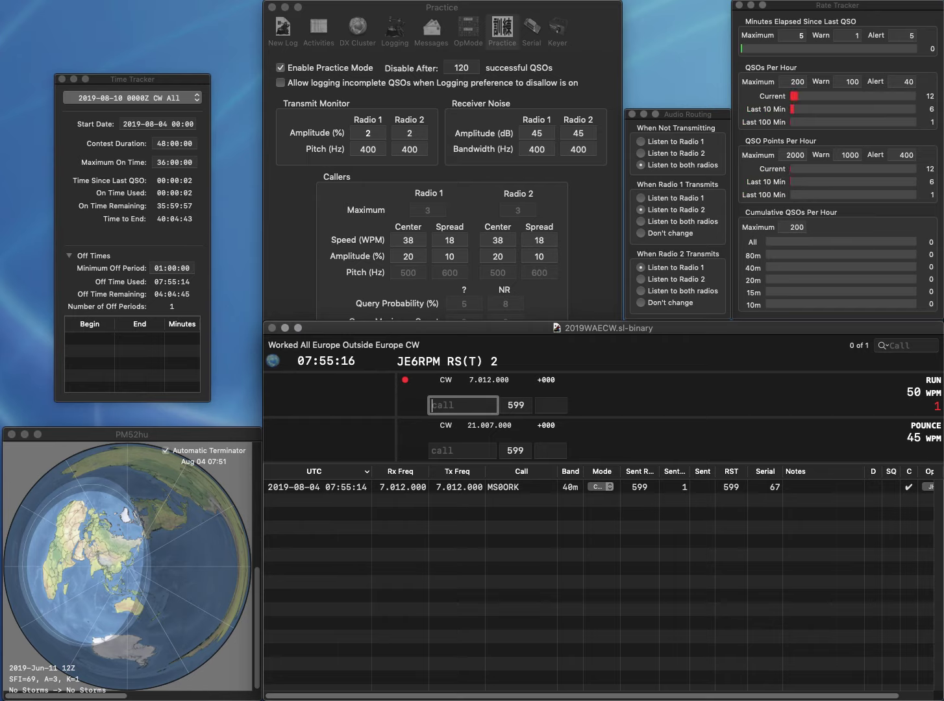
text(Y3)
key(Return)
text(LY3)
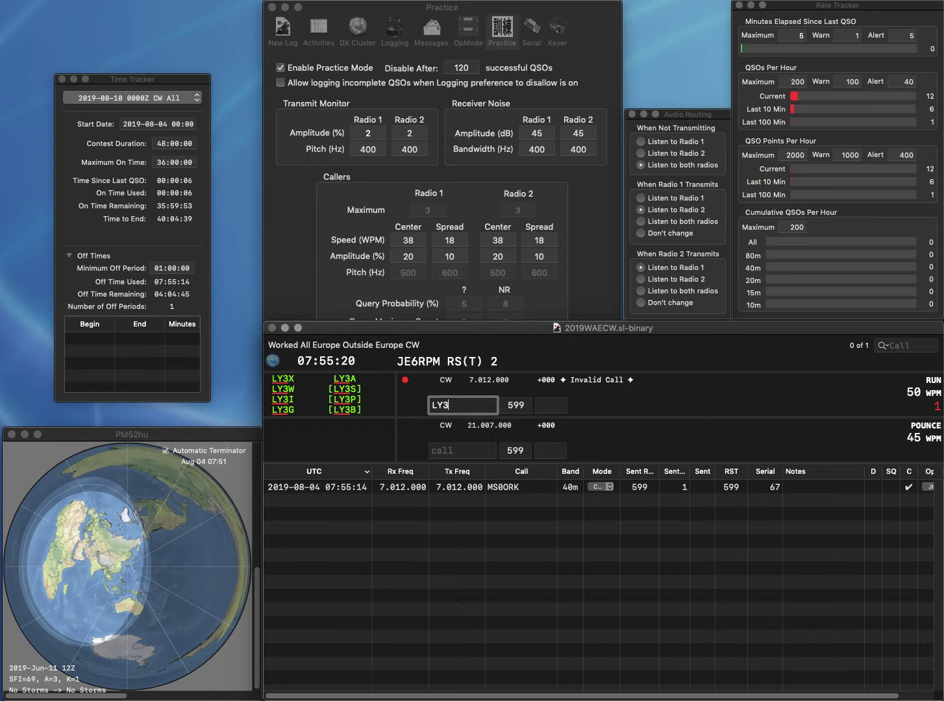
text(IV)
key(Return)
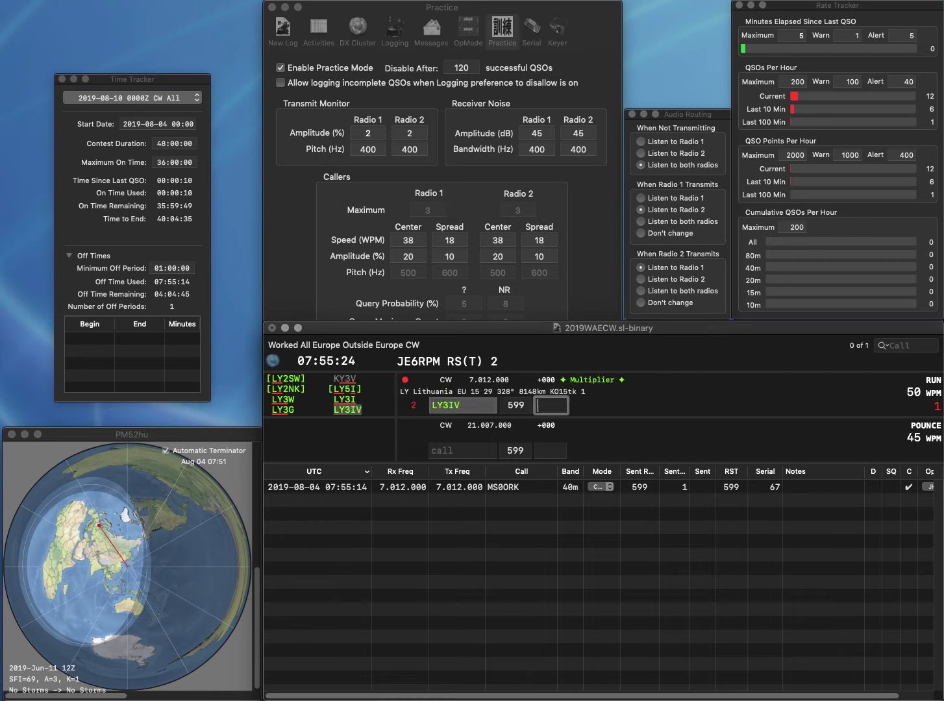
text(169)
key(Return)
text(F)
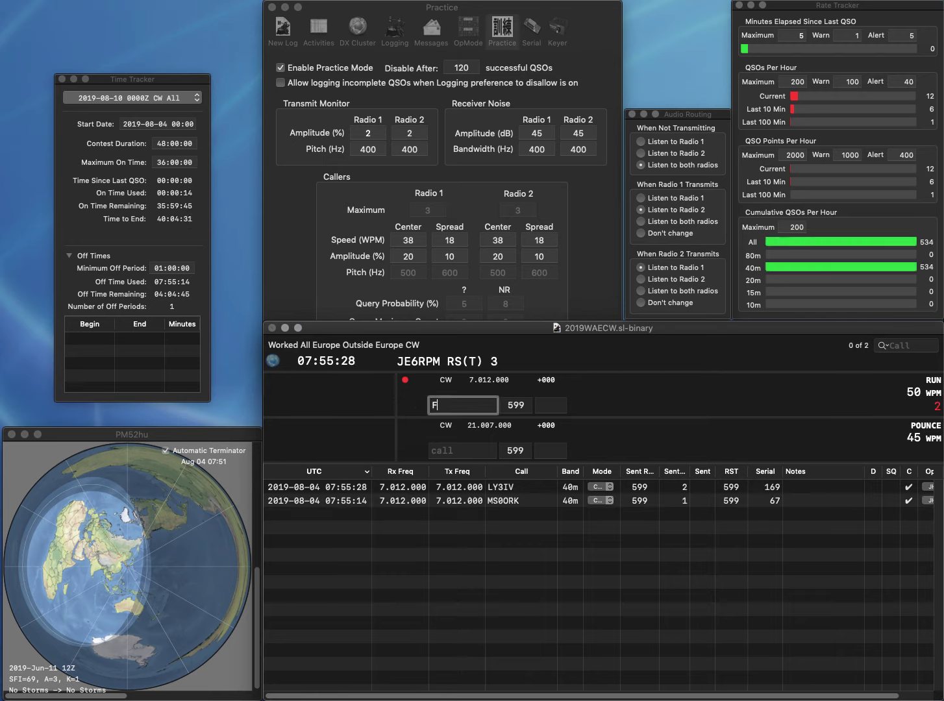
text(5I)
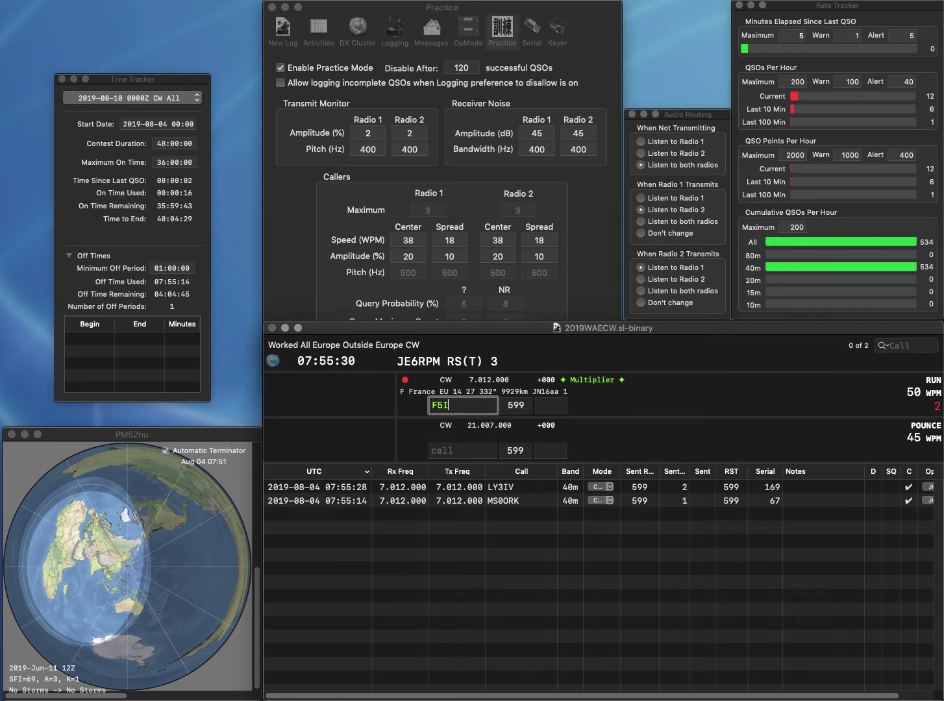
text(LS)
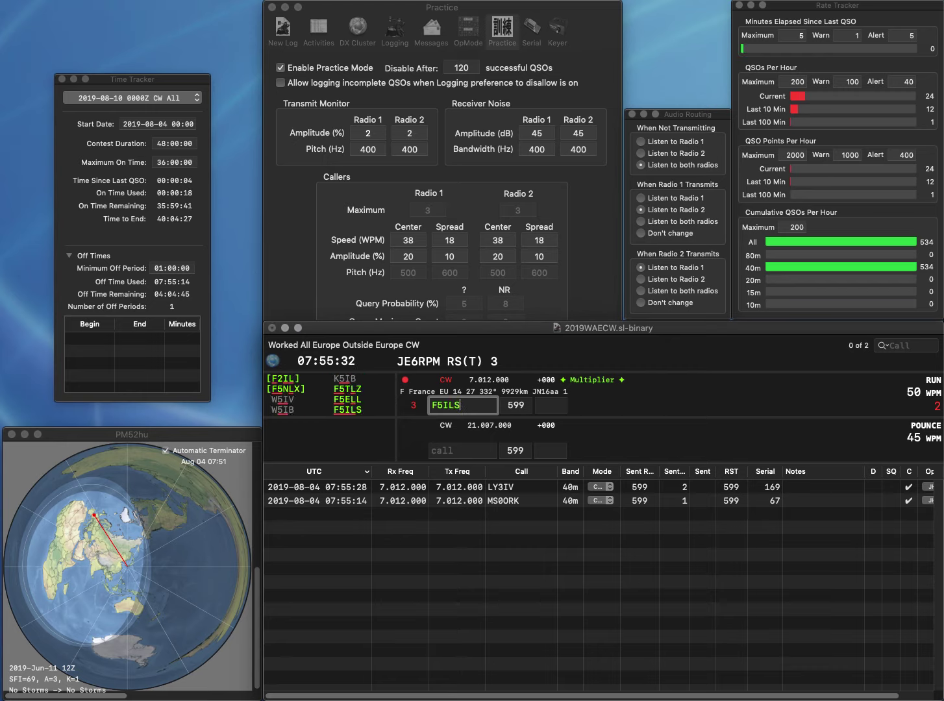
key(Return)
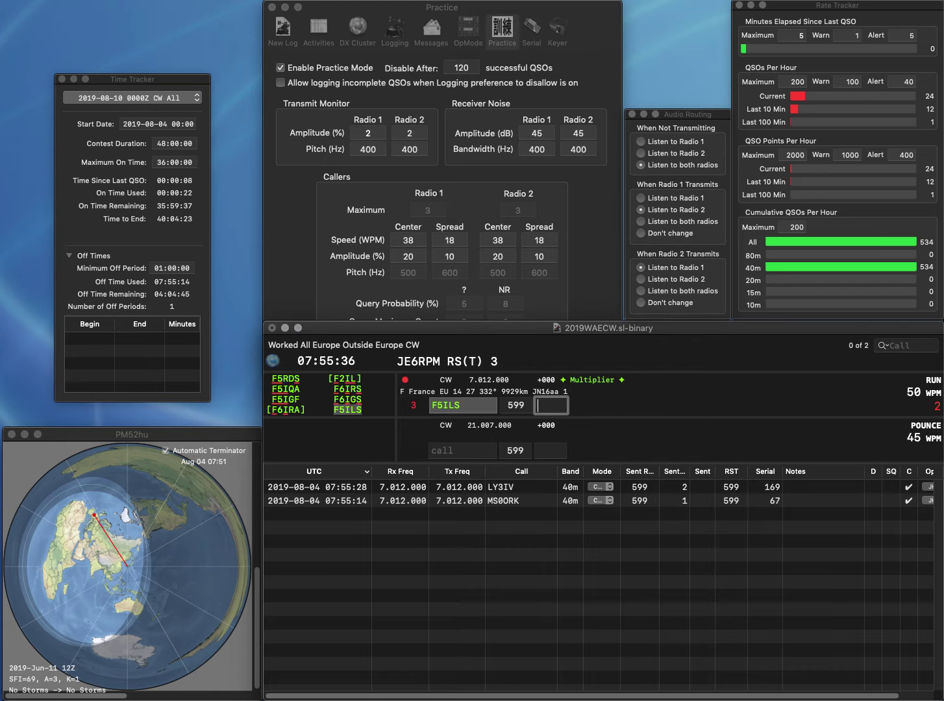
text(913)
key(Return)
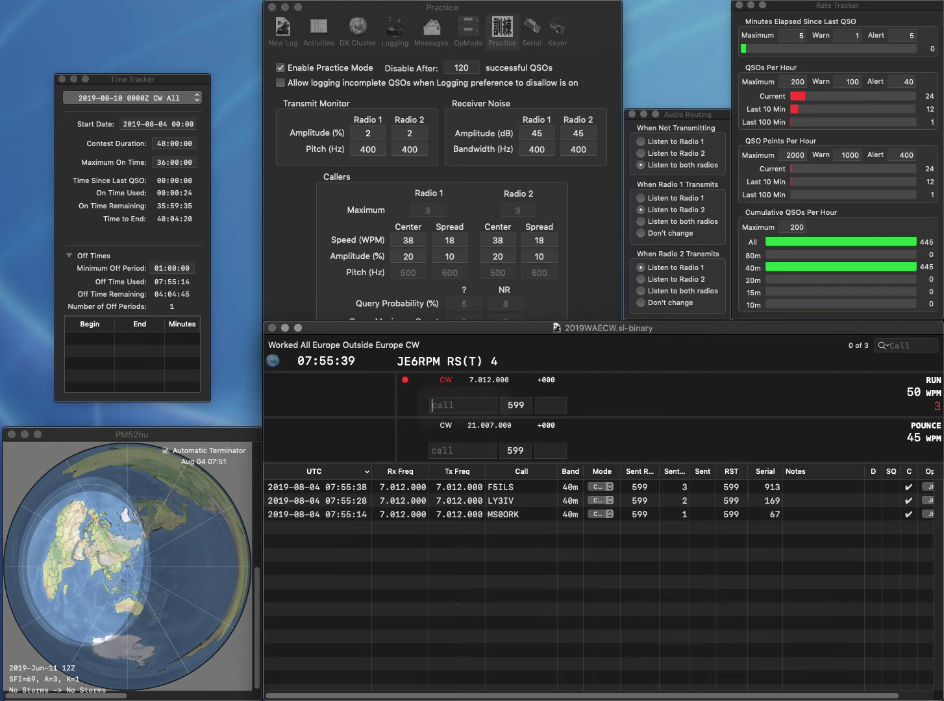
Log a contact with OE0HQ on the 7.012 MHz run radio, with received serial 164.
text(OE0HQ)
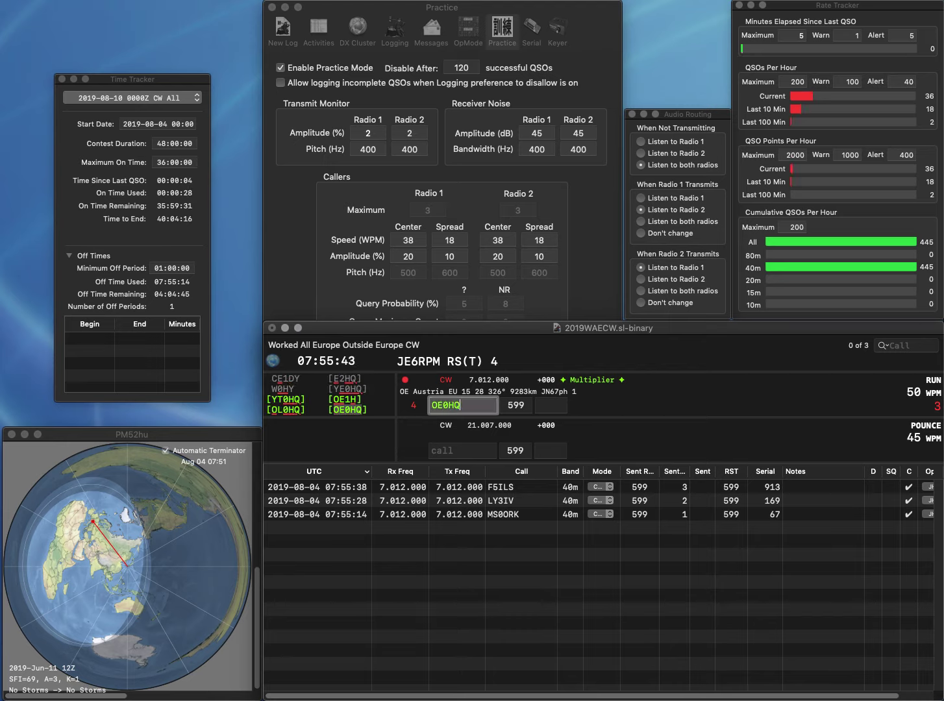
key(Return)
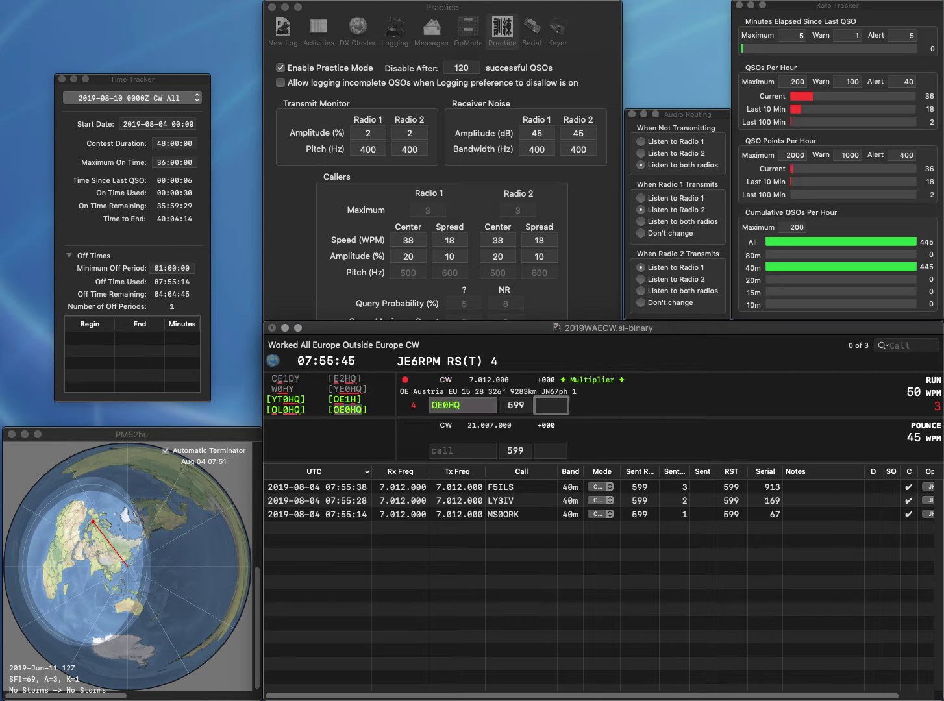
text(164)
key(Return)
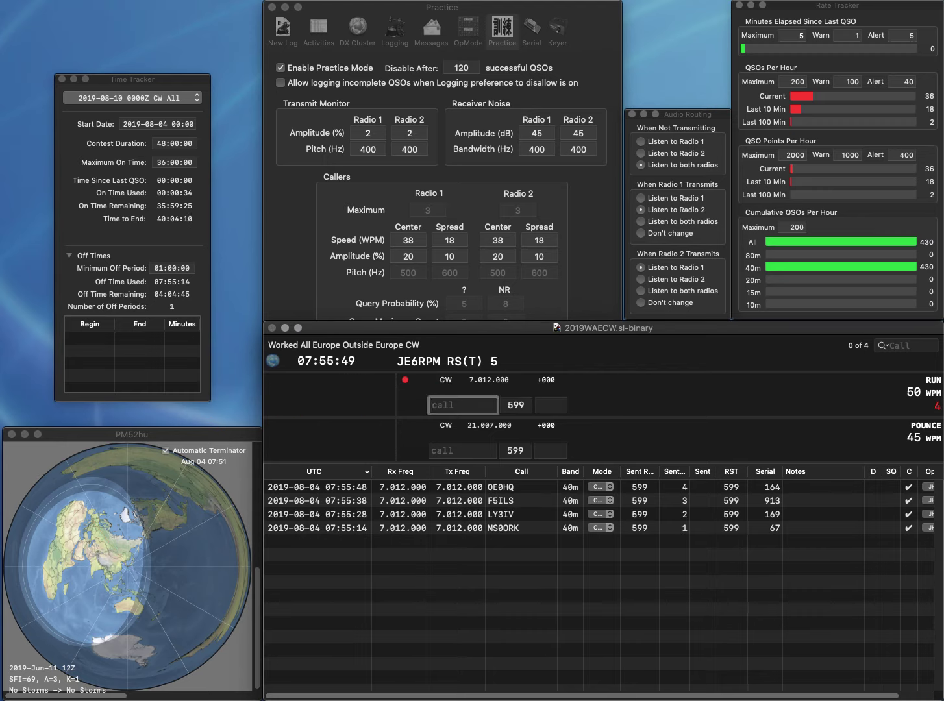
text(G4L)
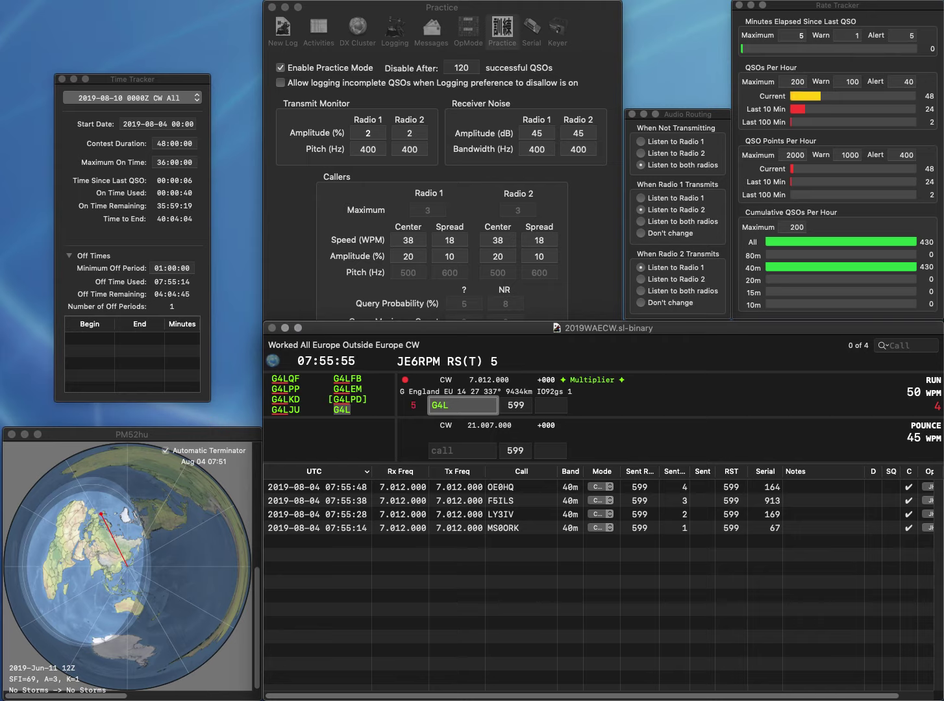
key(Tab)
text(6)
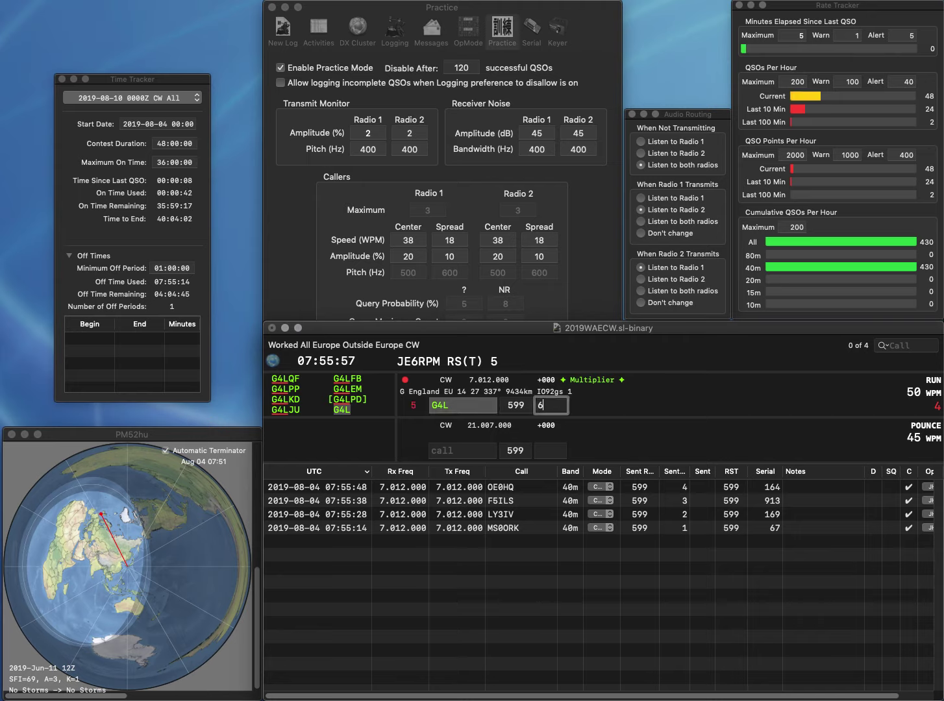
text(48)
key(Return)
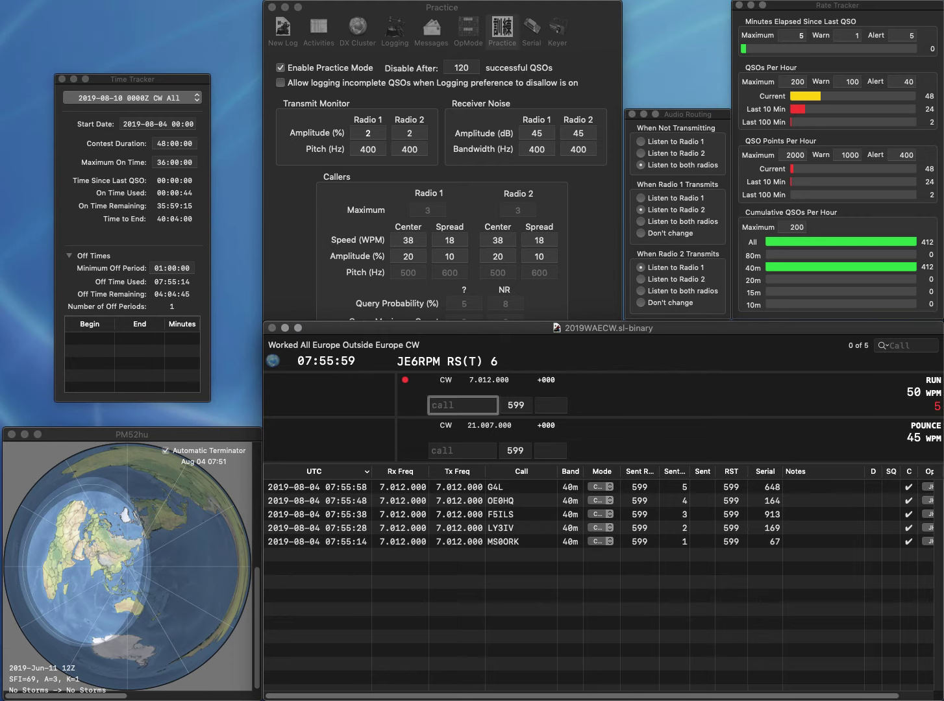
Log a contact with MM0TFU on the 7.012 MHz run radio, with received serial 389.
text(MM0)
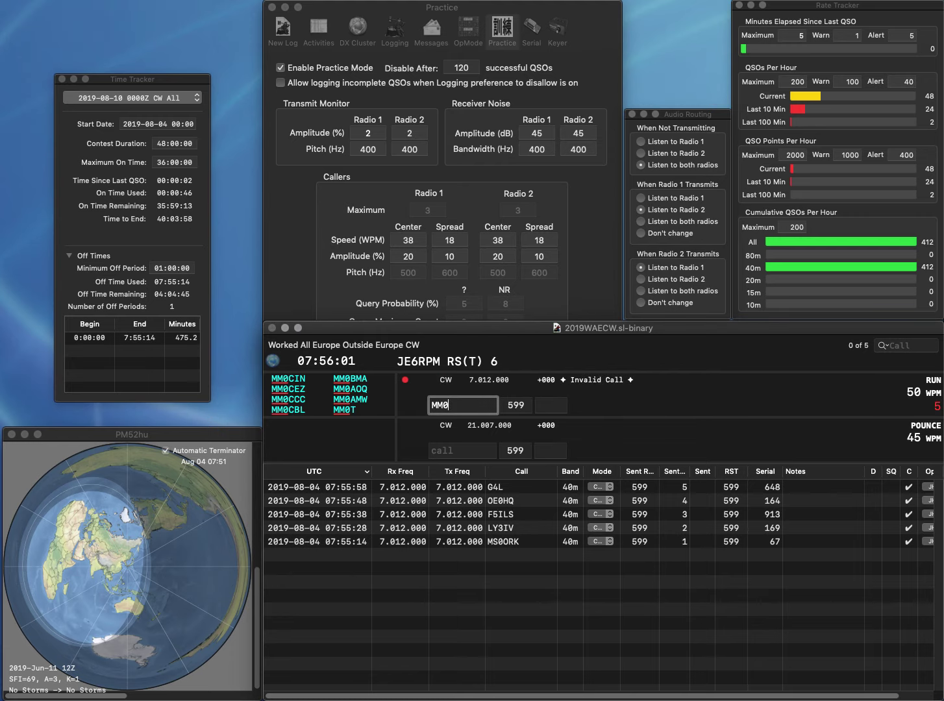
text(TFU)
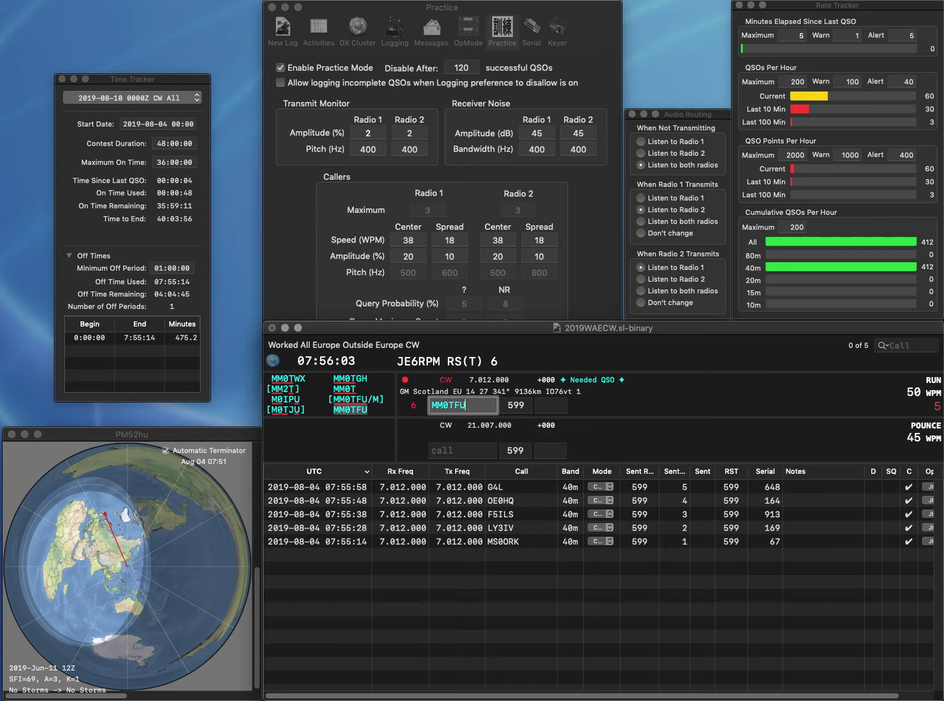
key(Return)
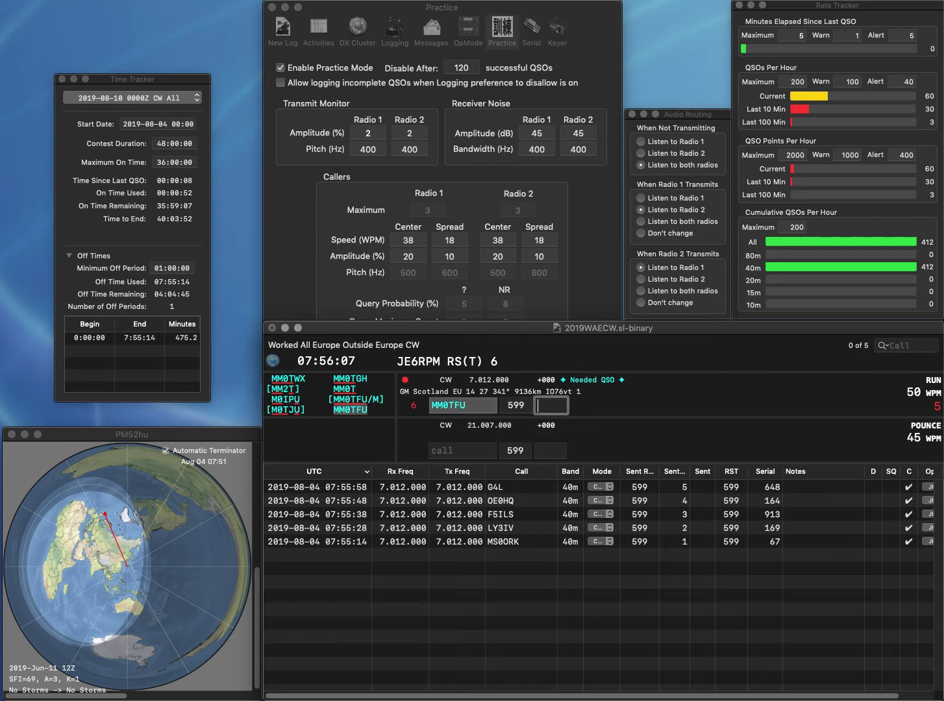
text(89)
key(Return)
text(SM)
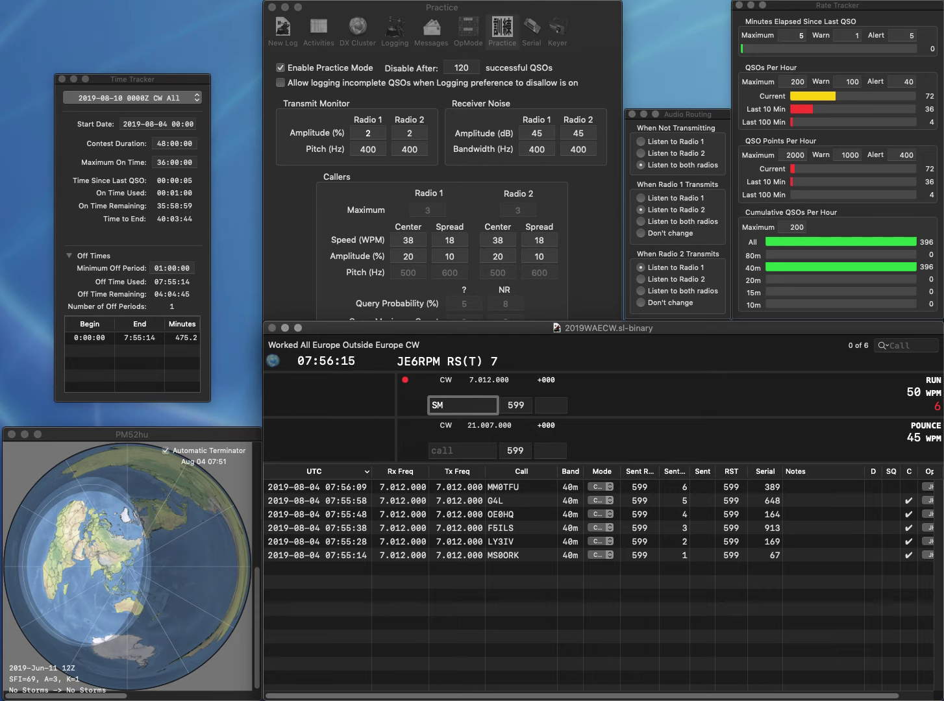
text(7SLU)
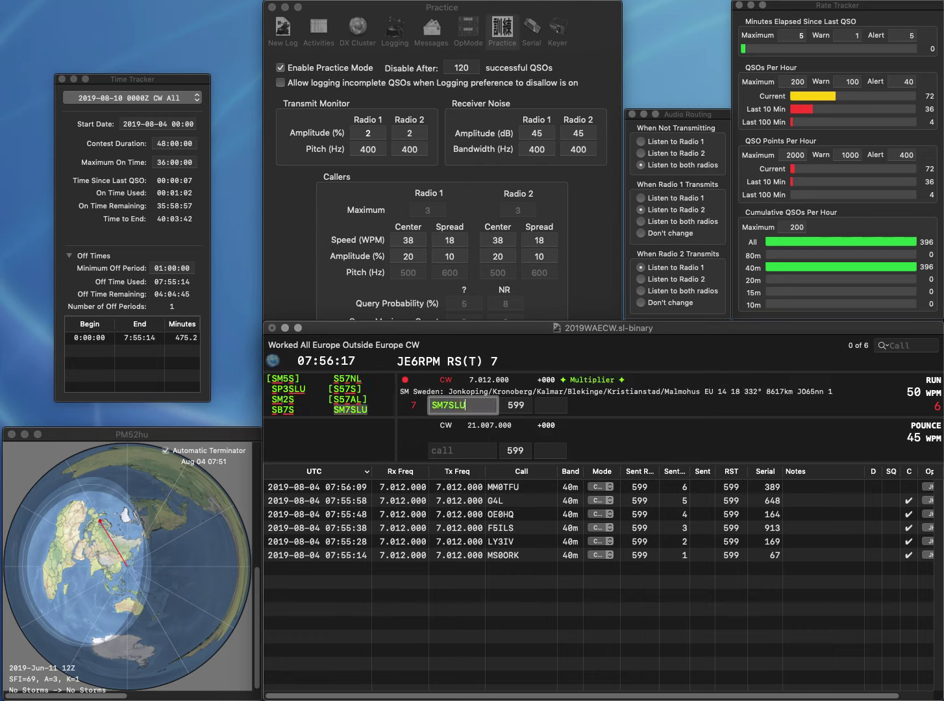
click(551, 405)
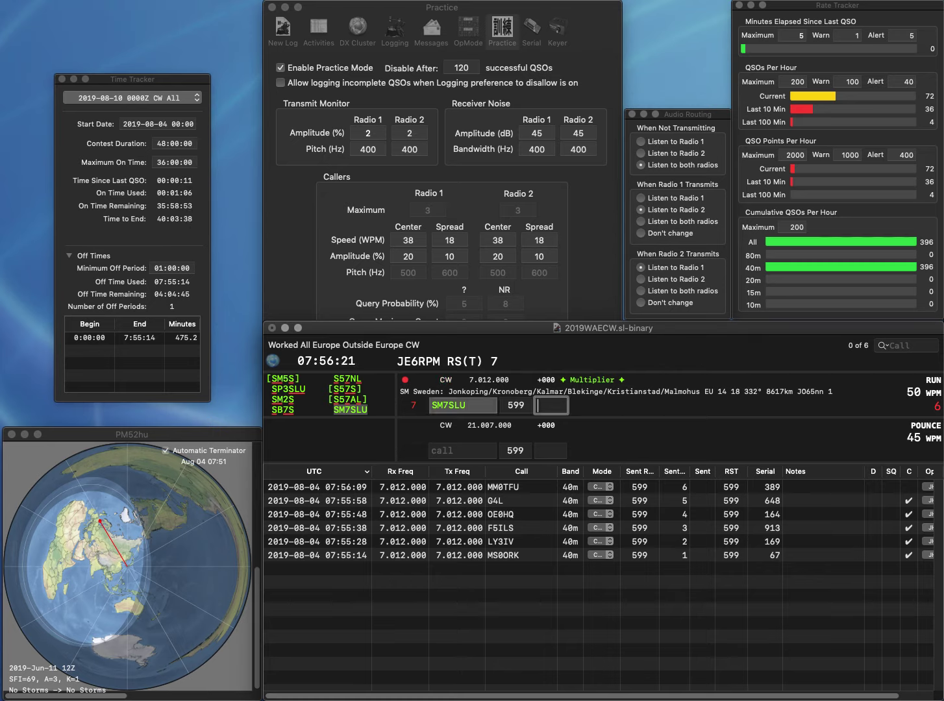
text(980)
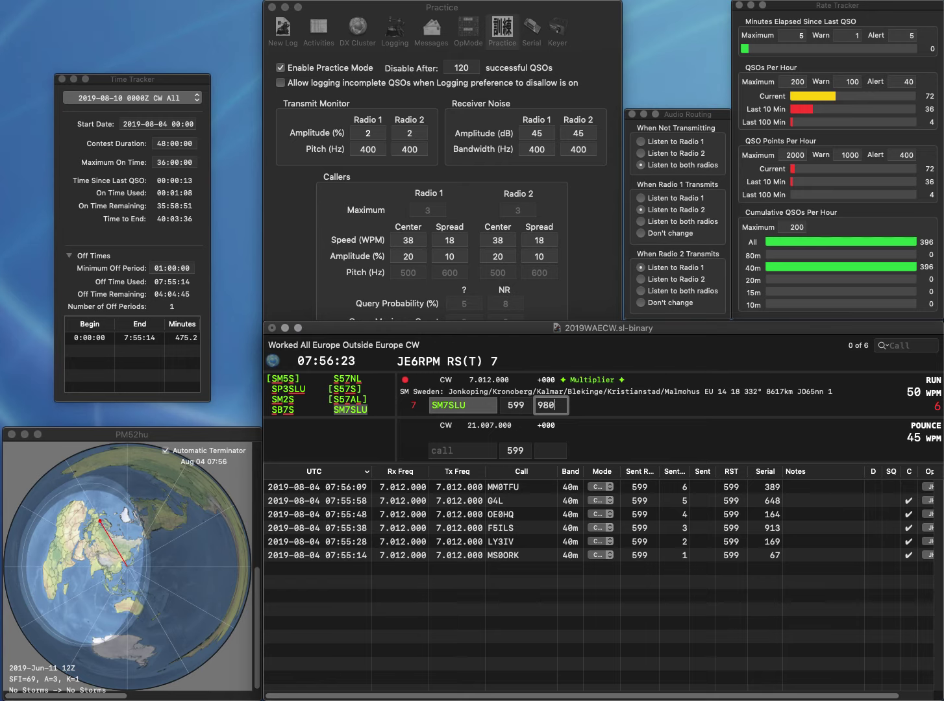
key(Return)
text(HA8FM)
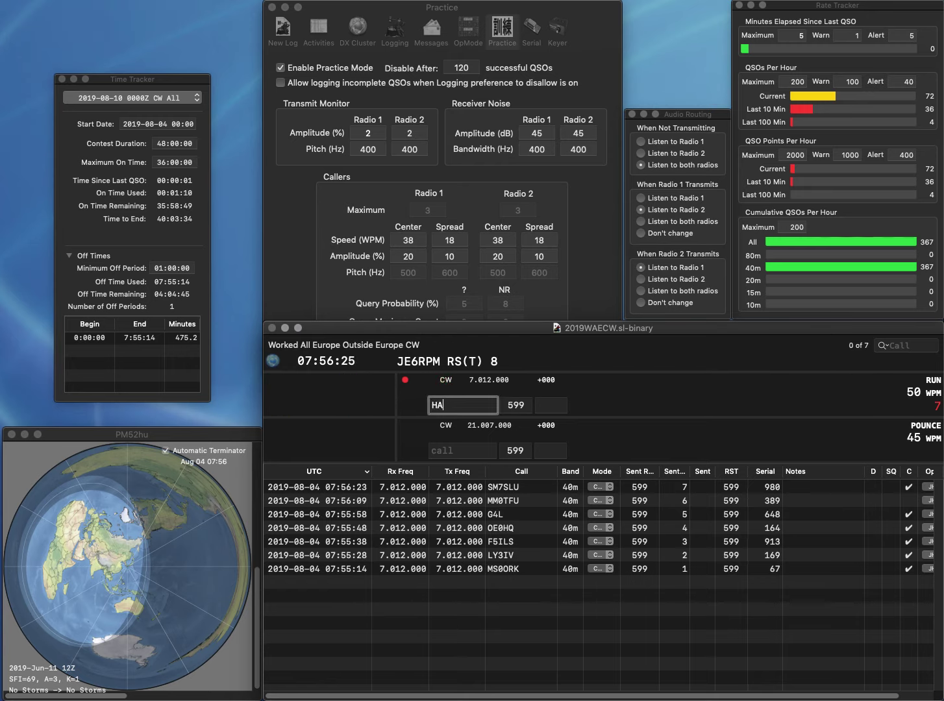
key(space)
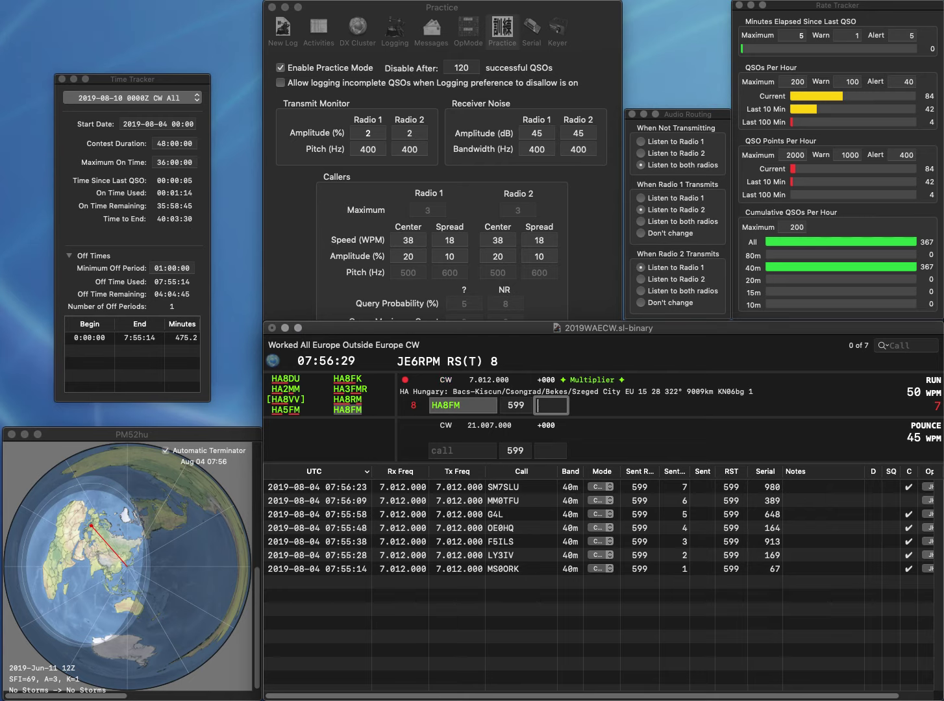
text(68)
key(Return)
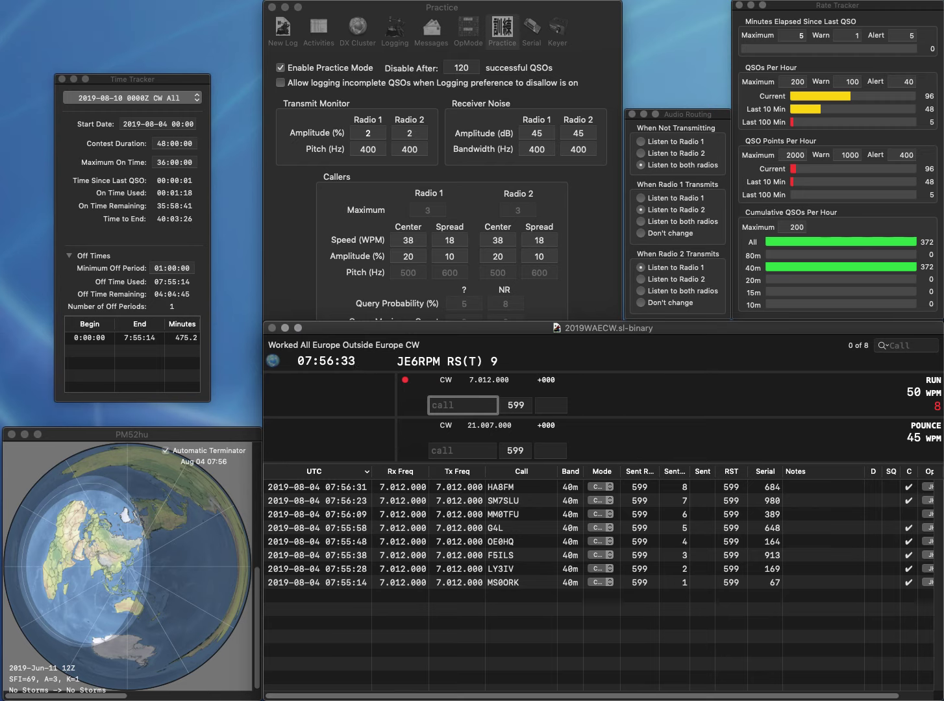
text(IZ5IZO)
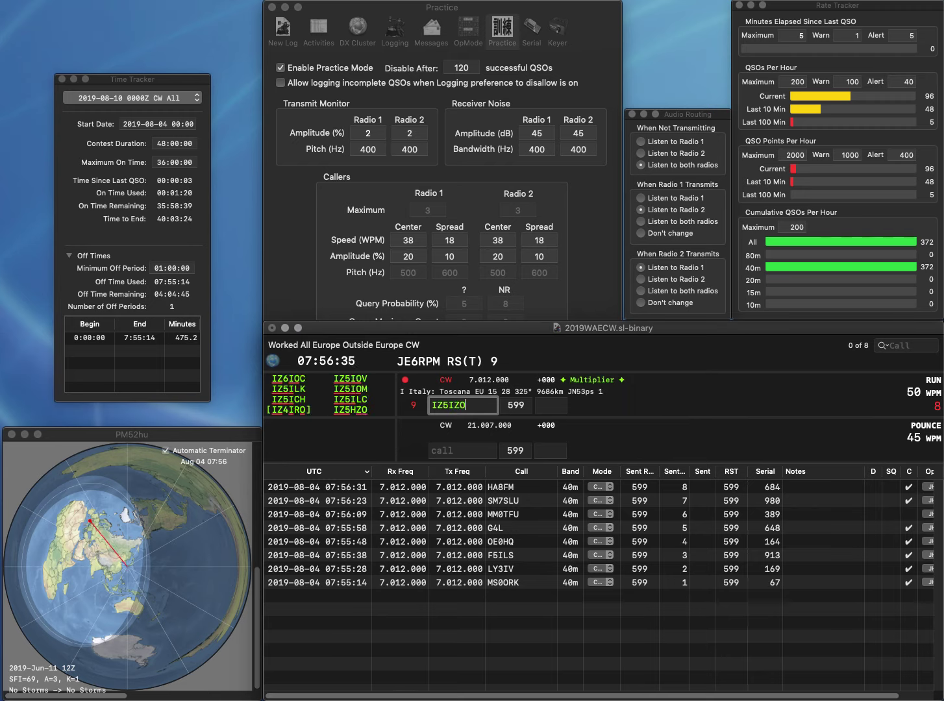
key(BackSpace)
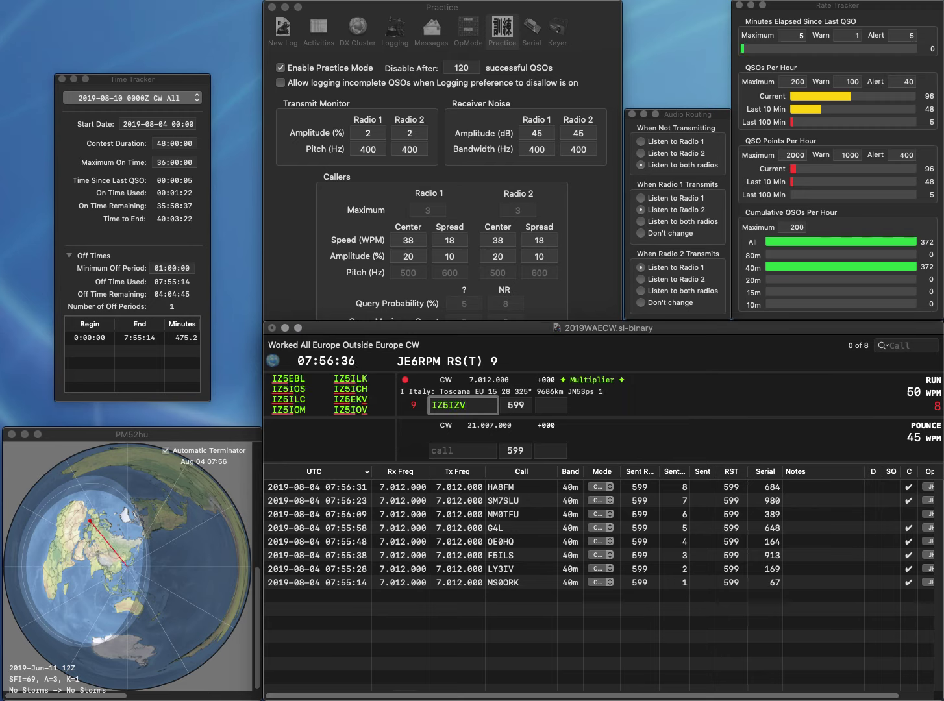
key(BackSpace)
text(OV)
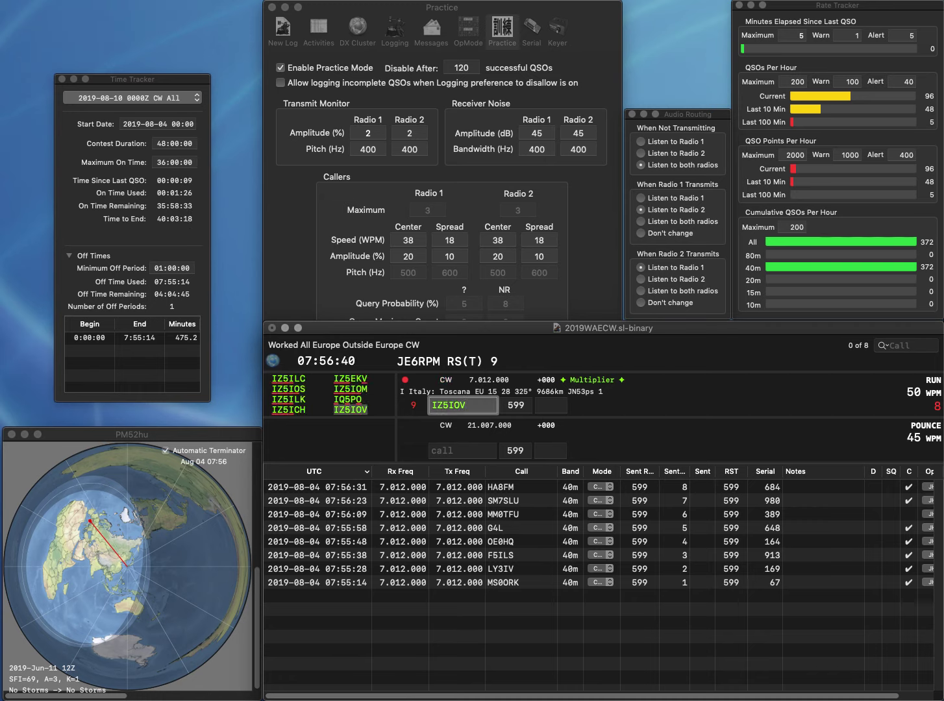
key(space)
text(88)
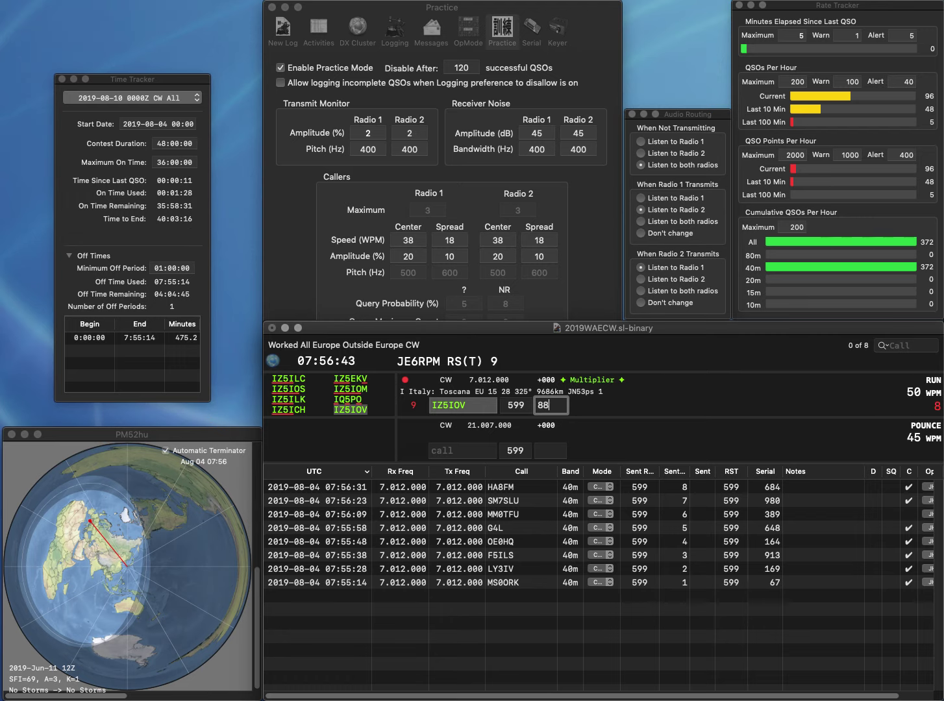
key(Return)
text(G4TNI)
key(space)
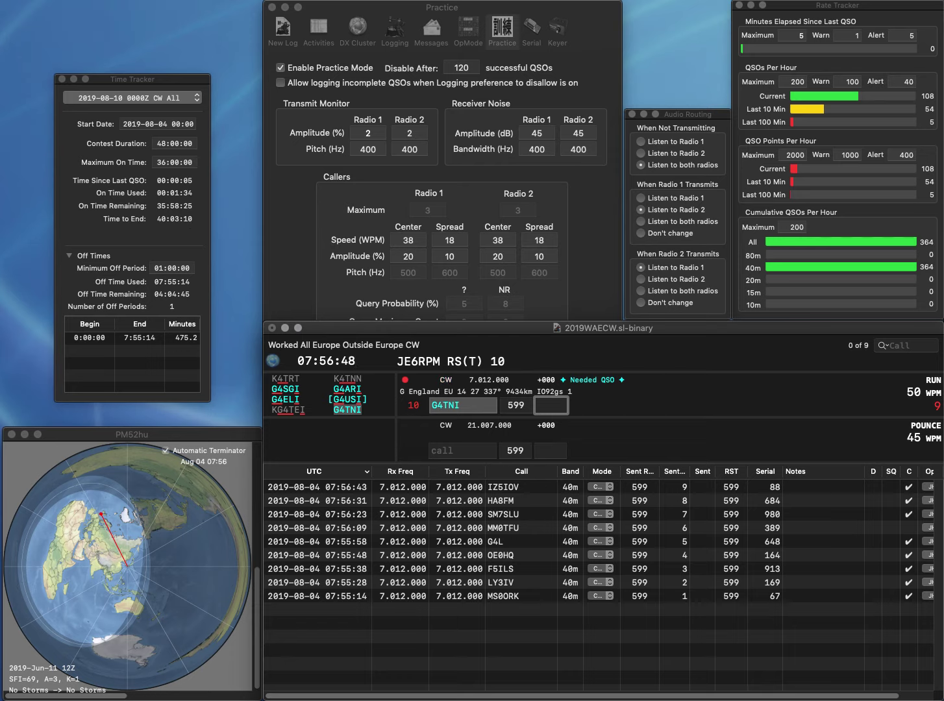
text(643)
key(Return)
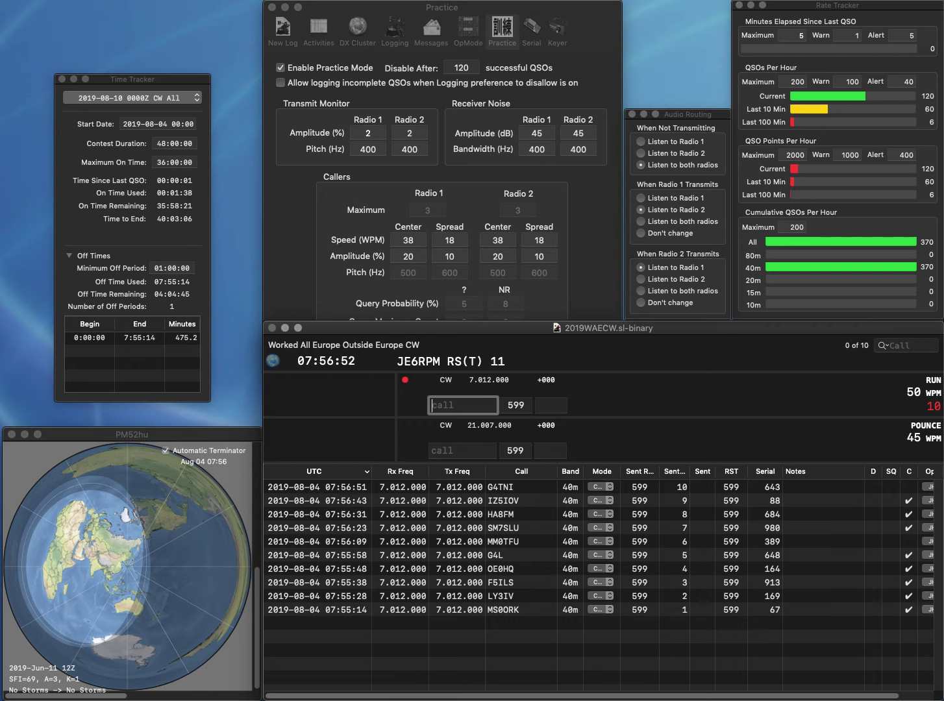
text(PC2C)
key(Return)
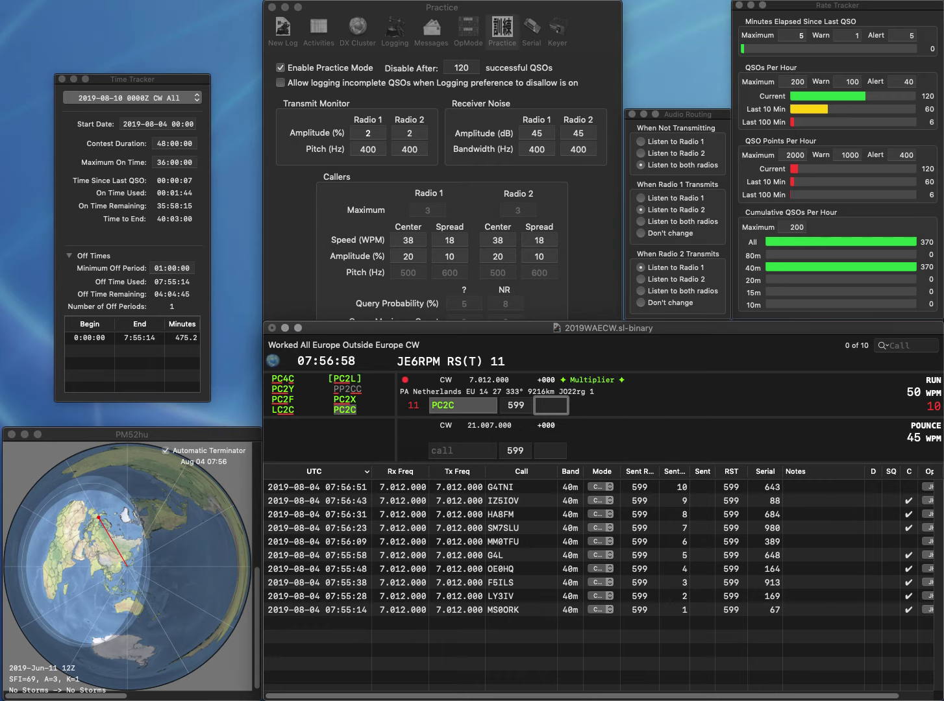
text(786)
key(Return)
Log a contact with PA2LP on the 7.012 MHz run radio, with received serial 173.
text(PA)
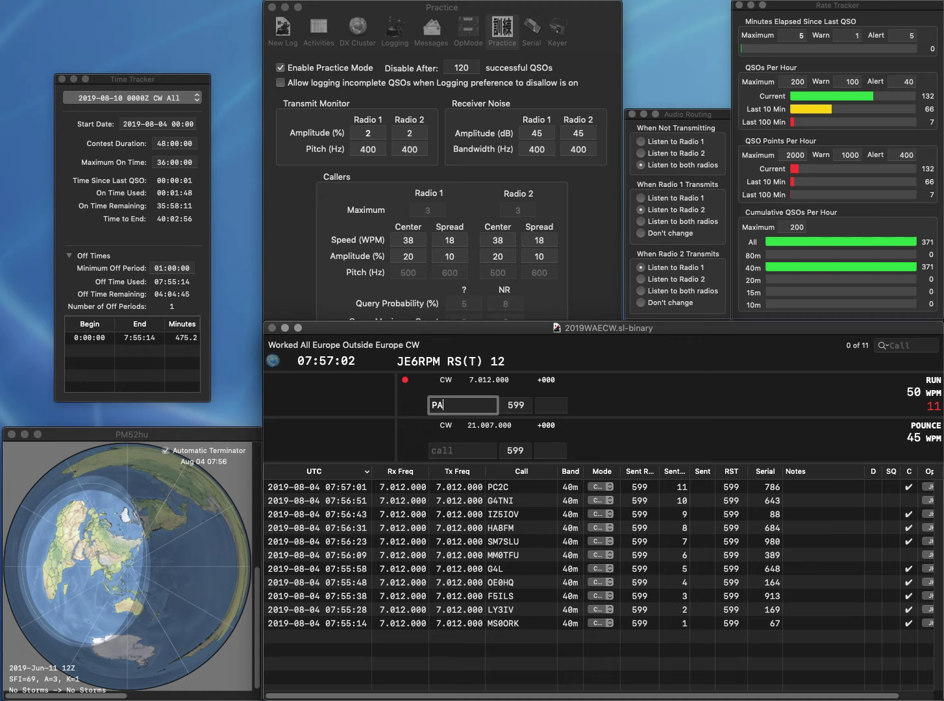
text(2LP)
key(Return)
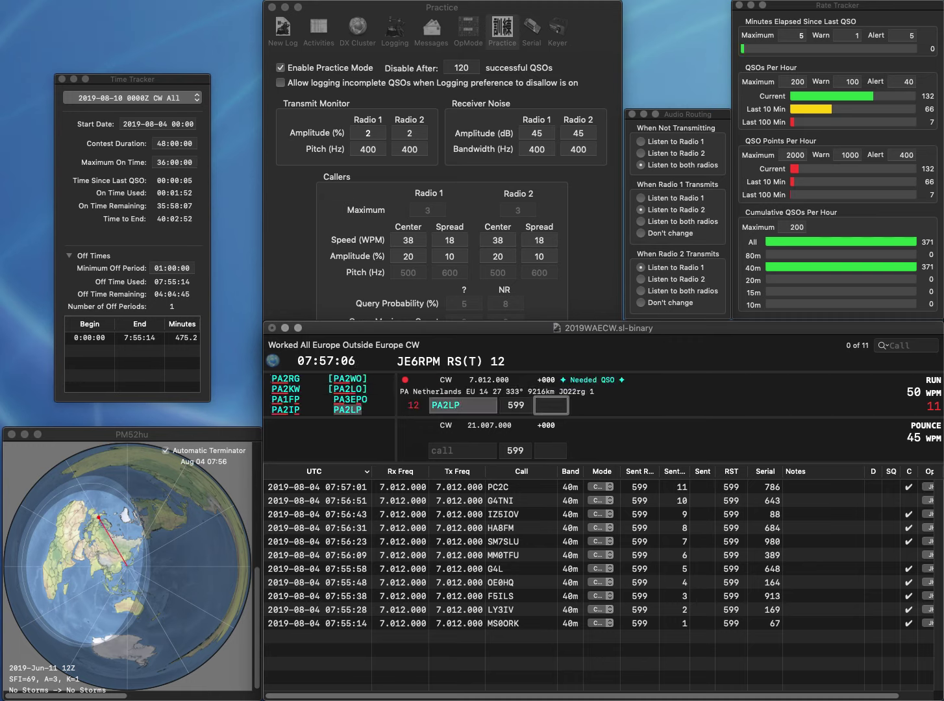
text(173)
key(Return)
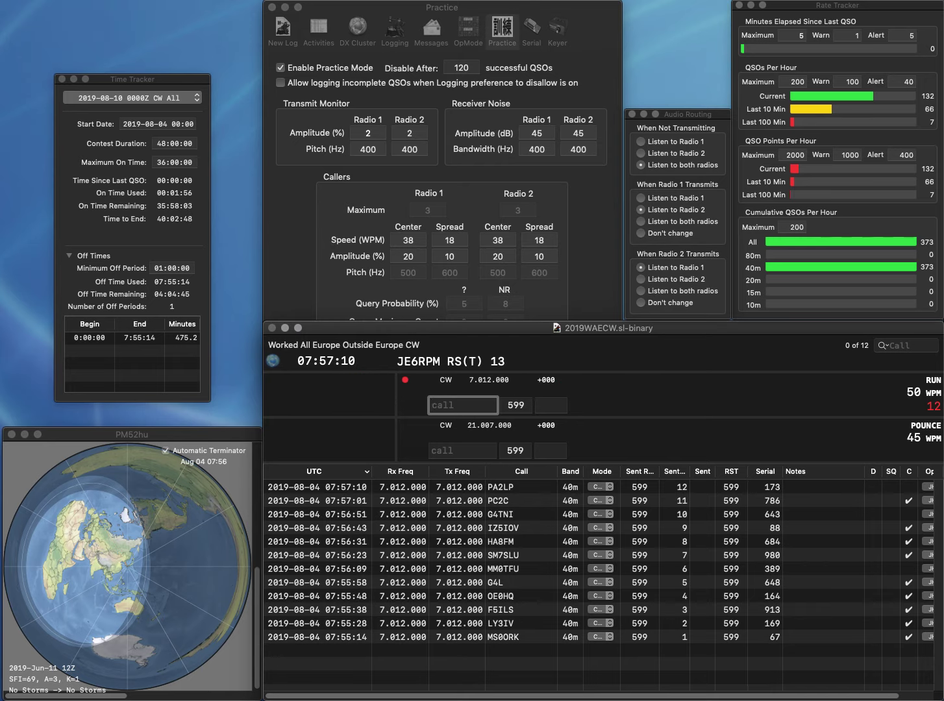
Log a contact with PF80FOC on the 7.012 MHz run radio, completing the callsign's prefix and entering received serial 482.
text(PV)
key(BackSpace)
text(FOC)
click(431, 405)
text(PF80)
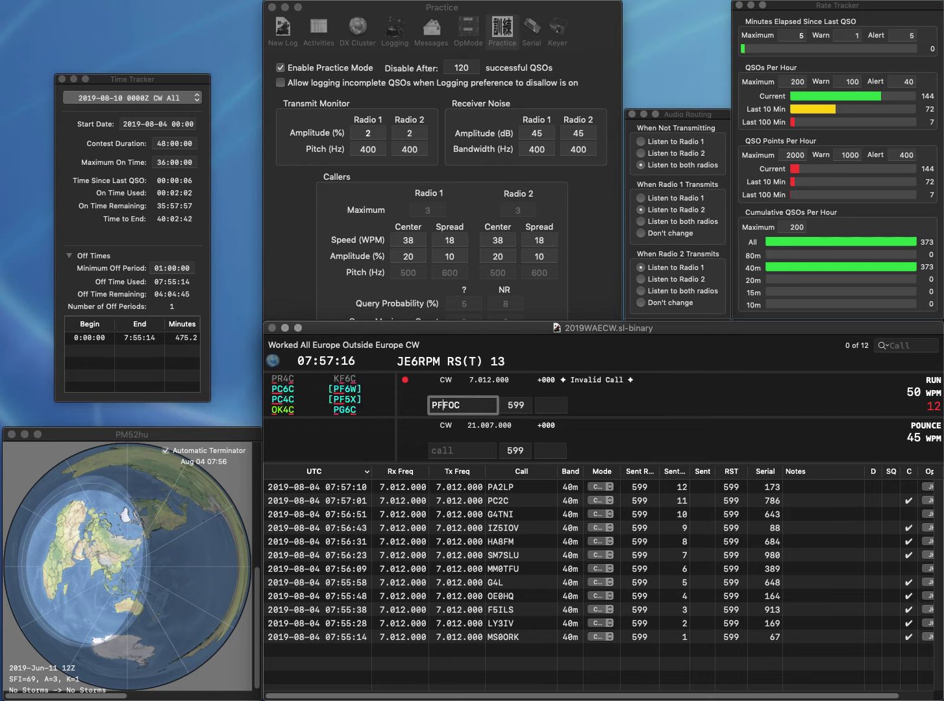
key(space)
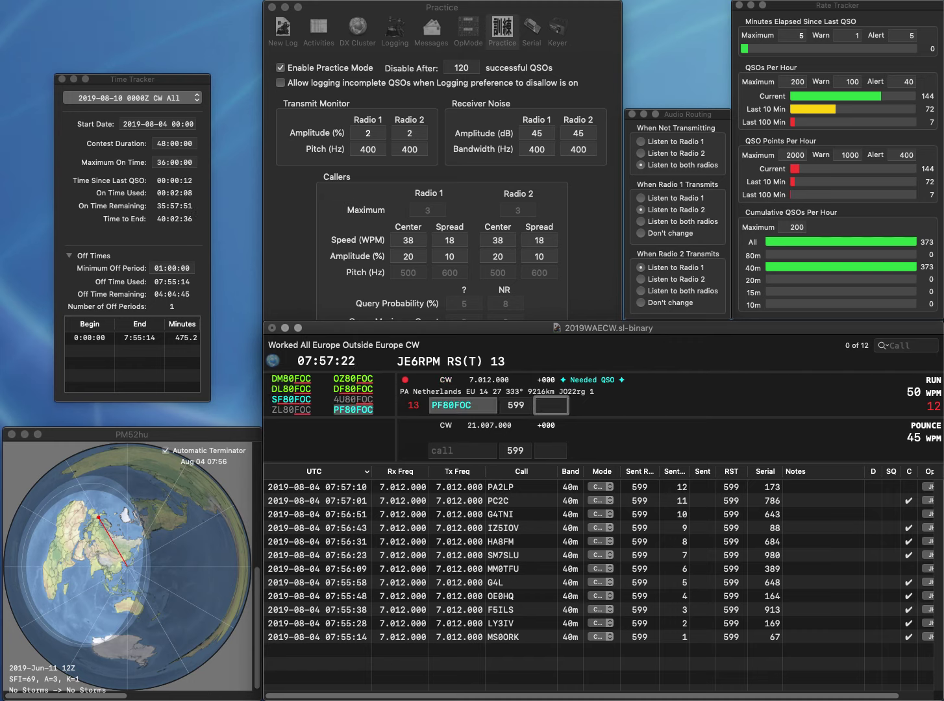
text(482)
key(Return)
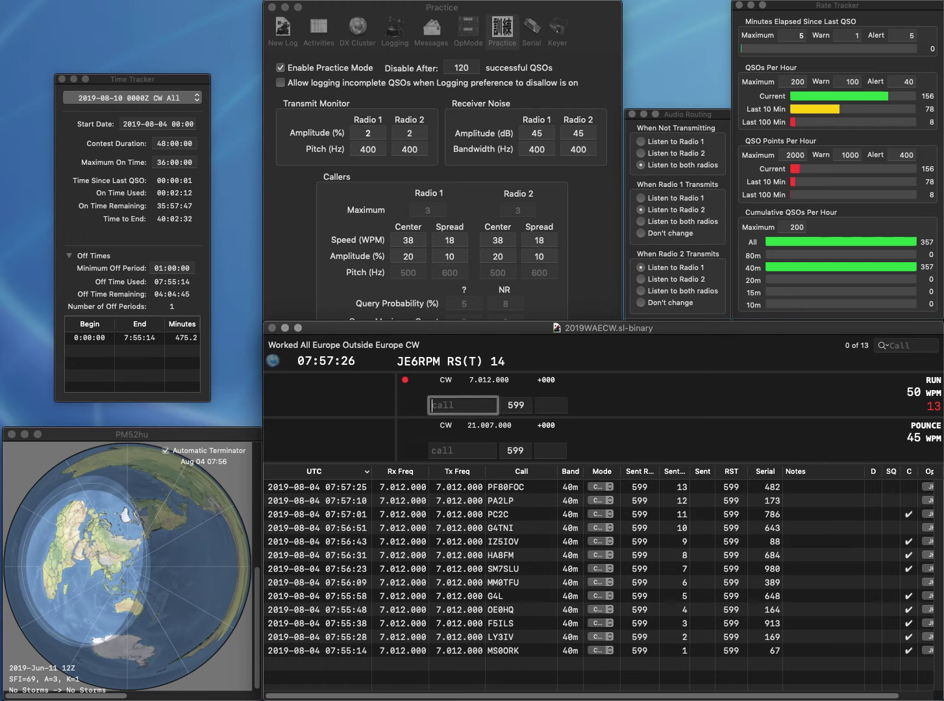
Log a contact with LX9EG on the 7.012 MHz run radio, with received serial 254.
text(LX9EG)
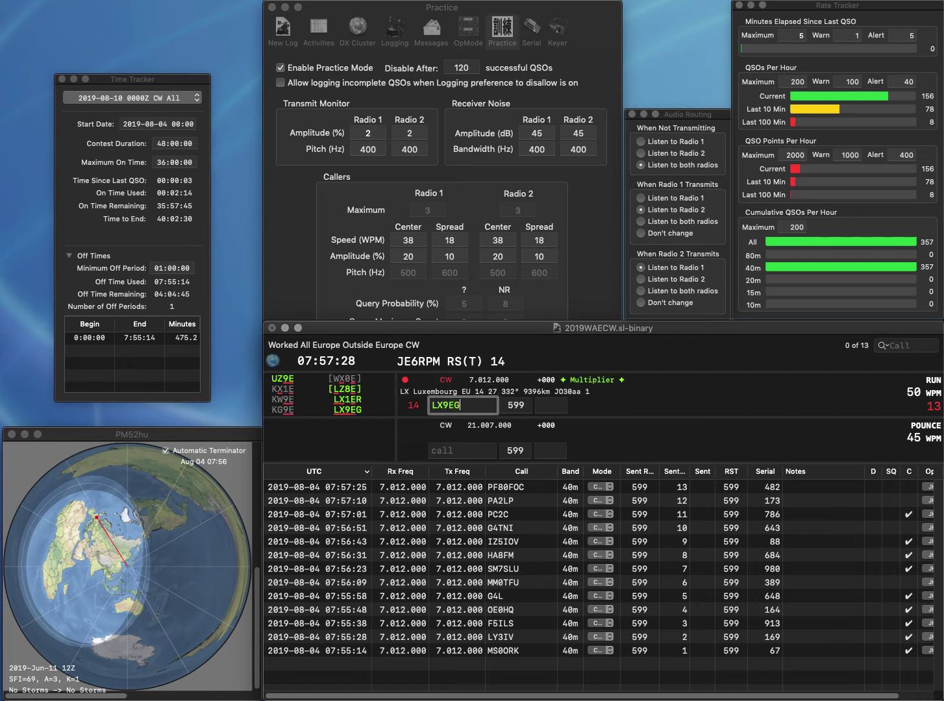
key(Return)
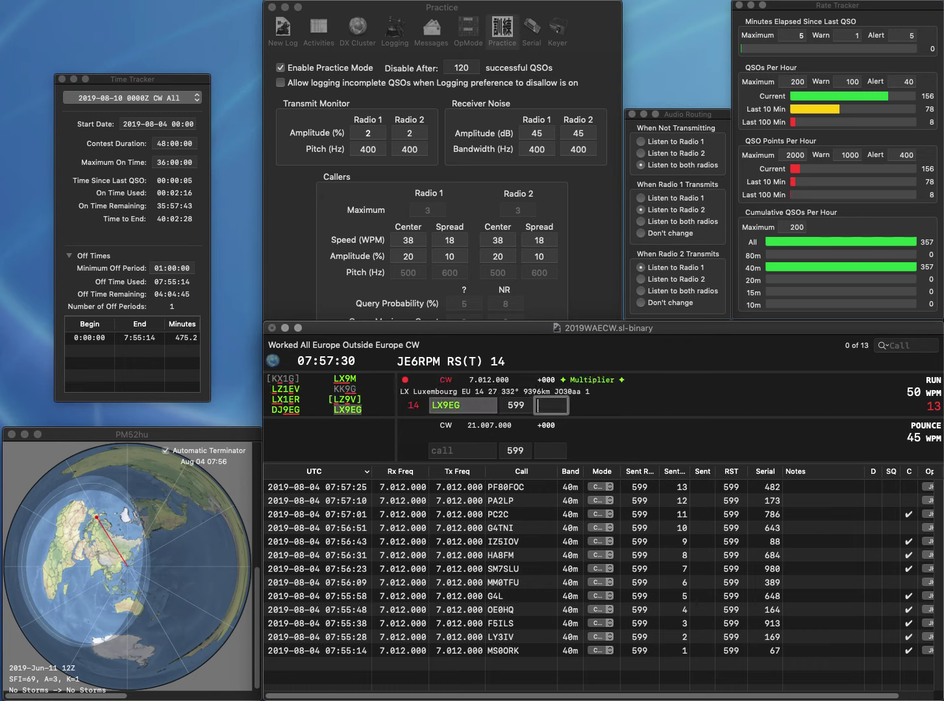
text(254)
key(Return)
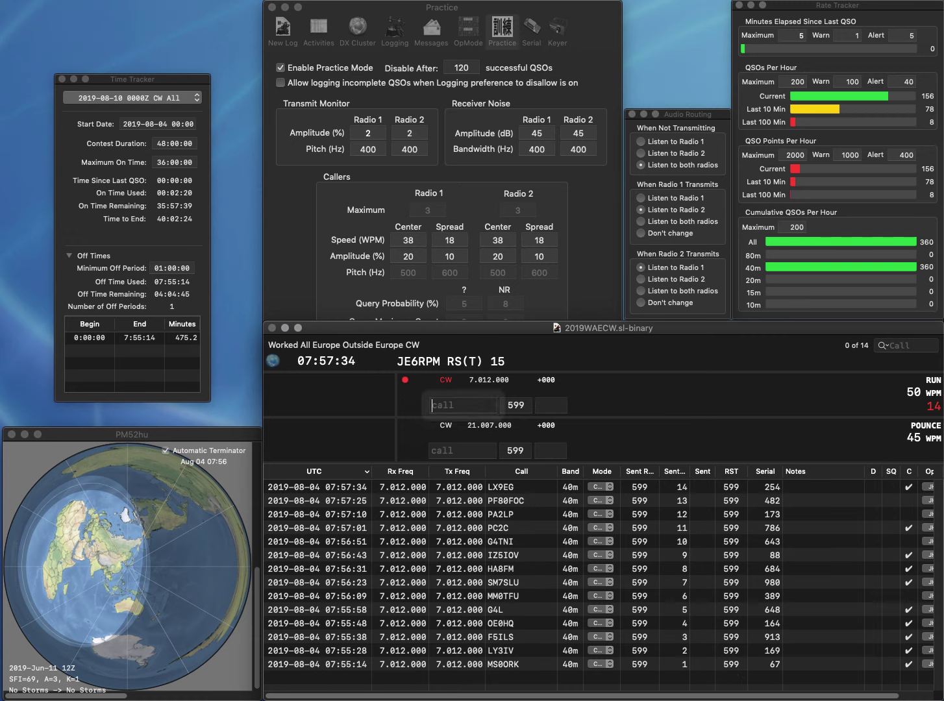
text(G4RCD)
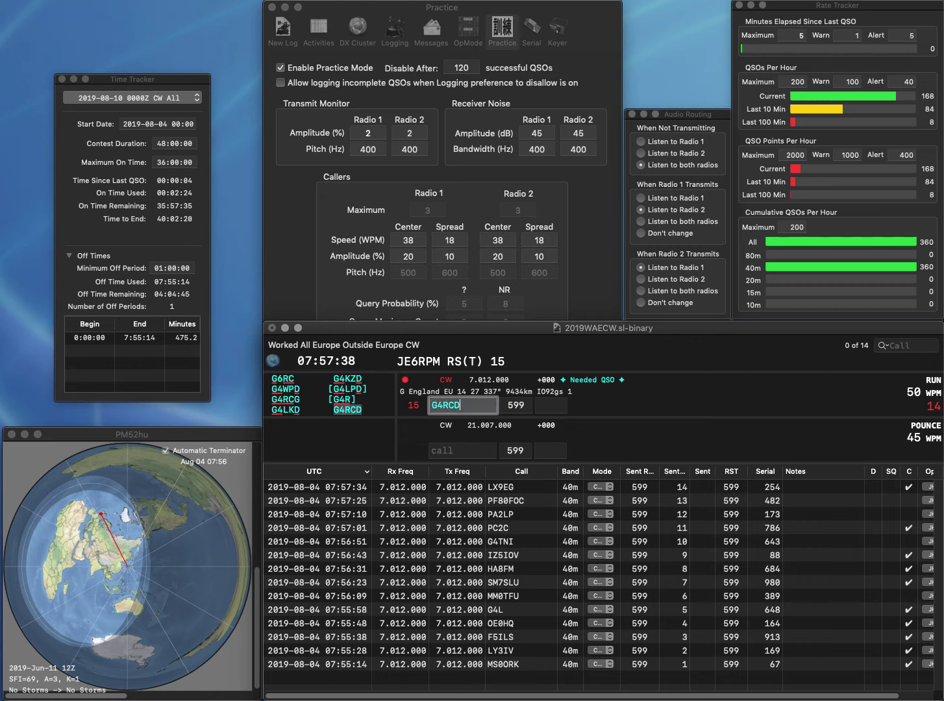
key(Return)
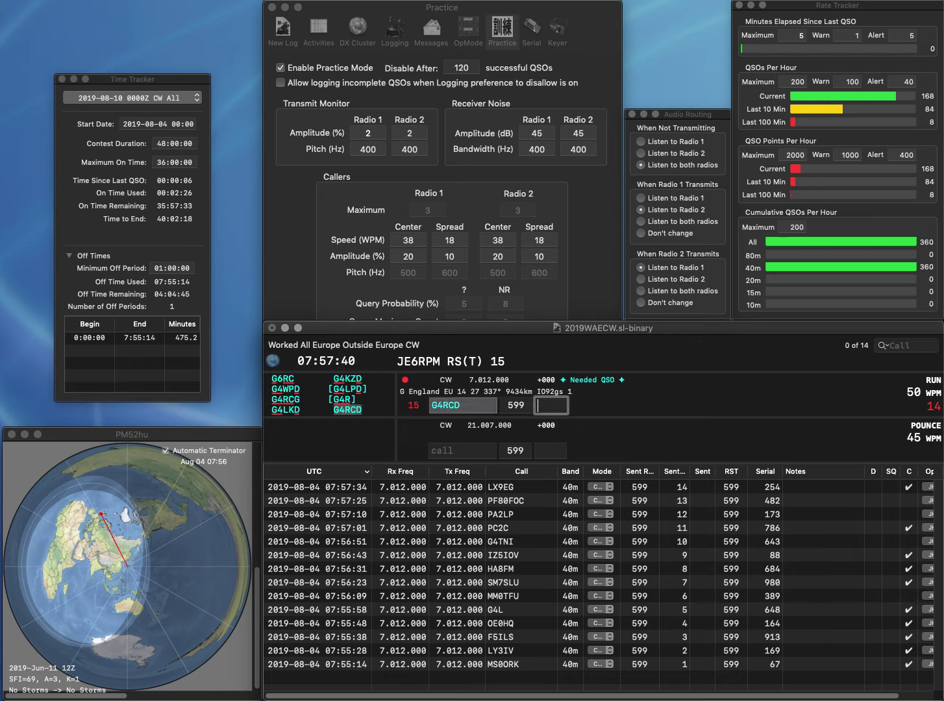
text(566)
key(Return)
text(T)
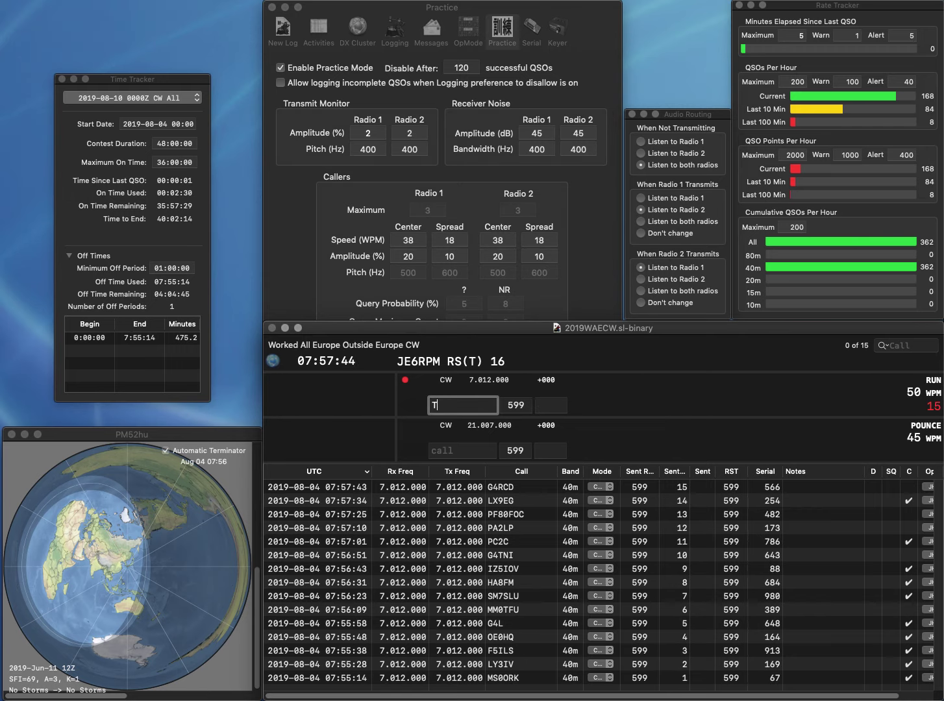
key(BackSpace)
text(CKB)
key(Escape)
text(HB9)
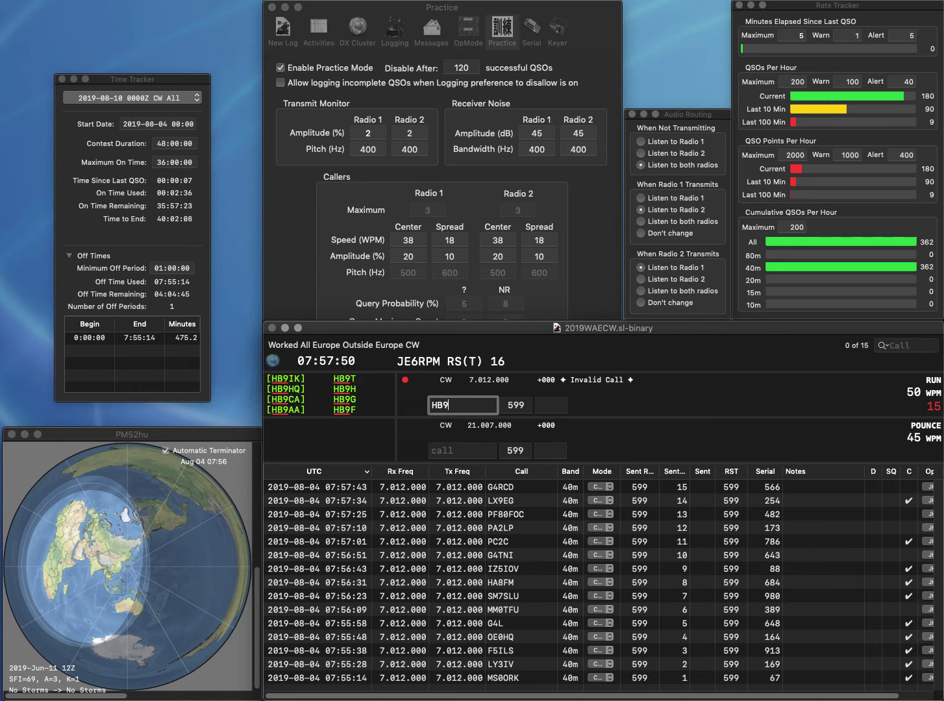
text(KBG)
key(space)
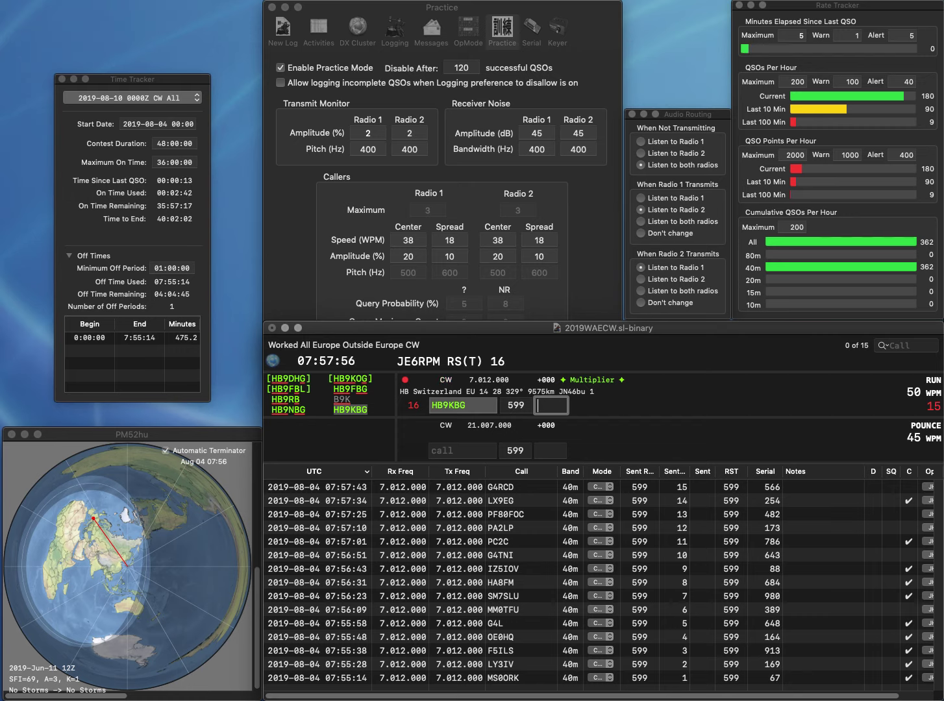
text(3)
key(Return)
text(TF2LL)
key(space)
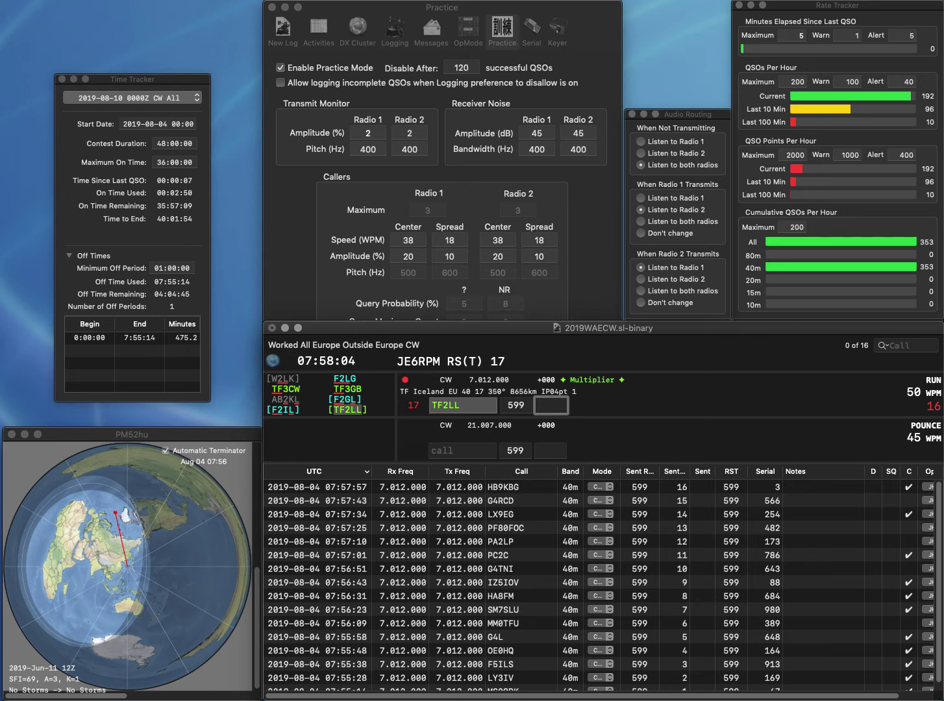
text(80)
text(5)
key(Return)
text(UR8QR)
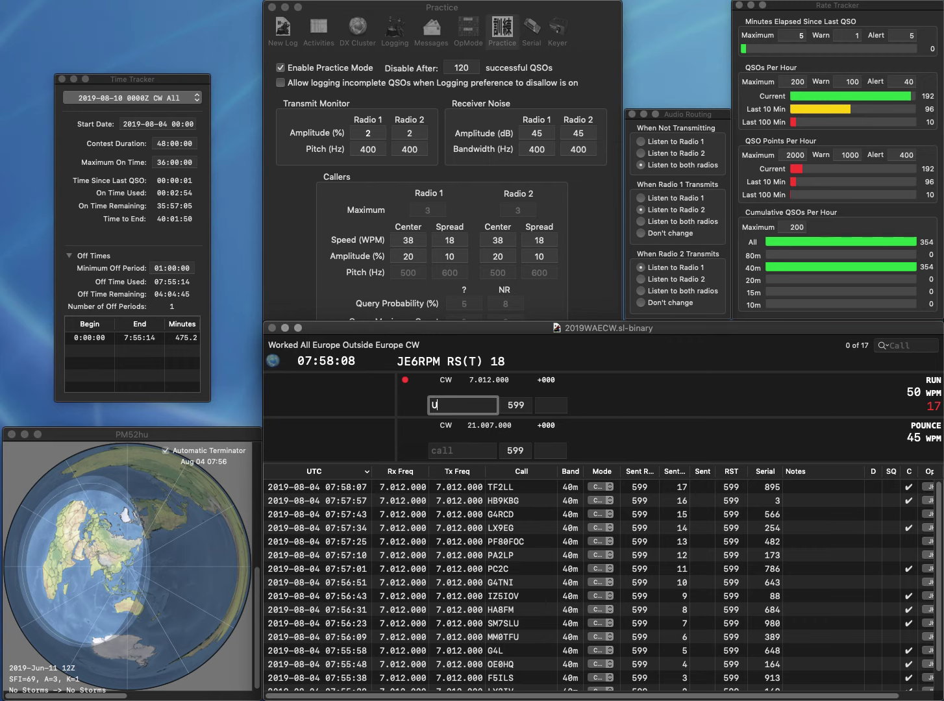
key(space)
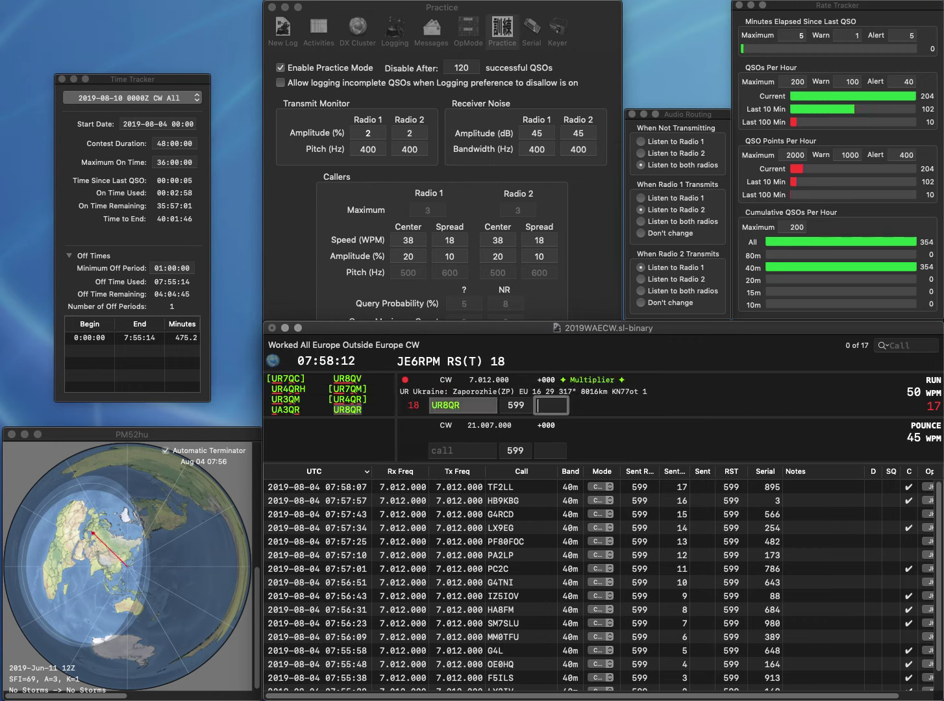
text(217)
key(Return)
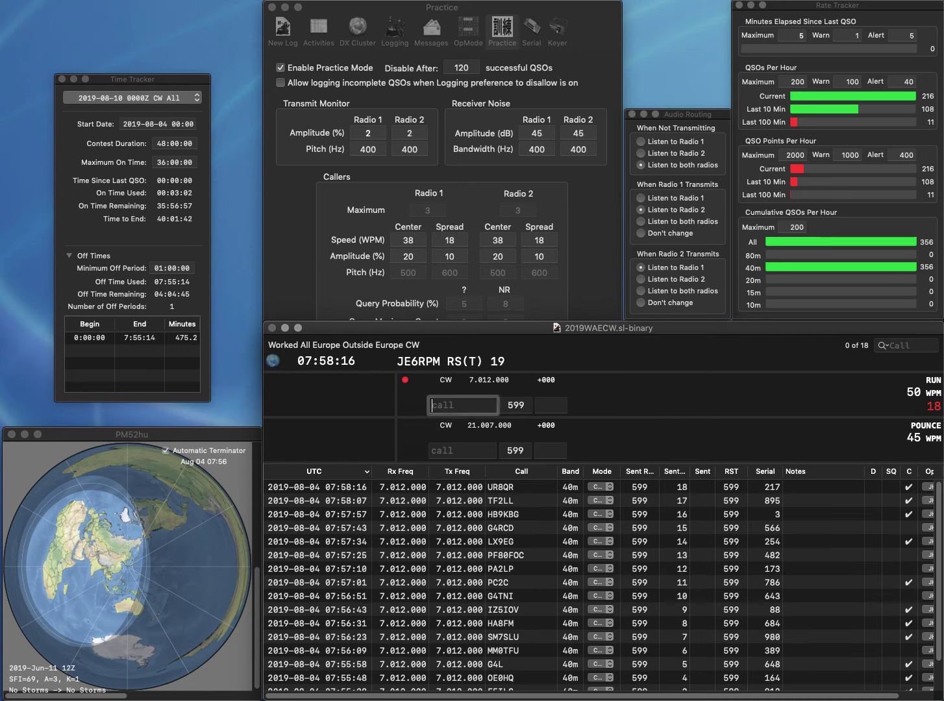
Log a contact with DF3EH on the 7.012 MHz run radio, with received serial 153.
text(EH)
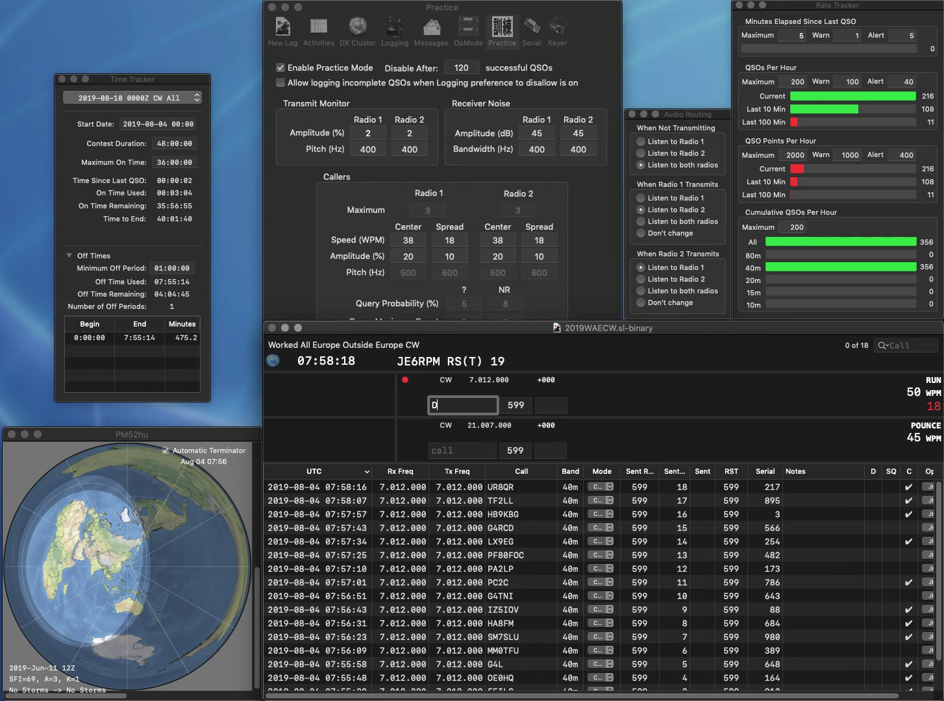
click(431, 404)
text(DF3EH)
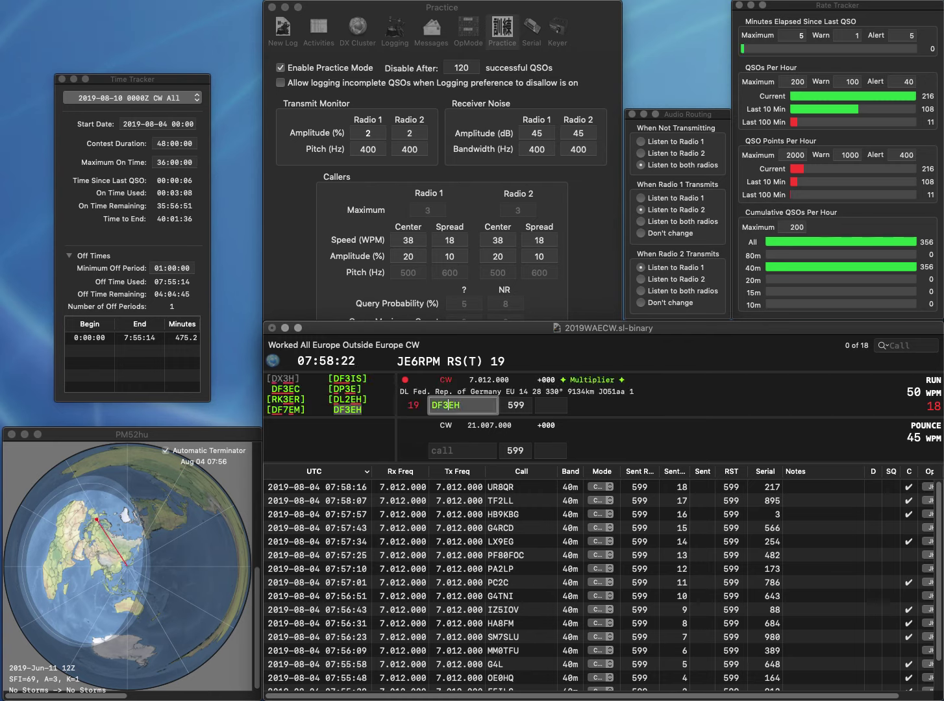
key(space)
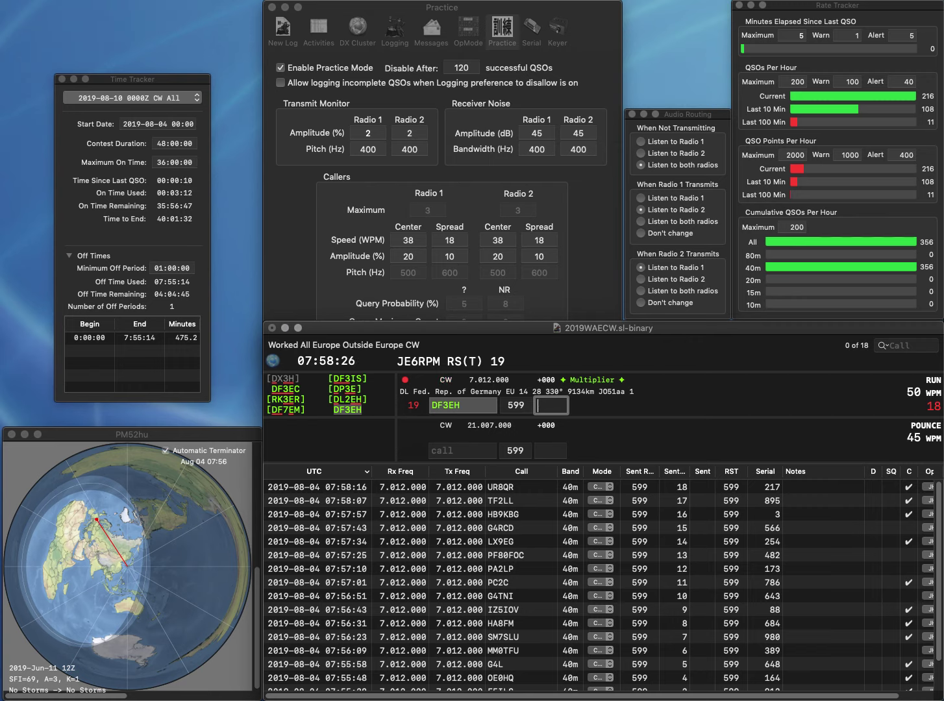
text(153)
key(Return)
Log a contact on the 7.012 MHz run radio, correcting the callsign to R2VM and entering received serial 102.
text(R2FM)
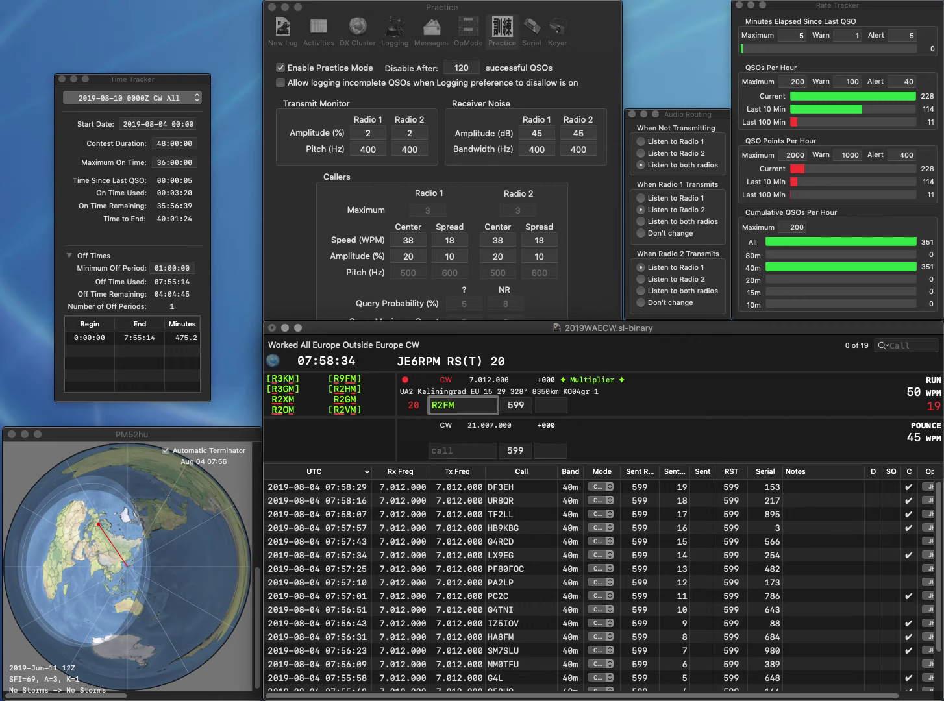
click(450, 405)
key(BackSpace)
text(V)
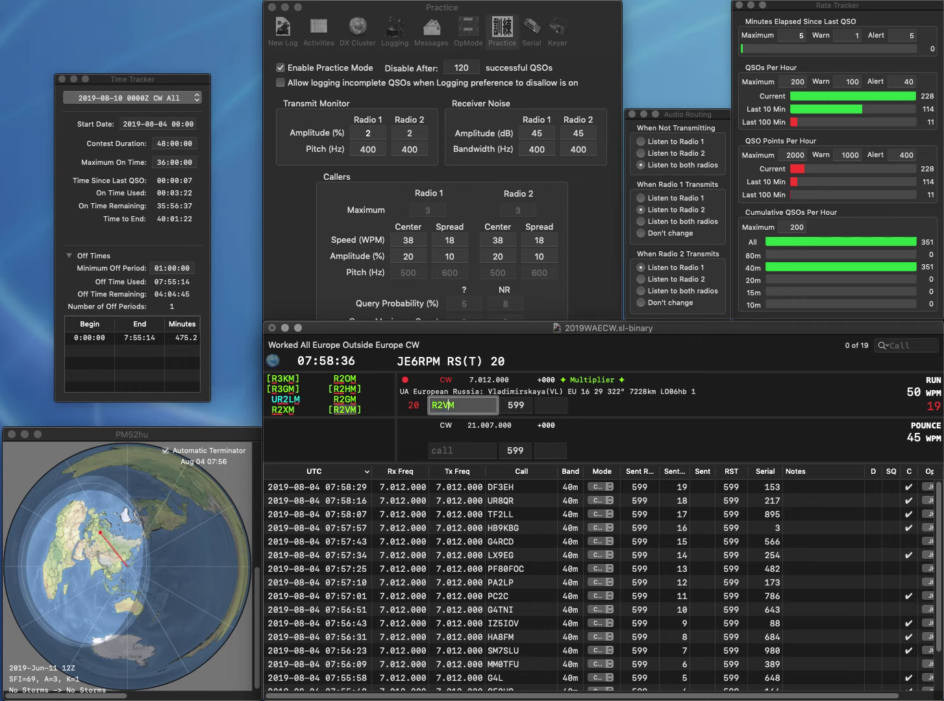
key(space)
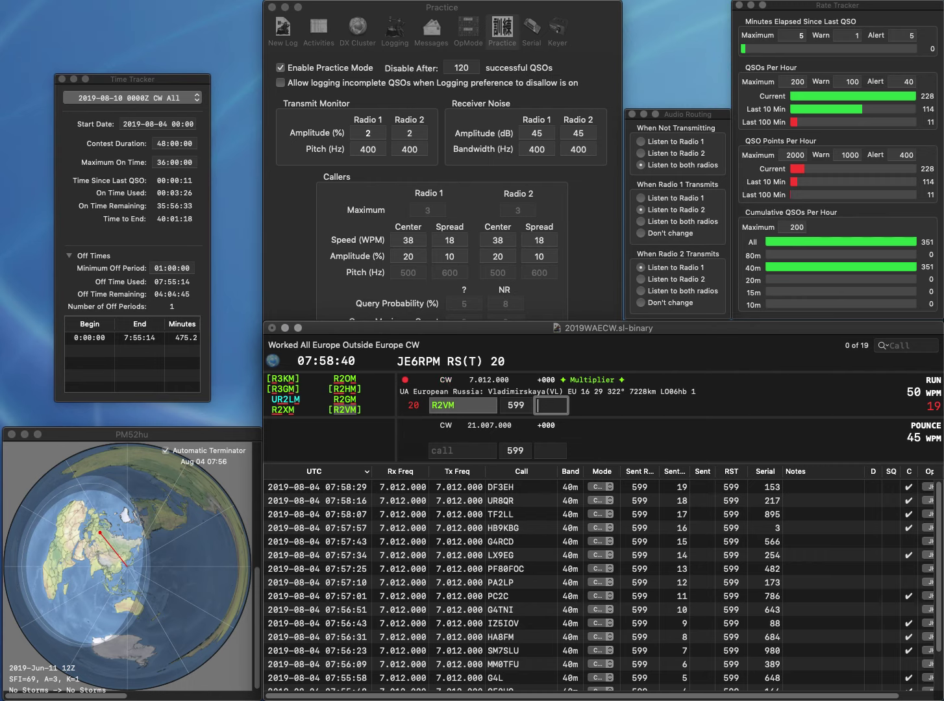
text(102)
key(Return)
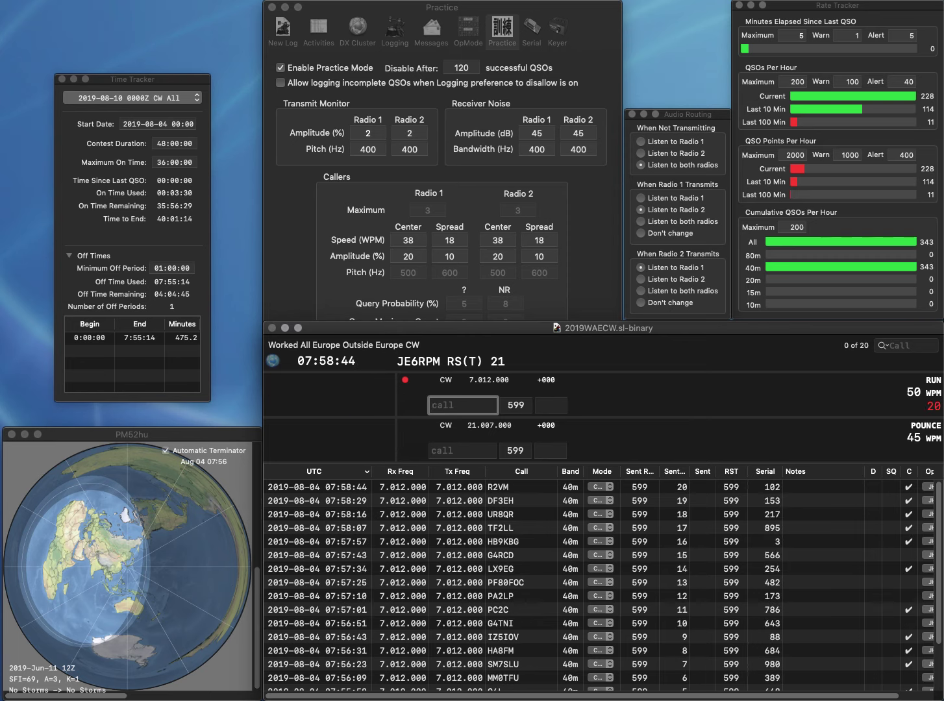
text(RA2FN)
key(Return)
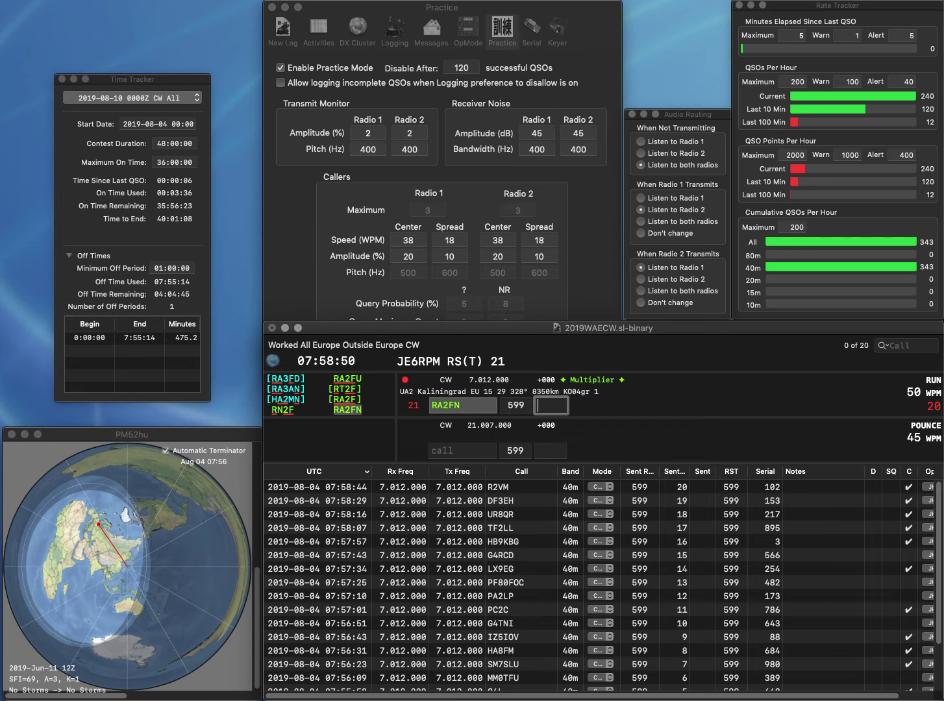
text(615)
key(Return)
text(G8)
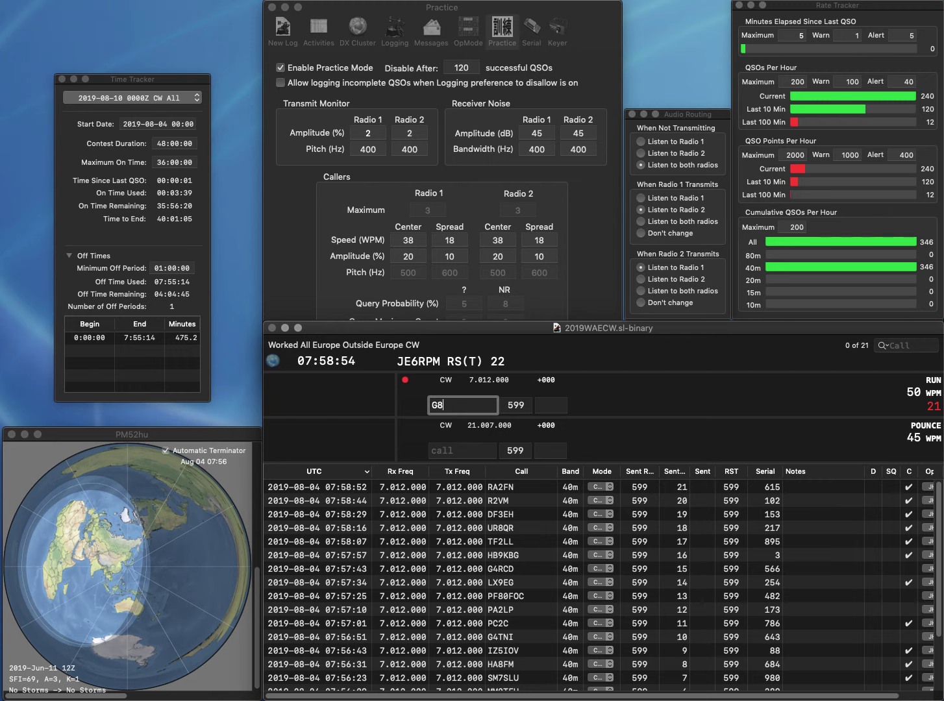
text(G)
key(Return)
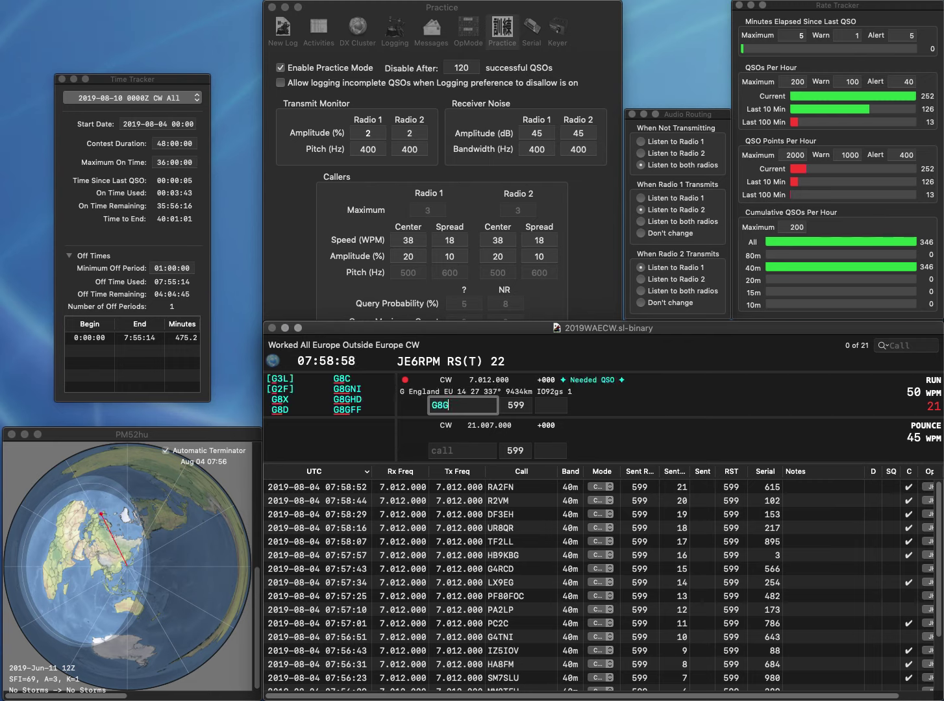
key(BackSpace)
text(ZZK)
key(Return)
key(Tab)
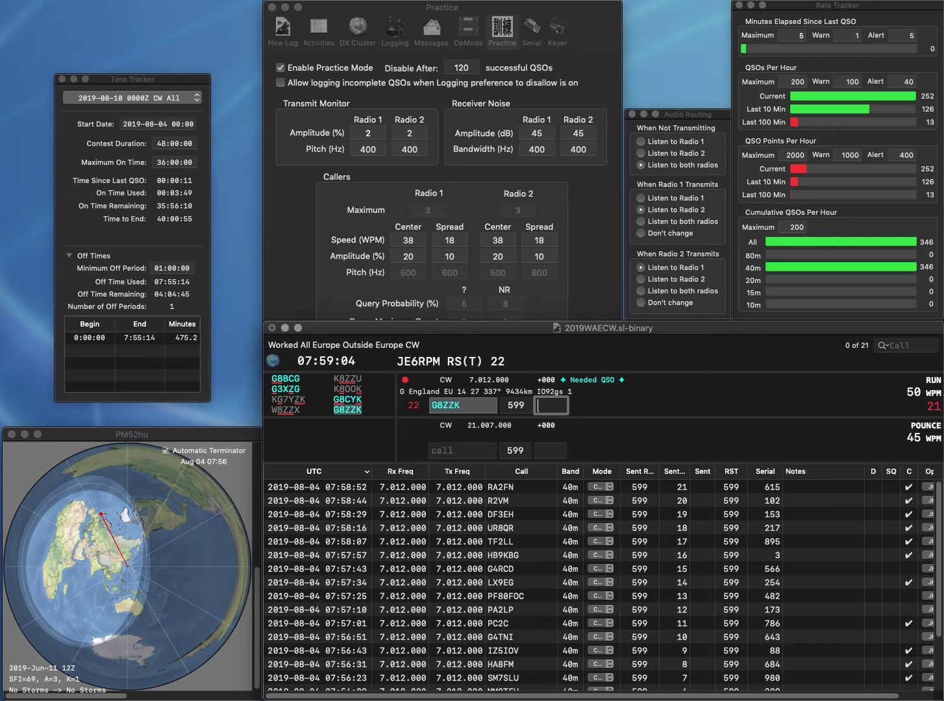
text(864)
key(Return)
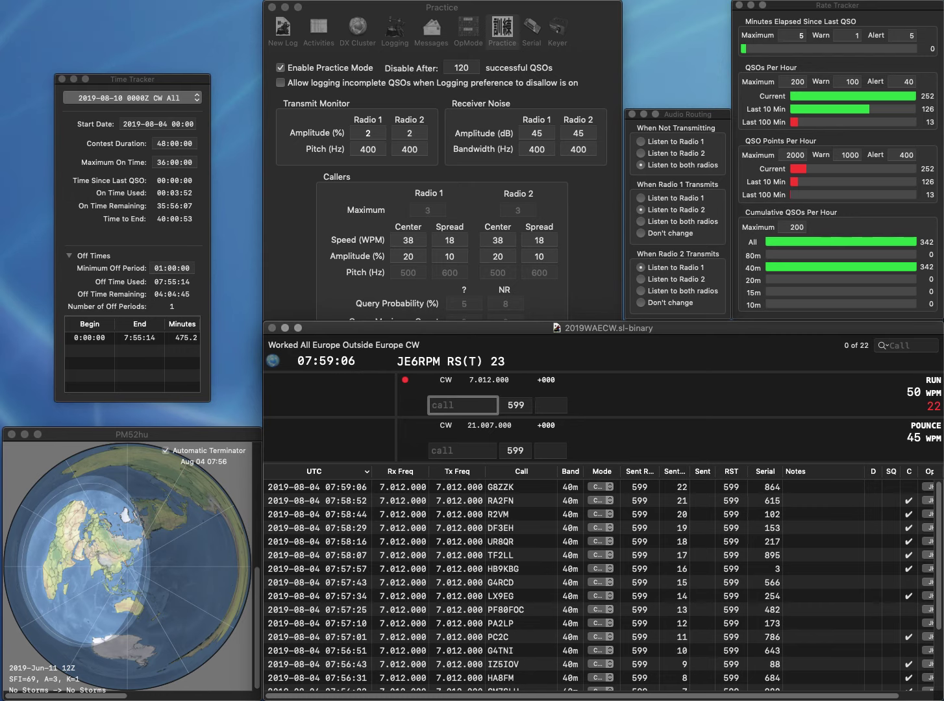
text(DL8)
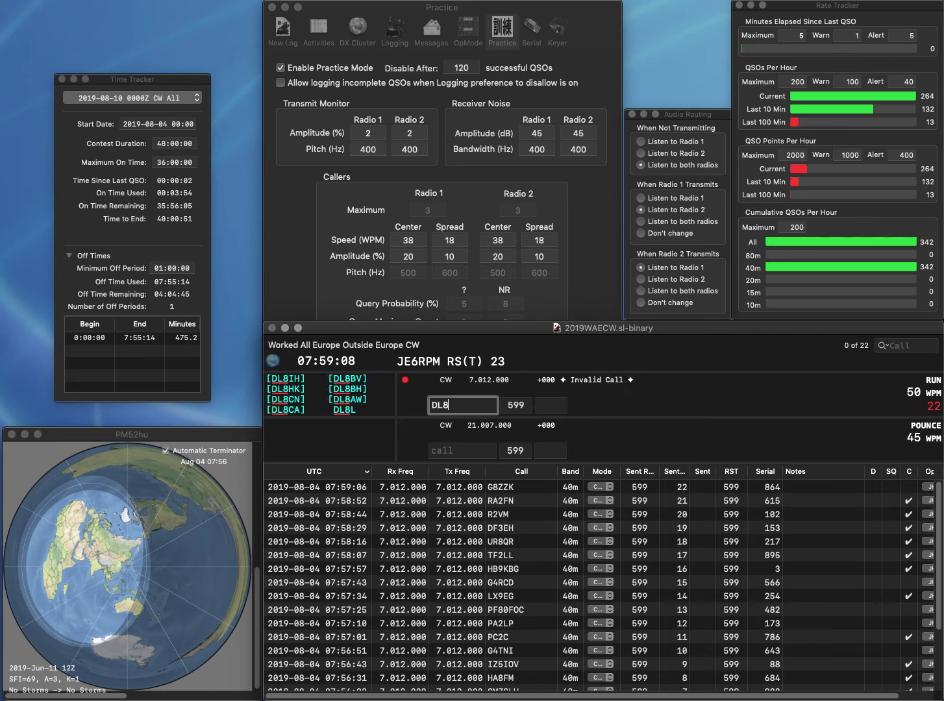
key(BackSpace)
key(BackSpace)
text(R6B)
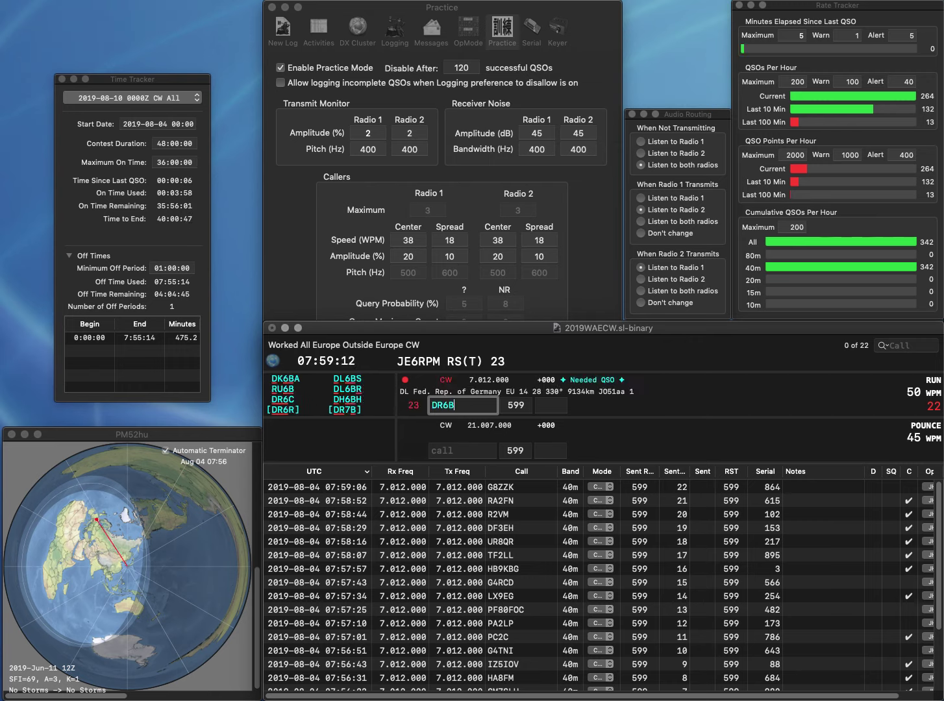
click(448, 406)
key(BackSpace)
text(7)
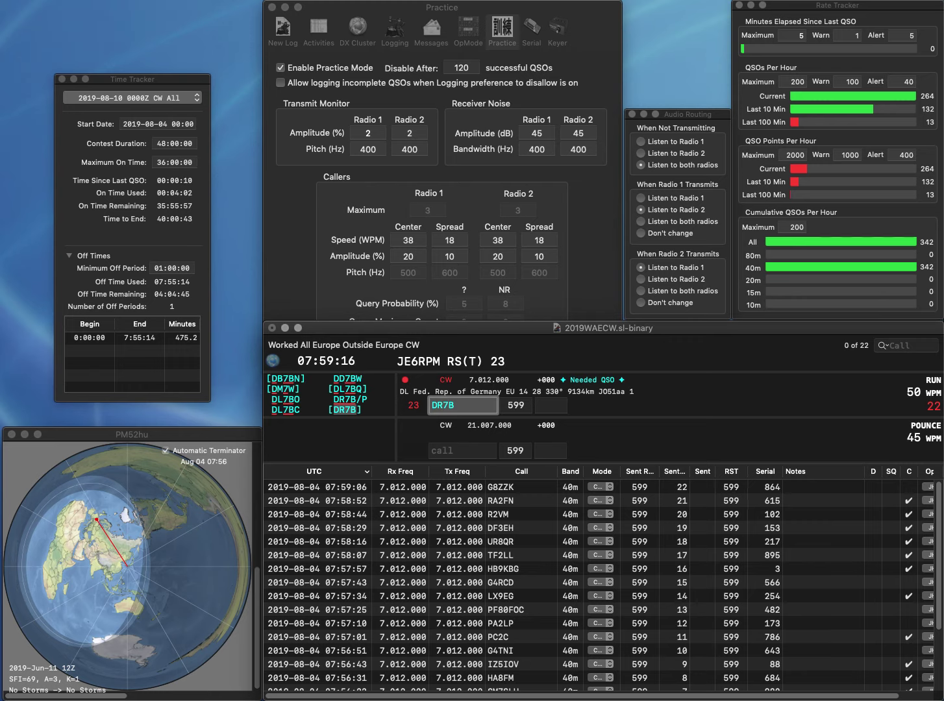
key(space)
text(1)
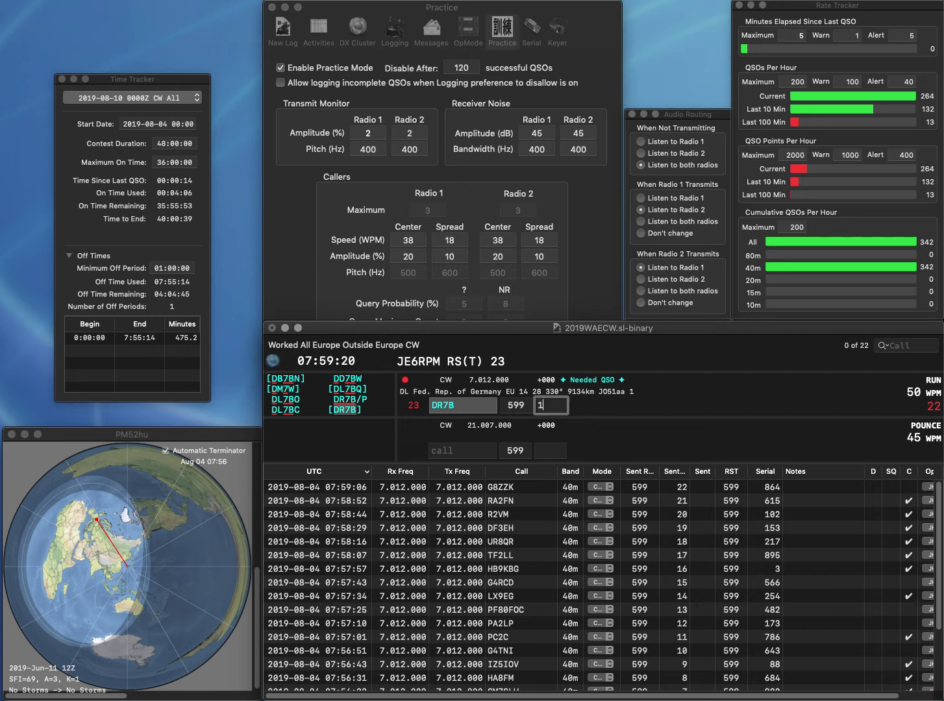
text(40)
key(Return)
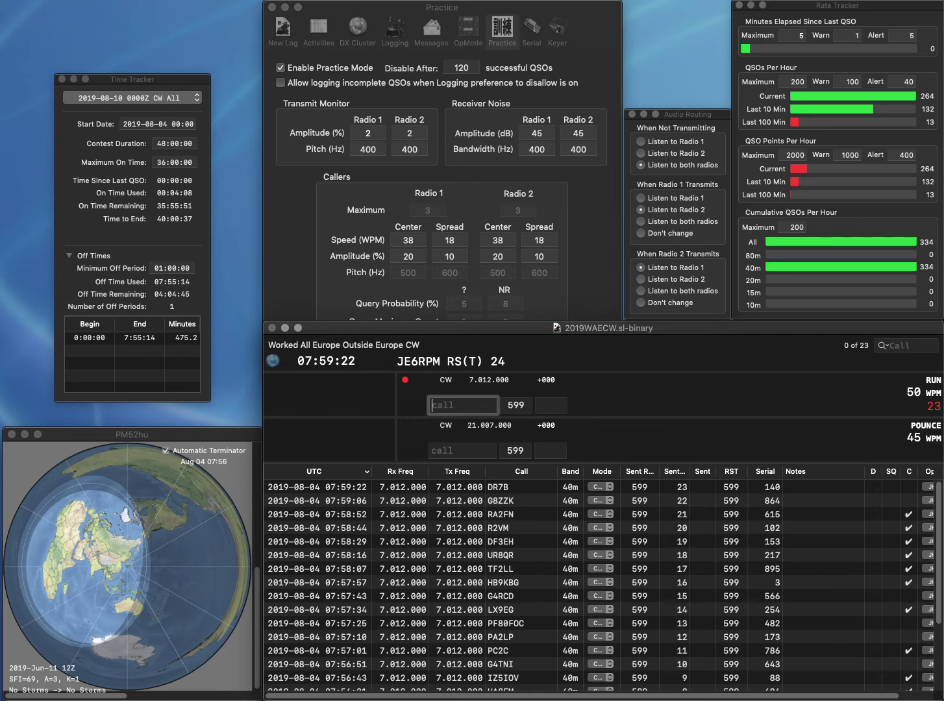
Log a contact with F4CZV on the 7.012 MHz run radio, with received serial 450.
text(F4)
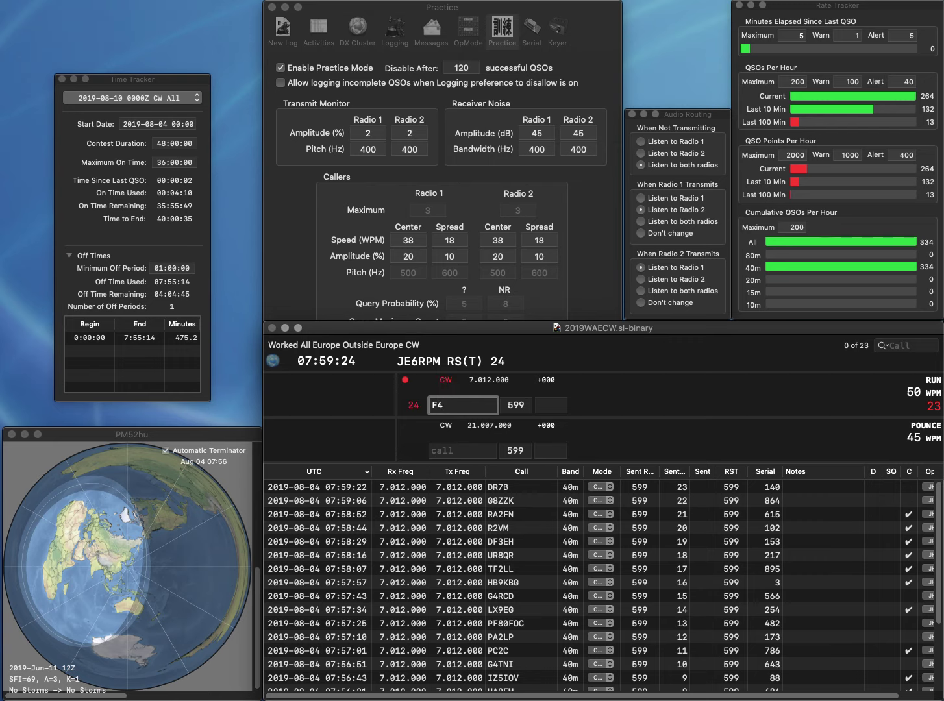
text(CZV)
key(Tab)
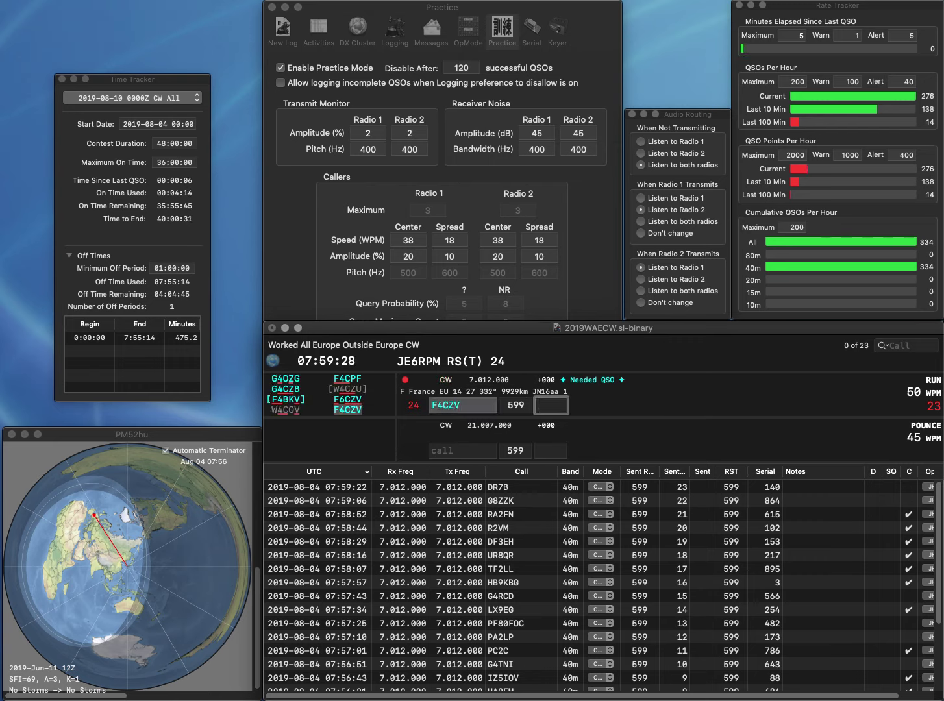
text(450)
key(Return)
text(DL8)
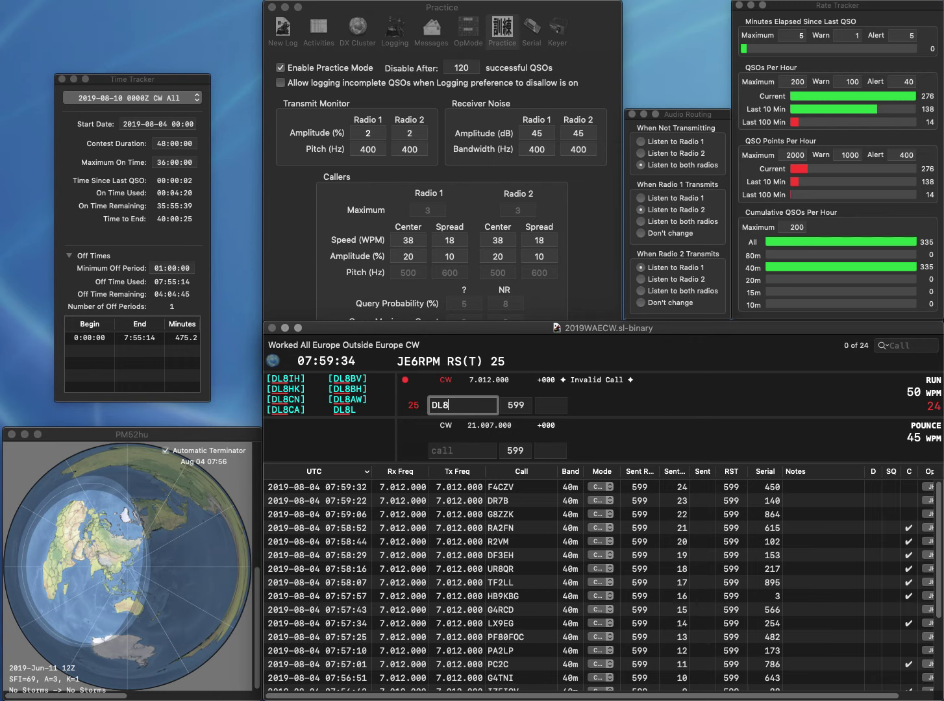
text(OAZ)
key(Return)
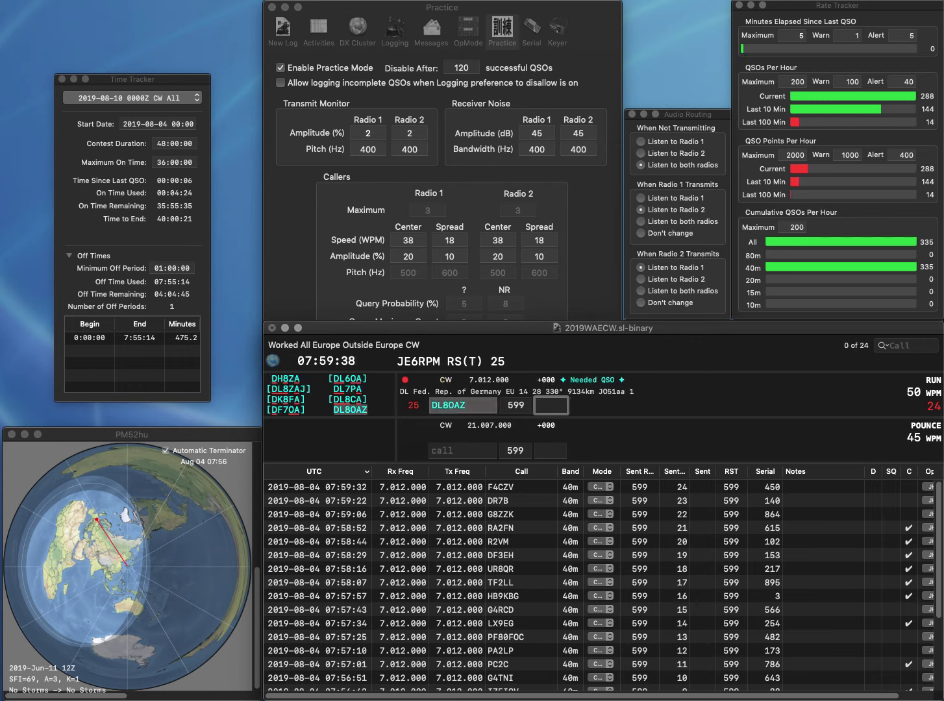
text(775)
key(Return)
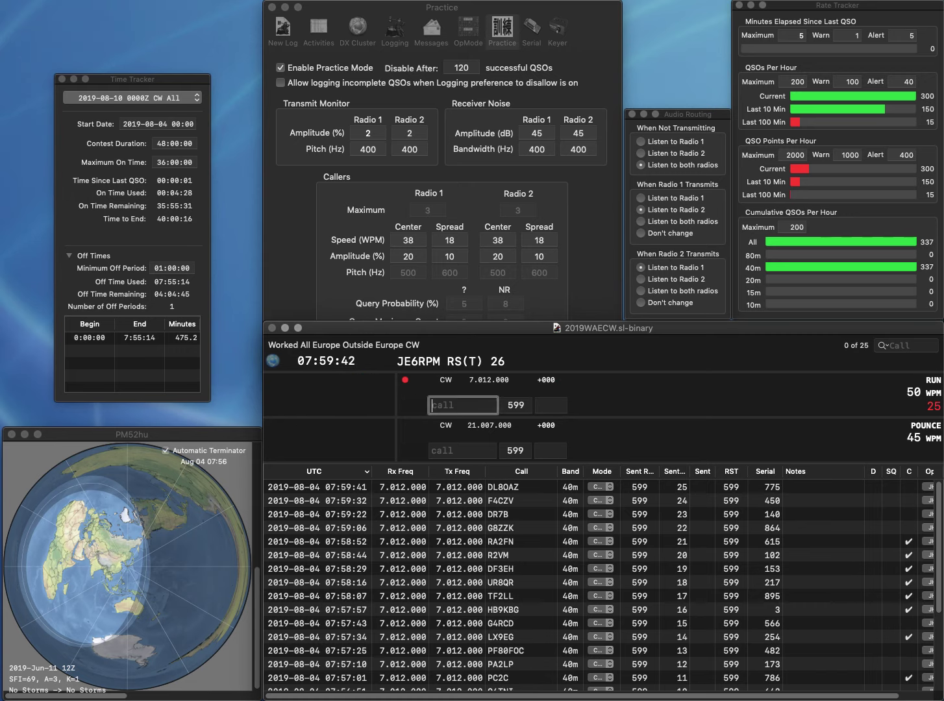
text(EA1VM)
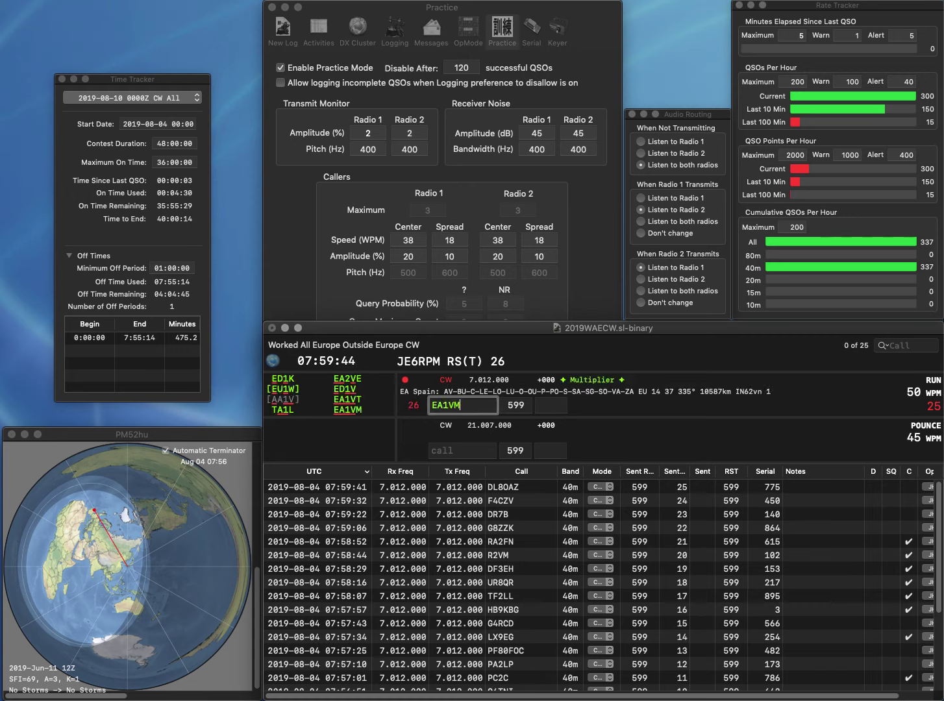
key(Tab)
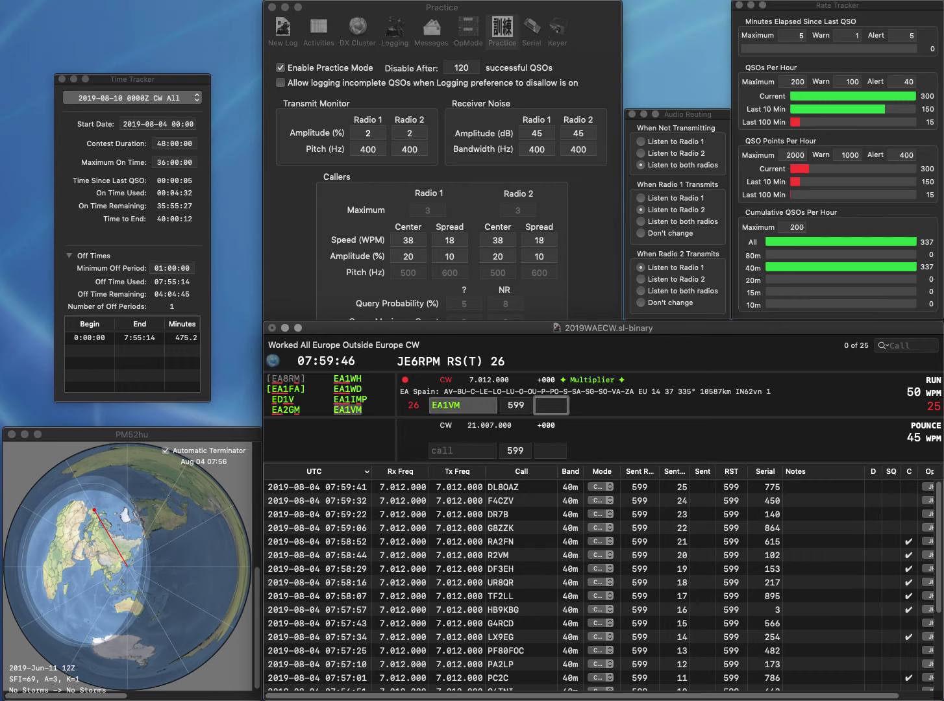
text(307)
key(Return)
text(SP)
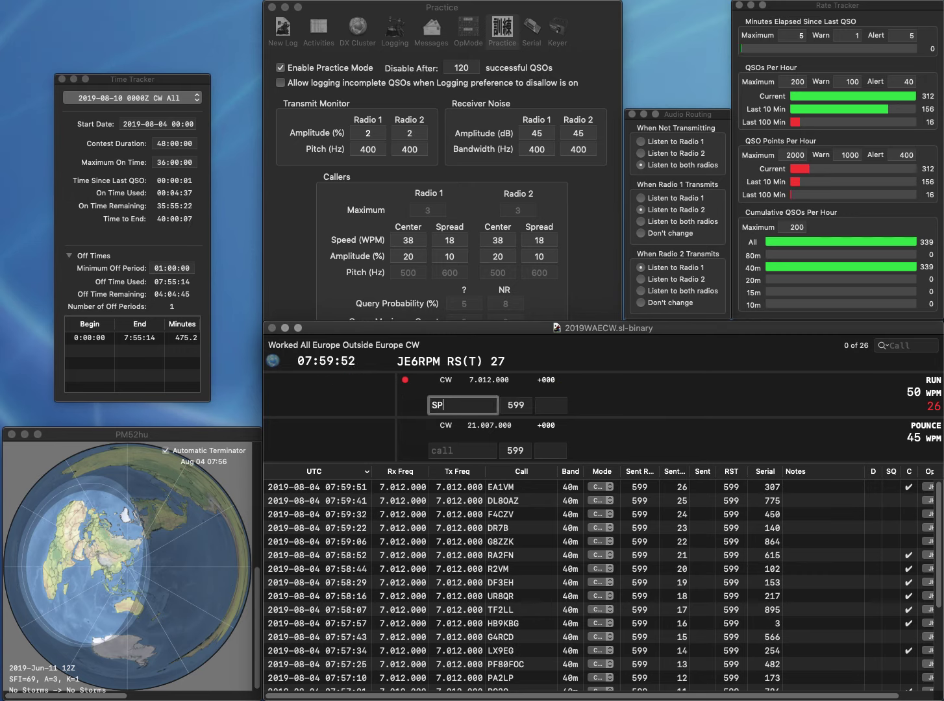
text(9MOA)
key(Tab)
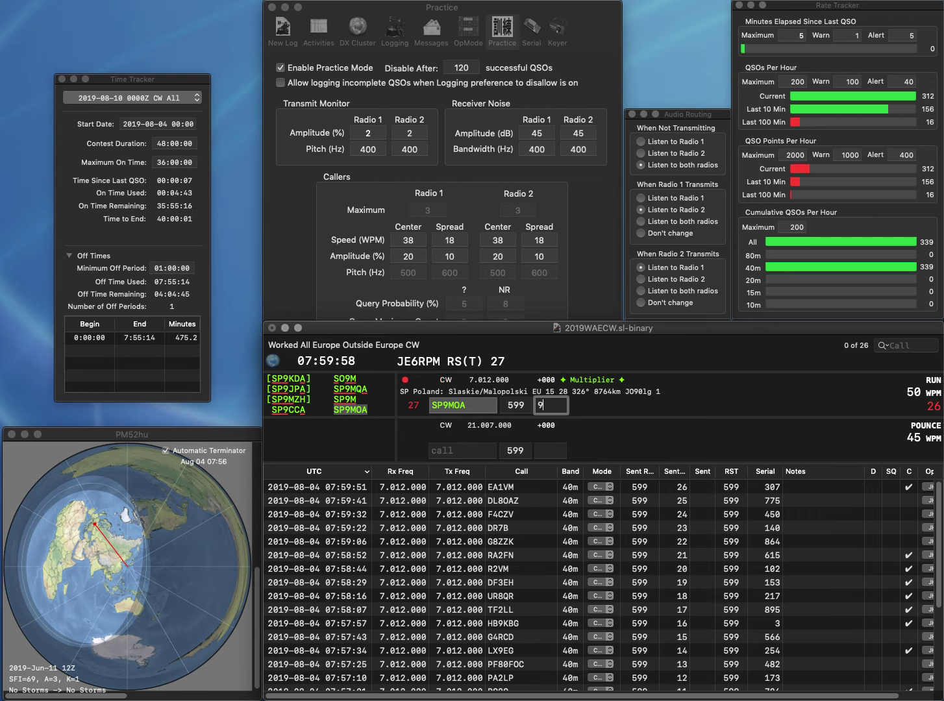
text(81)
key(Return)
text(TM5X)
key(Return)
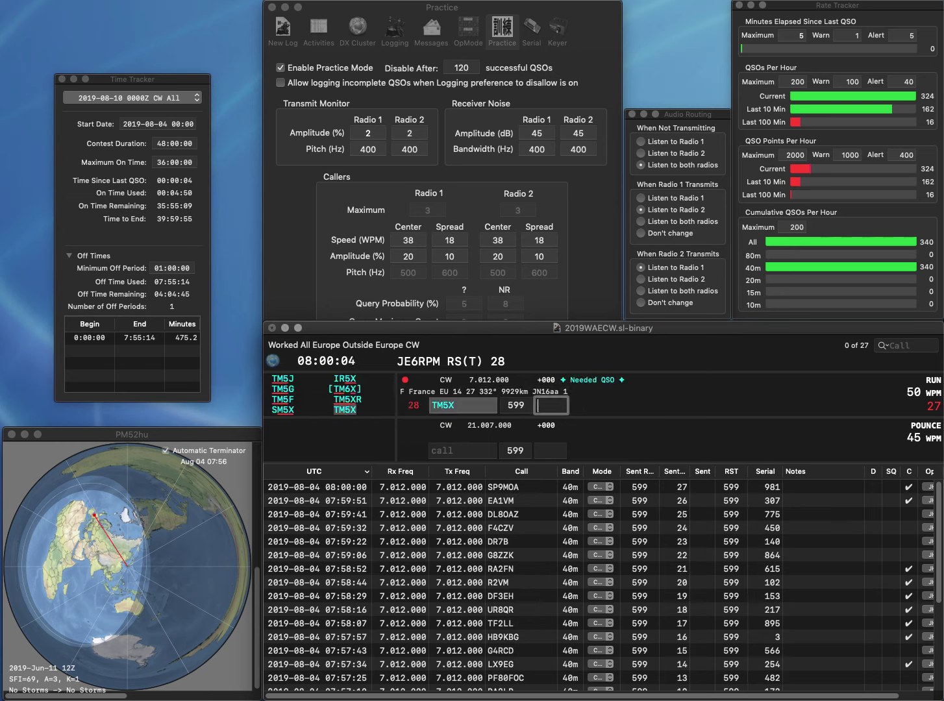
text(782)
key(Return)
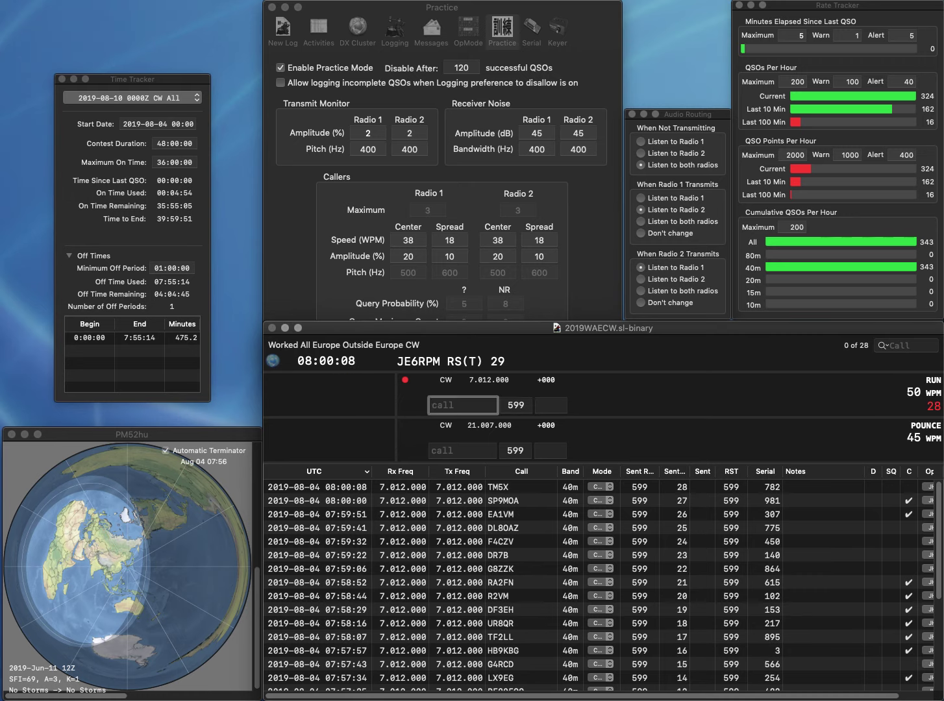
text(EA1BP)
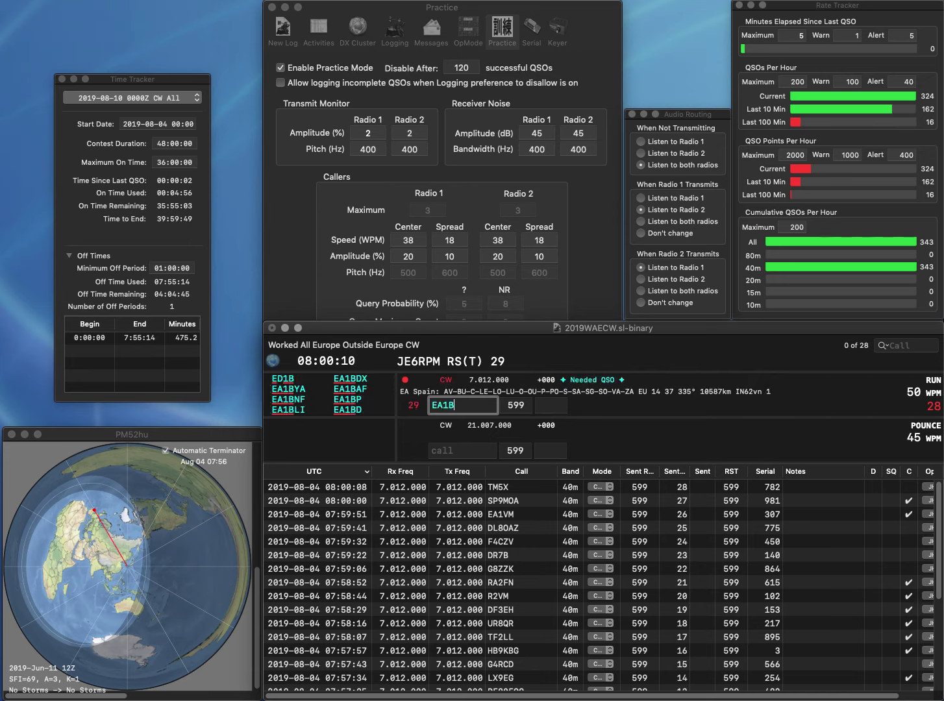
key(Return)
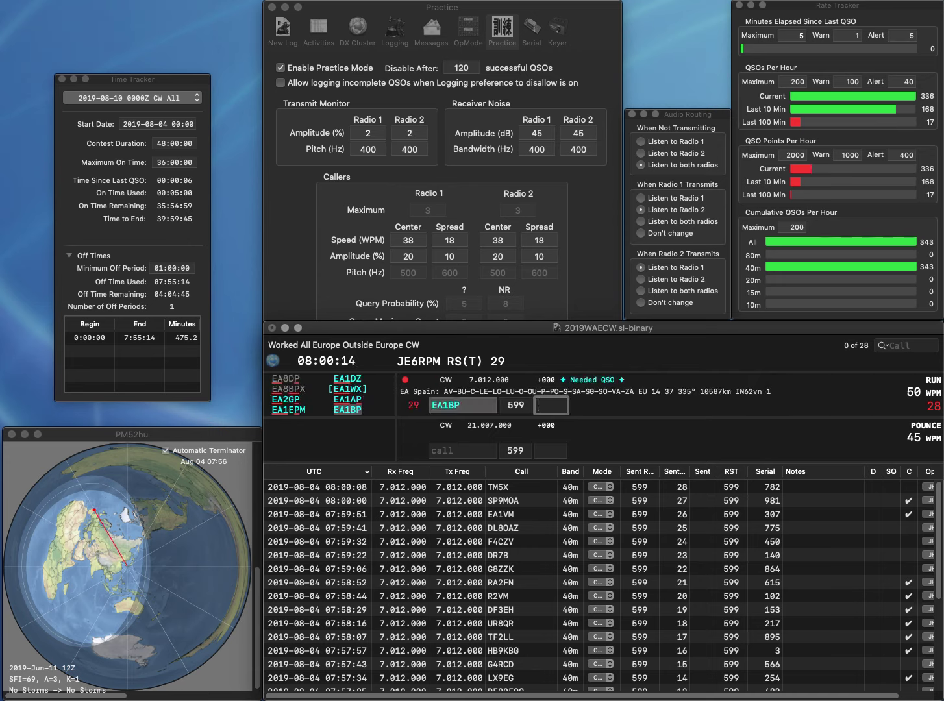
text(509)
key(Return)
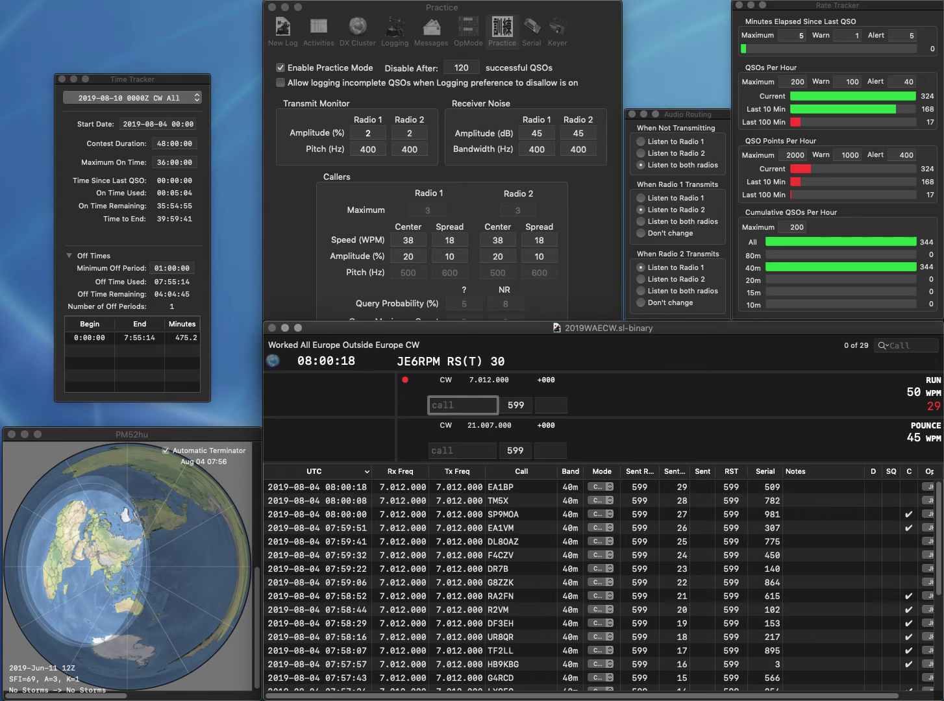
Log a contact with DK9VS on the 7.012 MHz run radio, with received serial 174.
text(DK9VS)
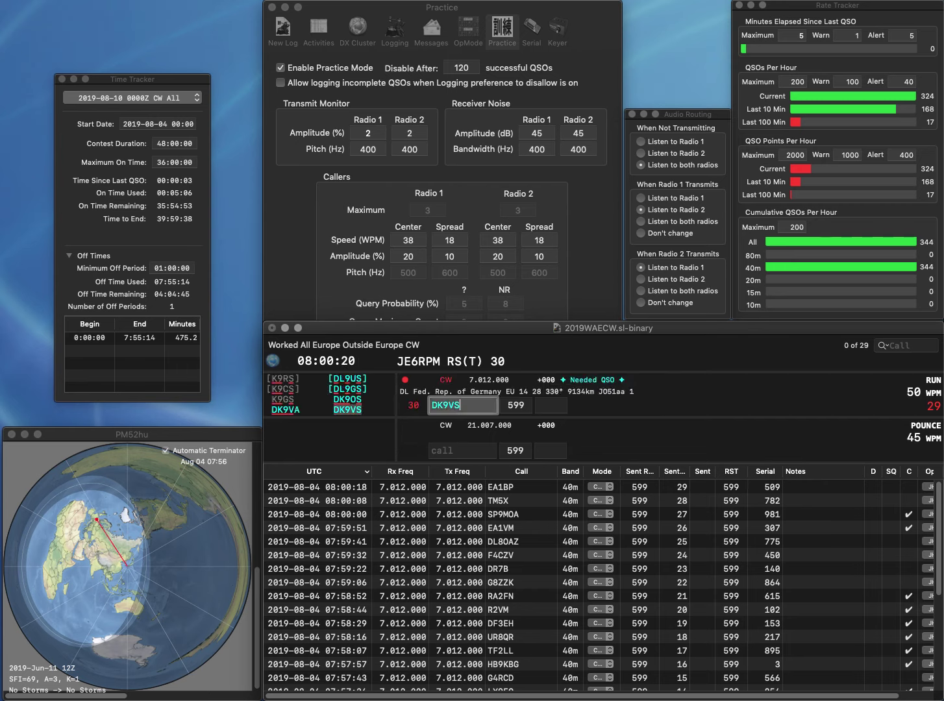
key(Return)
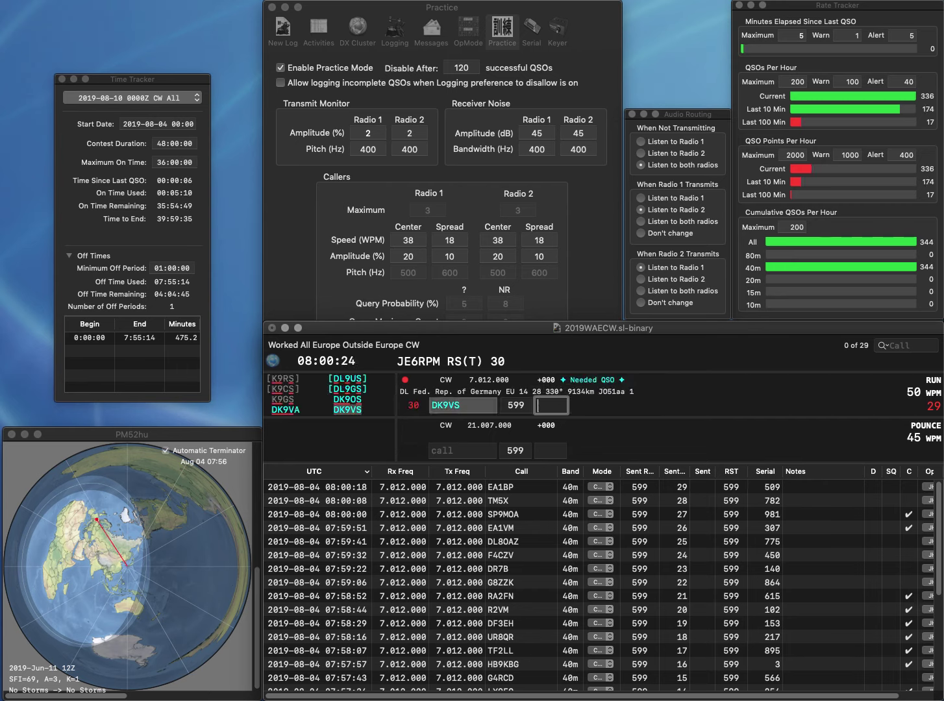
text(174)
key(Return)
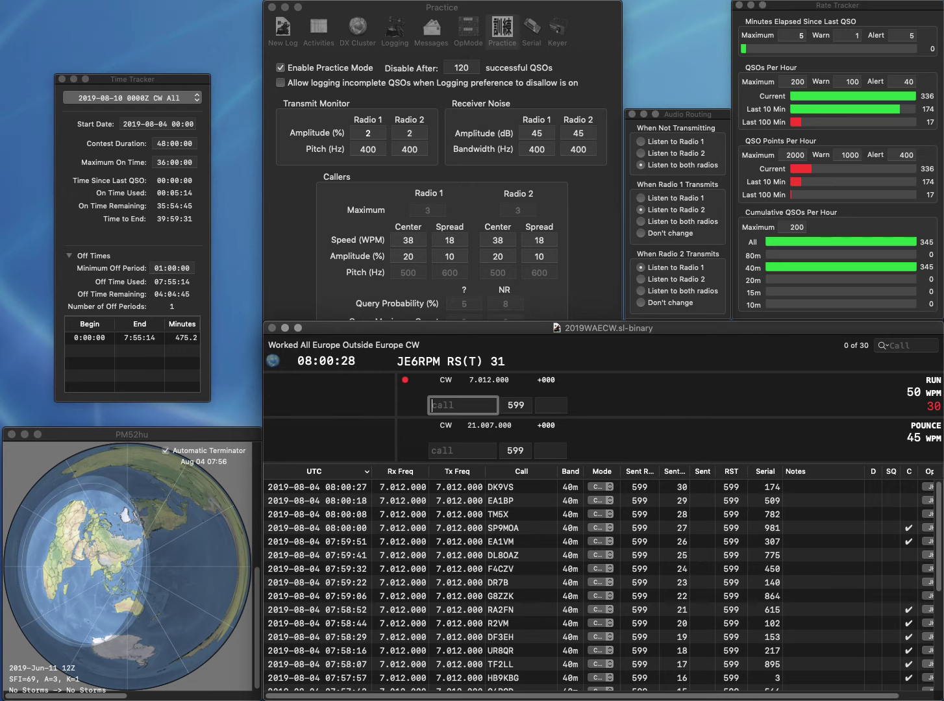
text(HB9JOE)
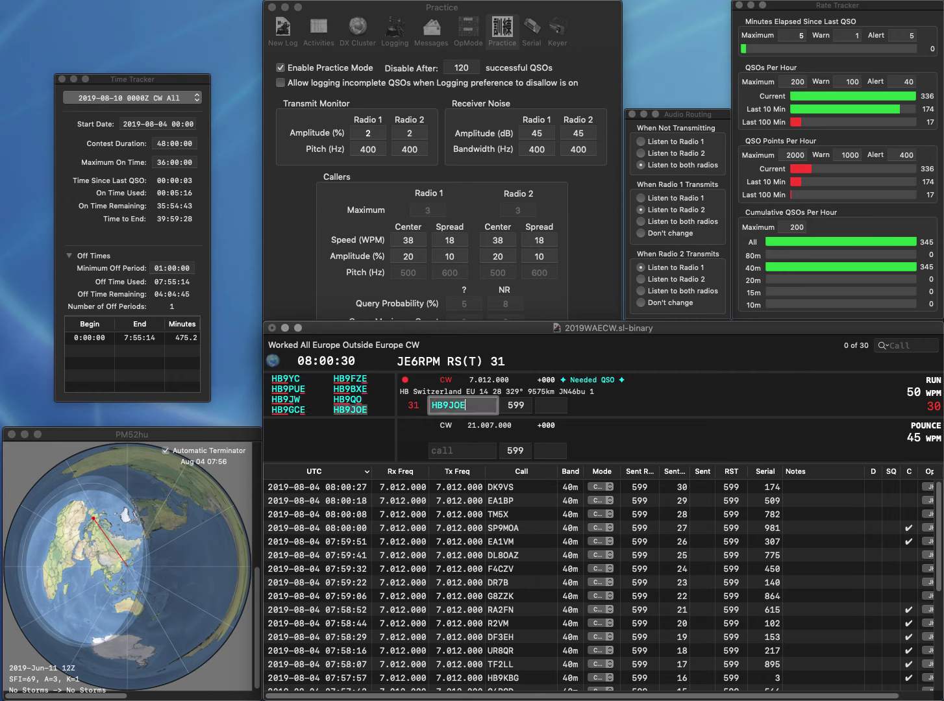
key(Return)
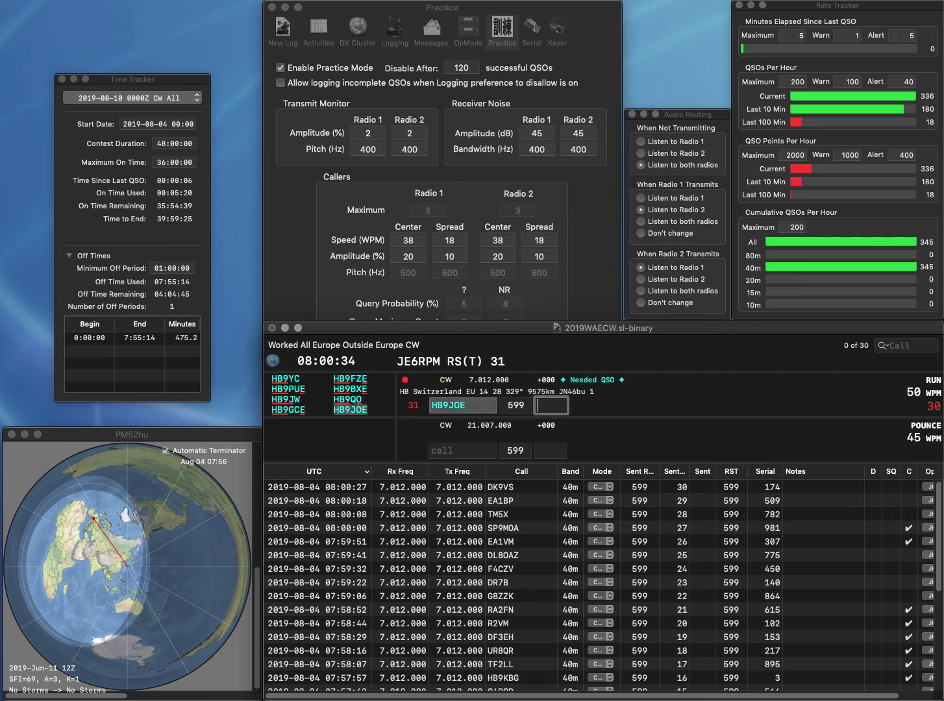
text(646)
key(Return)
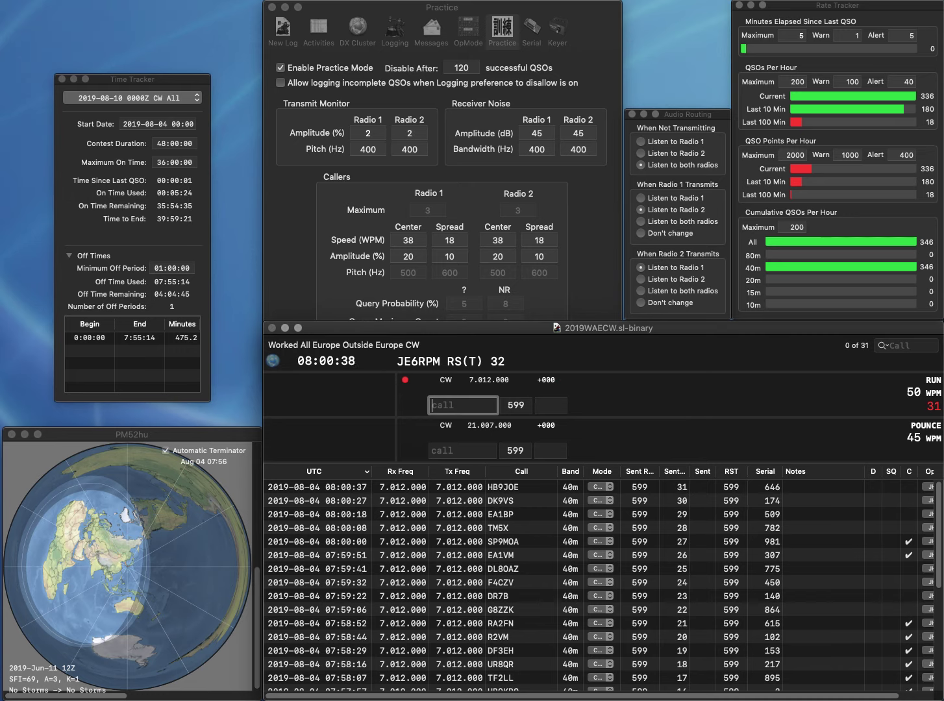
text(U3A)
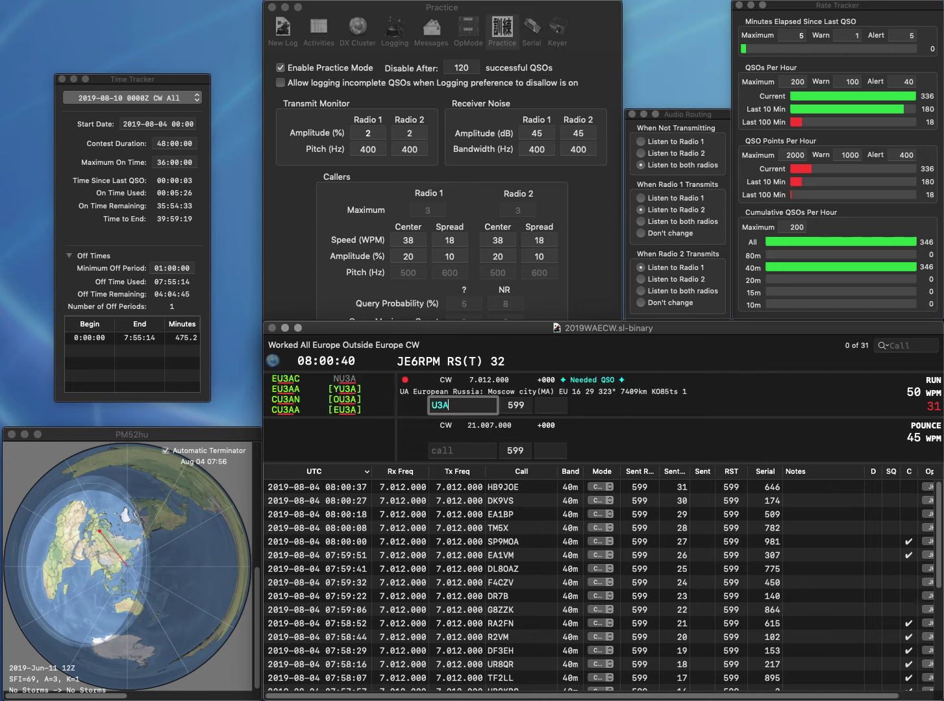
text(Y)
key(End)
text(A)
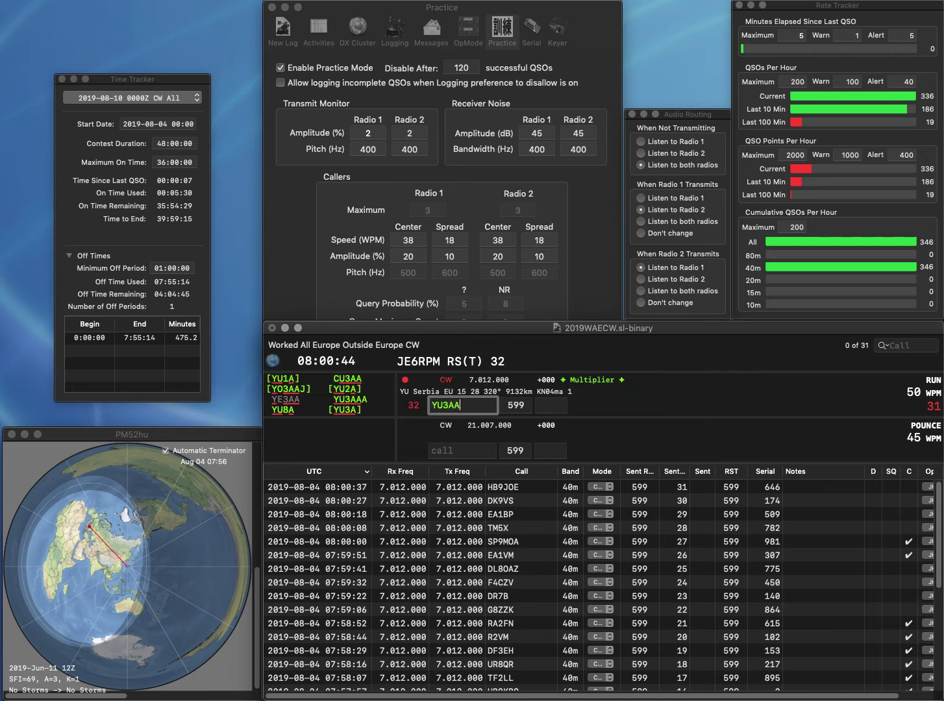
key(Left)
key(Left)
key(Left)
key(Left)
key(Delete)
text(C)
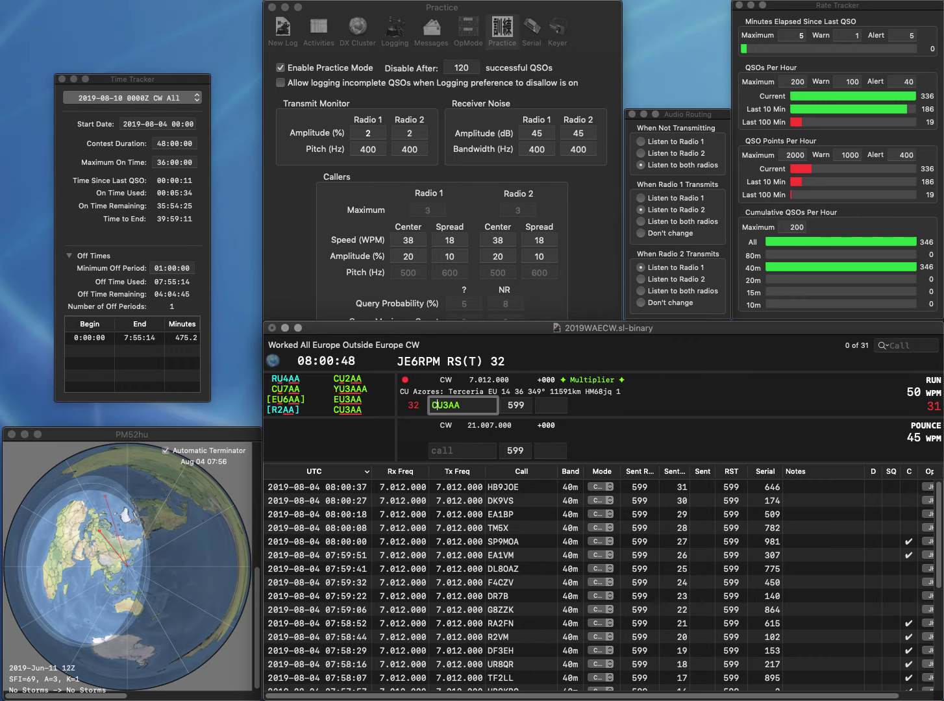
key(space)
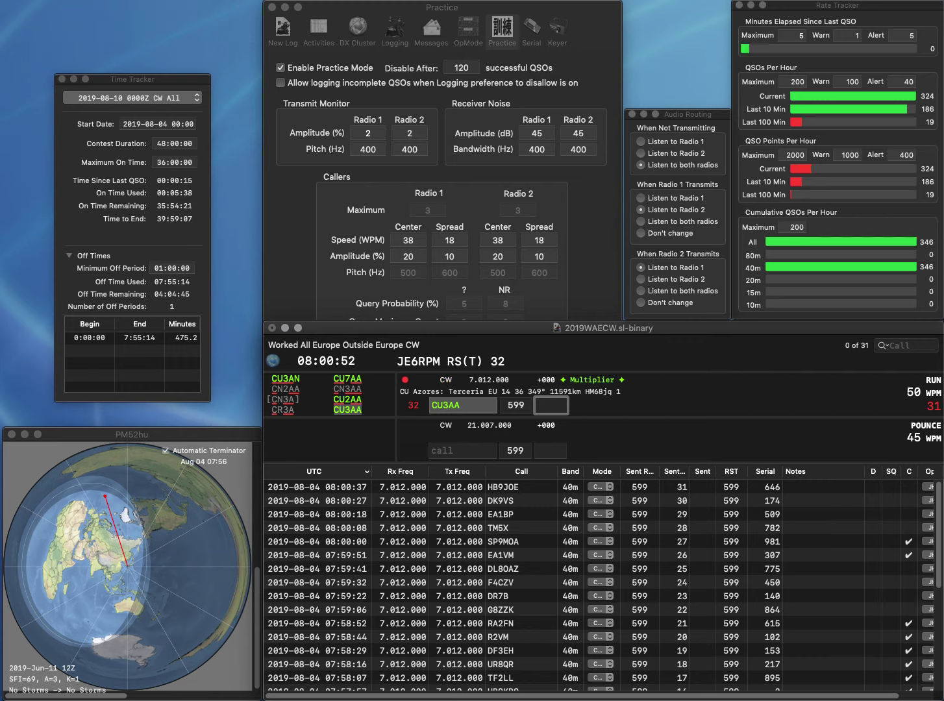
text(560)
key(Return)
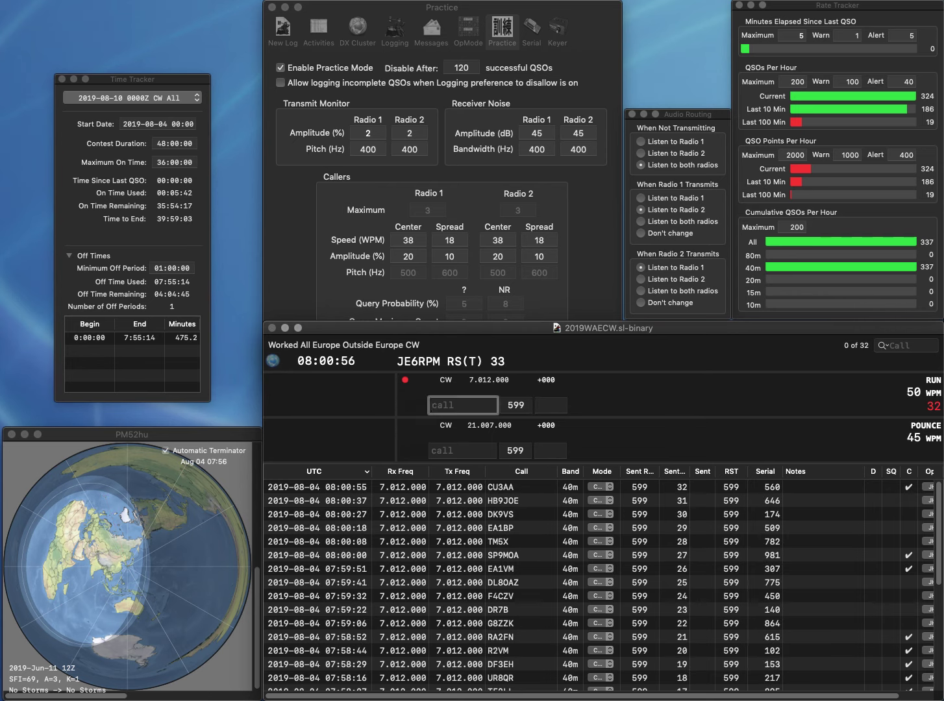
Log a contact with F8AUF on the 7.012 MHz run radio, with received serial 920.
text(F8AUF)
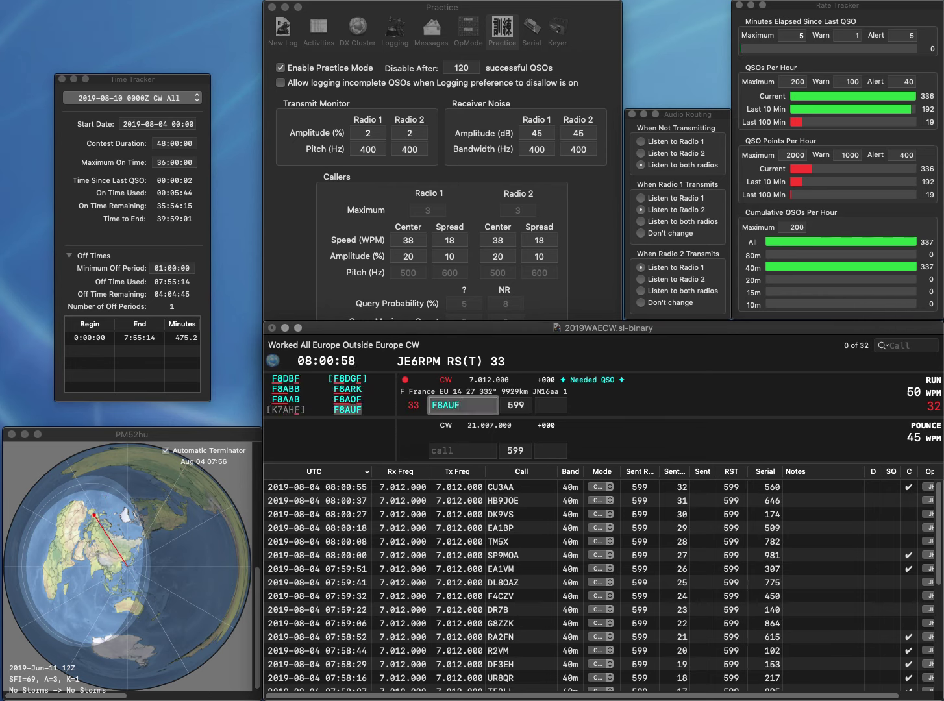
key(Return)
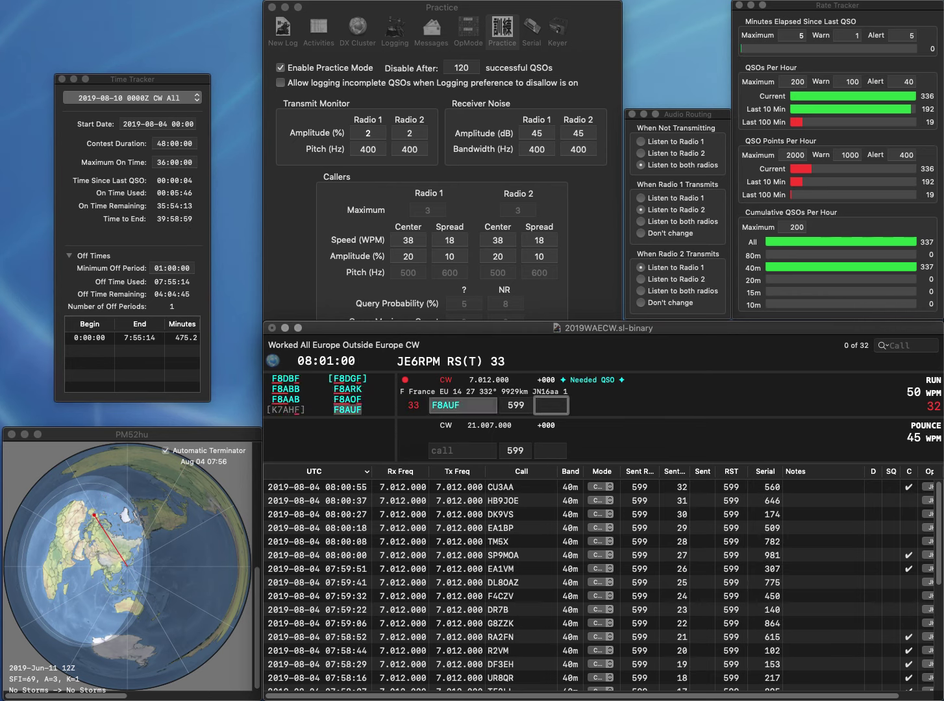
text(920)
key(Return)
text(DJ)
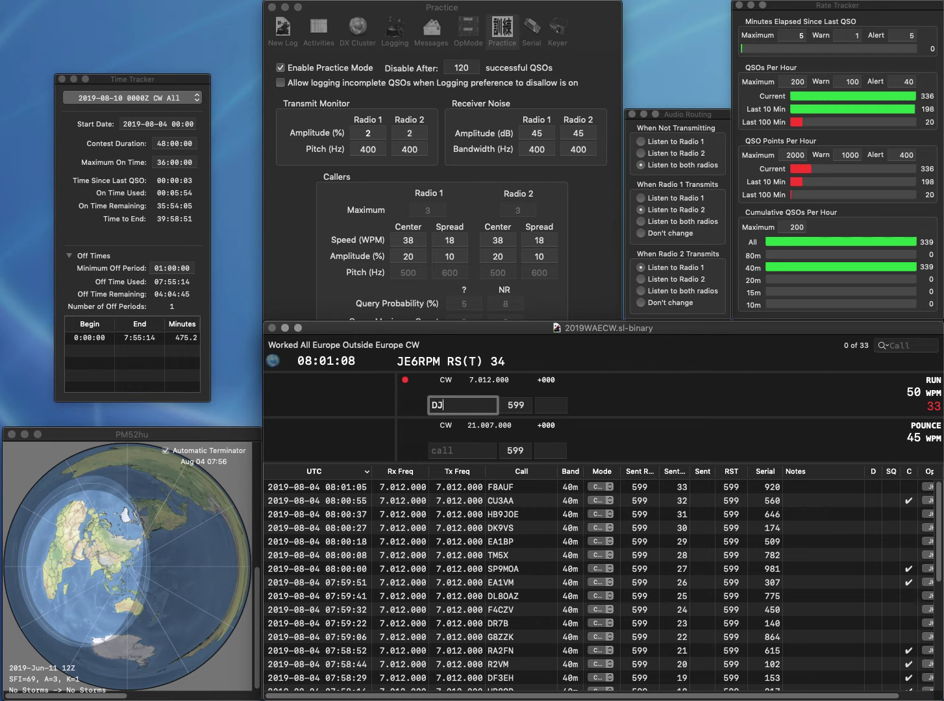
text(7UC)
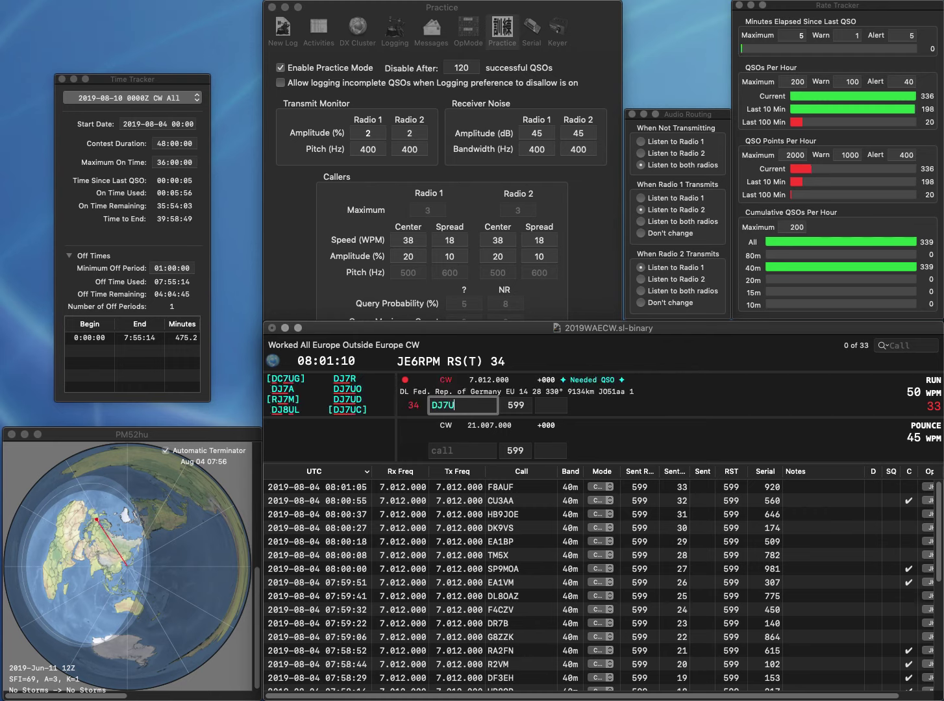
key(Tab)
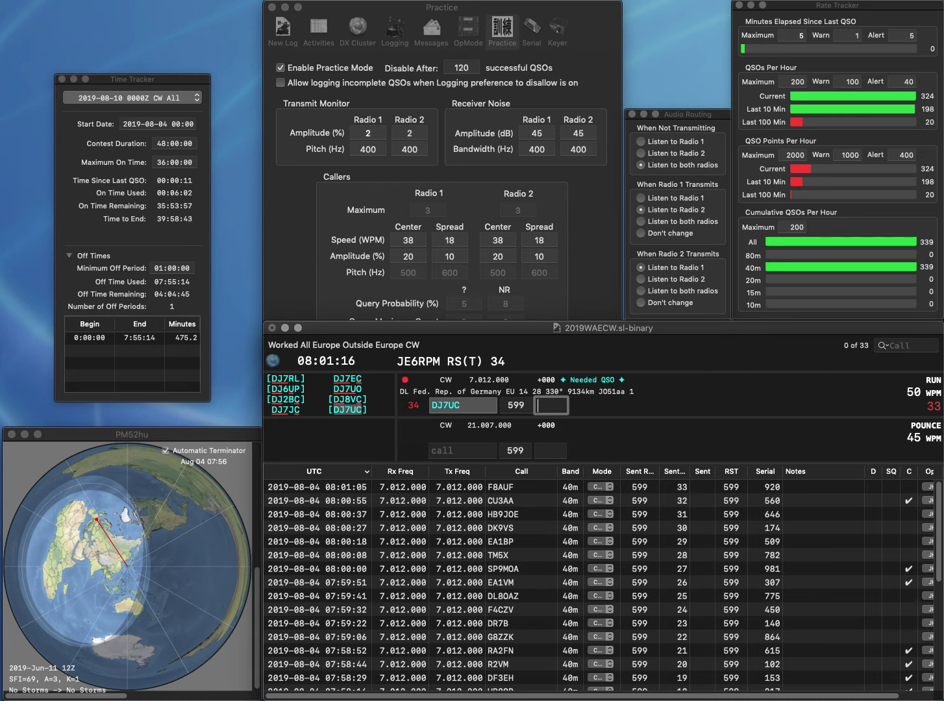
text(931)
key(Return)
Log a contact with F5LQE on the 7.012 MHz run radio, with received serial 609.
text(F5)
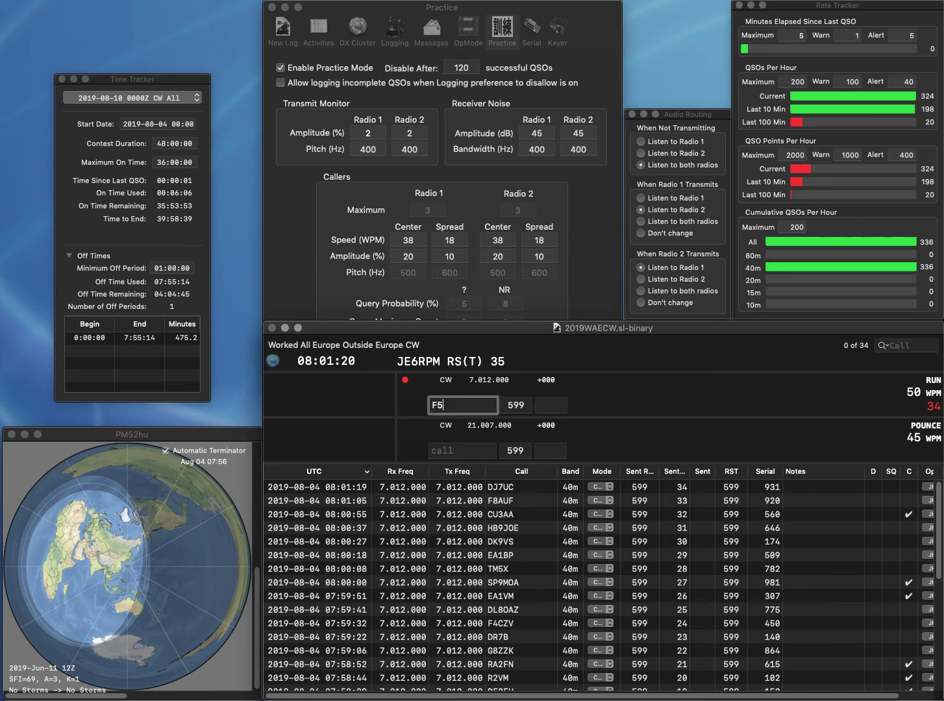
text(LQE)
key(space)
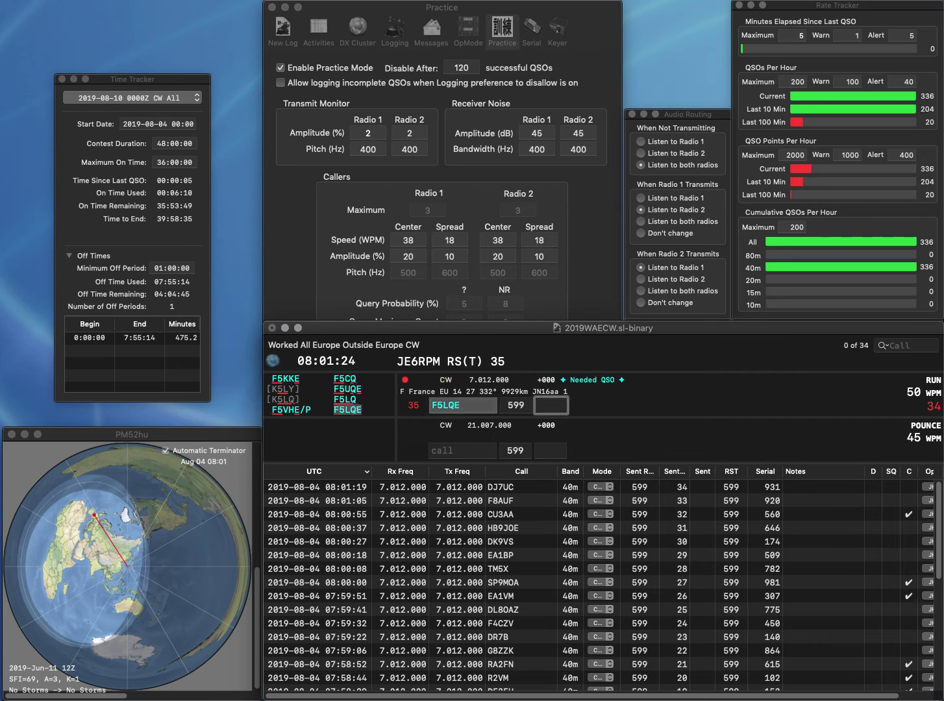
text(609)
key(Return)
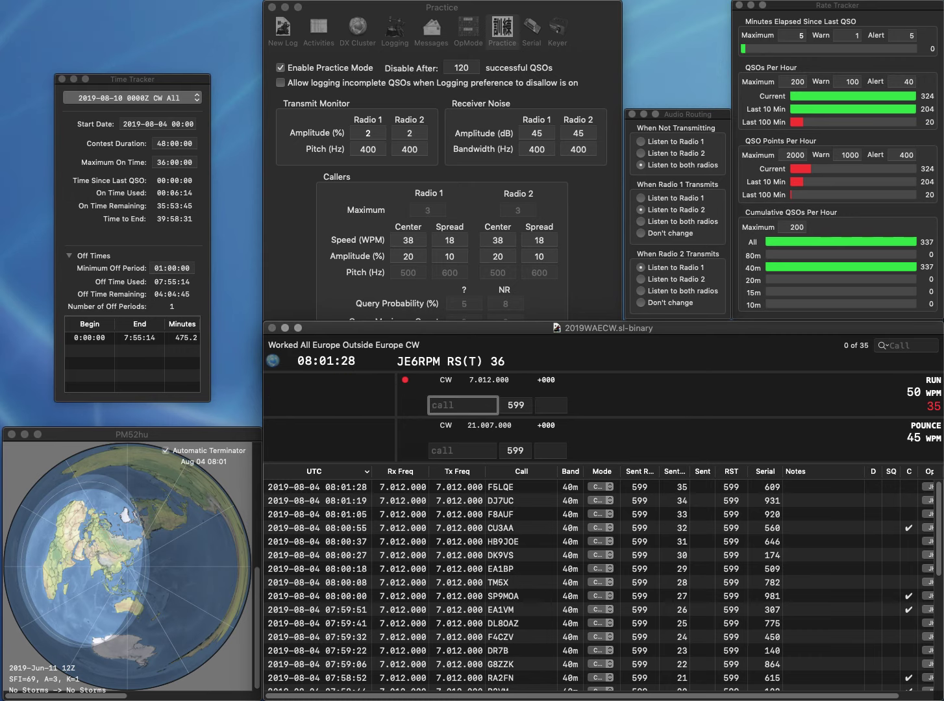
Log a contact with ON4STA on the 7.012 MHz run radio, with received serial 307.
text(ON4SN)
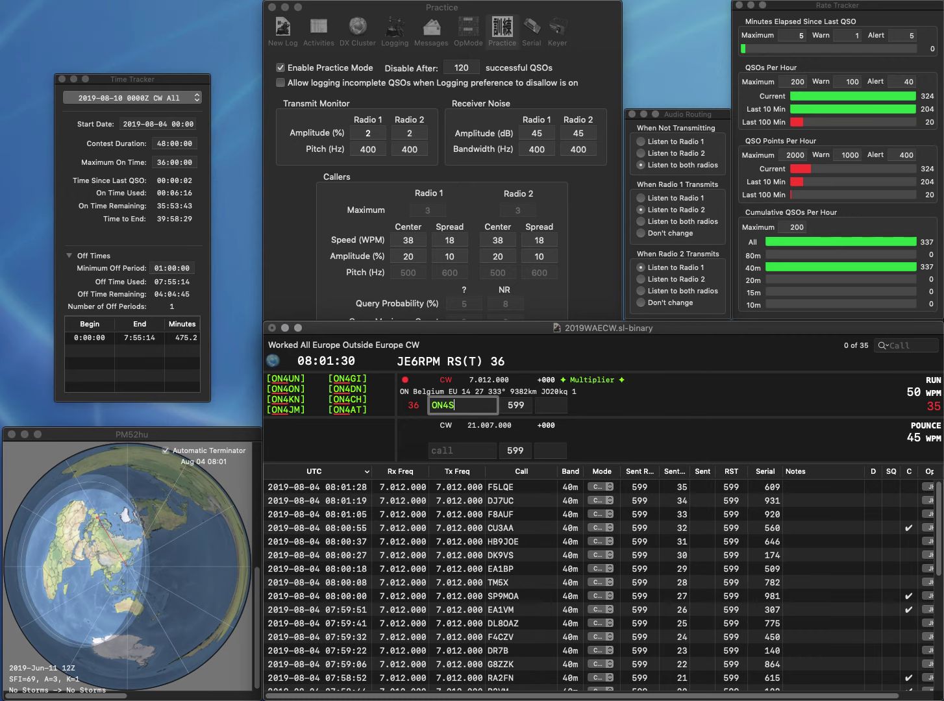
key(BackSpace)
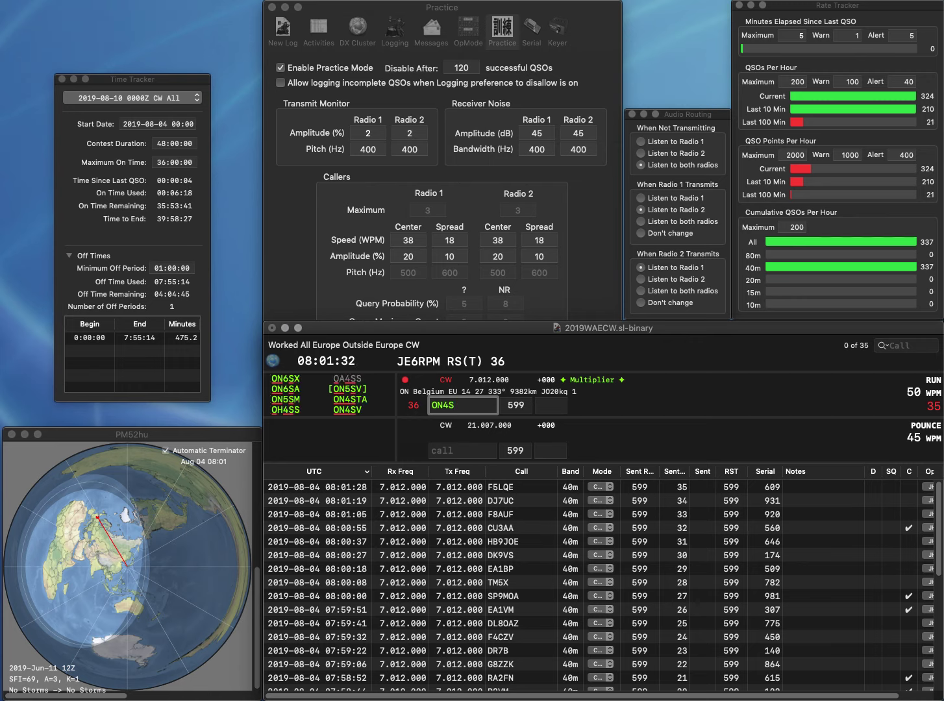
text(TA)
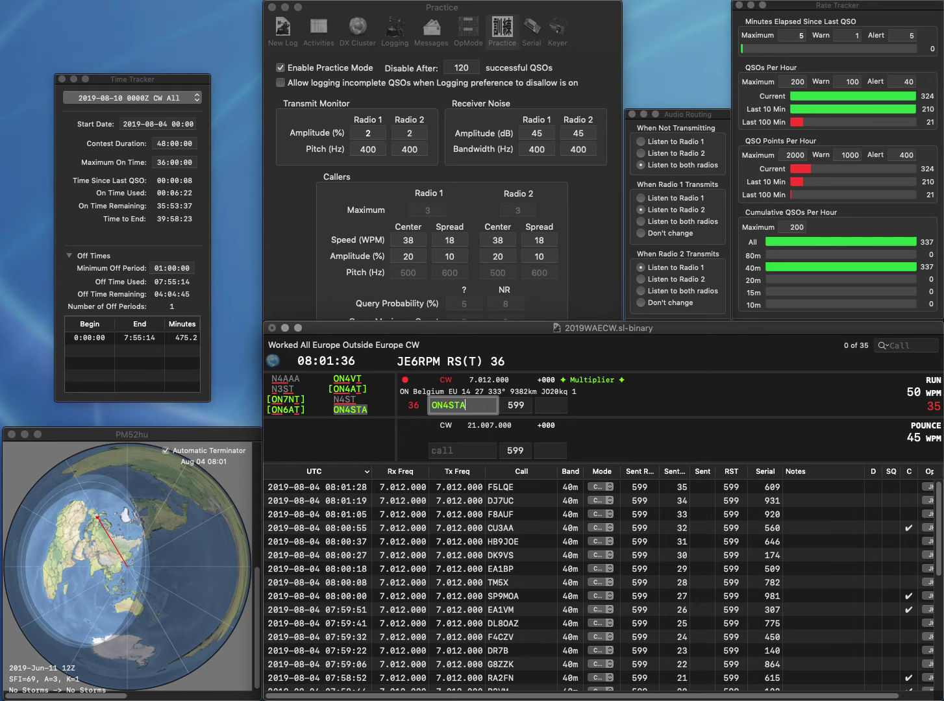
key(Tab)
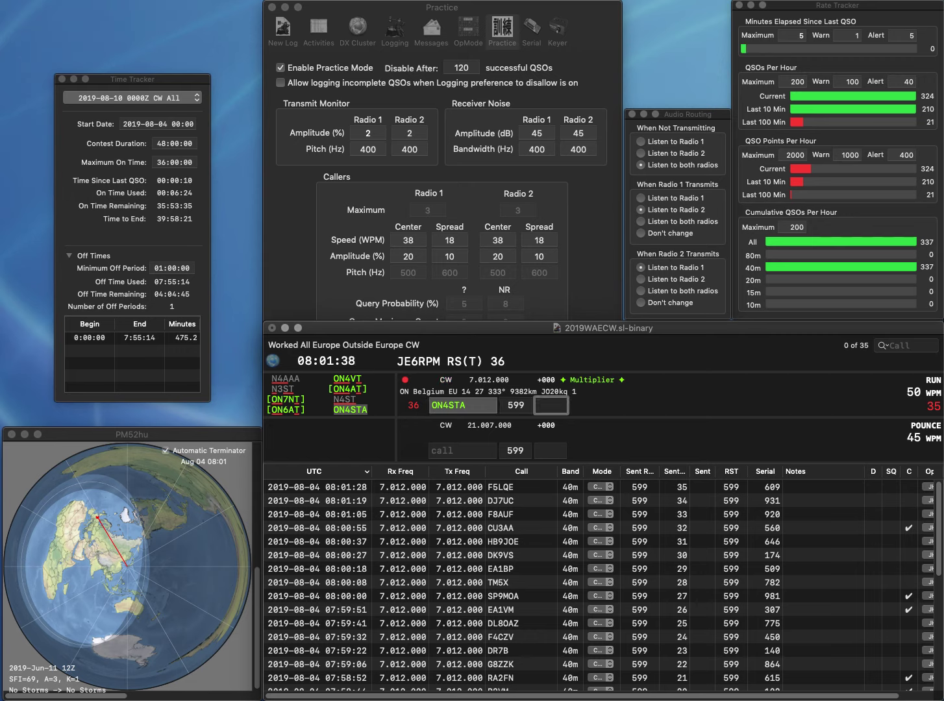
text(307)
key(Return)
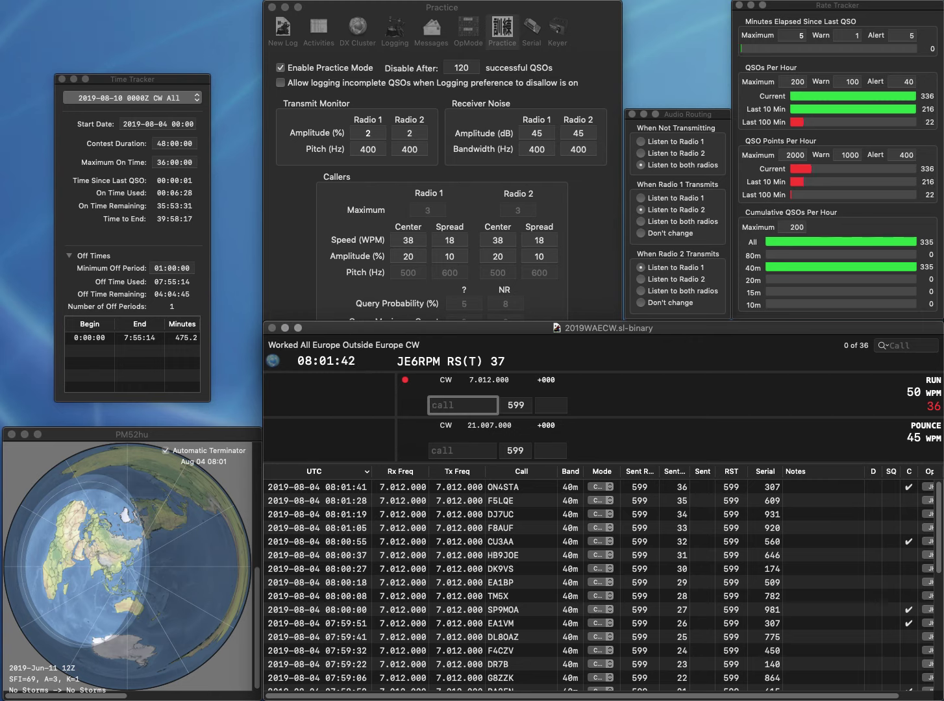
Log a contact on the 7.012 MHz run radio, correcting the callsign to II3W and entering received serial 258.
text(W)
key(Left)
text(IS3)
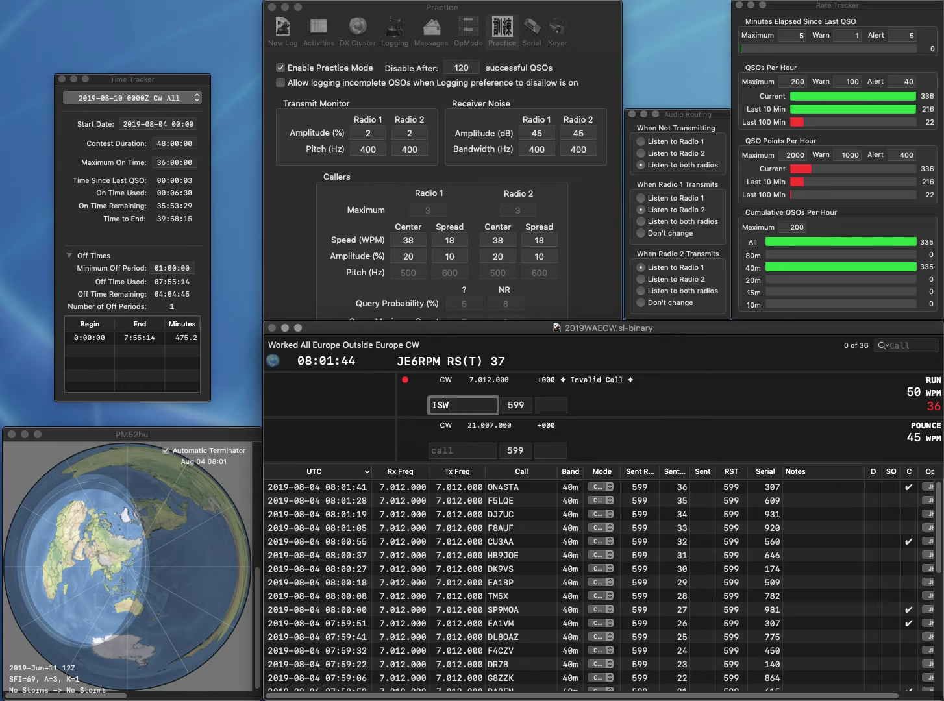
key(Left)
key(BackSpace)
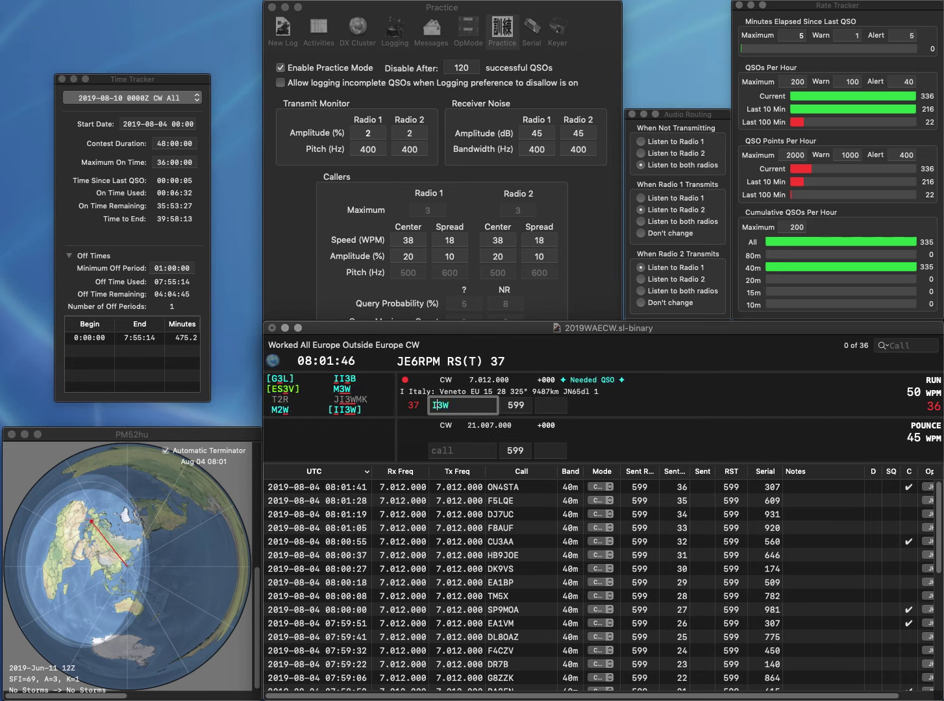
text(I)
key(Return)
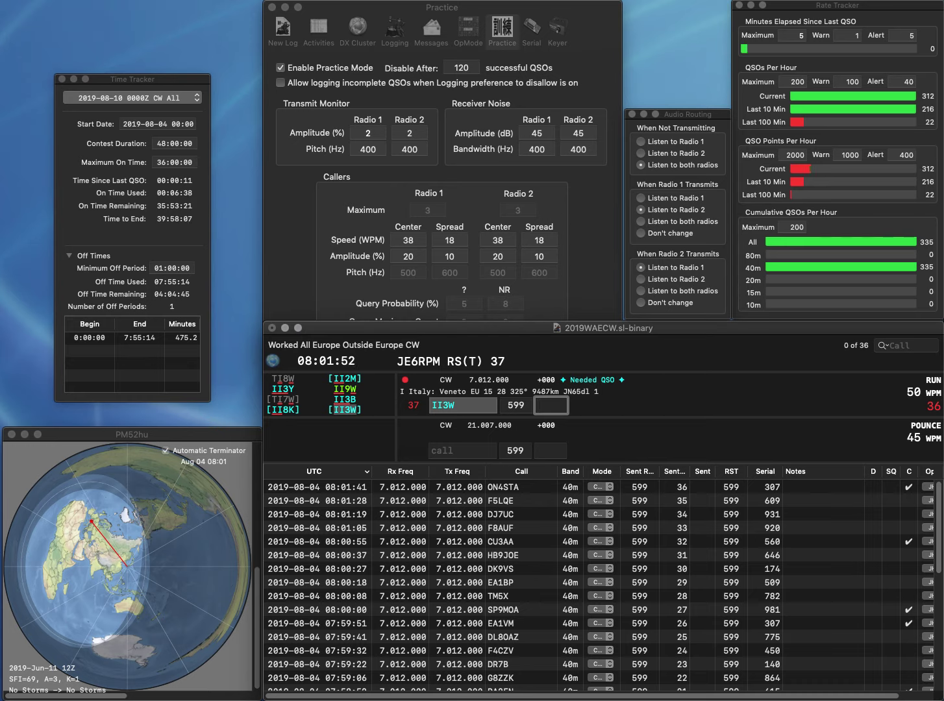
text(258)
key(Return)
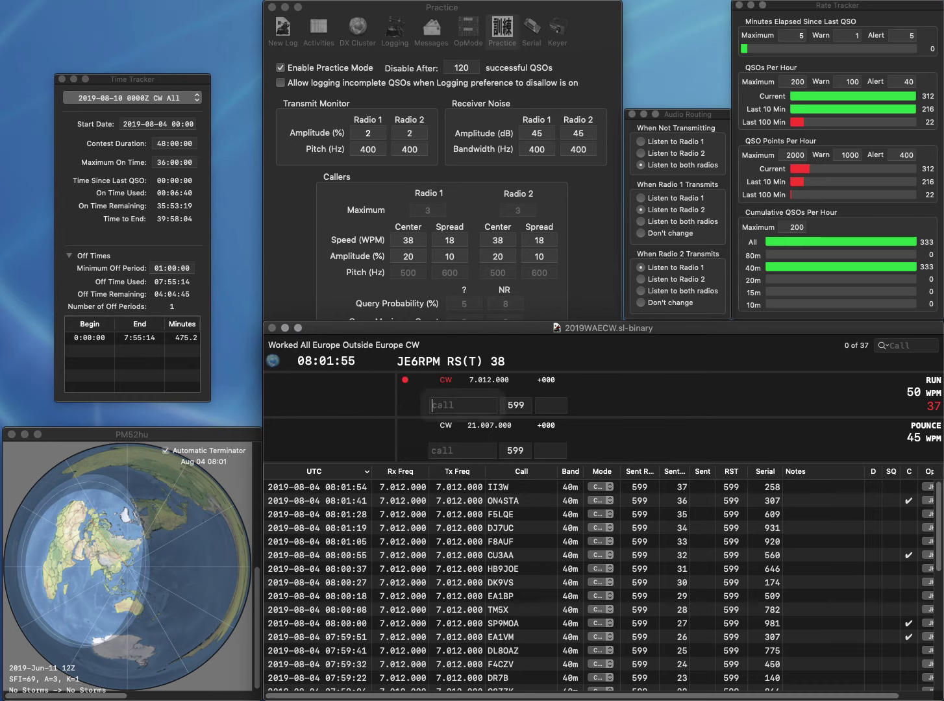
text(D)
text(6BK)
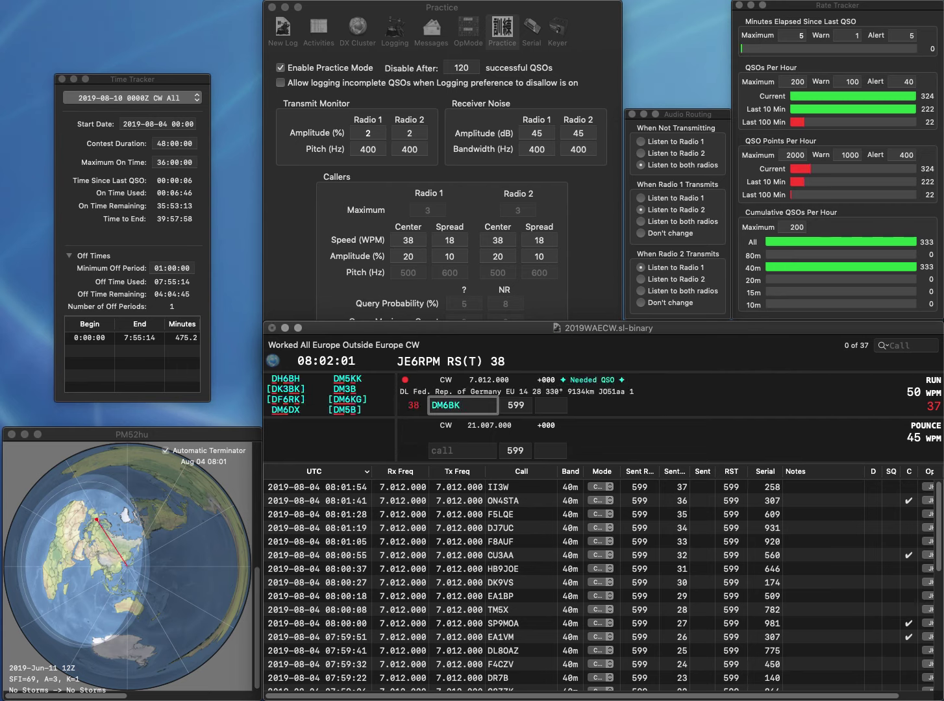
key(BackSpace)
key(BackSpace)
text(DX)
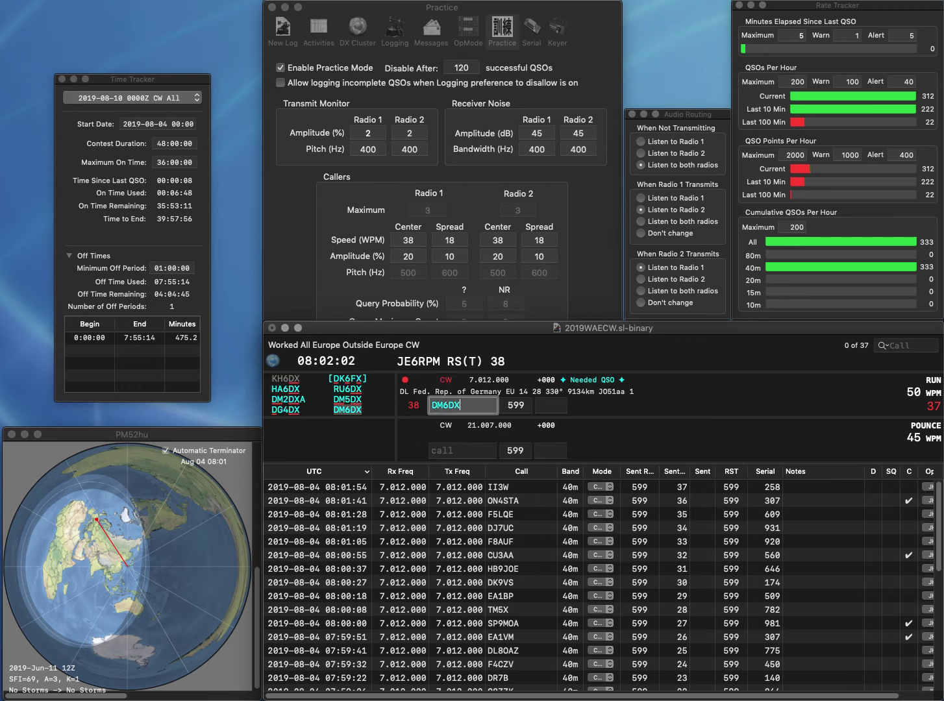
key(Return)
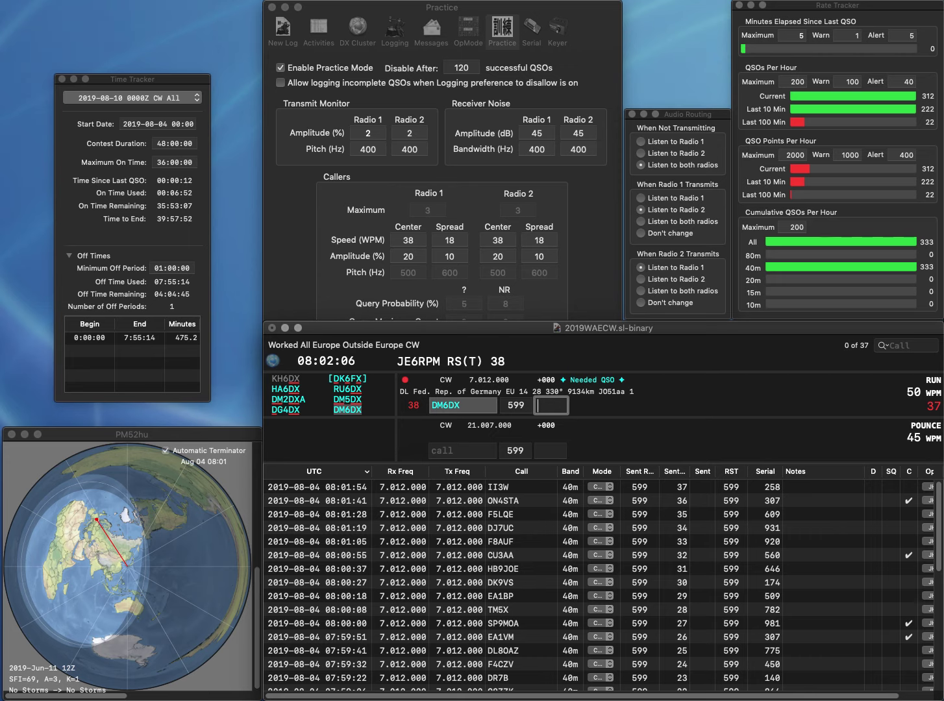
text(67)
key(Return)
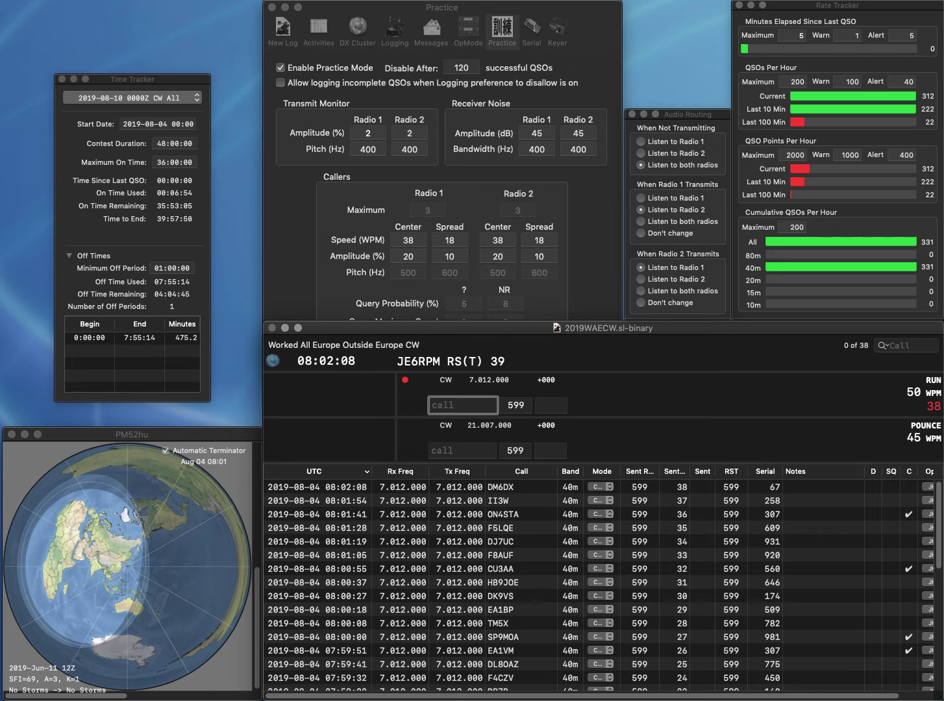
Log a contact with DD5MA on the 7.012 MHz run radio, with received serial 385.
text(DD5MA)
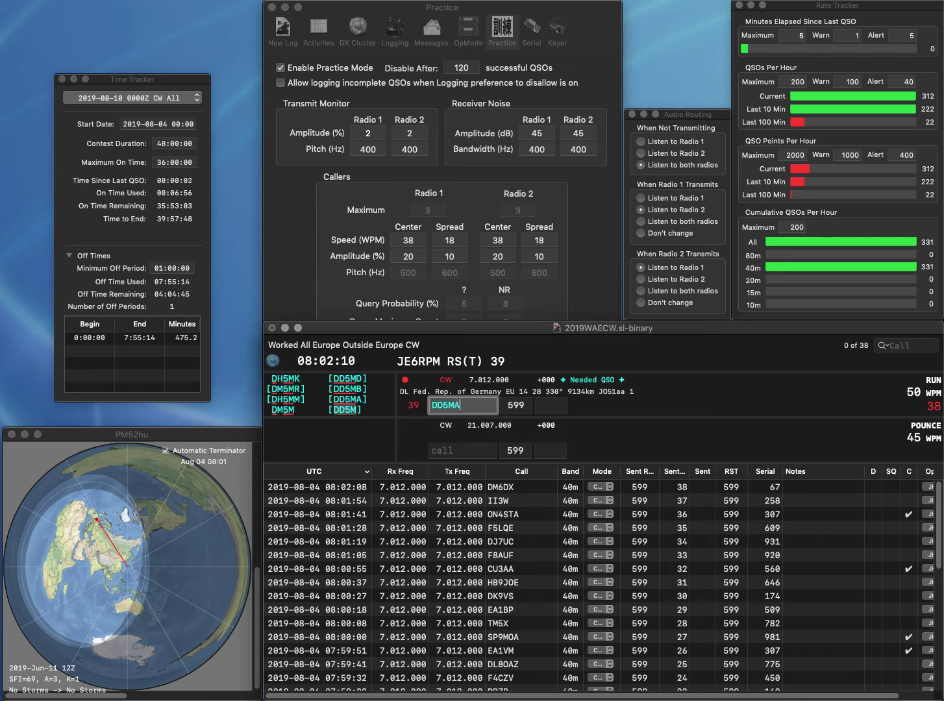
click(551, 405)
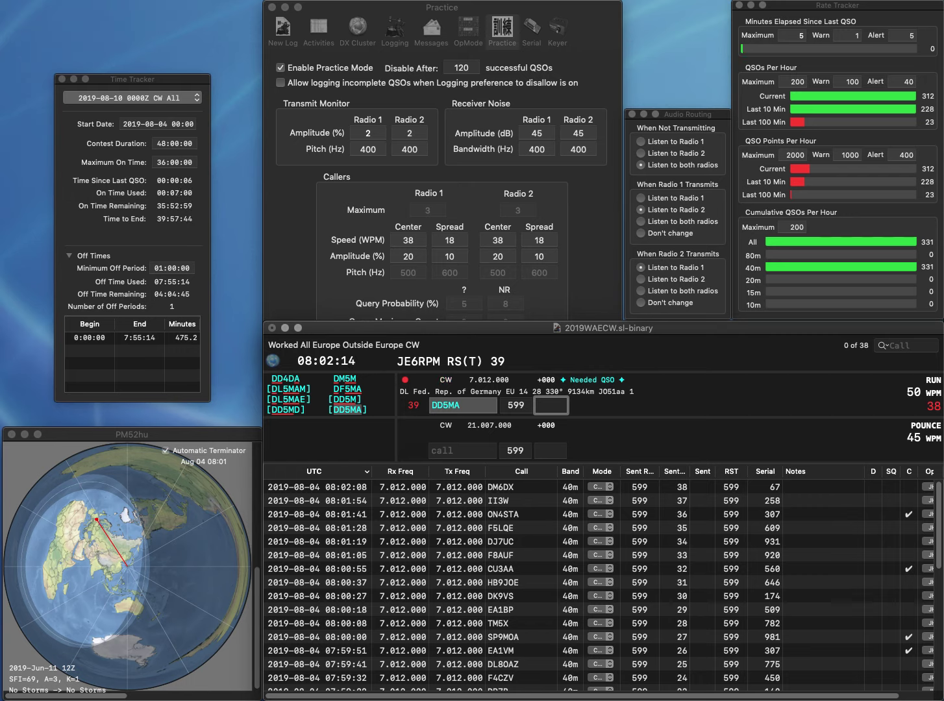
text(85)
key(Return)
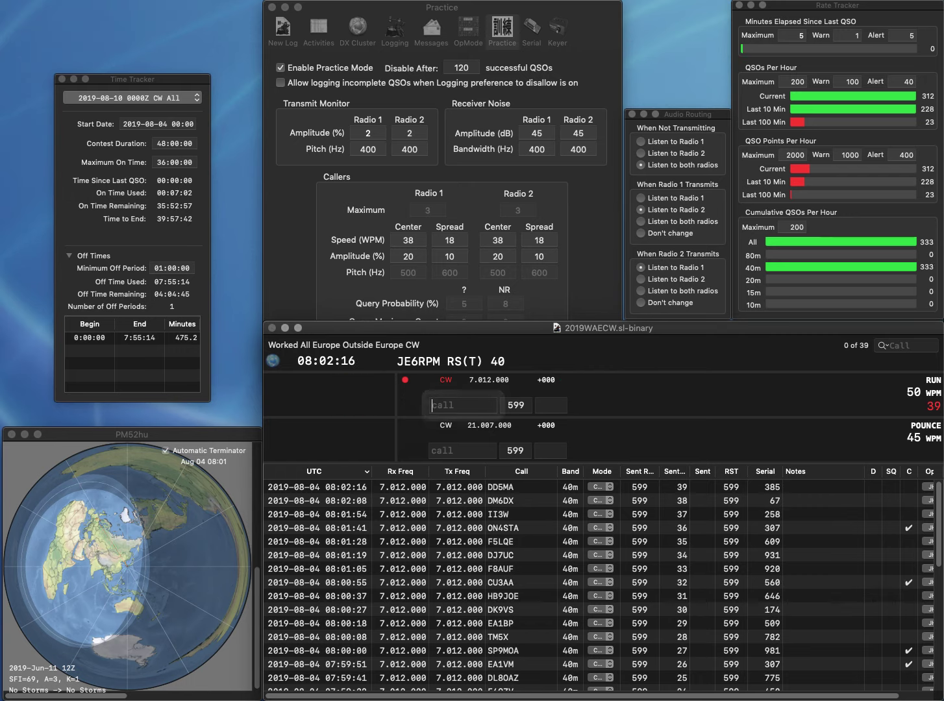
text(OM5CX)
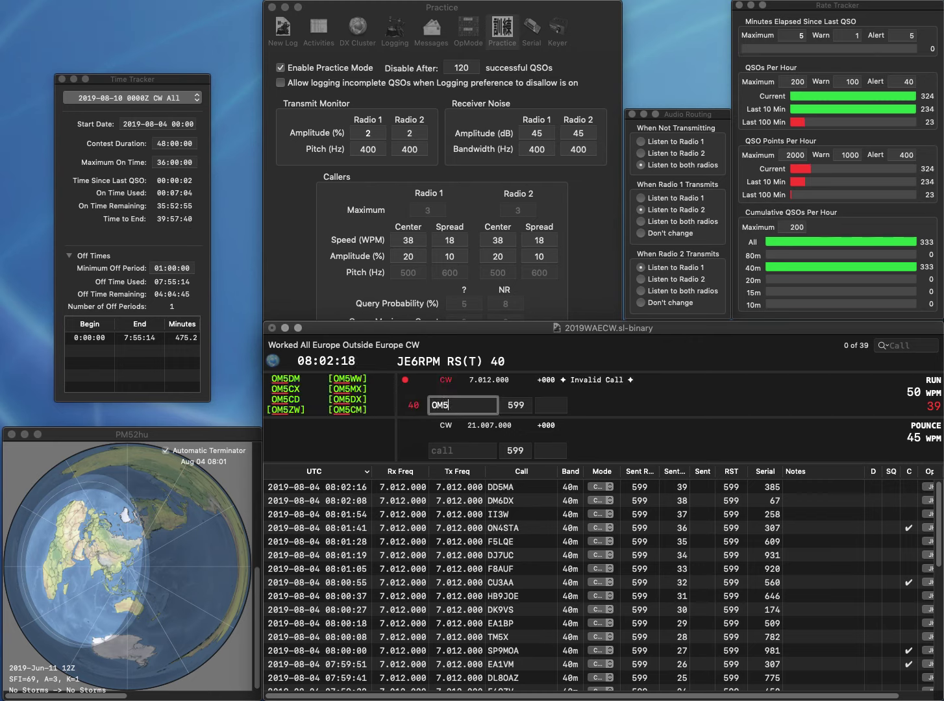
key(Return)
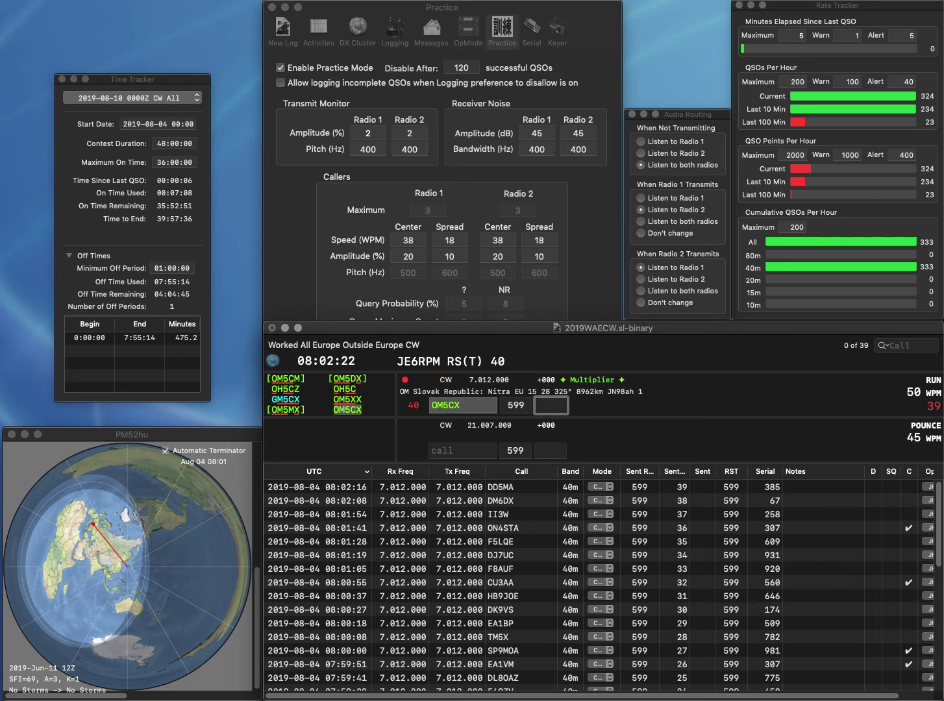
text(537)
key(Return)
text(D)
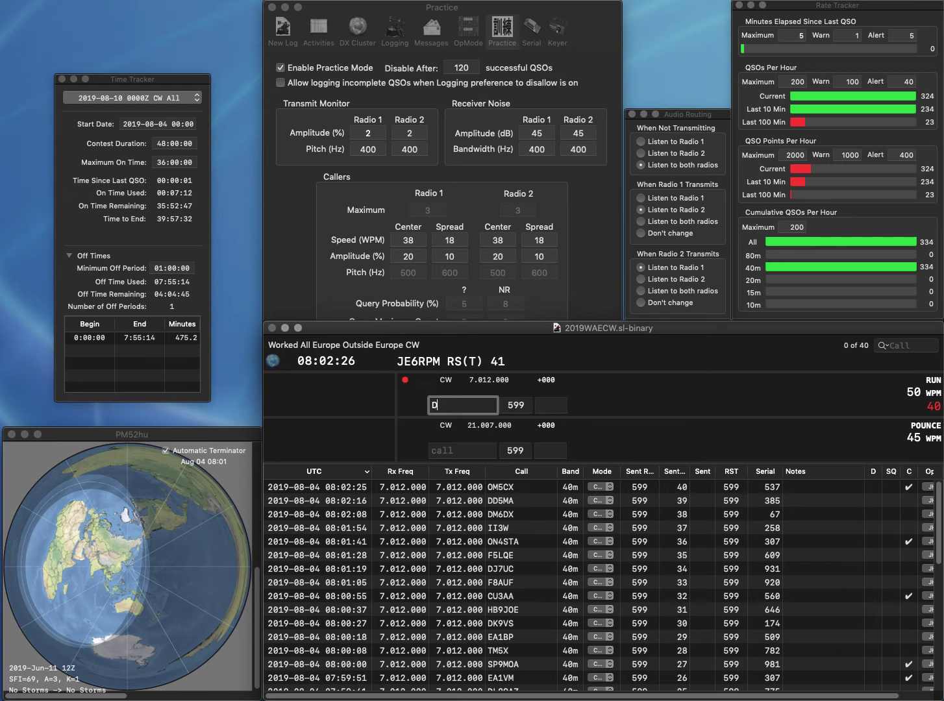
text(J6O)
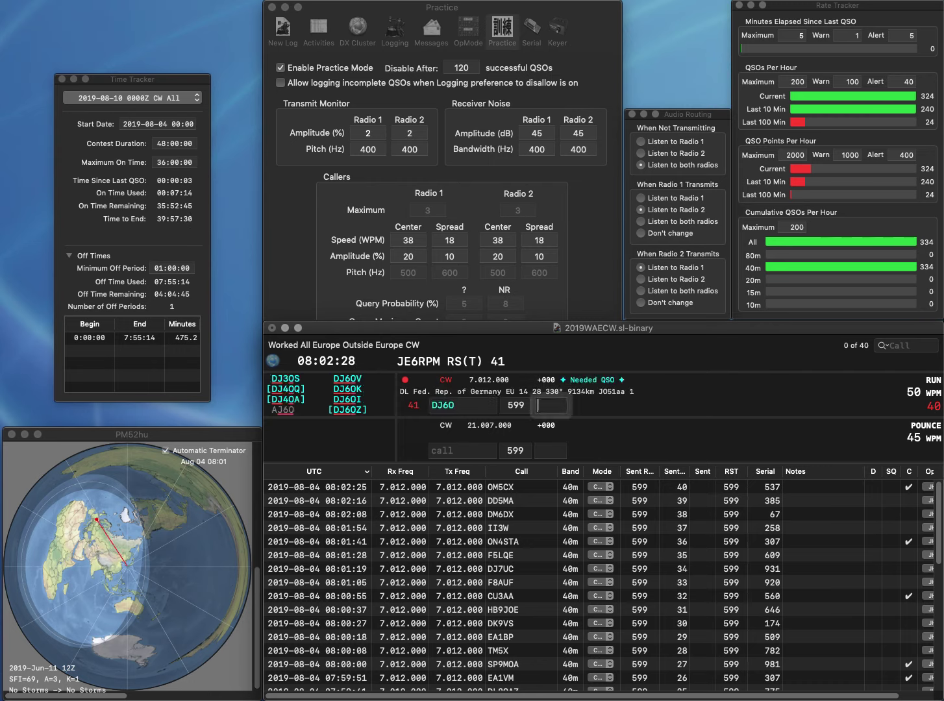
text(V)
key(space)
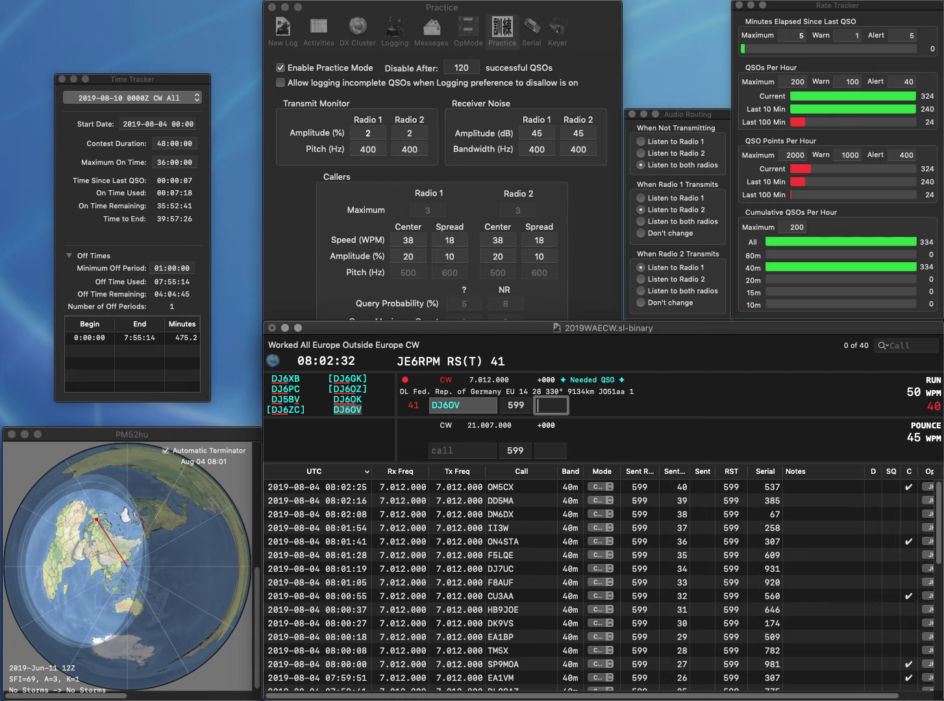
text(268)
key(Return)
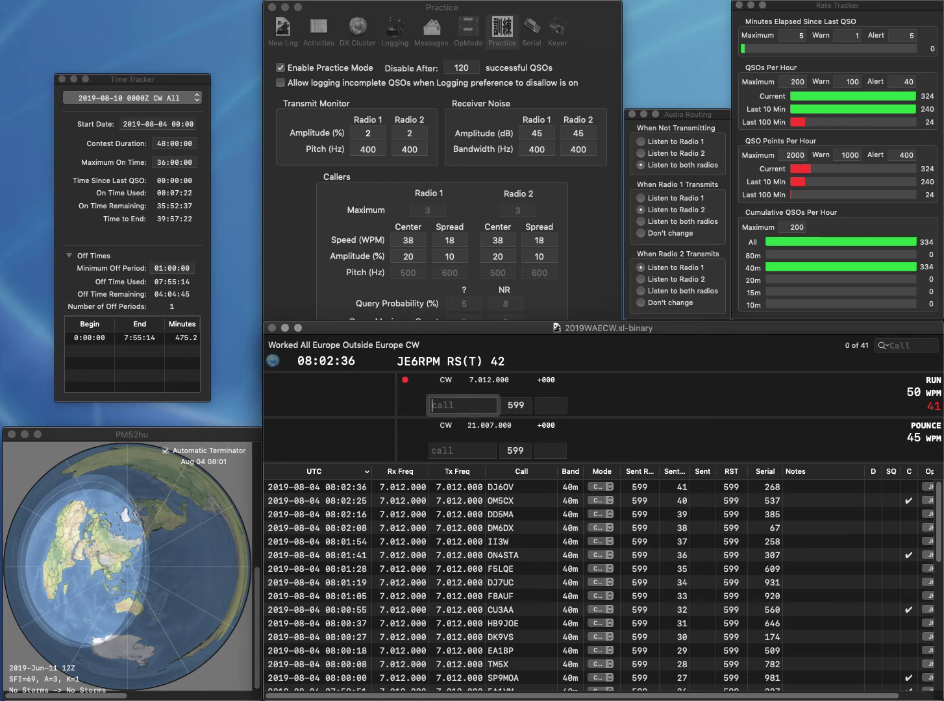
text(DJ5MN)
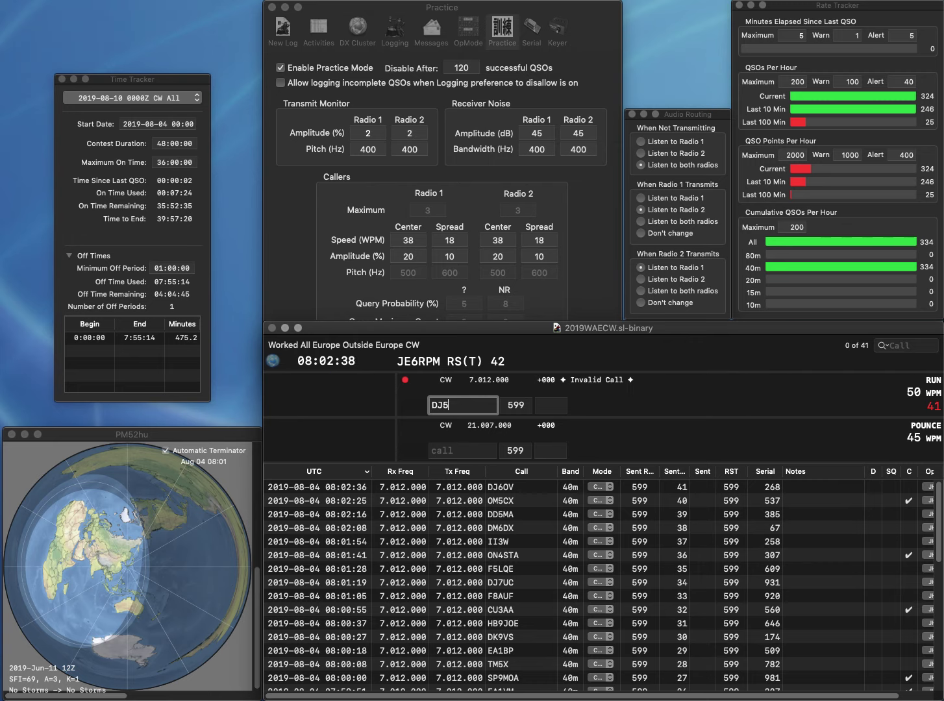
key(space)
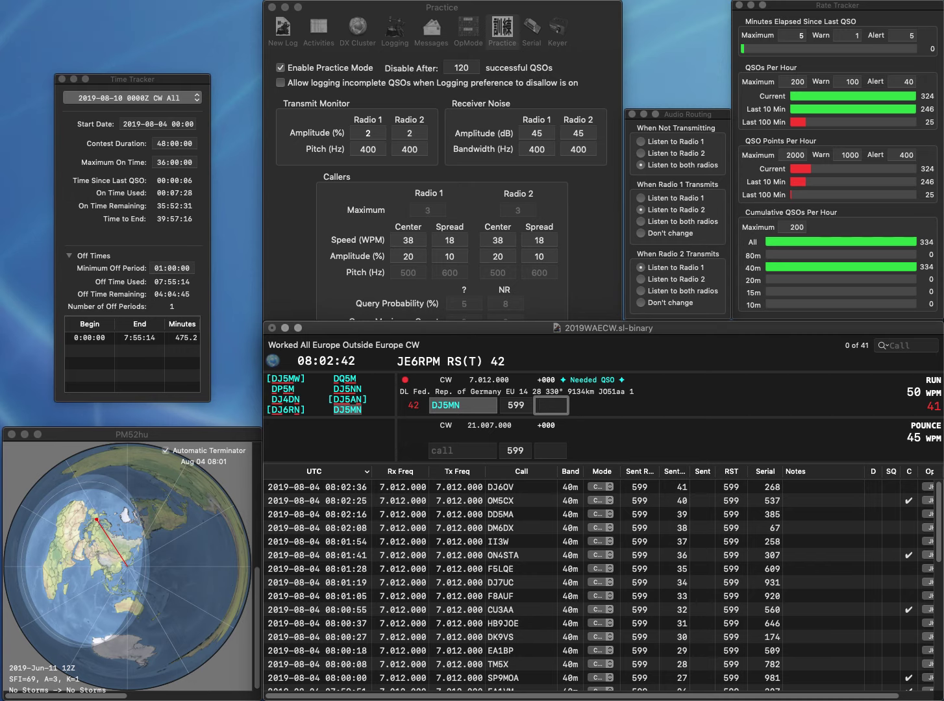
text(20)
key(Return)
text(D)
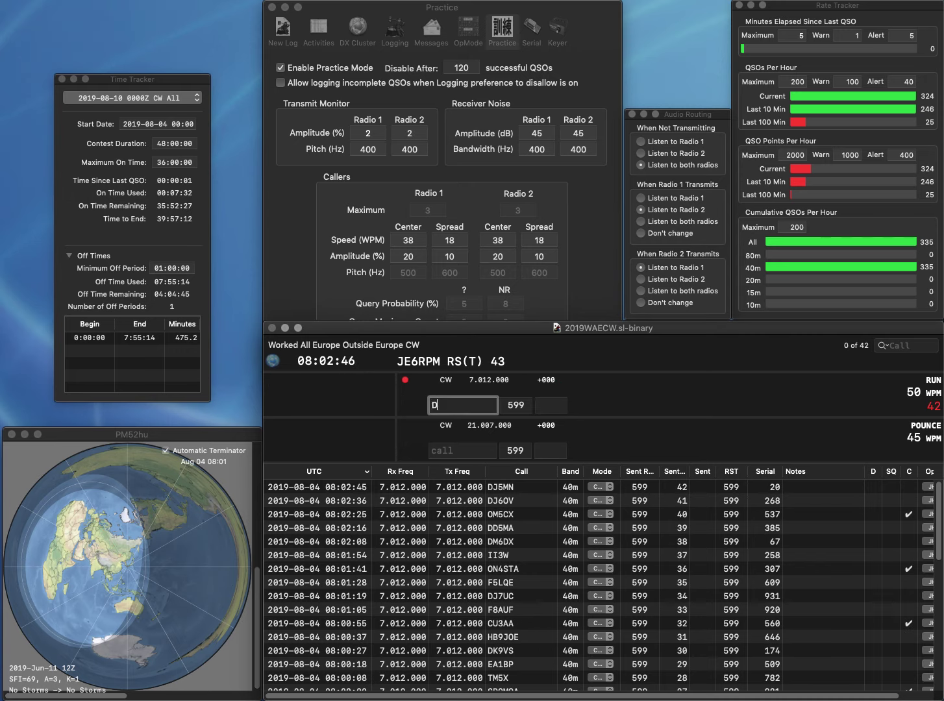
text(L9ER)
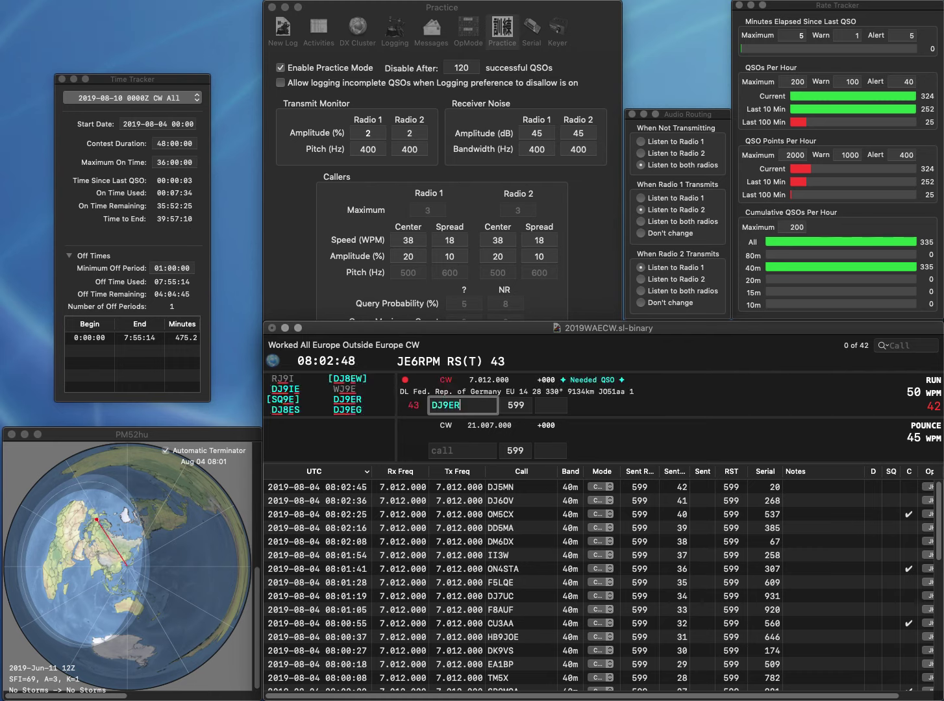
key(Return)
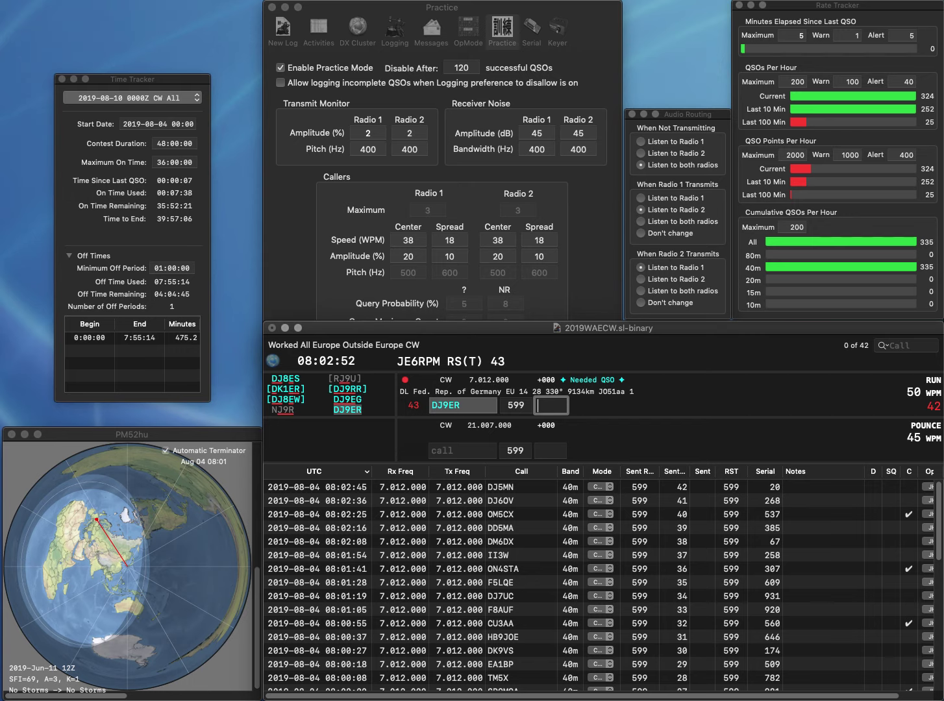
text(234)
key(Return)
text(YO5C)
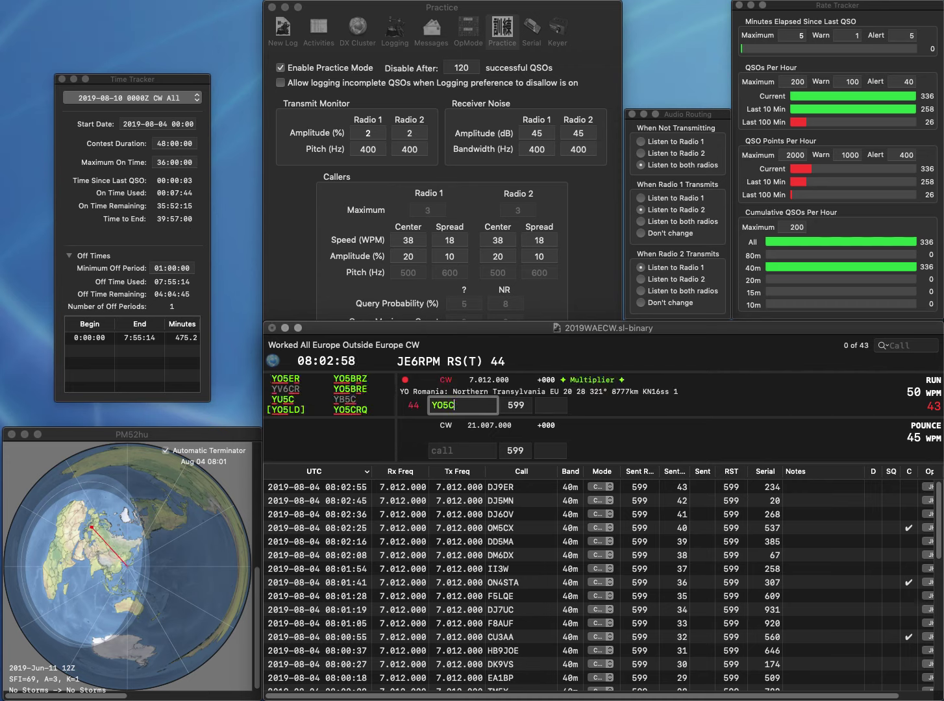
text(RQ)
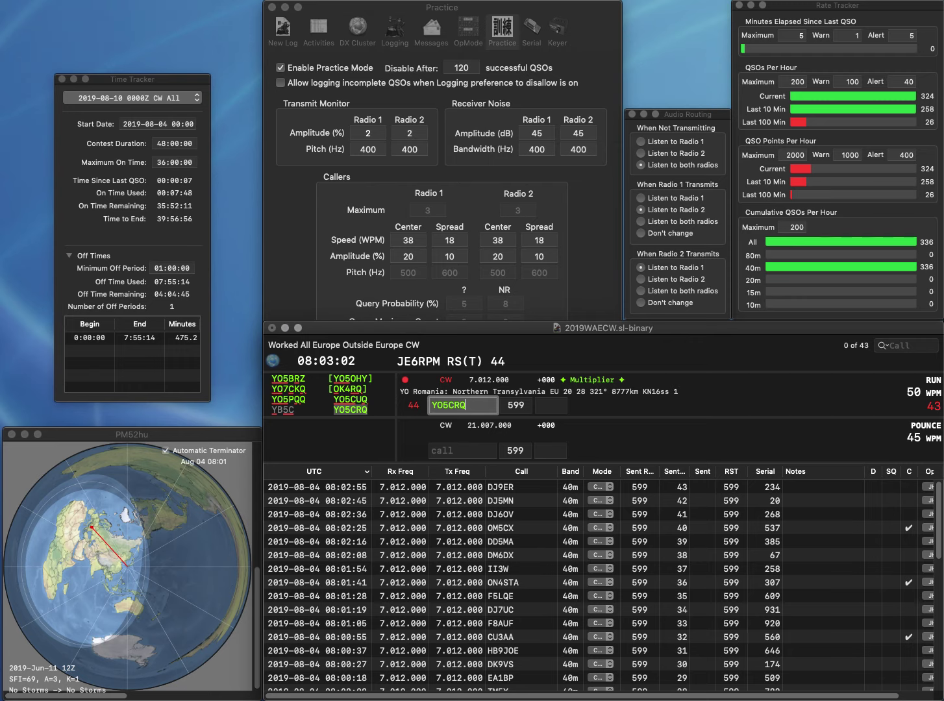
key(Tab)
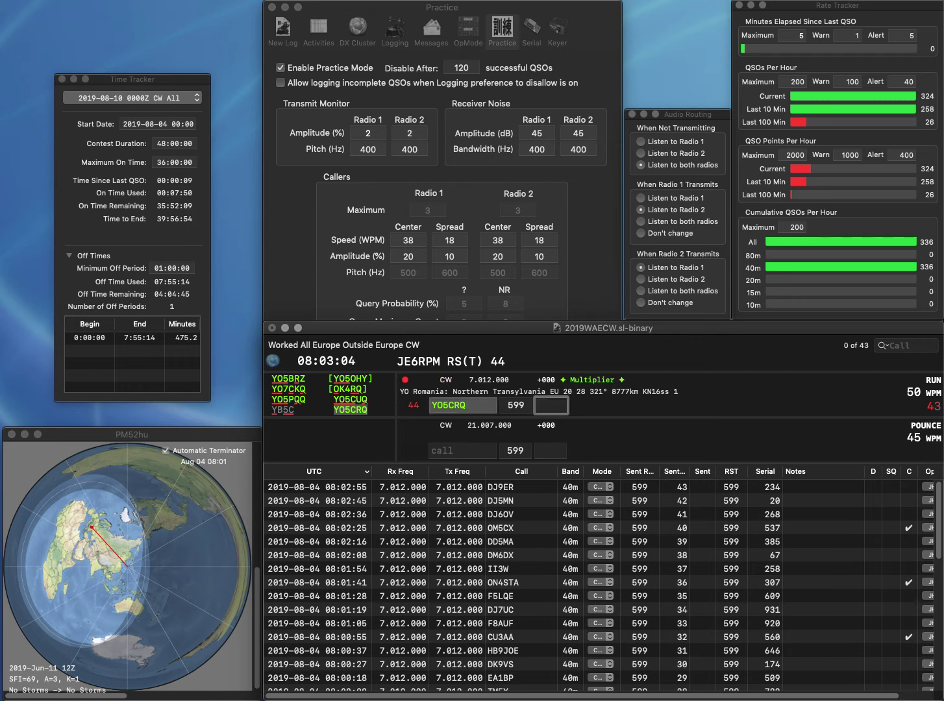
text(397)
key(Return)
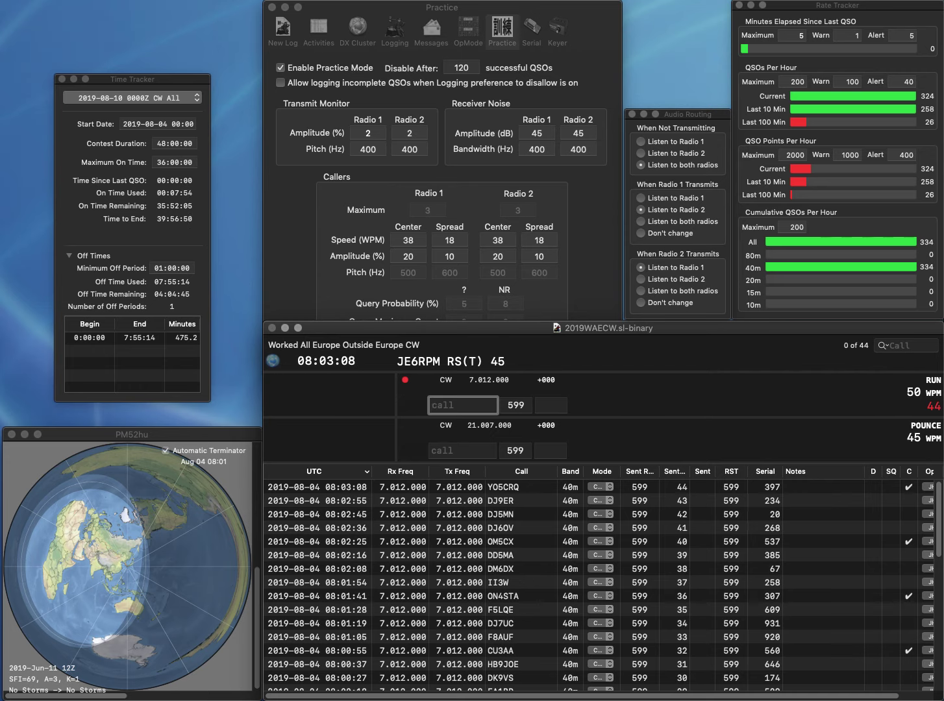
text(UA3AAJ)
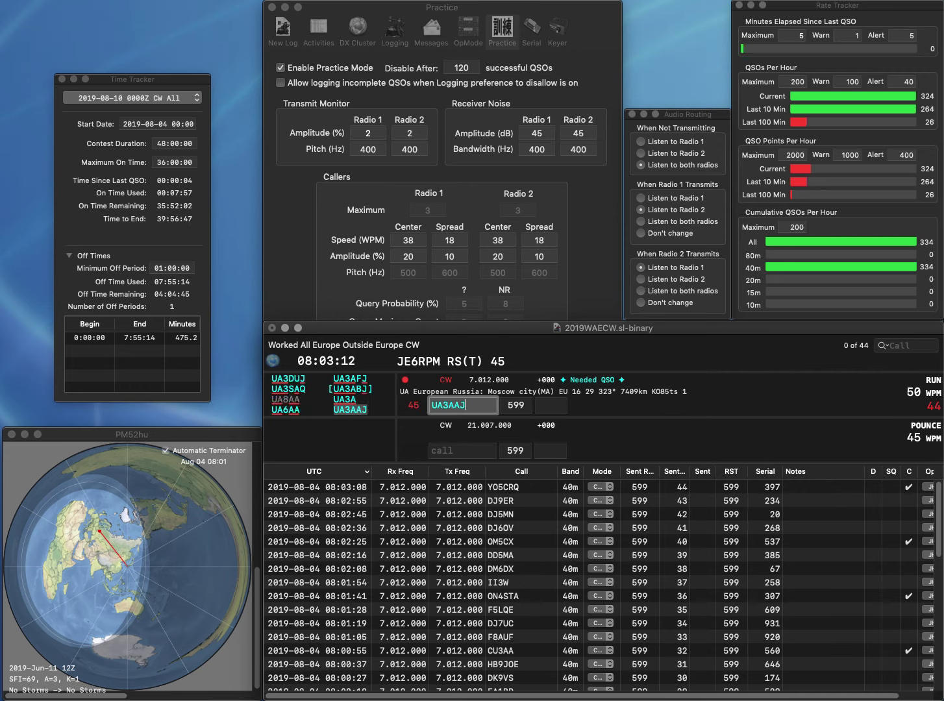
key(Return)
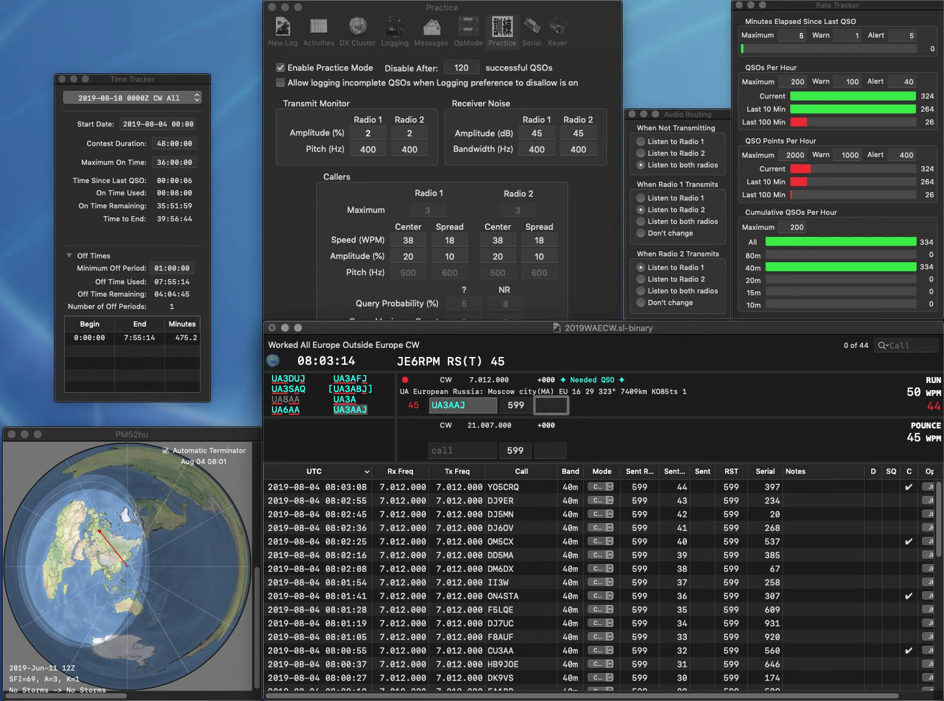
text(495)
key(Return)
text(EA)
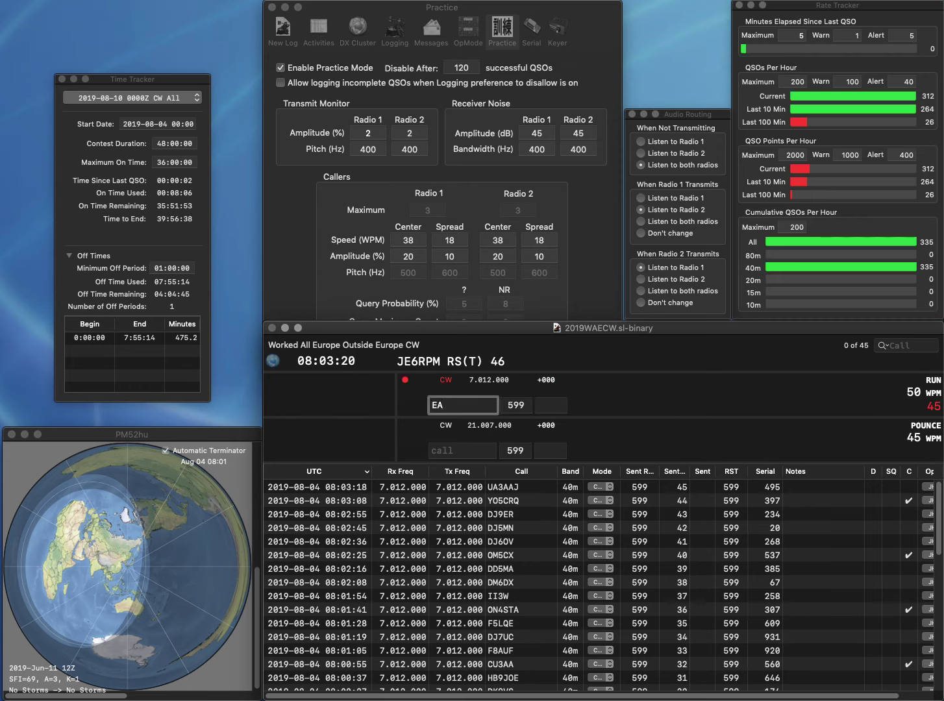
text(5ASF)
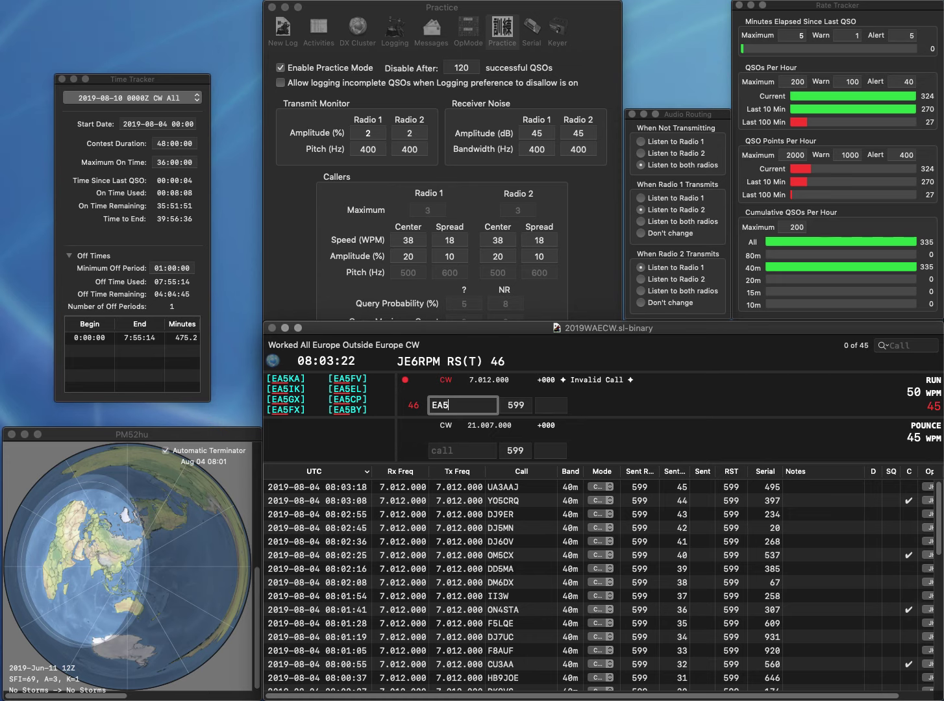
key(Return)
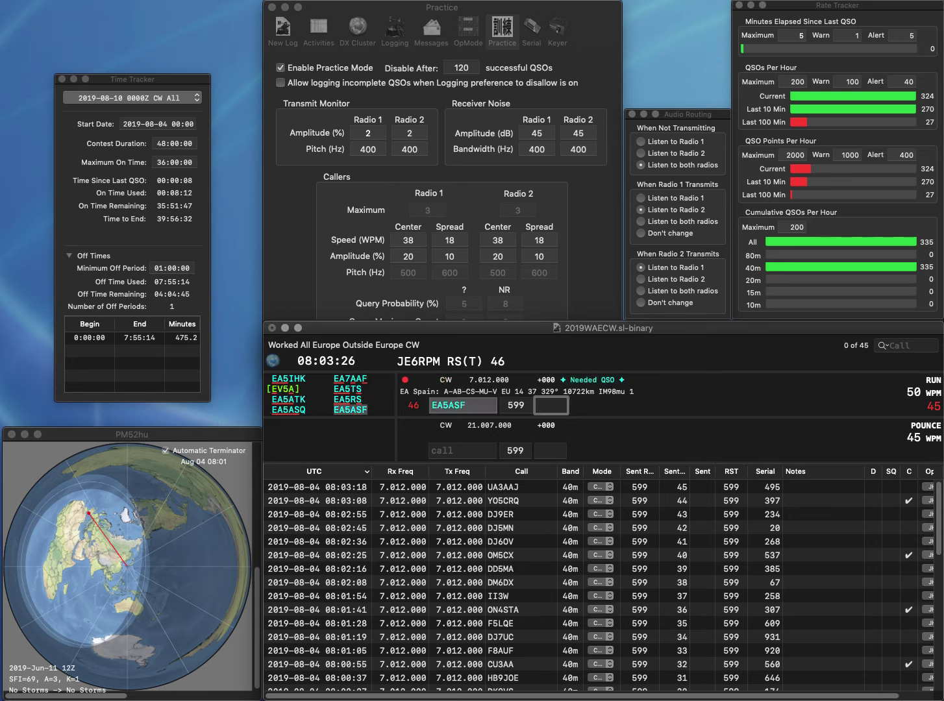
text(424)
key(Return)
Log a contact with IZ3ENH on the 7.012 MHz run radio, with received serial 757.
text(IZ3ENS)
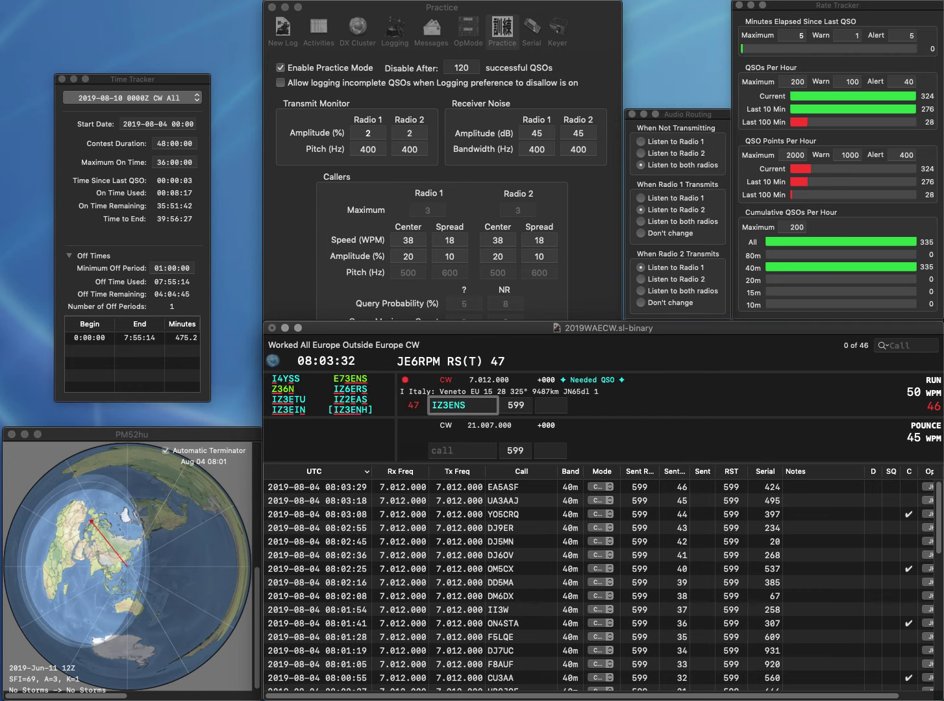
key(BackSpace)
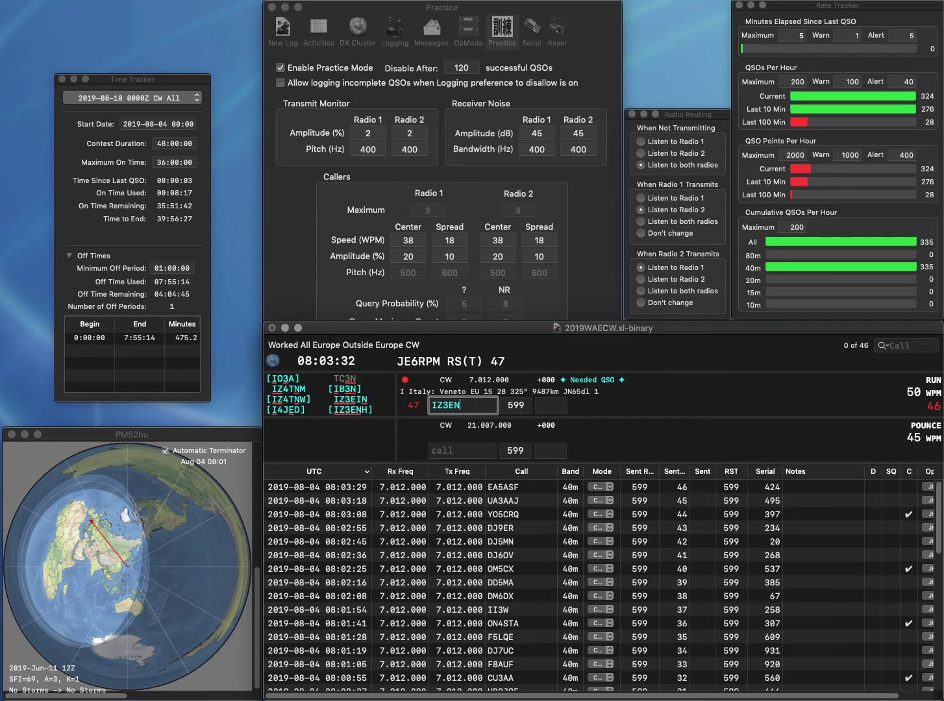
text(H)
key(Return)
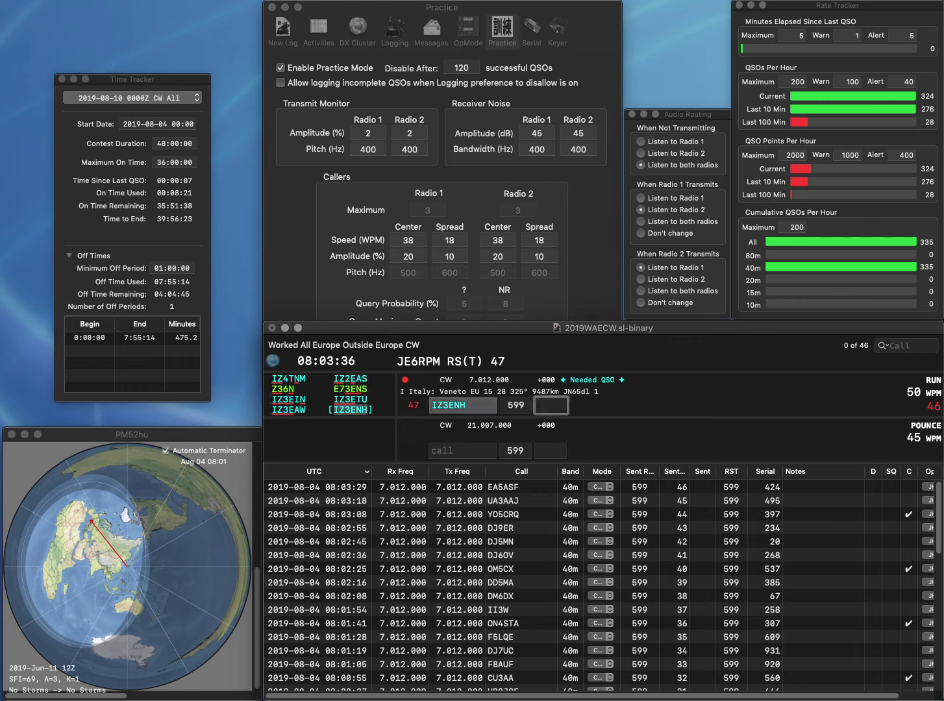
text(757)
key(Return)
text(US)
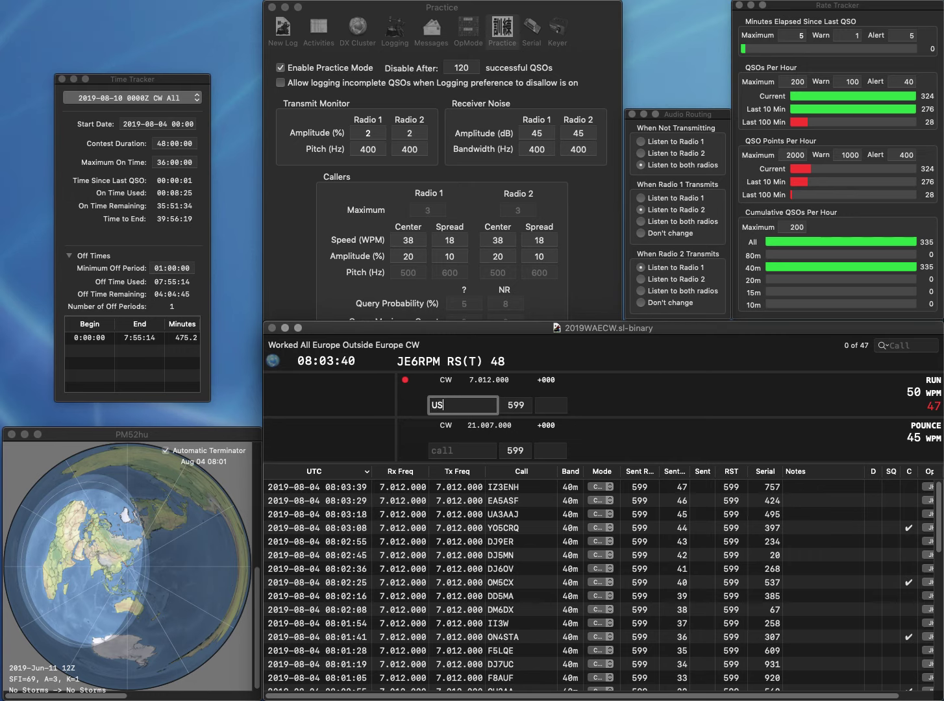
text(3LR)
key(space)
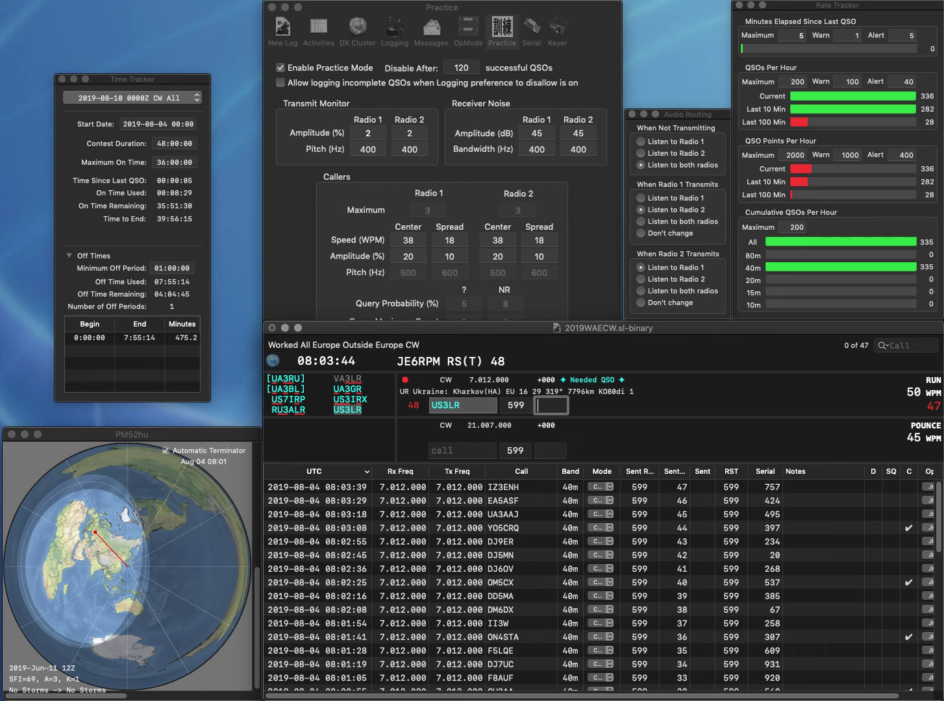
text(236)
key(Return)
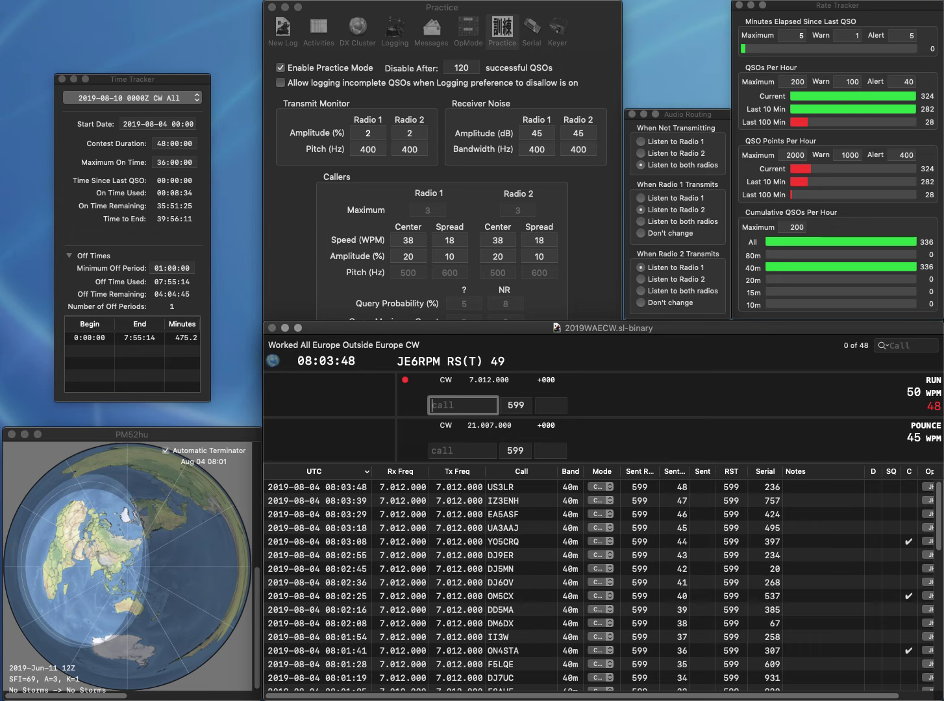
Log a contact with DM5RC on the 7.012 MHz run radio, with received serial 29.
text(DM5)
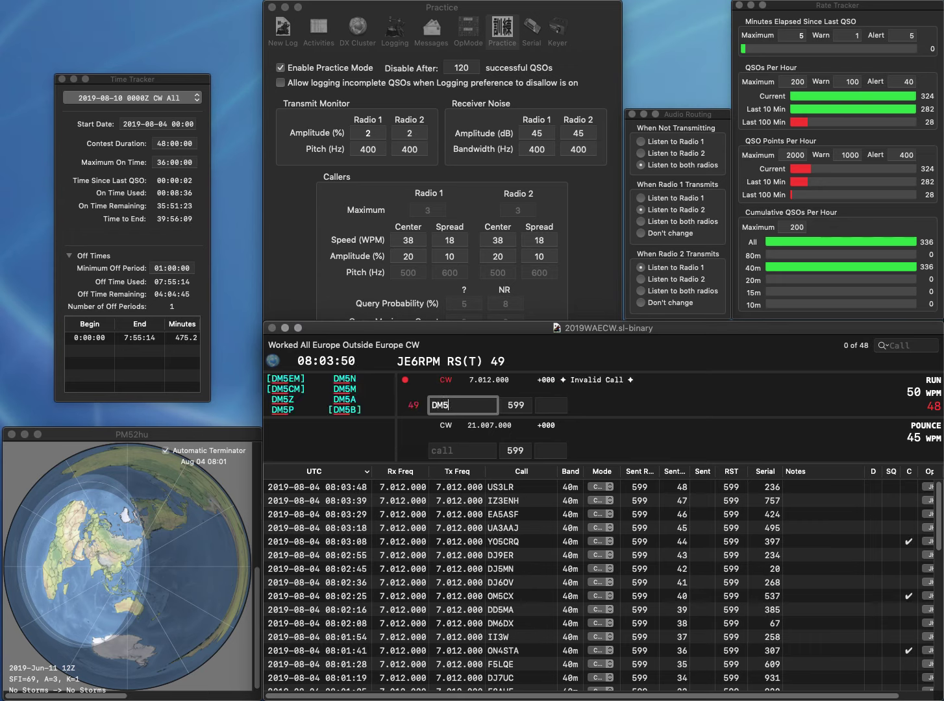
text(RC)
key(space)
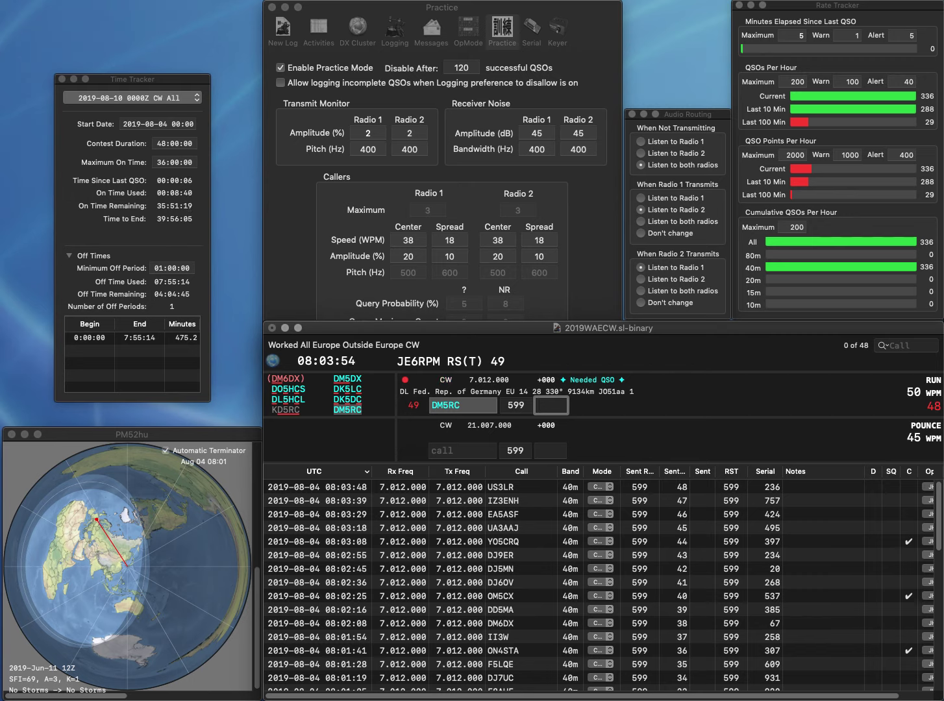
text(29)
key(Return)
text(DG)
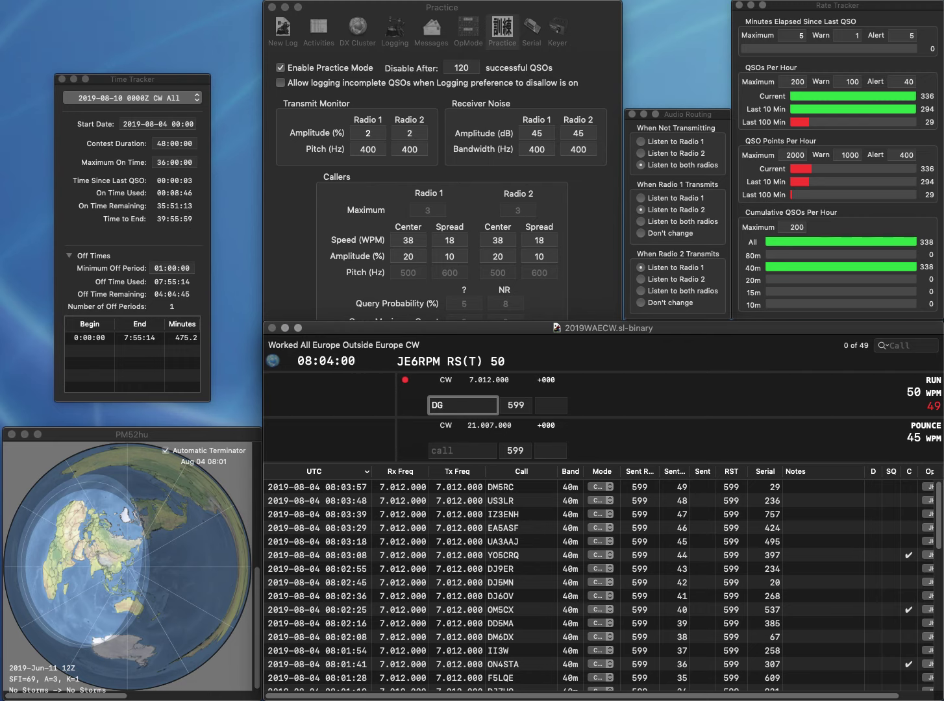
text(3MR)
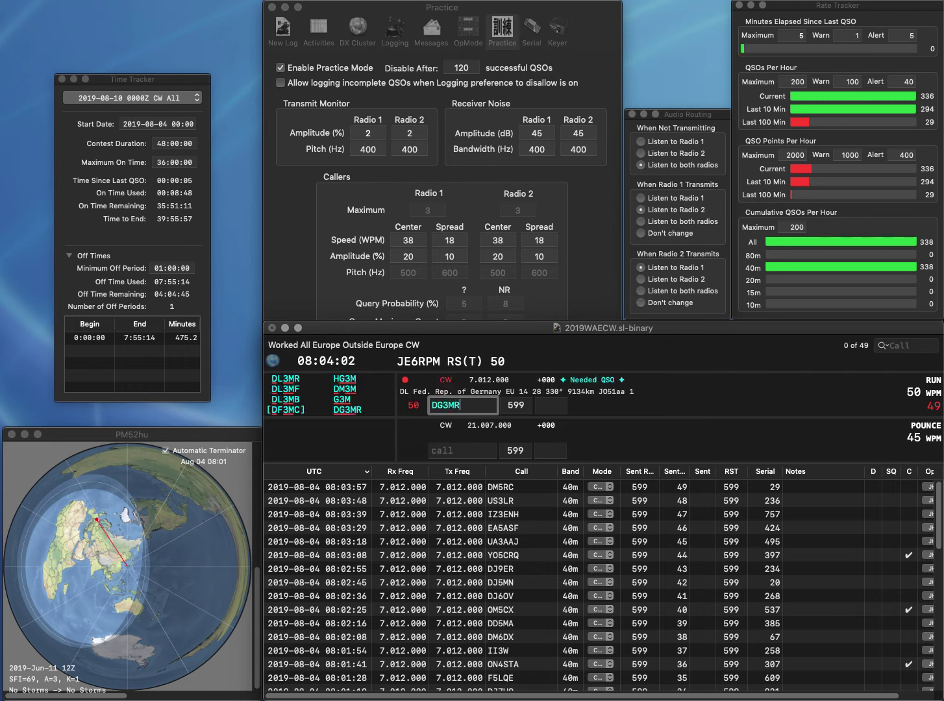
key(space)
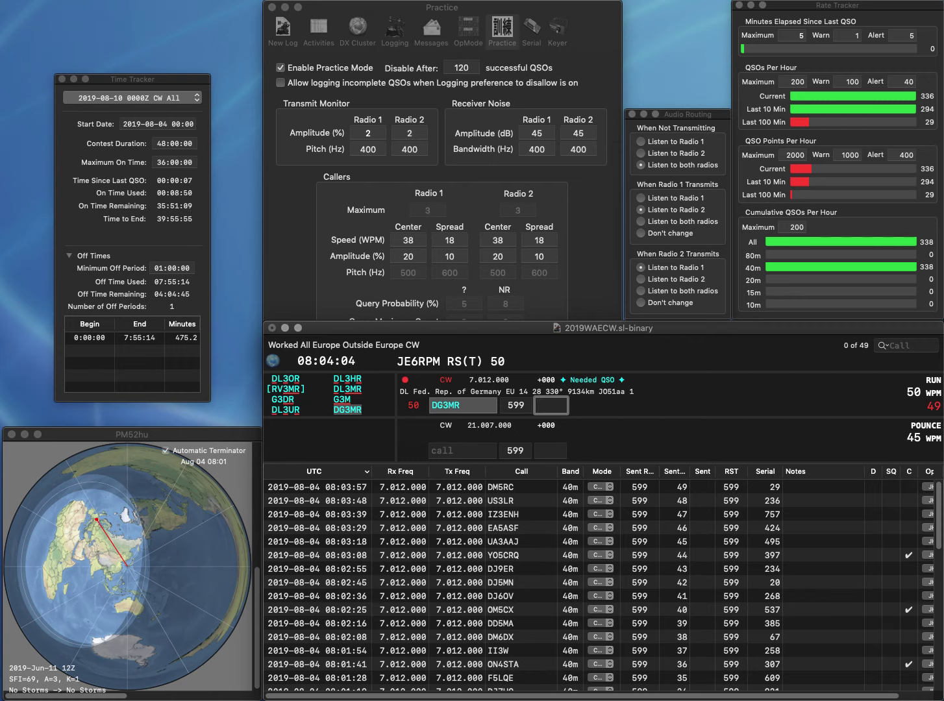
text(188)
key(Return)
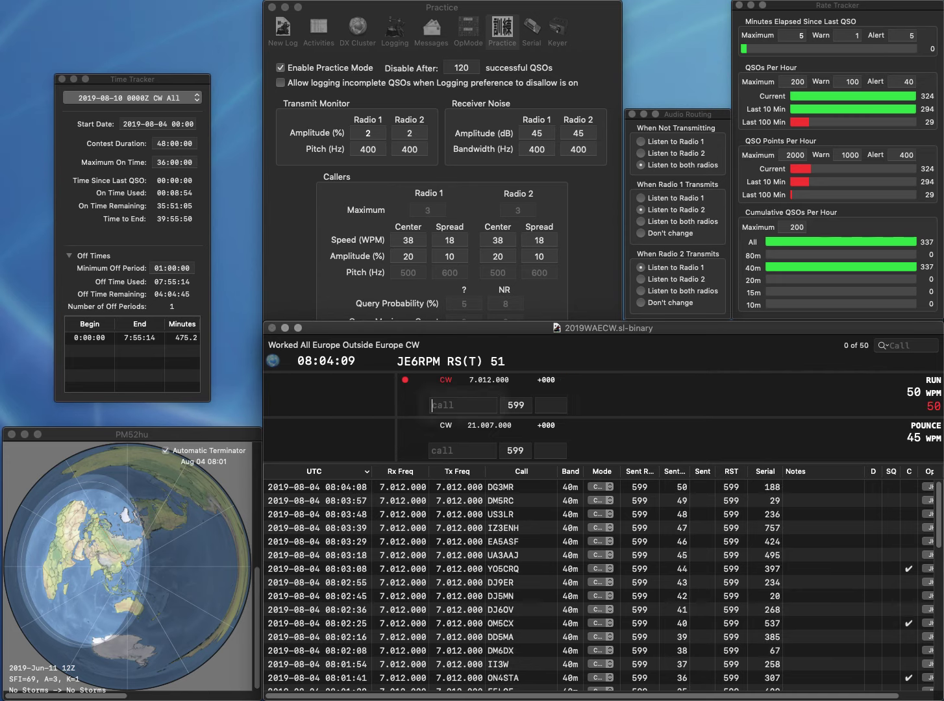
text(RN)
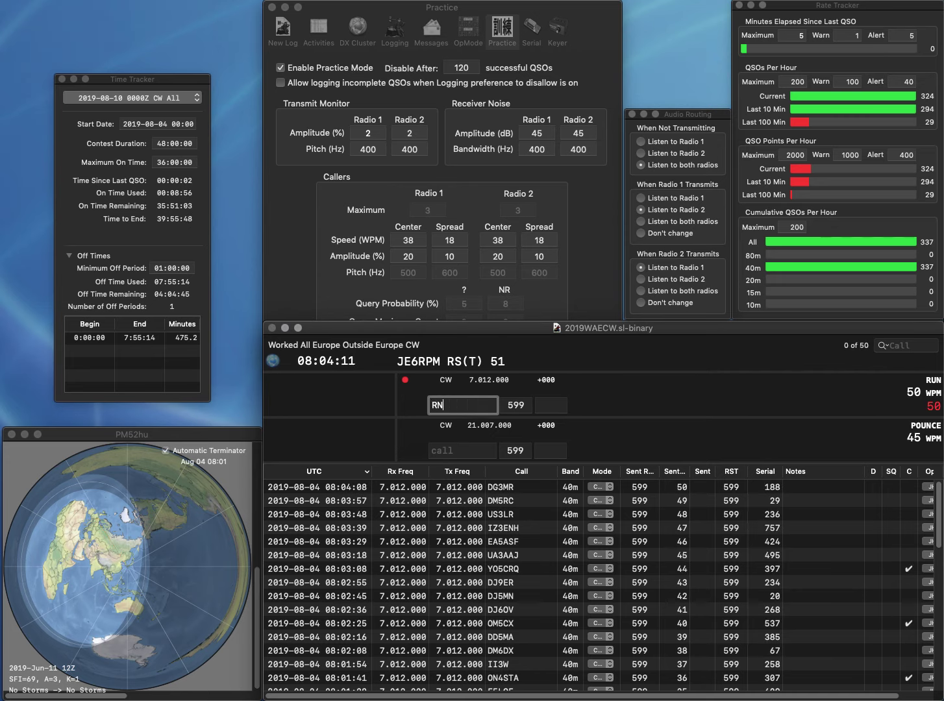
text(3Z)
key(Return)
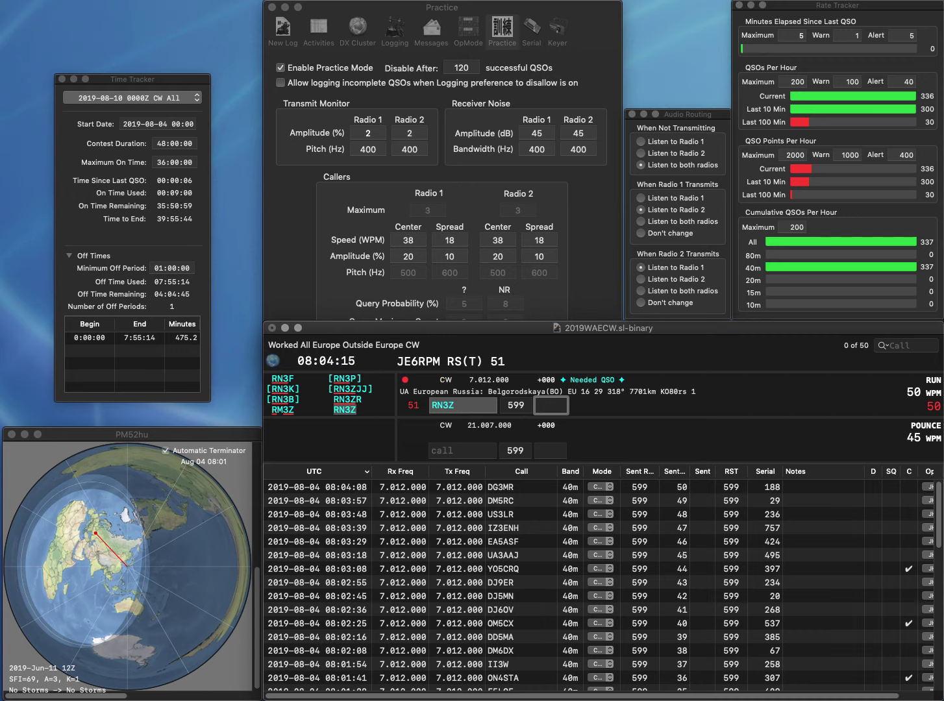
text(557)
key(Return)
Log a contact with R4MM on the 7.012 MHz run radio, with received serial 483.
text(R3MM)
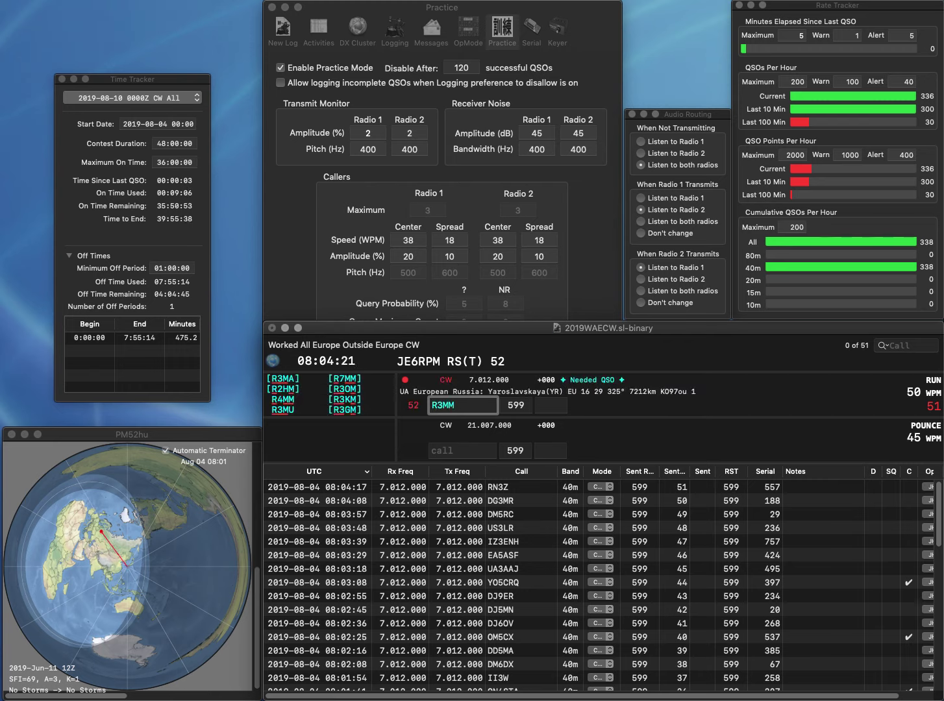
click(442, 405)
key(BackSpace)
text(4)
key(Return)
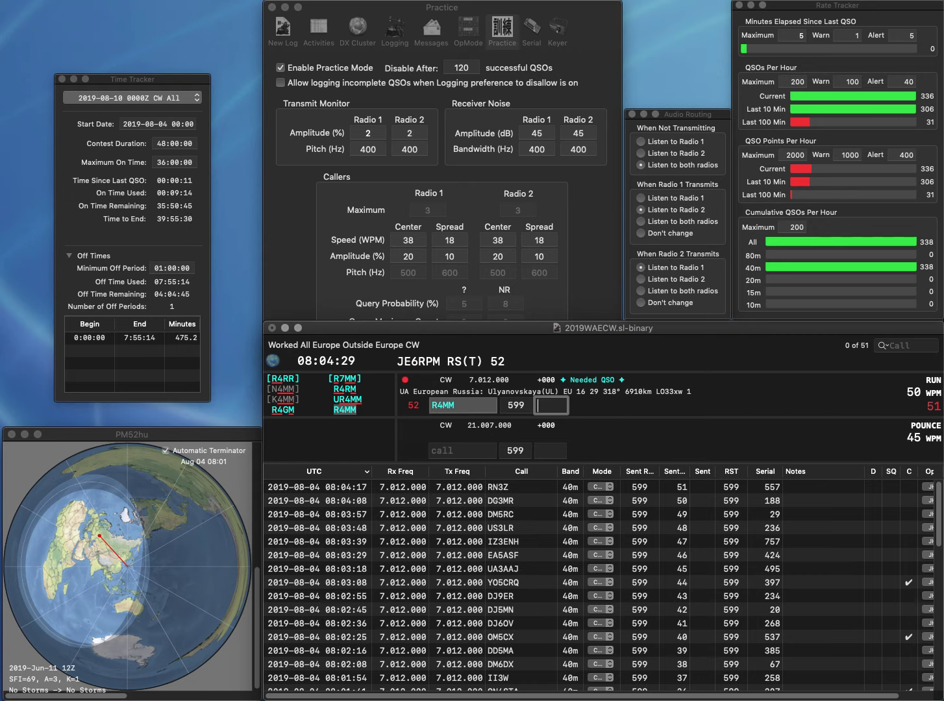
text(83)
key(Return)
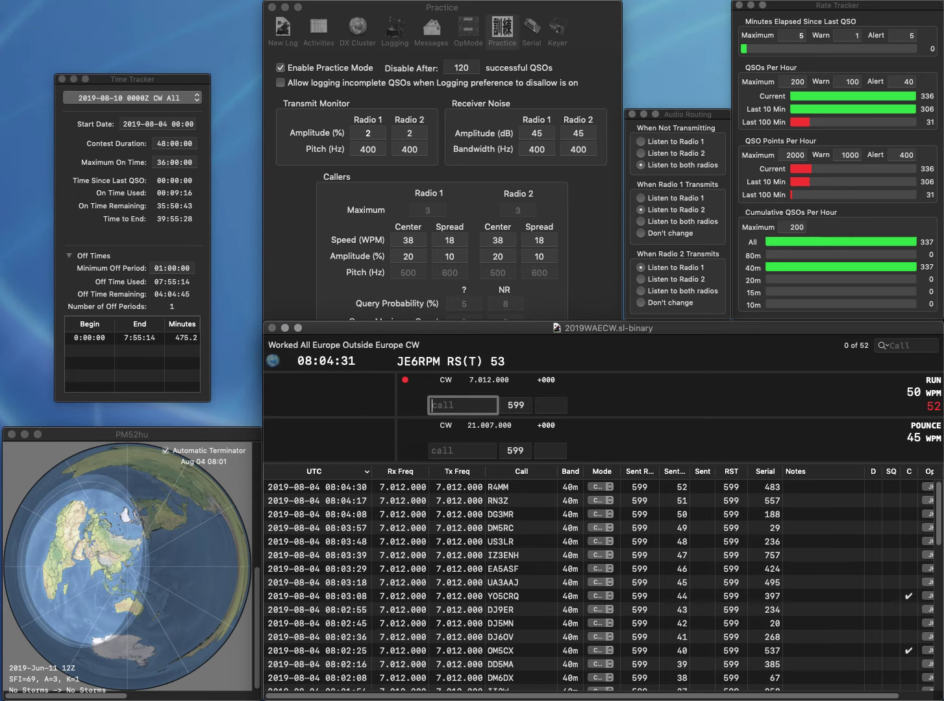
text(ON7)
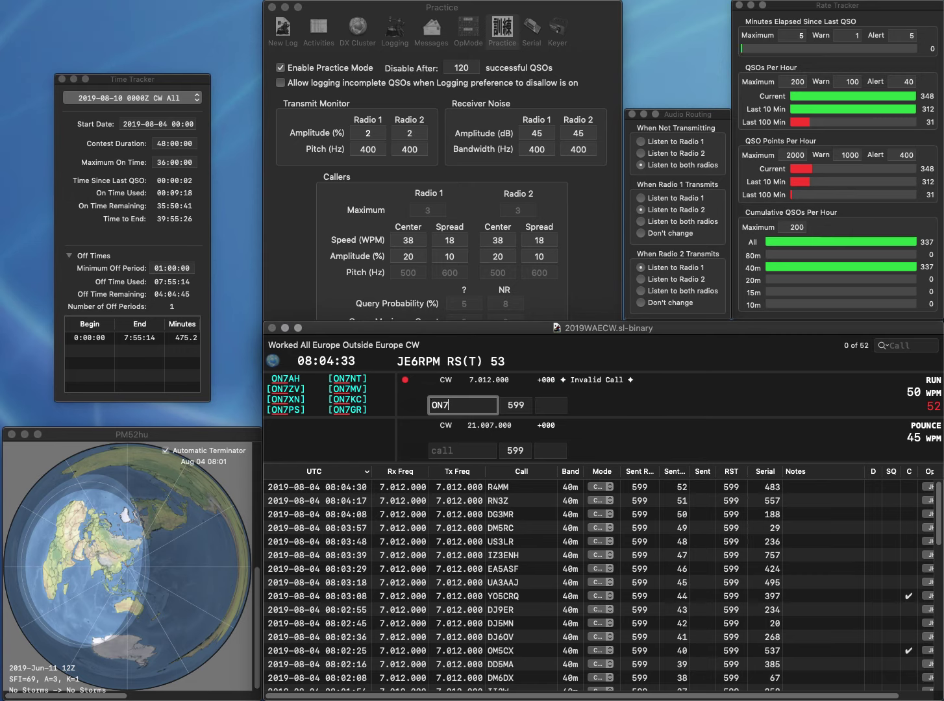
text(ZV)
key(space)
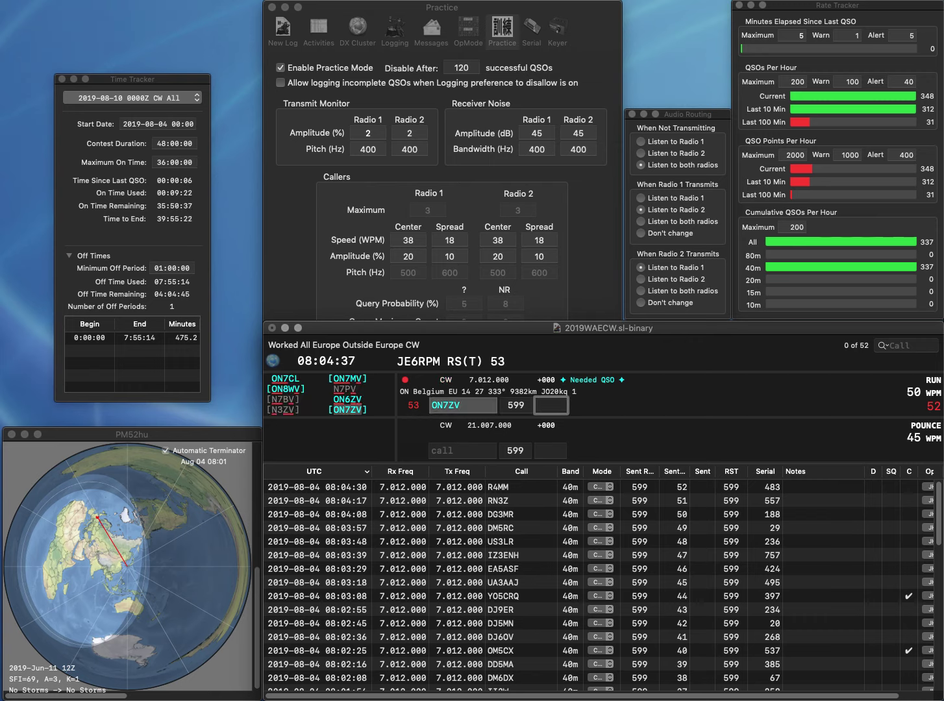
text(155)
key(Return)
text(EA)
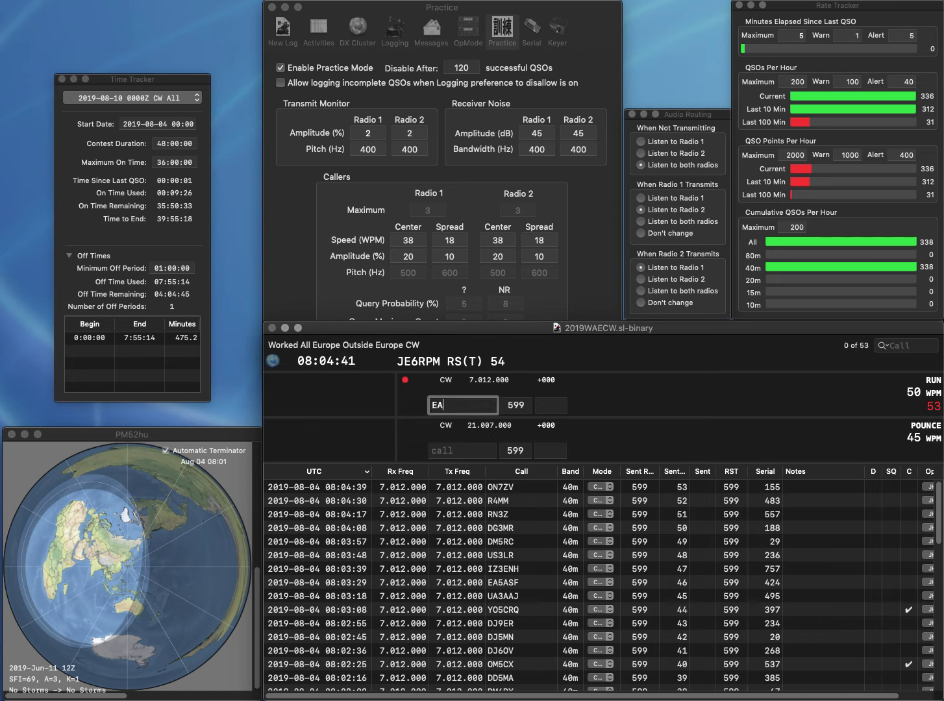
text(4FVG)
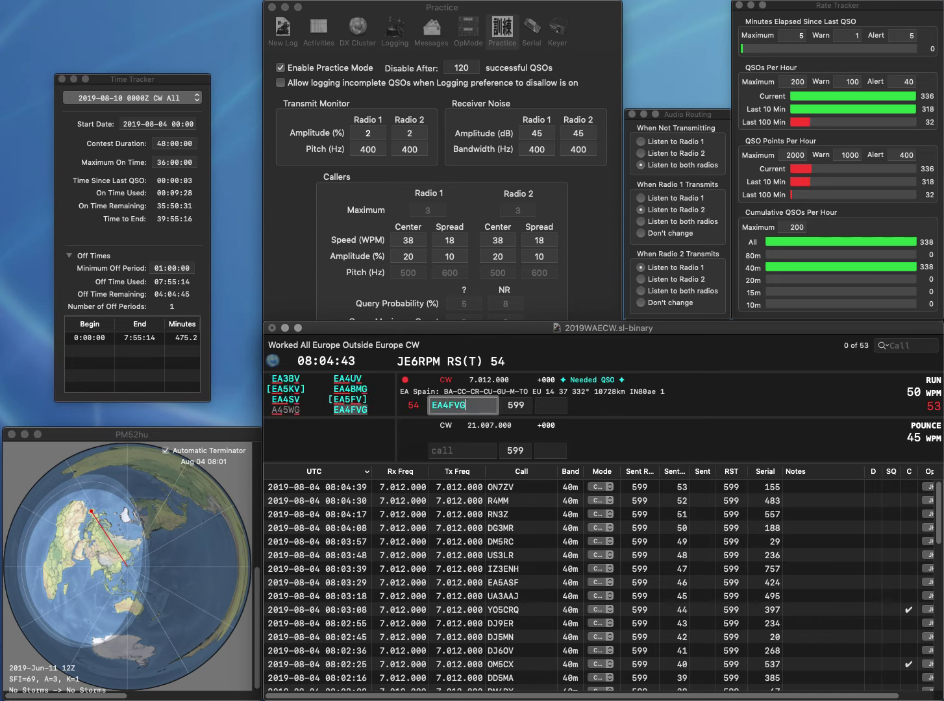
key(space)
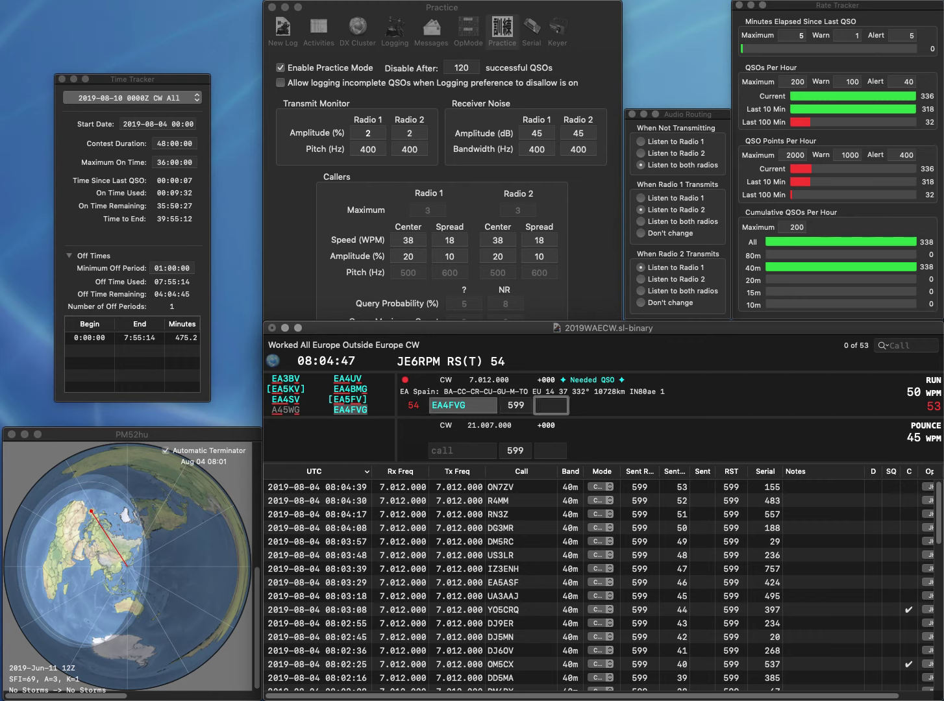
text(291)
key(Return)
text(IS0FU)
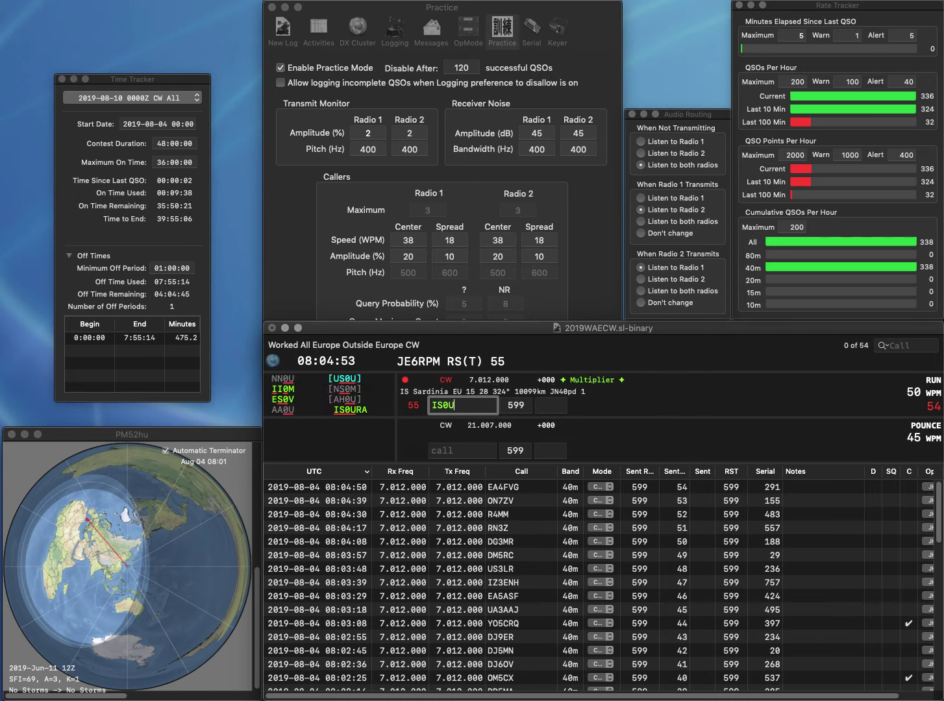
text(R)
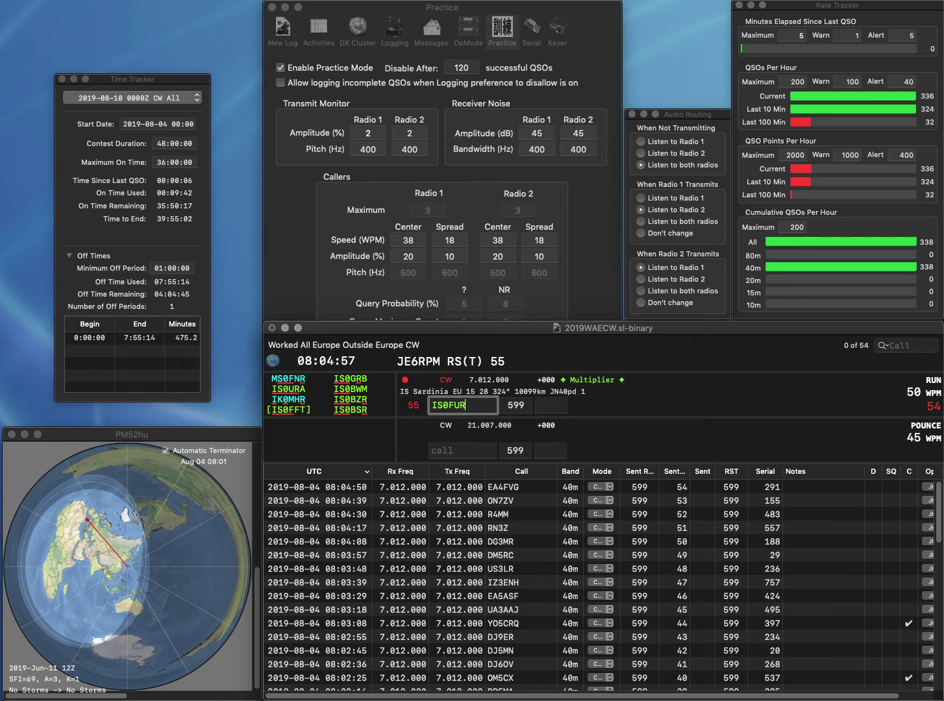
key(BackSpace)
key(BackSpace)
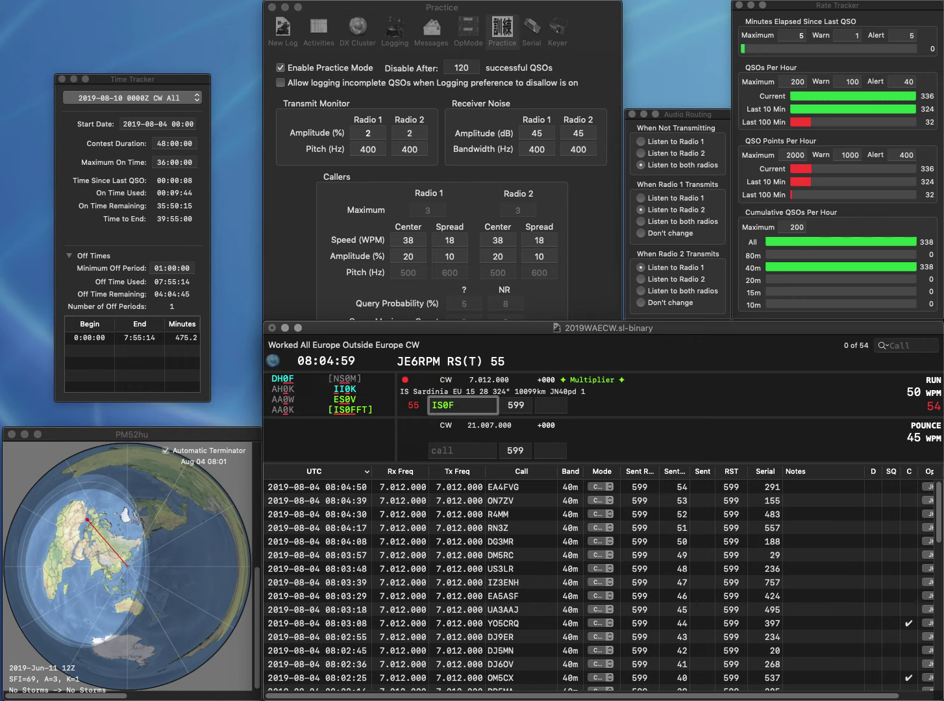
key(BackSpace)
text(URA)
key(Tab)
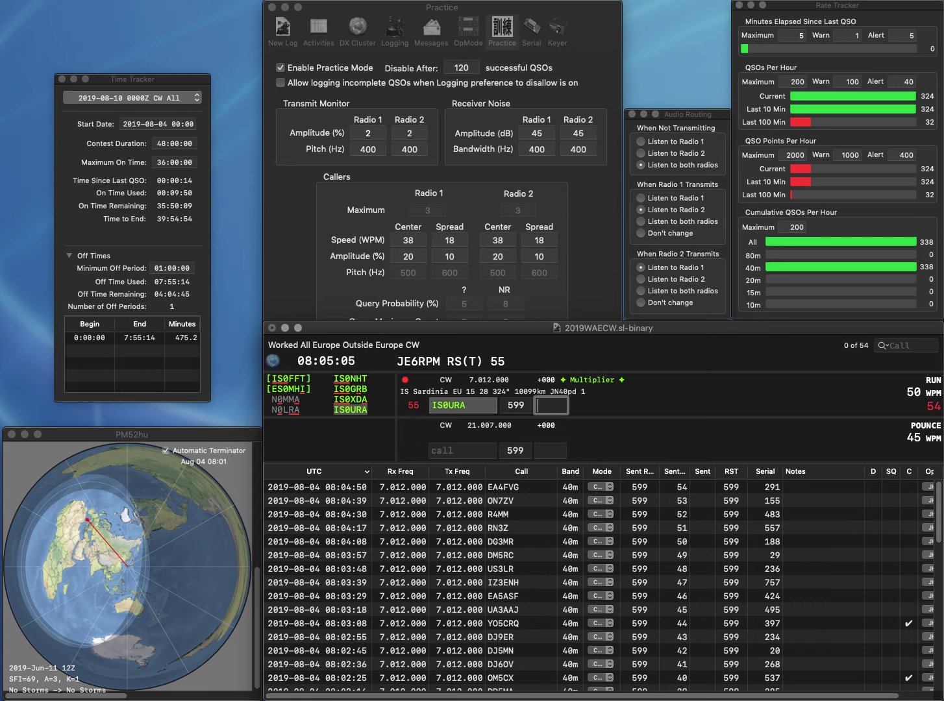
text(393)
key(Return)
text(CT7AIU)
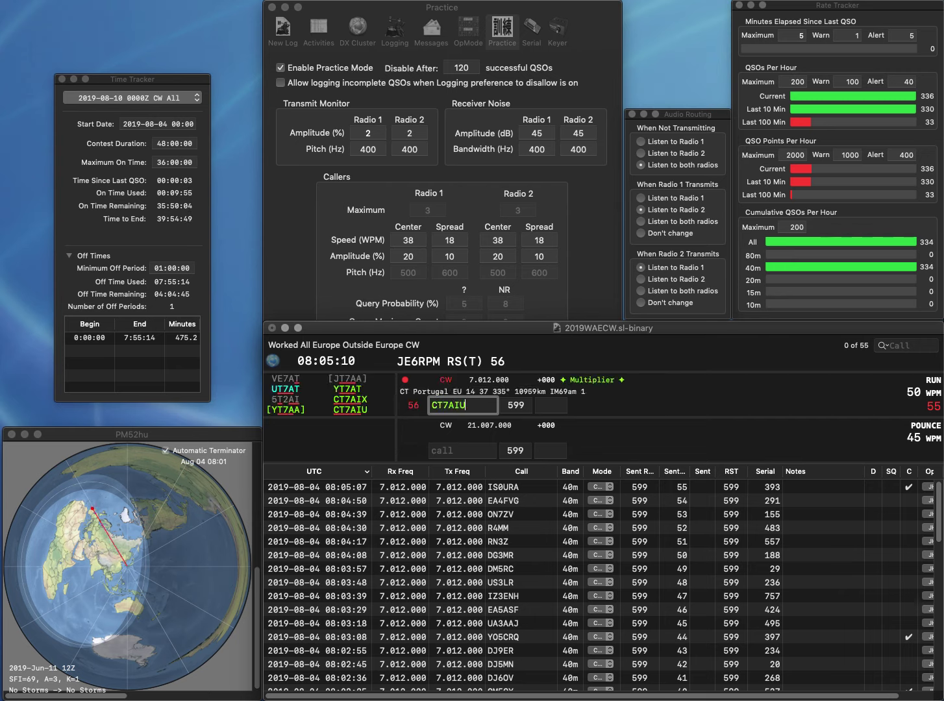
key(Return)
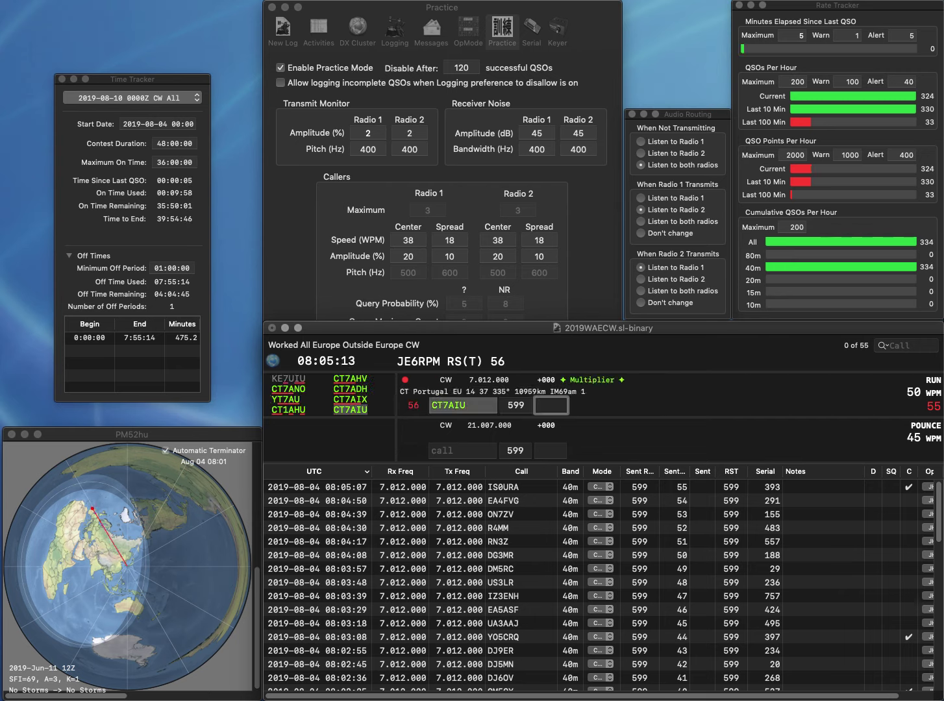
text(255)
key(Return)
Log a contact with SM5CSS on the 7.012 MHz run radio, with received serial 777.
text(SM5CS)
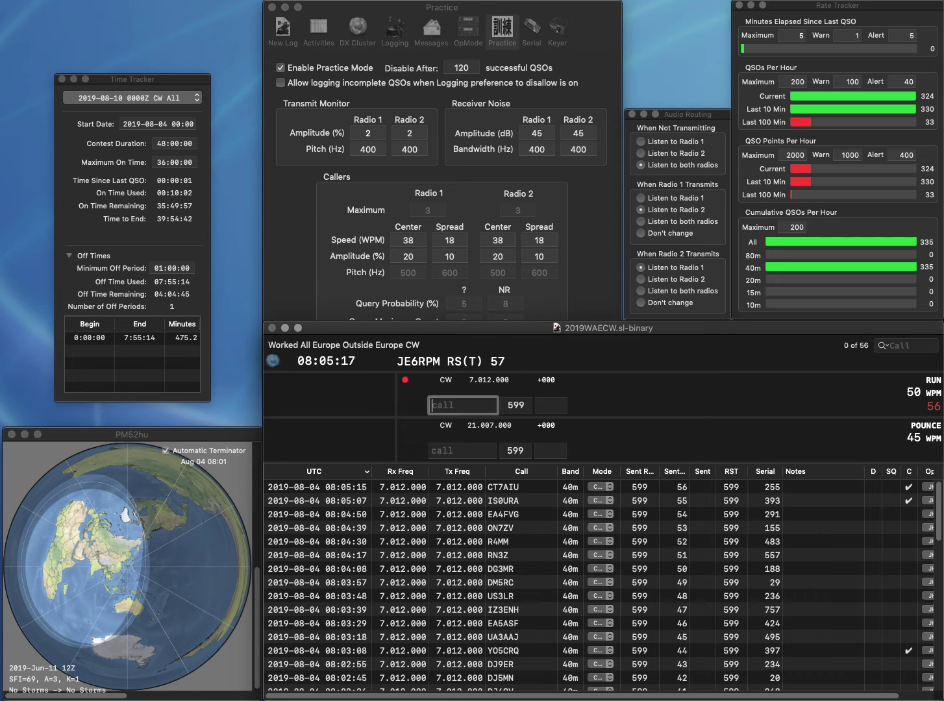
text(S)
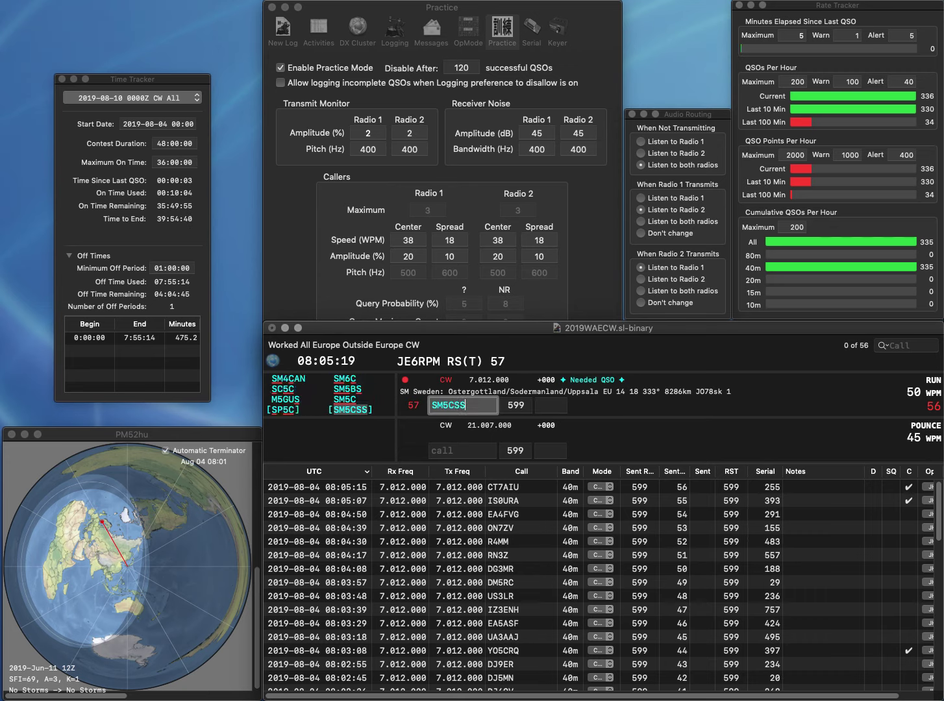
key(space)
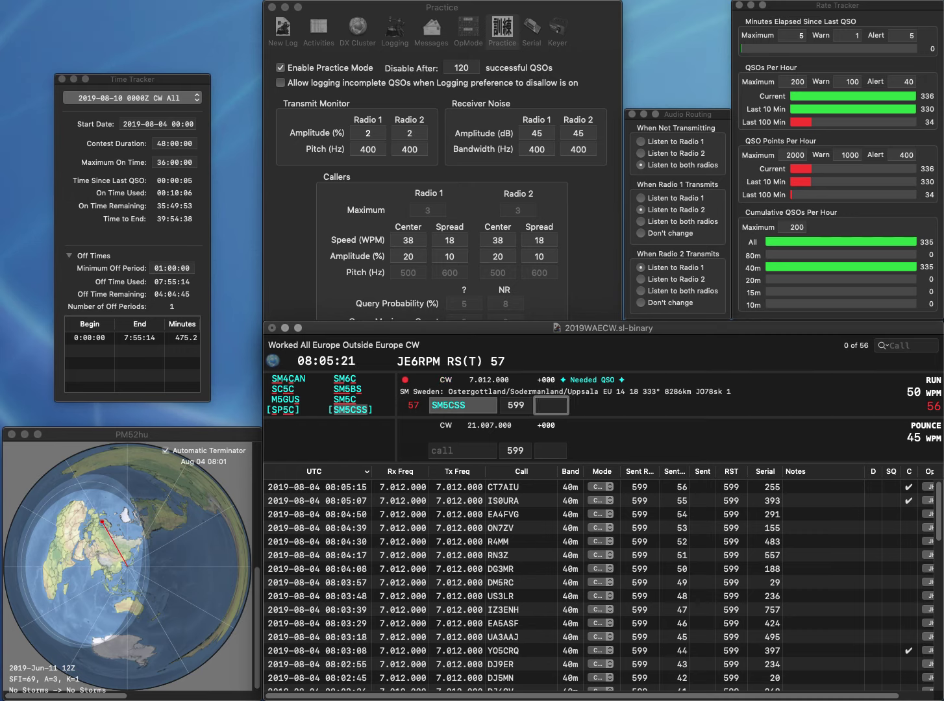
text(777)
key(Return)
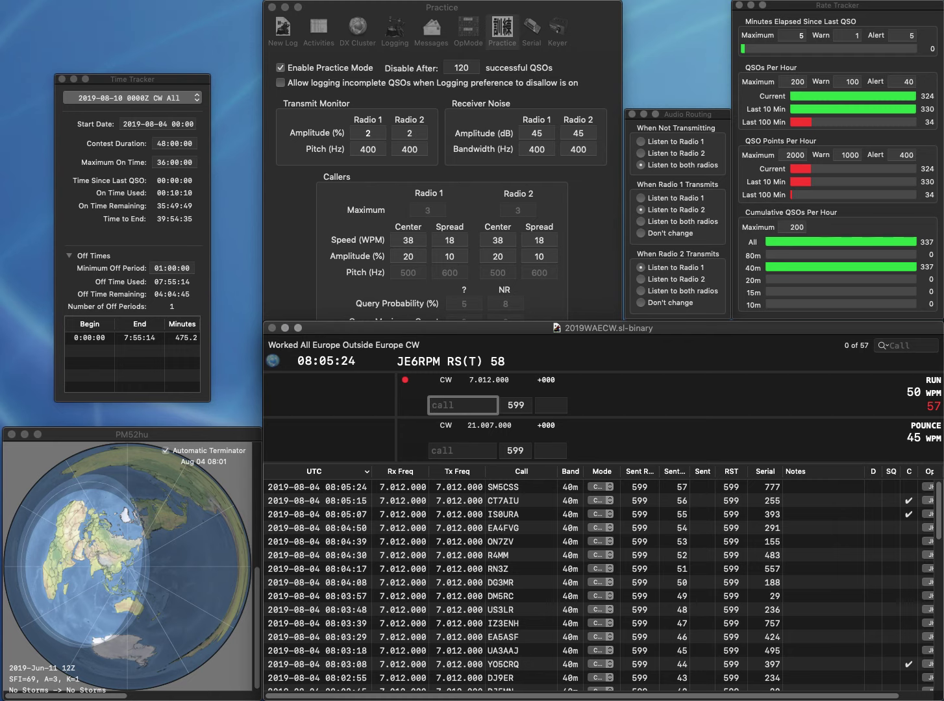
Log a contact with EA6BH on the 7.012 MHz run radio, with received serial 556.
text(EA6BH)
key(Return)
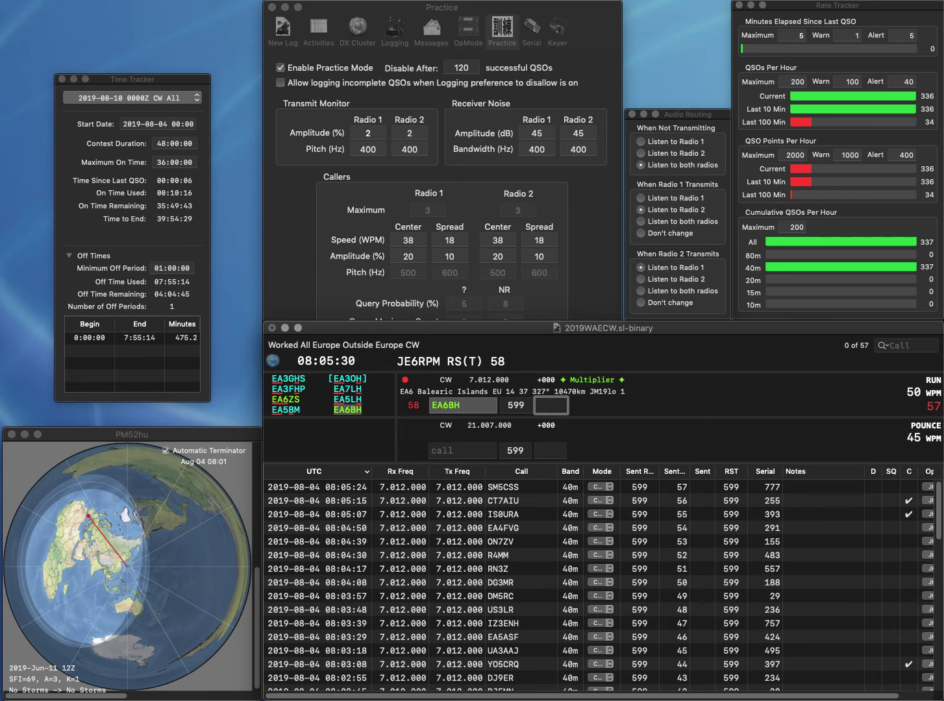
text(556)
key(Return)
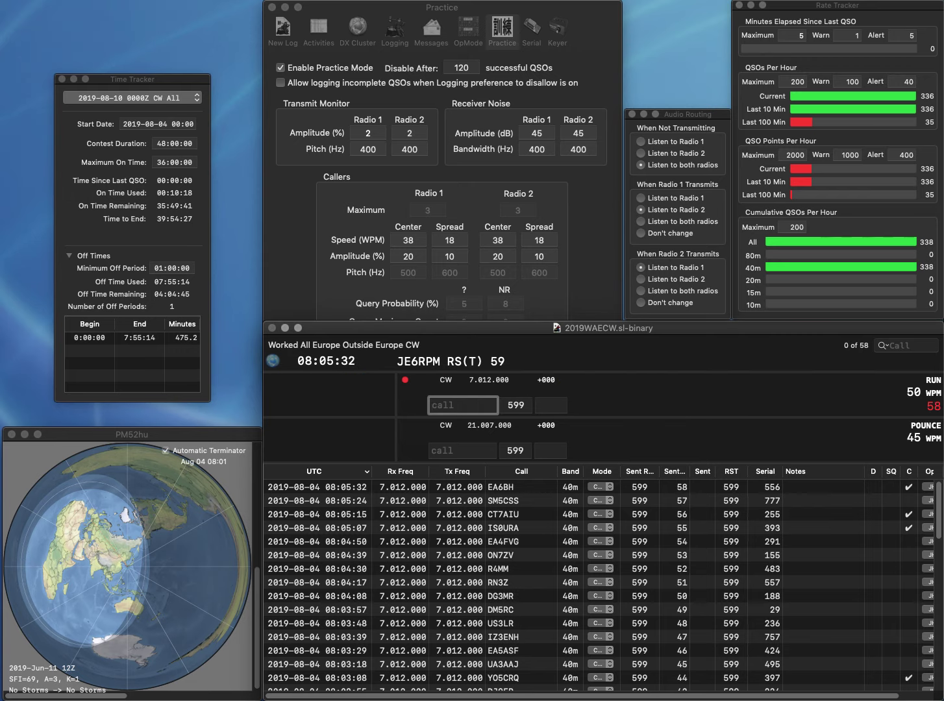
text(5EE)
key(Up)
text(DM)
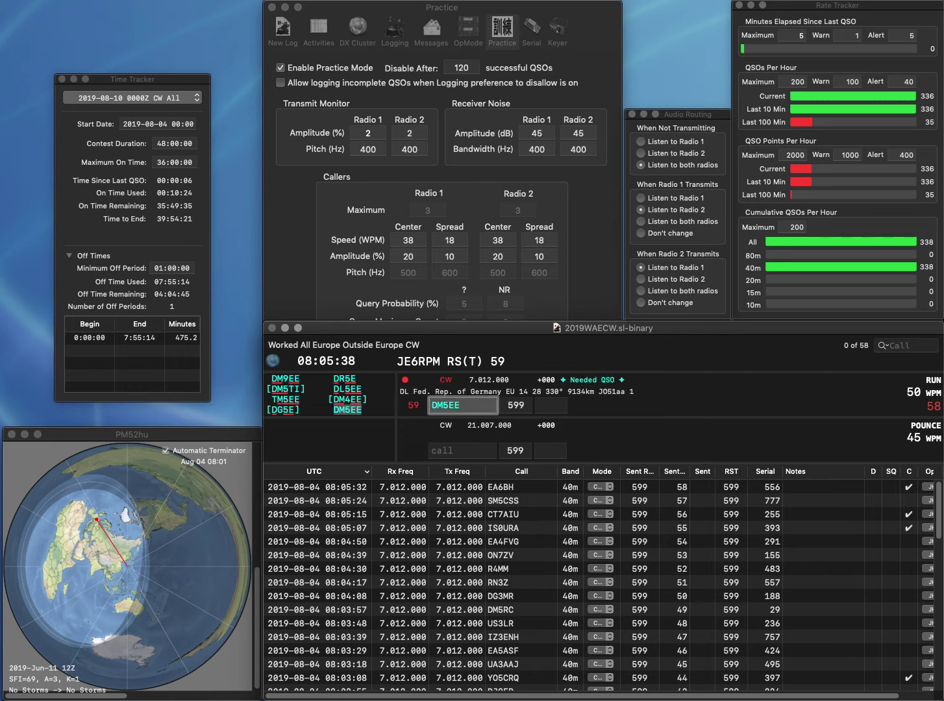
key(Tab)
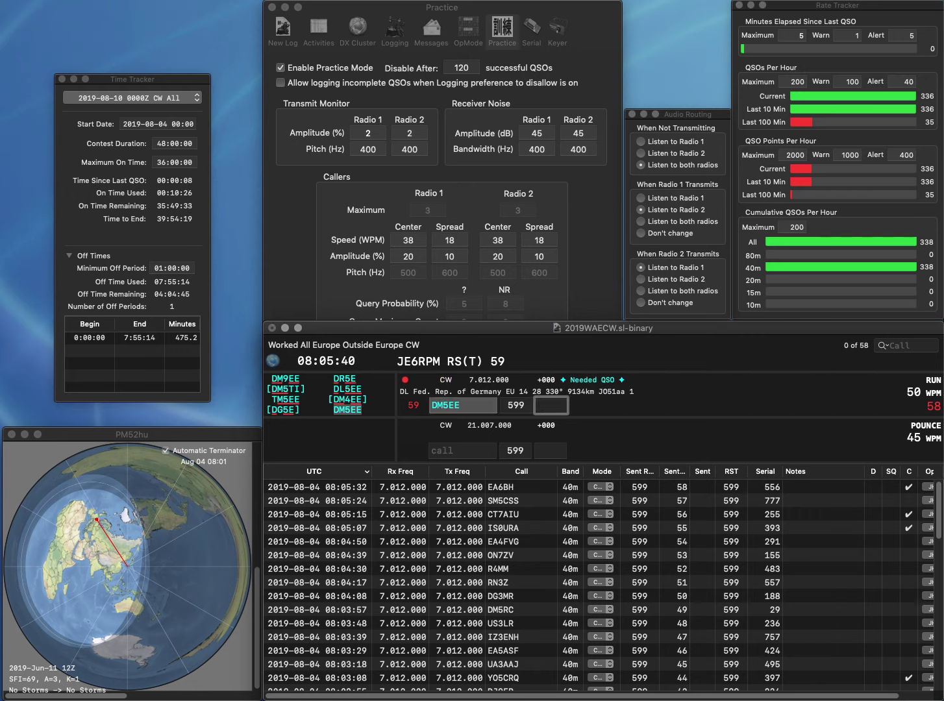
text(286)
key(Return)
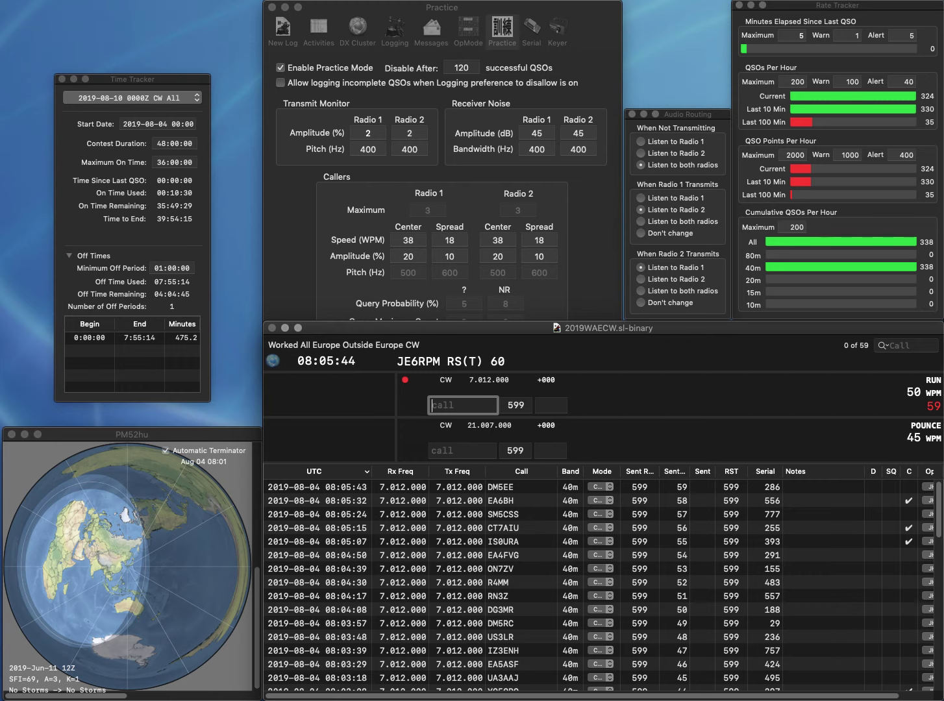
text(HA0NDN)
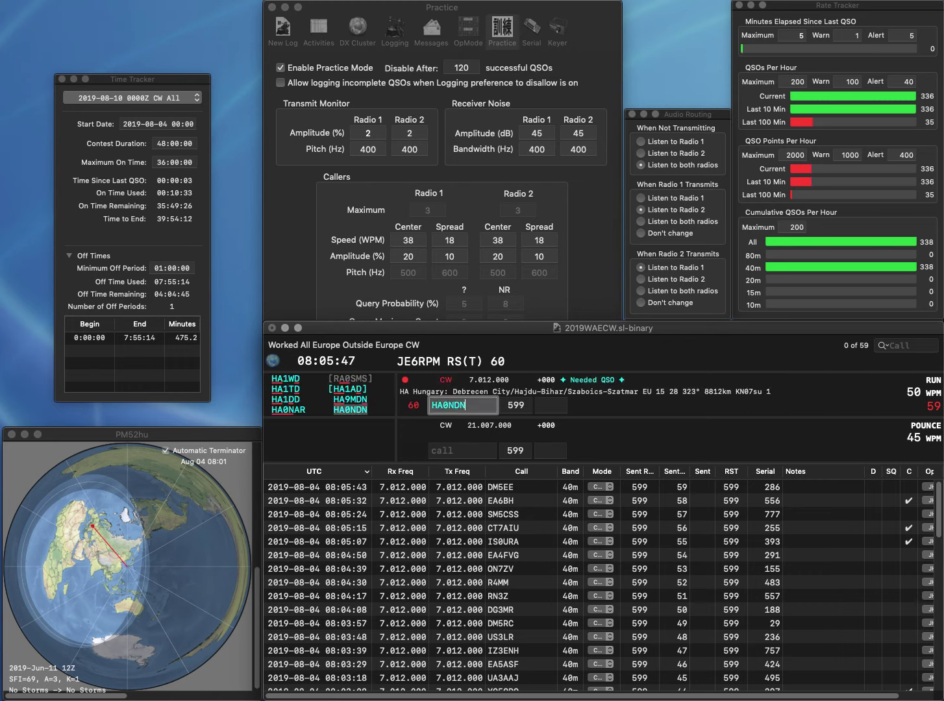
key(Return)
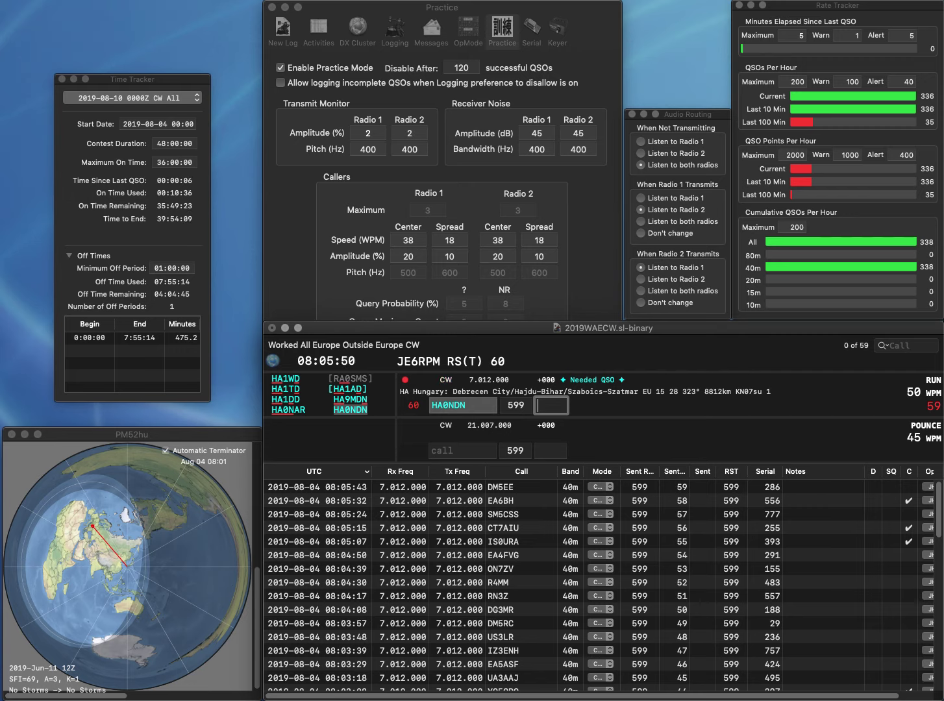
text(240)
key(Return)
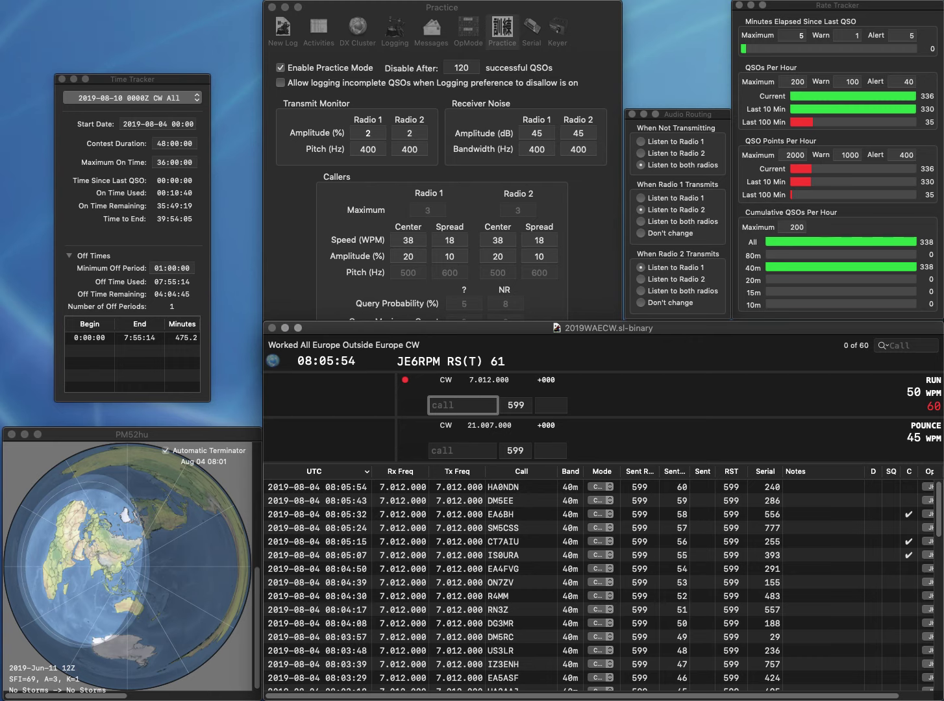
Log a contact with G2Z on the 7.012 MHz run radio, with received serial 125.
text(G2Z)
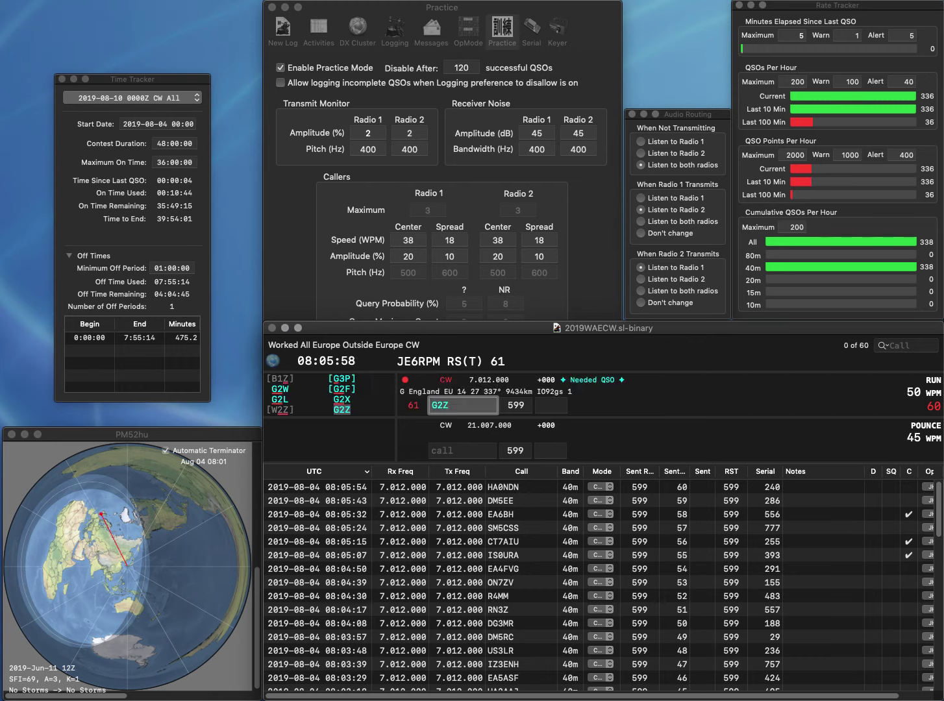
key(Return)
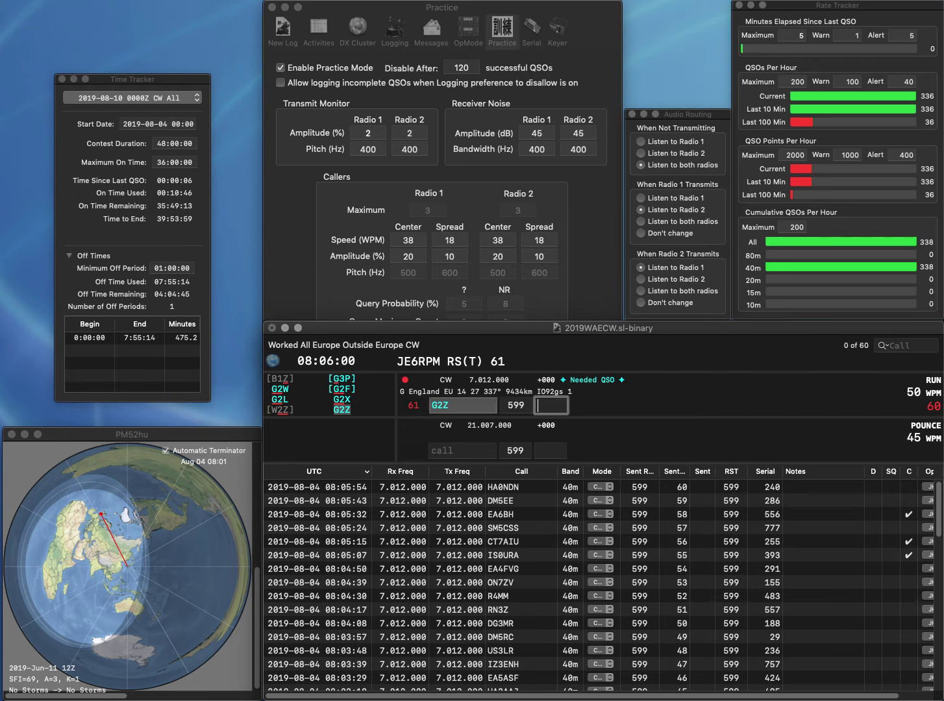
text(125)
key(Return)
text(E)
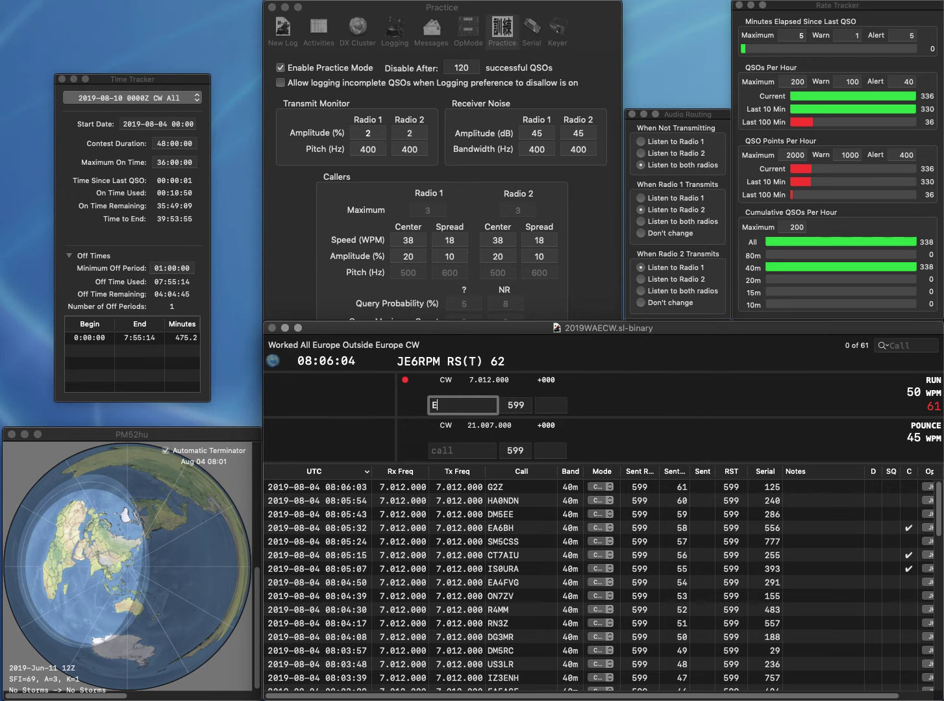
text(W3EO)
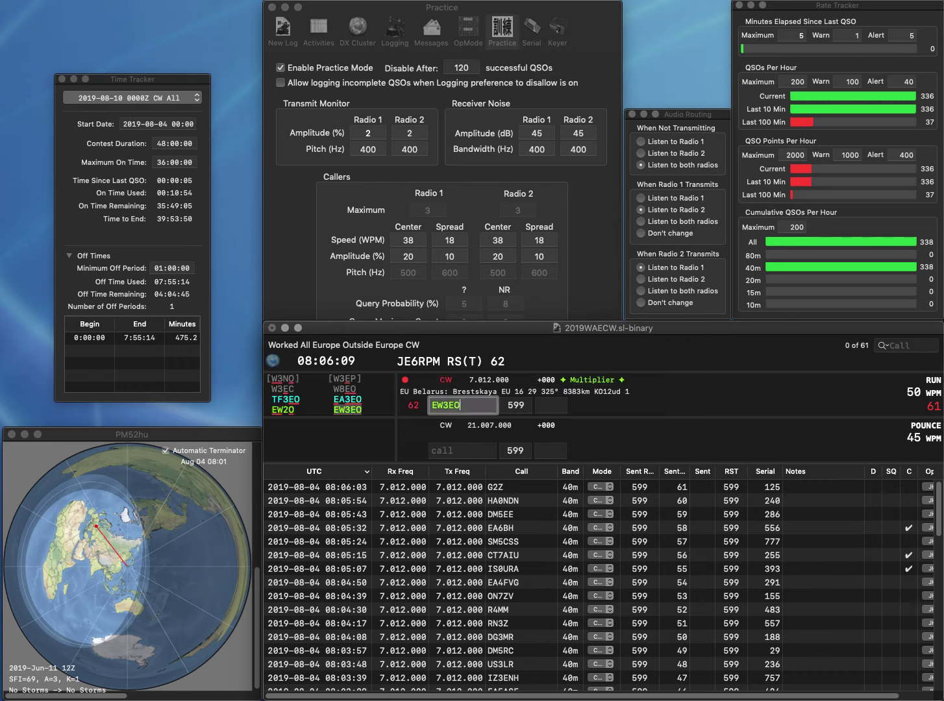
key(space)
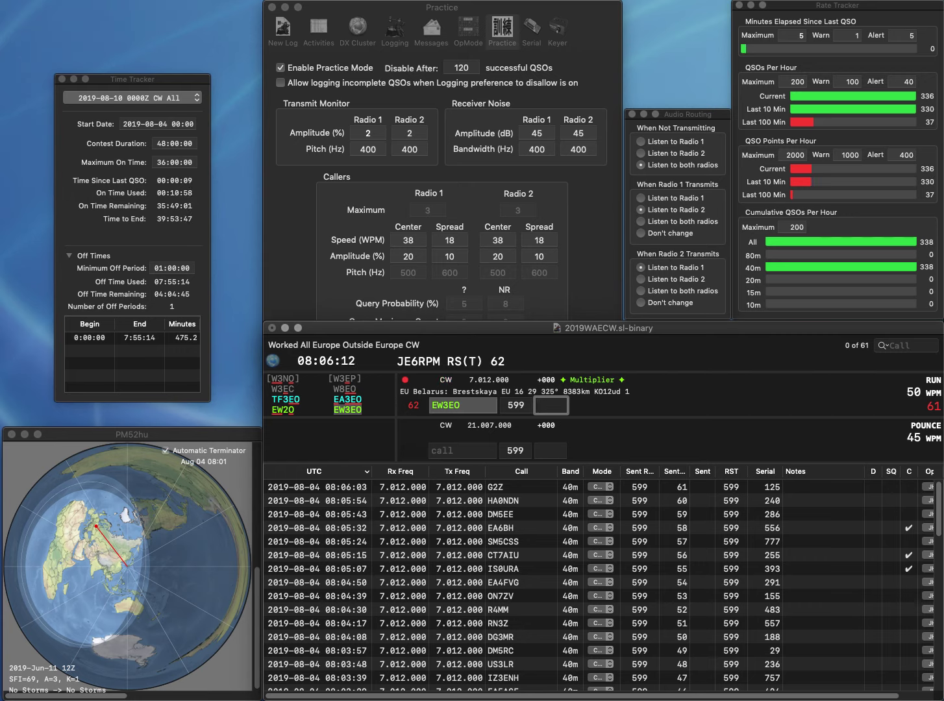
text(756)
key(Return)
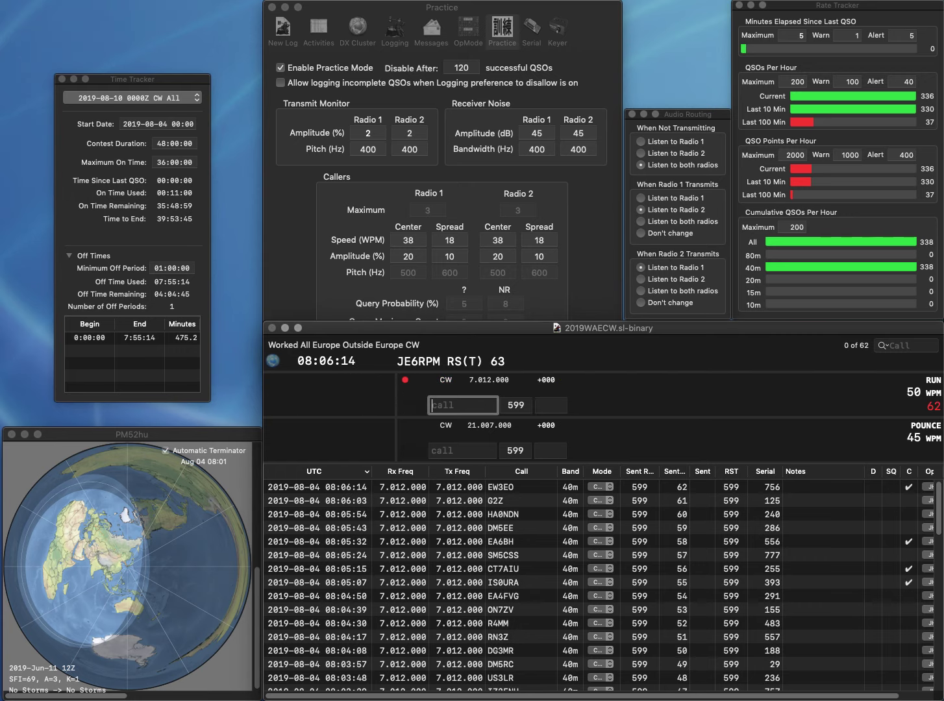
Log a contact with UI3D on the 7.012 MHz run radio, with received serial 889.
text(UI3)
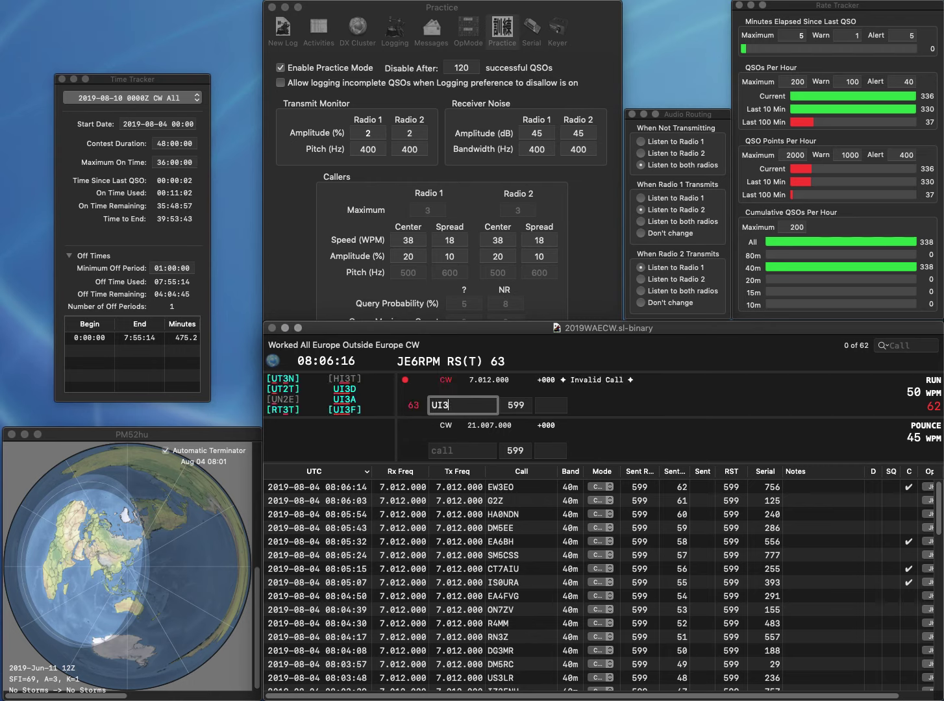
text(D)
key(space)
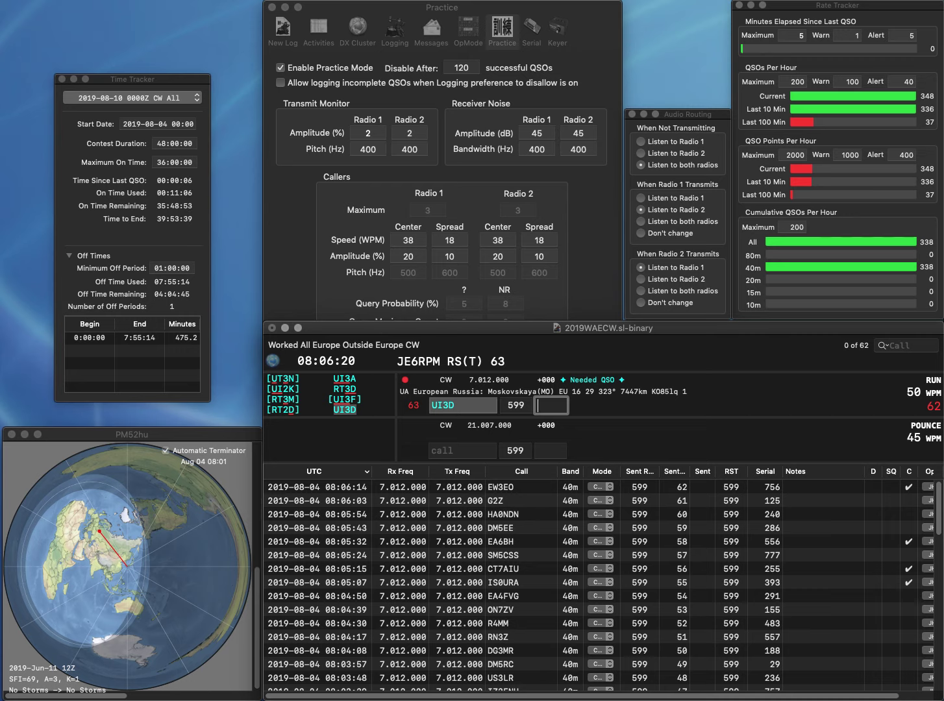
text(889)
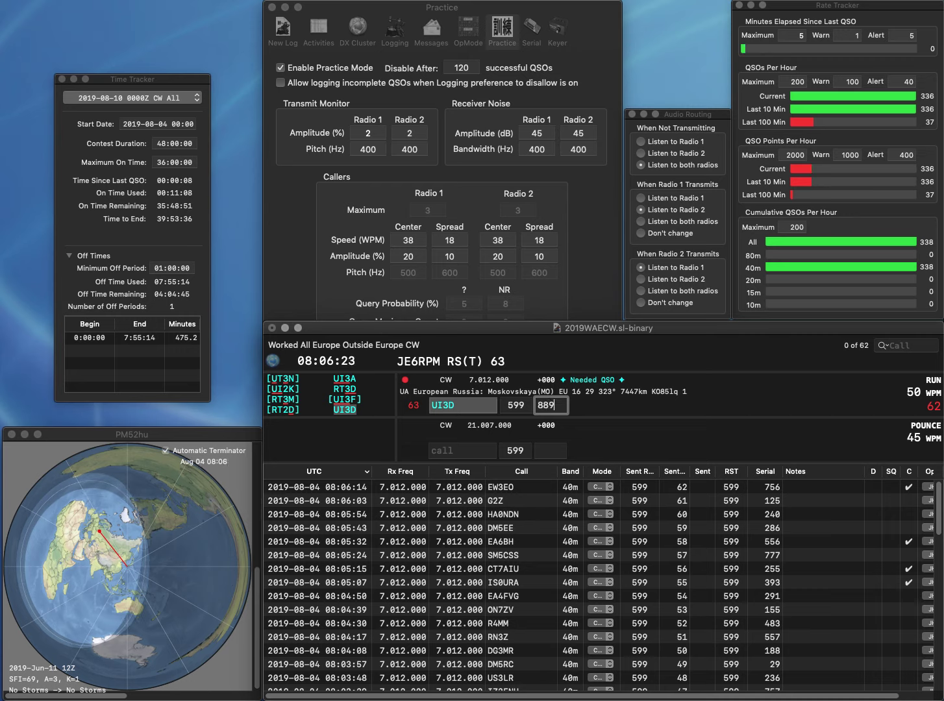
key(Return)
text(9A1UN)
key(Return)
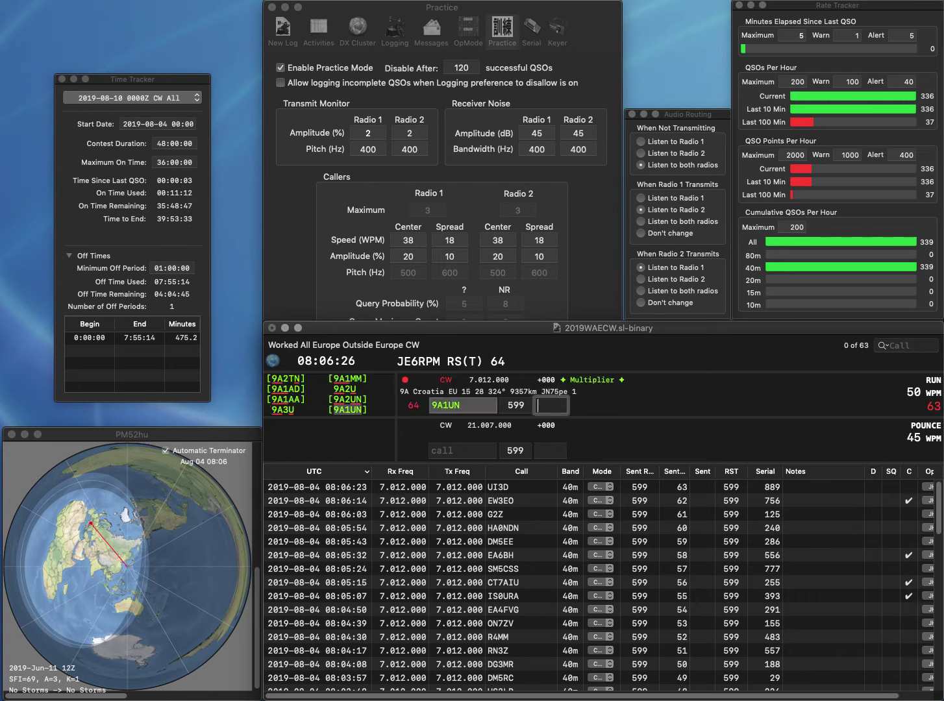
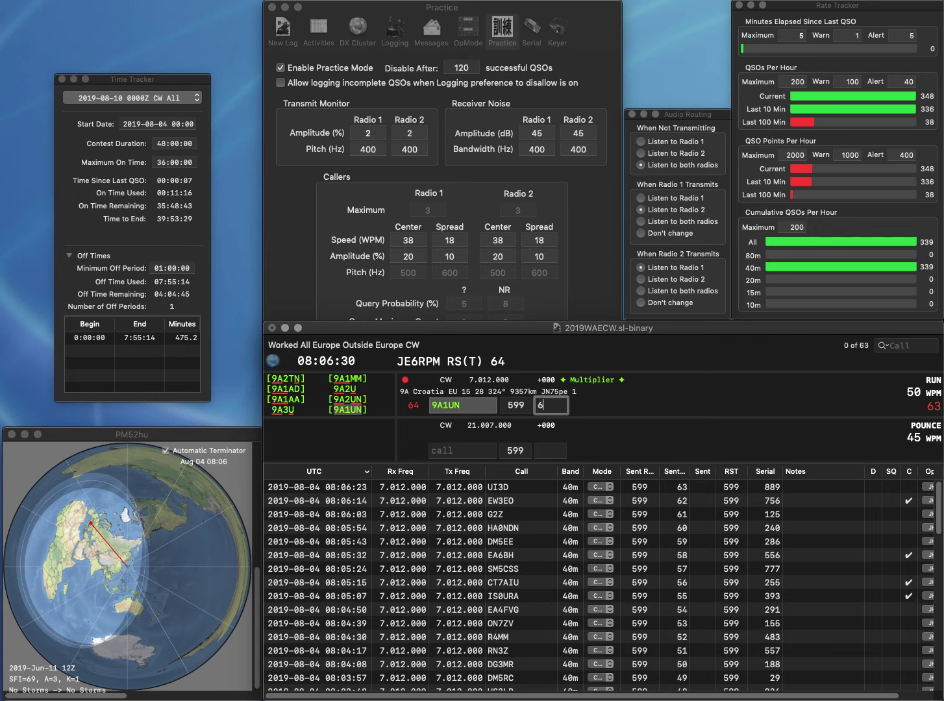
text(2)
key(Return)
text(E)
key(BackSpace)
text(C)
text(?GA)
key(Left)
key(Left)
key(BackSpace)
text(T1J)
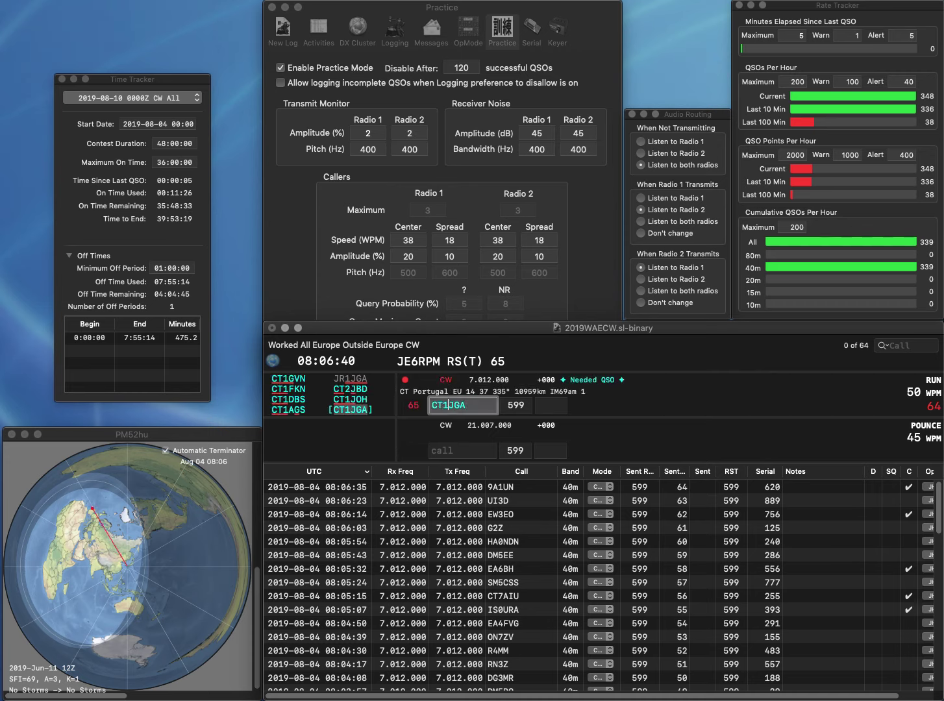
key(space)
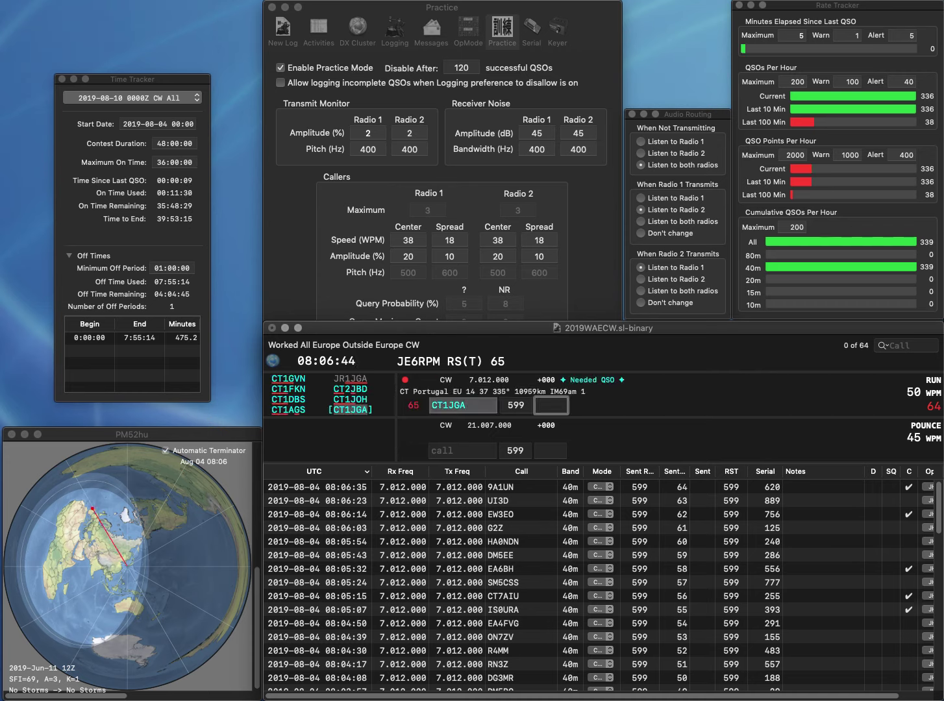
text(868)
key(Return)
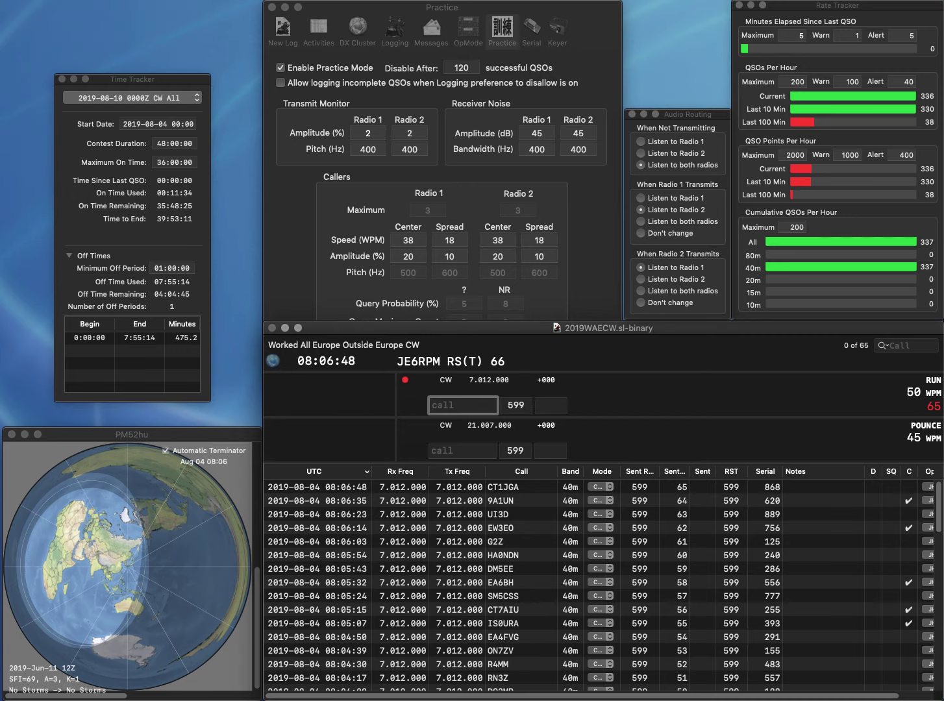
Log a contact with EN7P on the 7.012 MHz run radio, with received serial 632.
text(EN7P)
key(space)
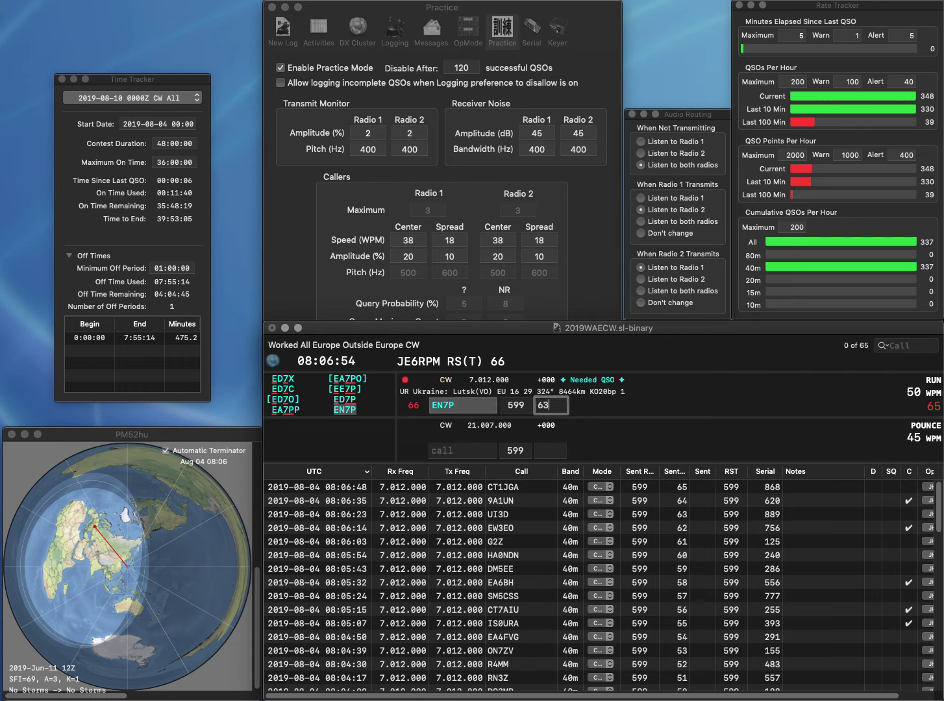
key(Return)
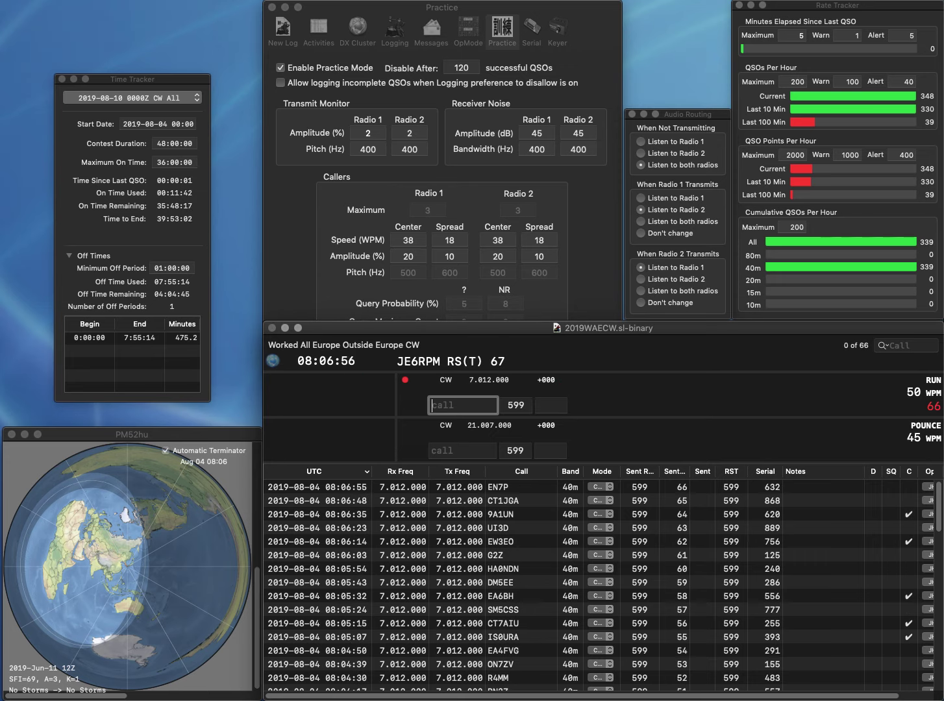
Correct the caller's callsign to DM3MM and log the contact on the 7.012 MHz run radio, with received serial 876.
text(DM2MM)
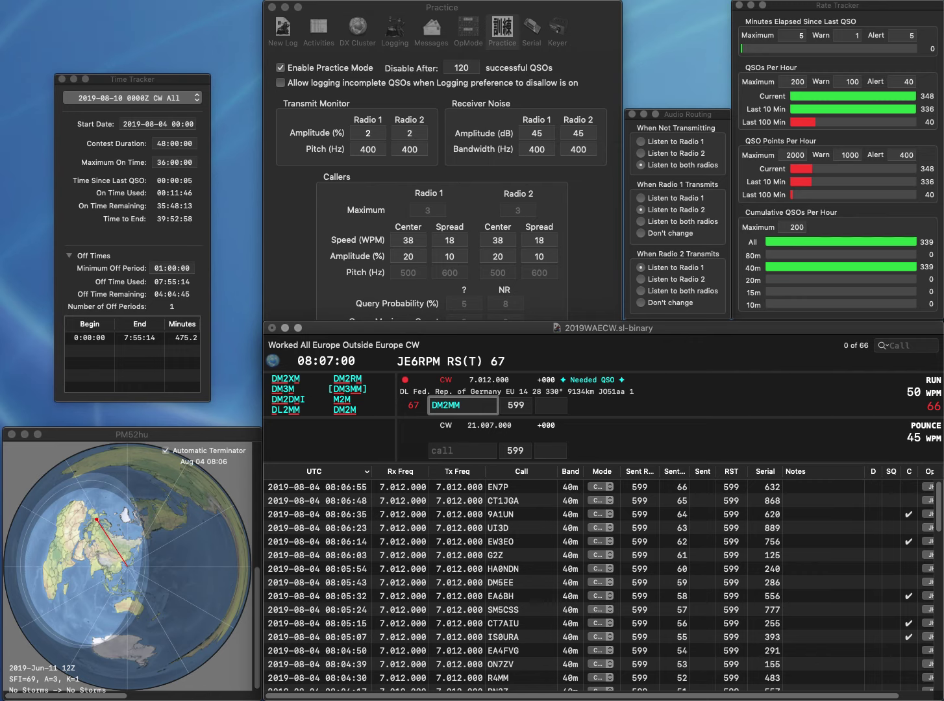
key(Left)
key(Left)
key(BackSpace)
text(3)
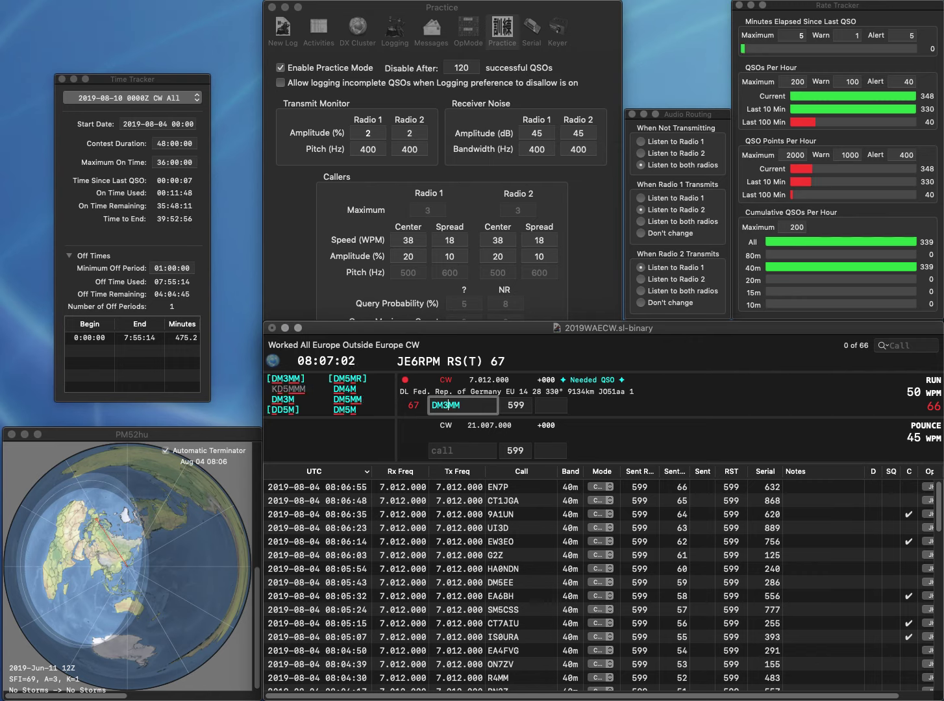
key(space)
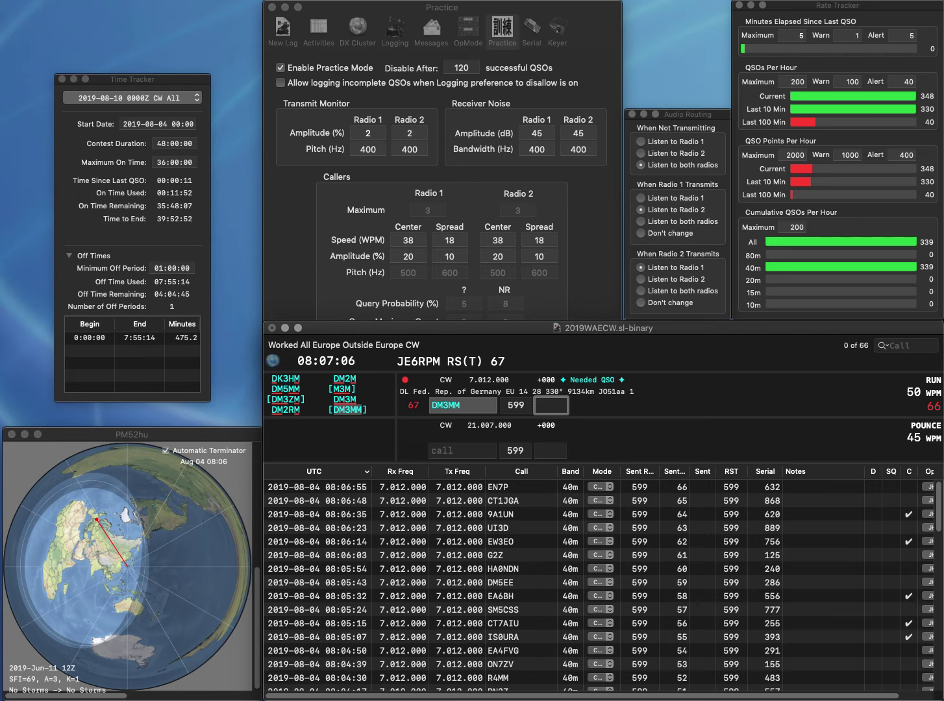
text(876)
key(Return)
Log a contact with E70T on the 7.012 MHz run radio, with received serial 42.
text(E)
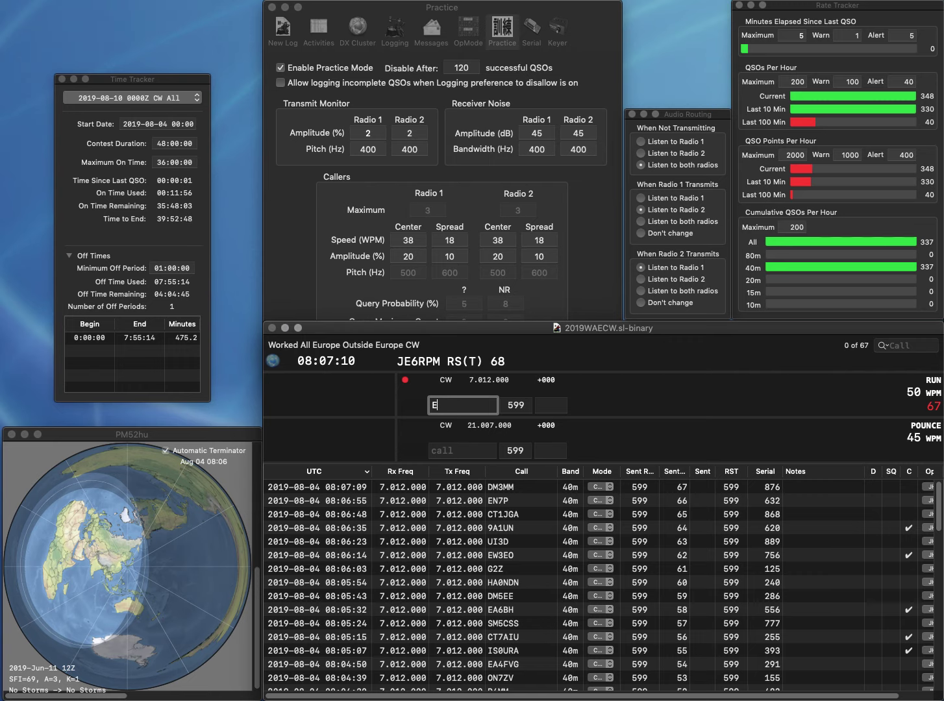
text(70T)
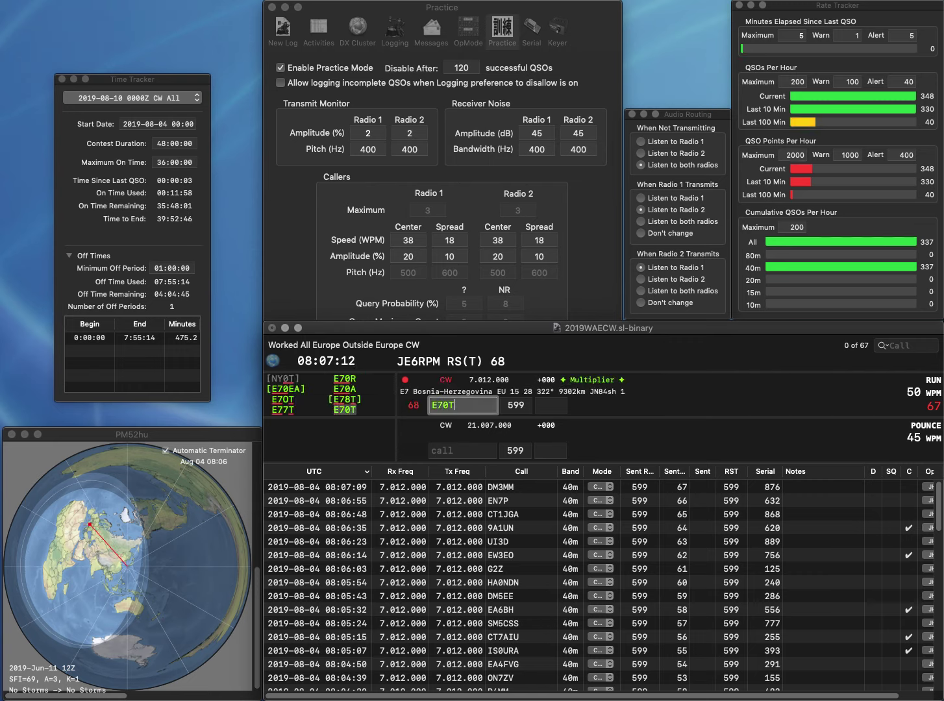
key(Return)
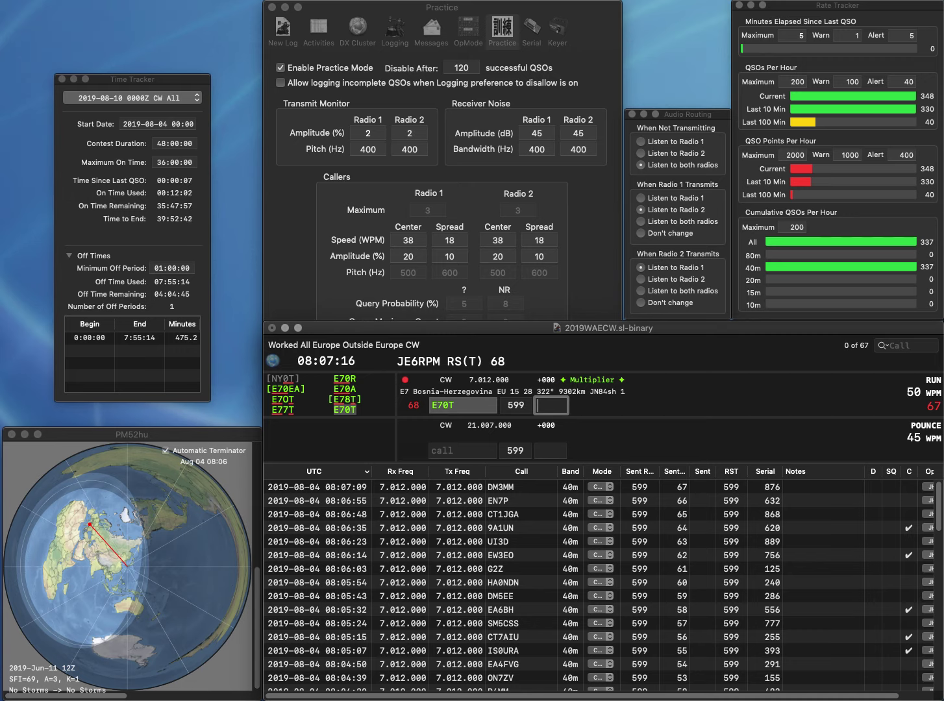
text(42)
key(Return)
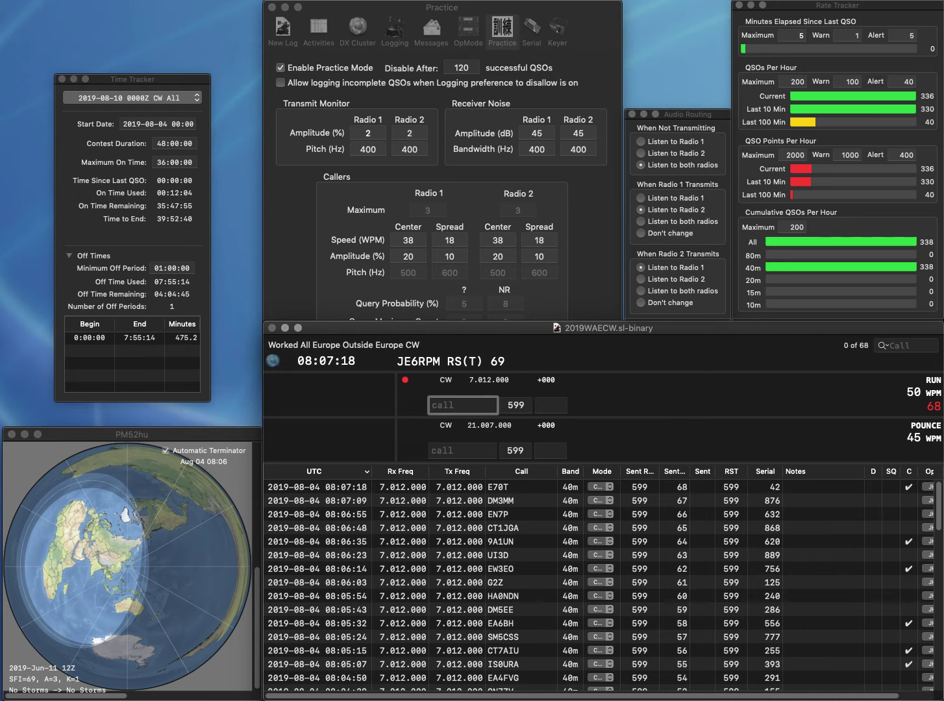
text(OK1)
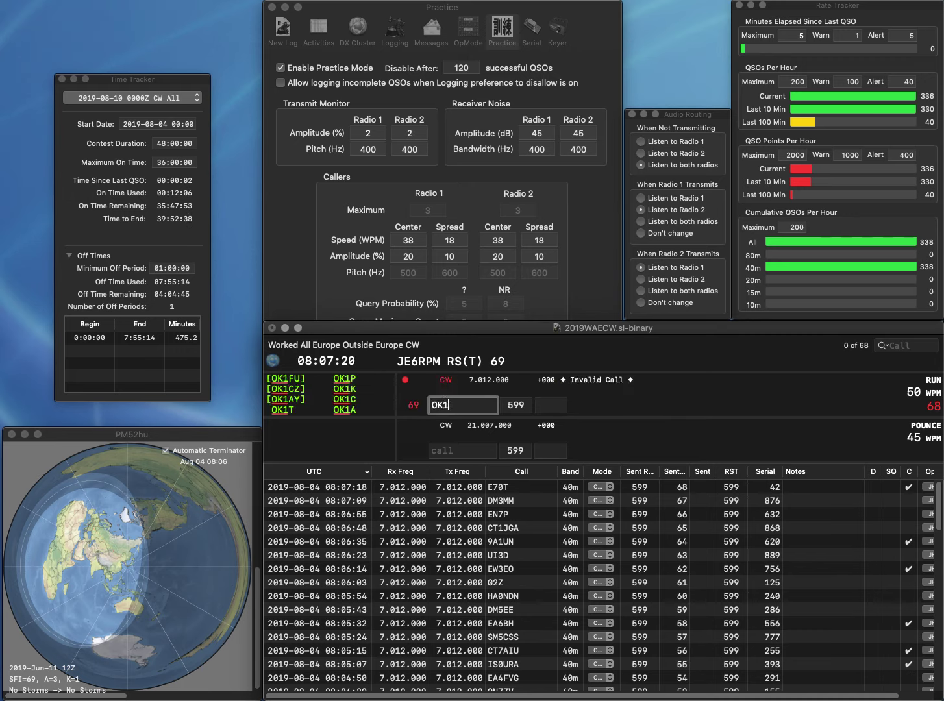
text(WF)
key(space)
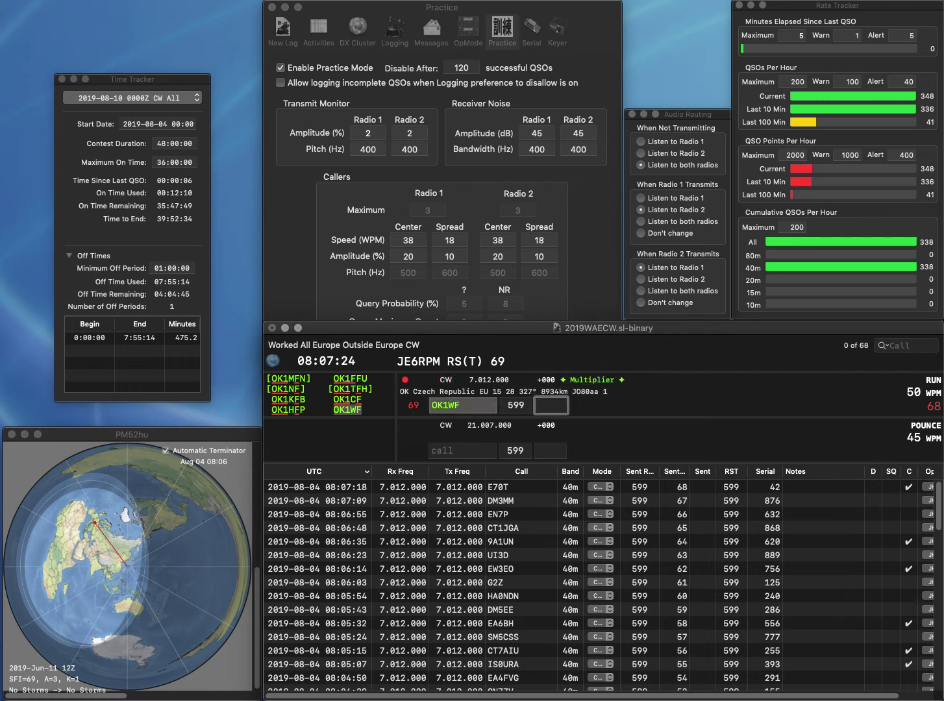
text(554)
key(Return)
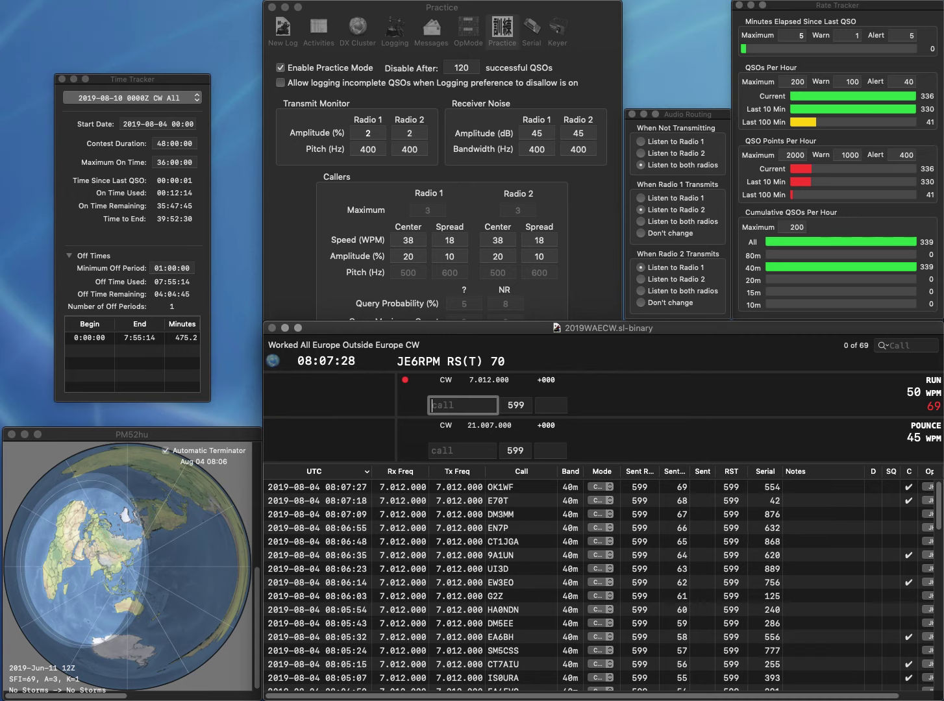
Log a contact with SO100N on the 7.012 MHz run radio, with received serial 388.
text(SO10)
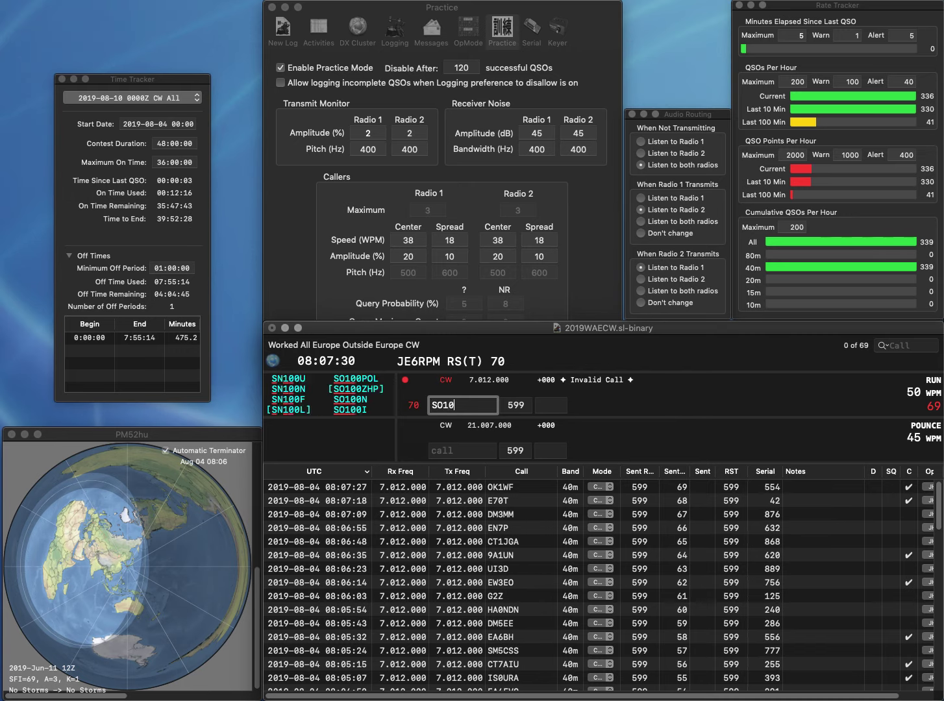
text(0N)
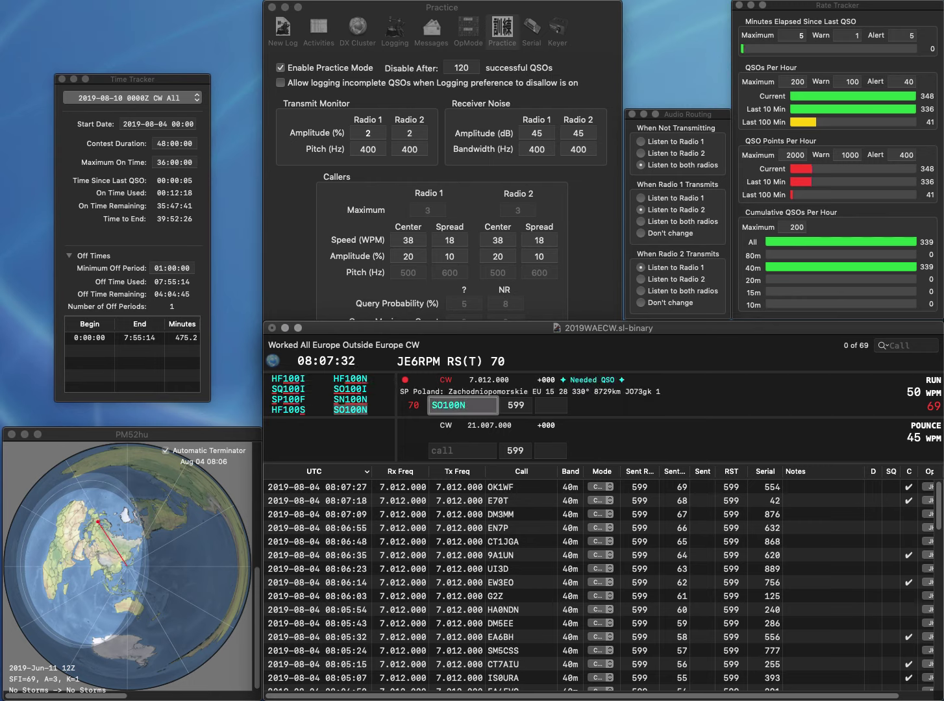
key(Return)
click(551, 405)
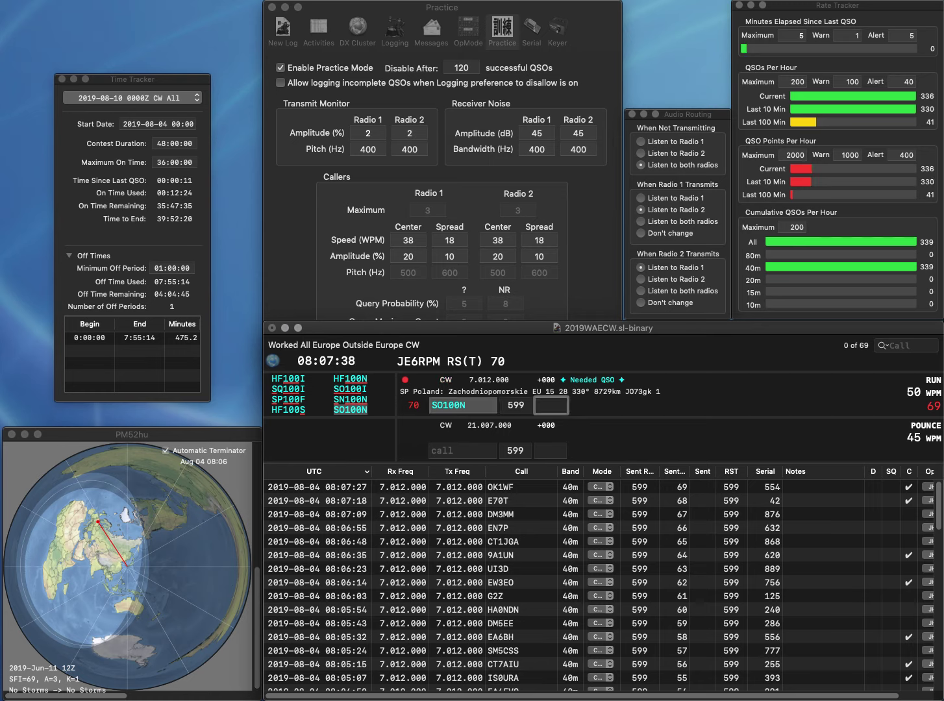
text(388)
key(Return)
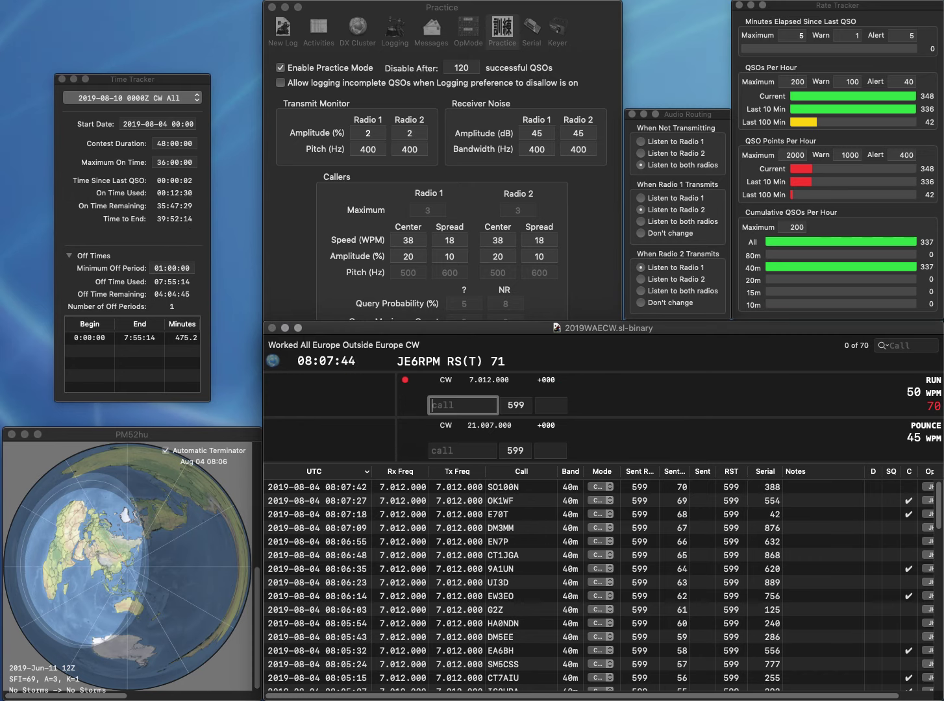
Log a contact with UI7C on the 7.012 MHz run radio, with received serial 984.
text(UCI6C)
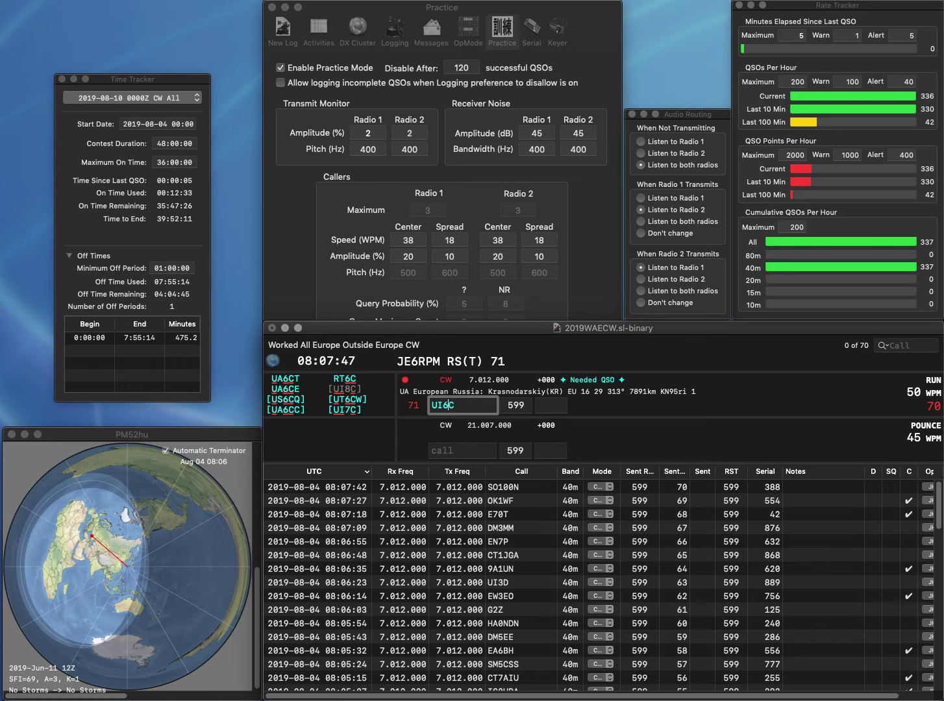
key(BackSpace)
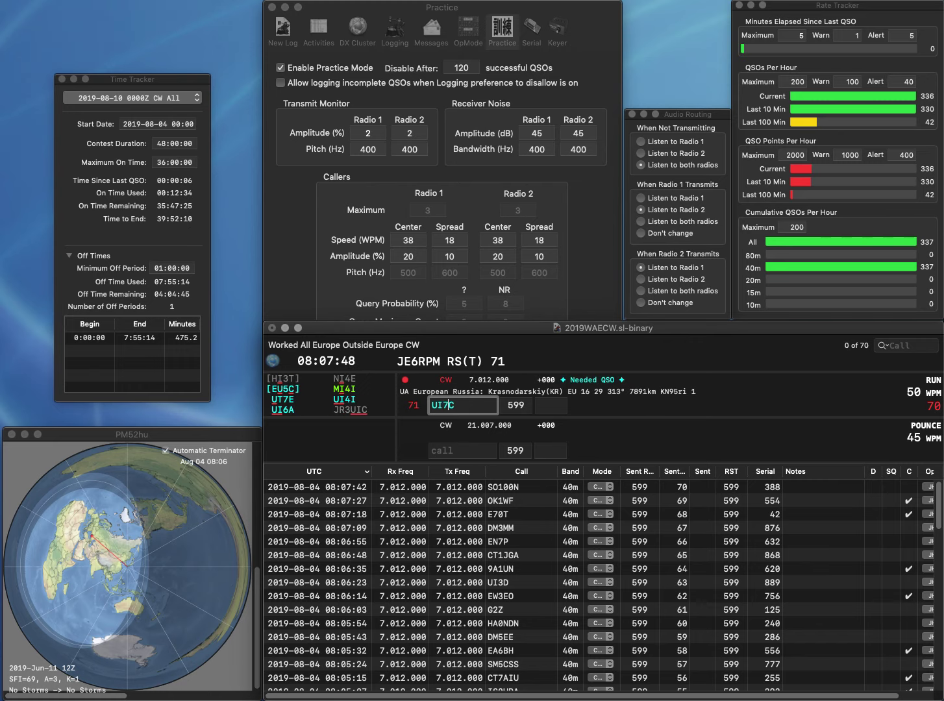
text(7)
key(space)
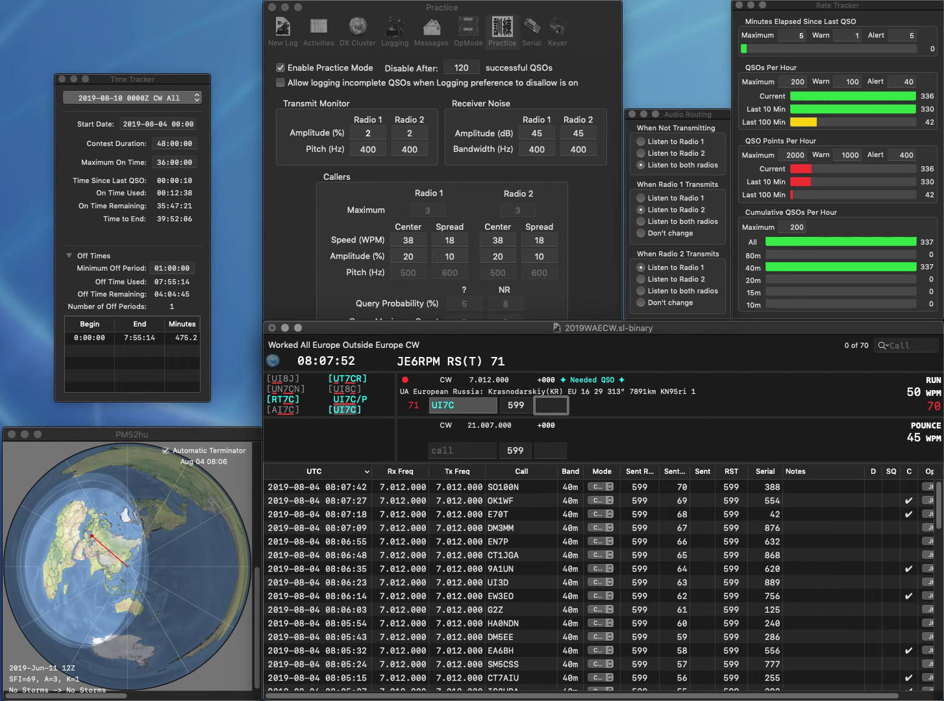
key(BackSpace)
text(984)
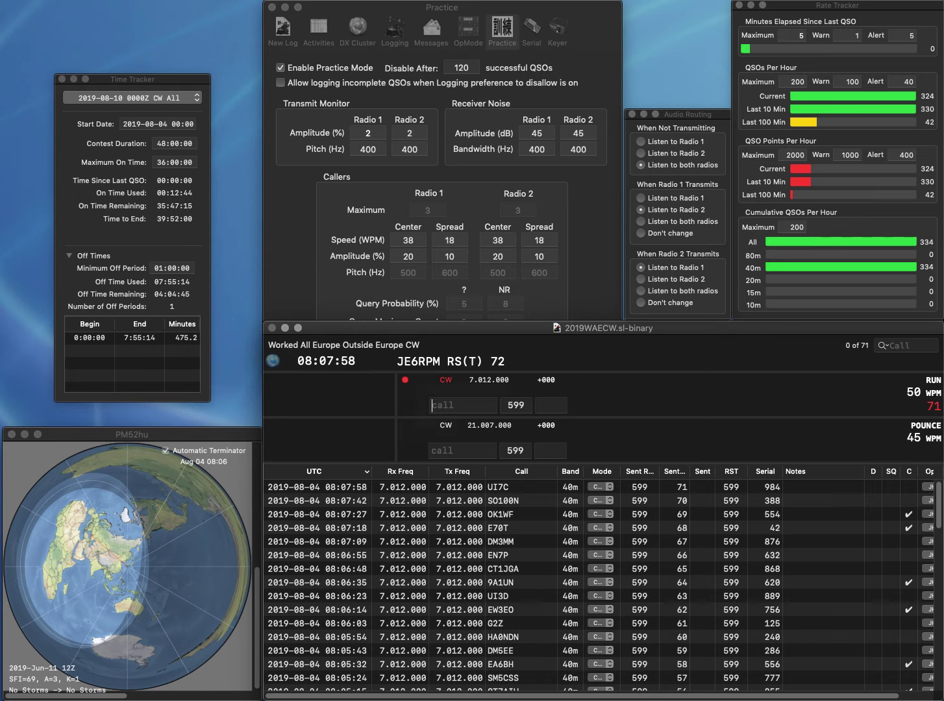
key(Return)
text(DL)
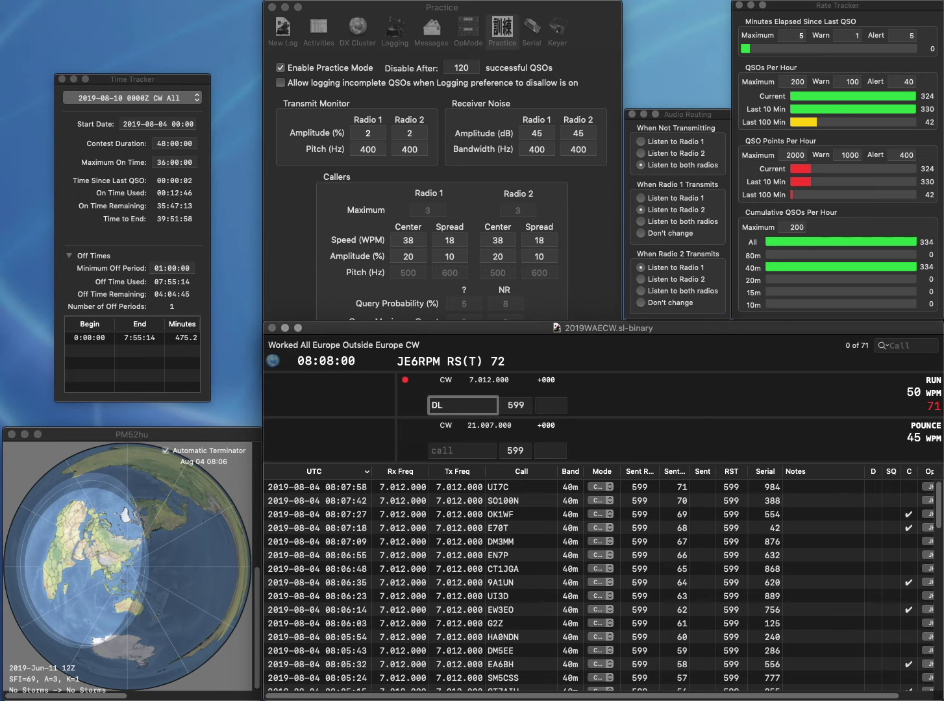
text(7GW)
key(Return)
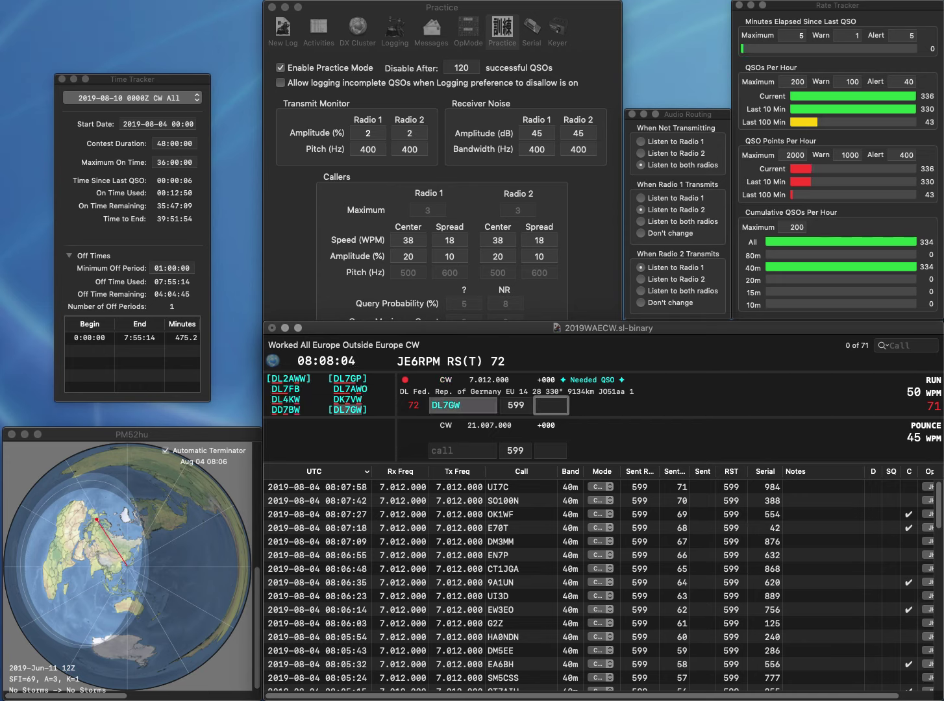
text(35)
key(Return)
text(UT)
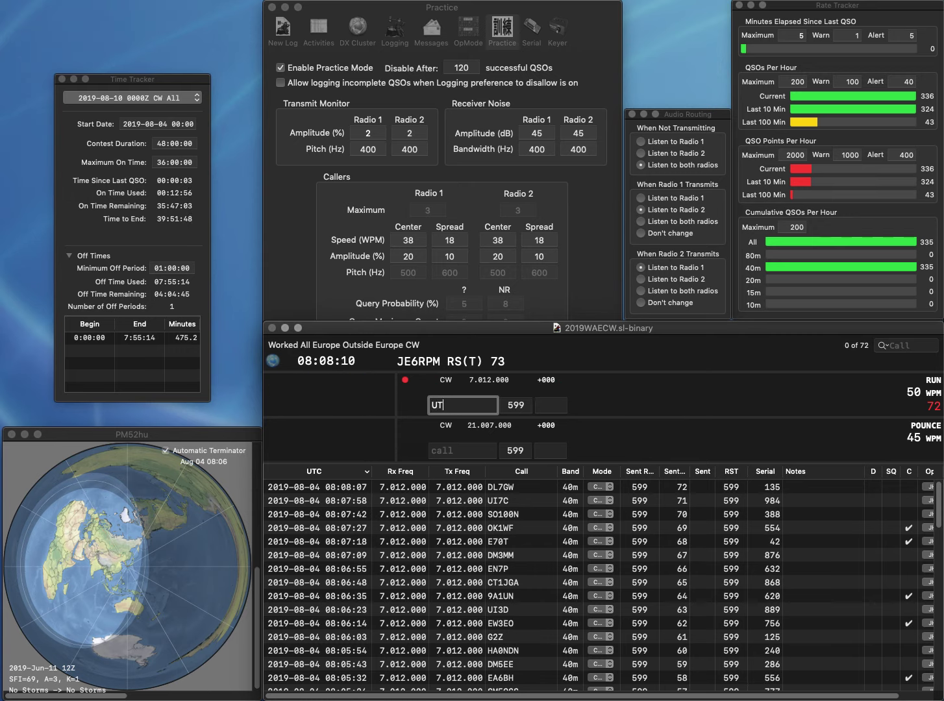
text(3WX)
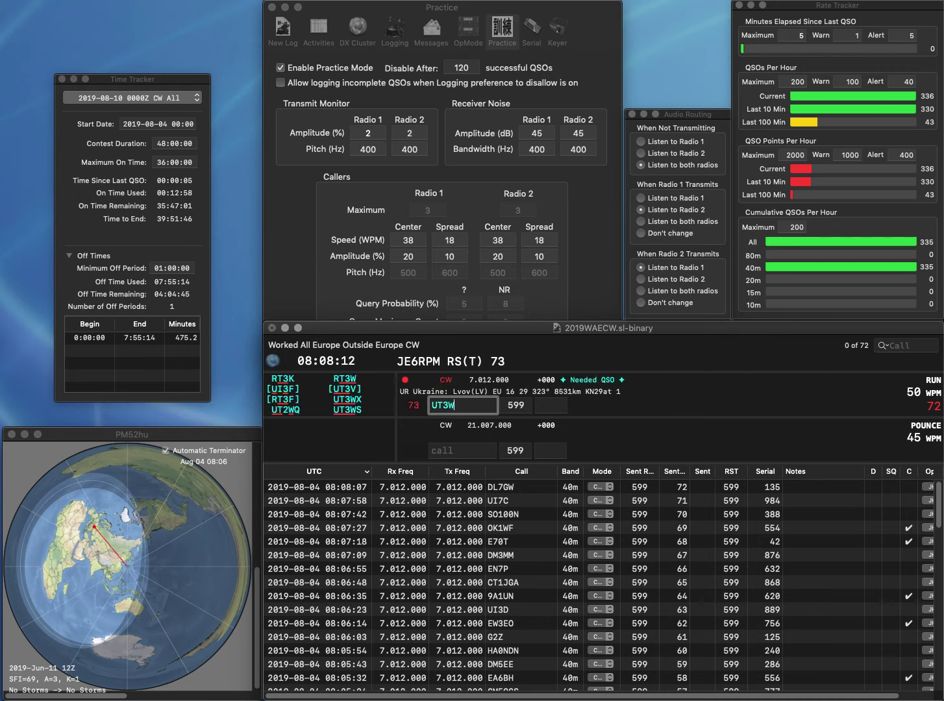
key(space)
text(861)
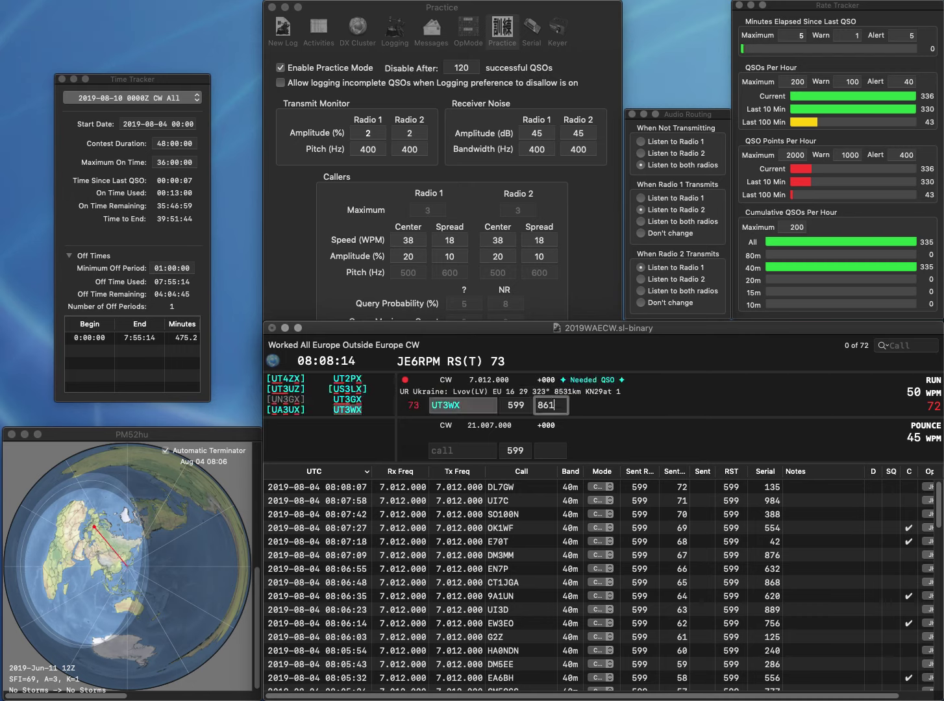
key(Return)
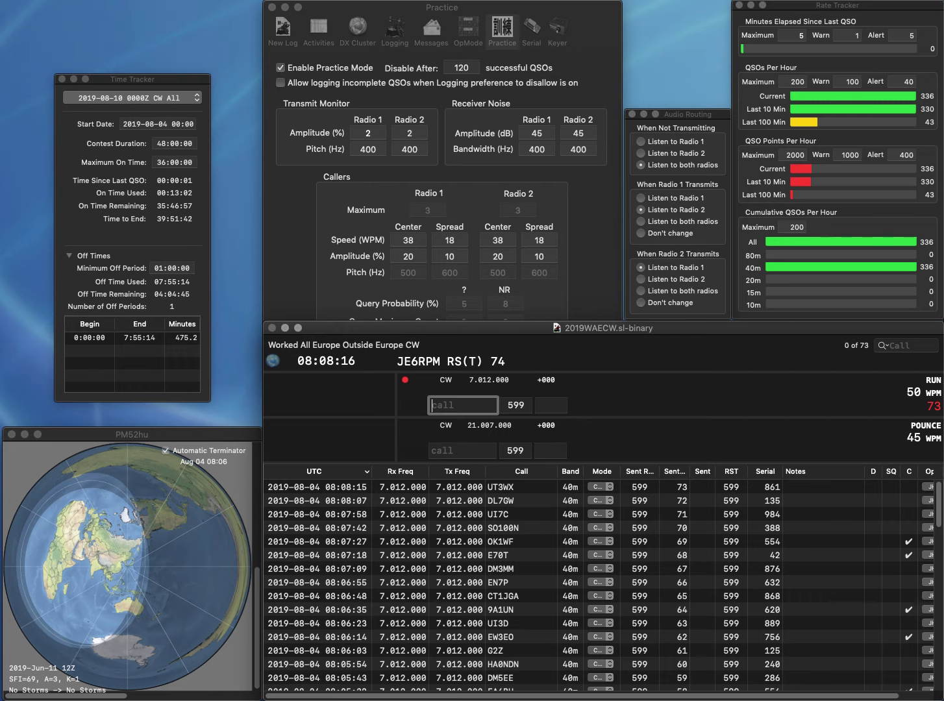
text(CU2AF)
key(space)
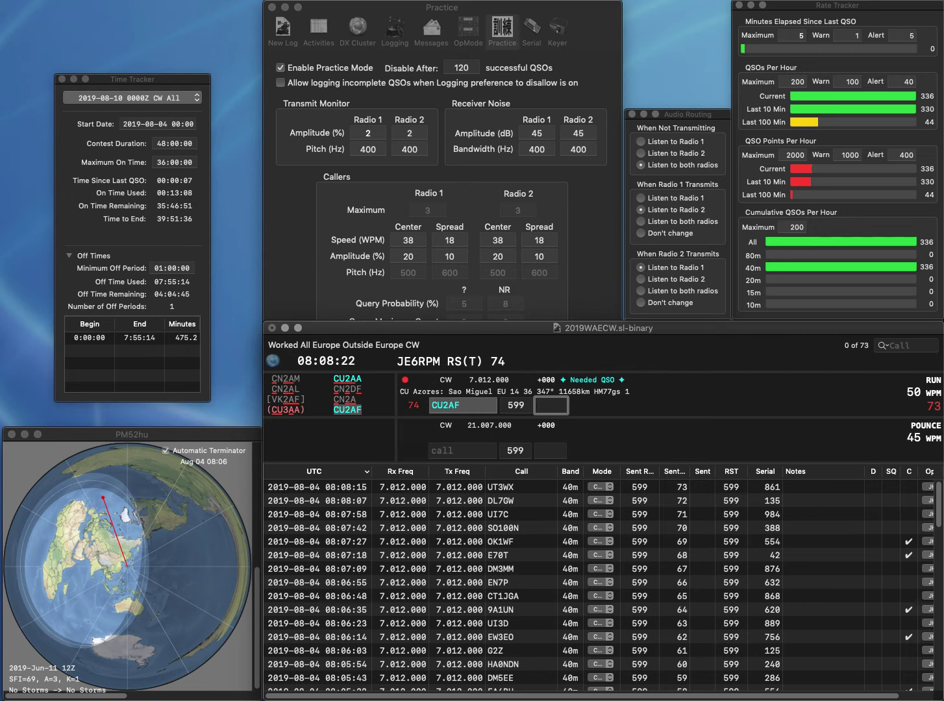
text(648)
key(Return)
text(OH1Z)
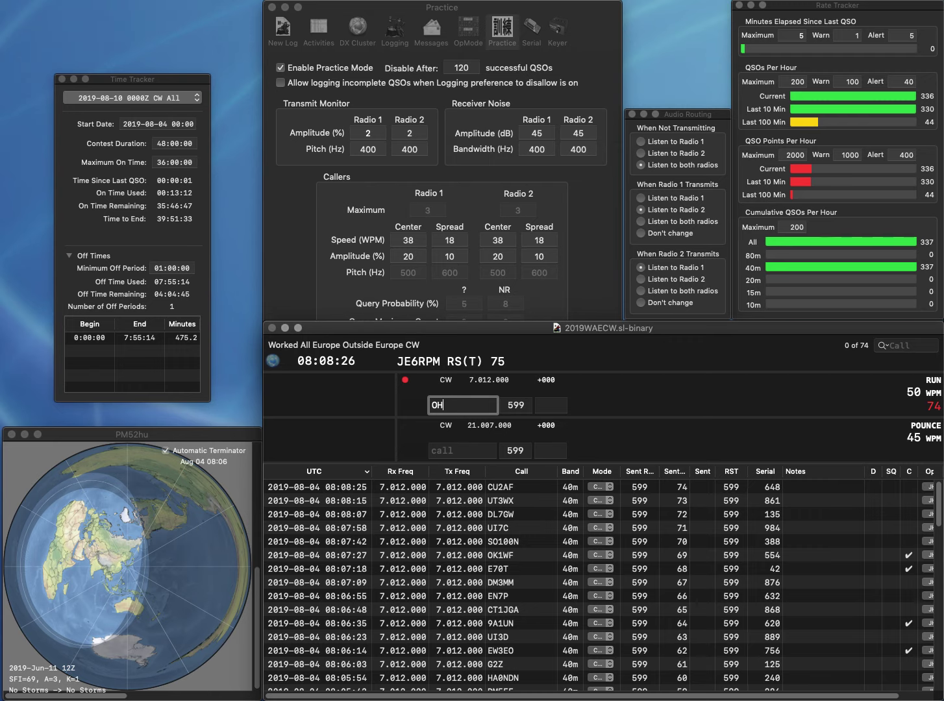
key(space)
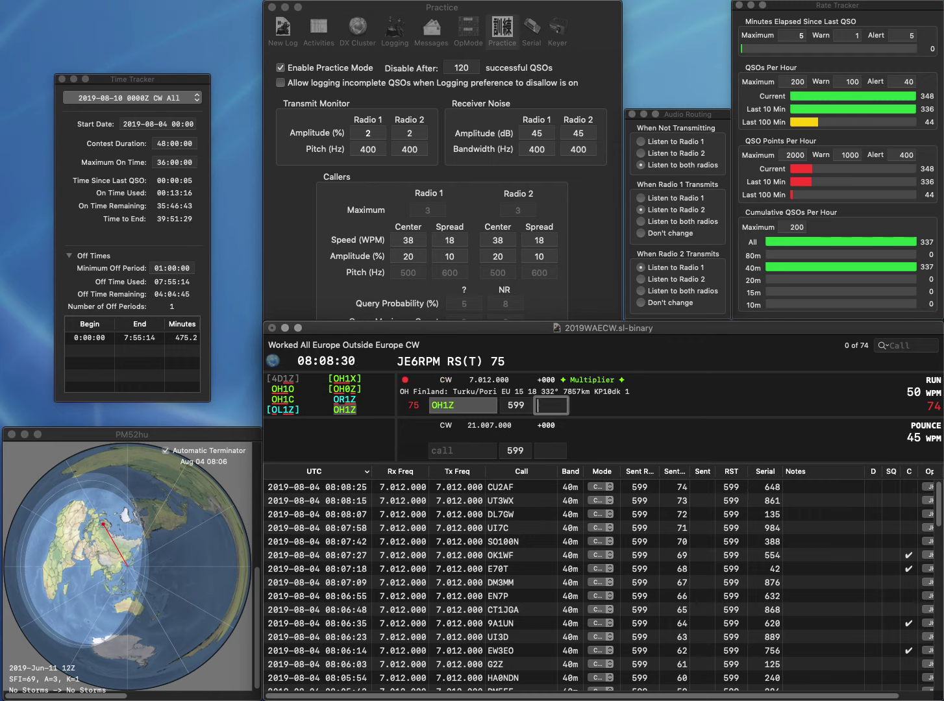
text(426)
key(Return)
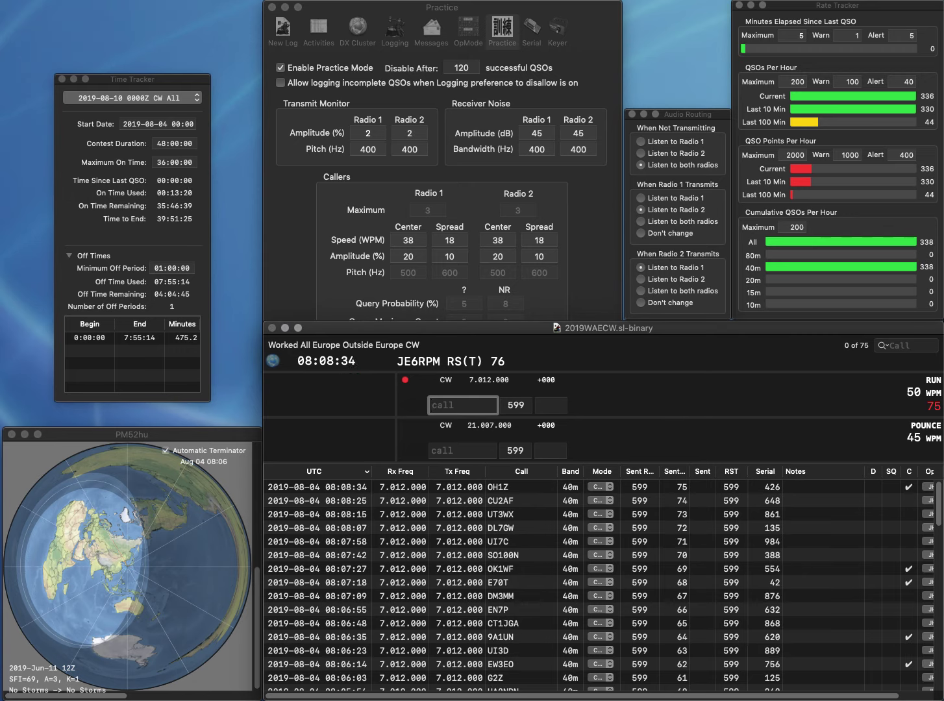
Log a contact with LX8M on the 7.012 MHz run radio, with received serial 506.
text(LX8)
text(M)
key(Return)
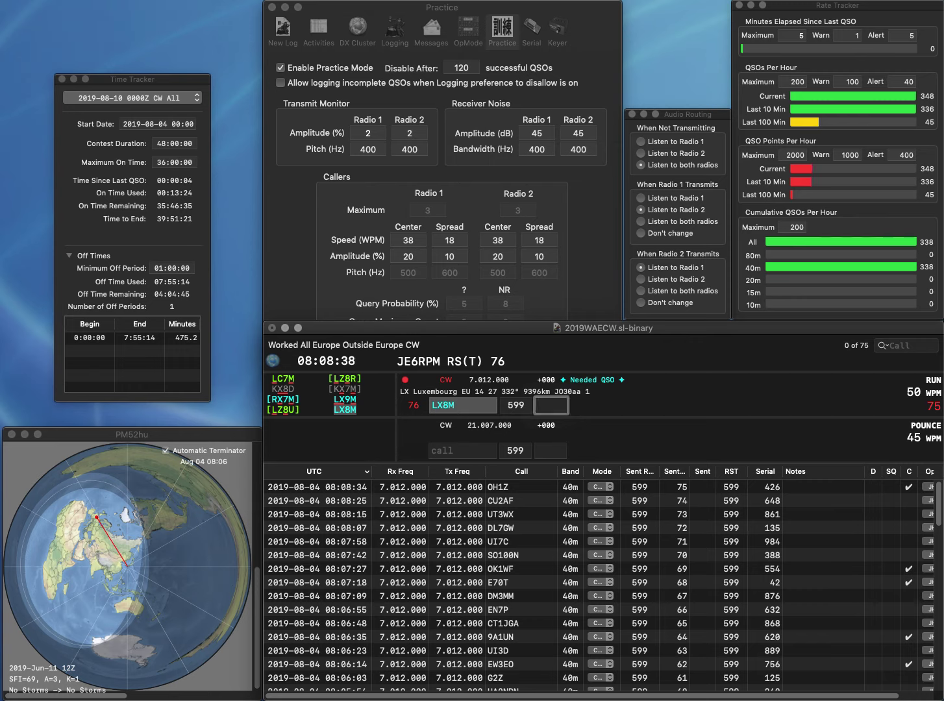
text(506)
key(Return)
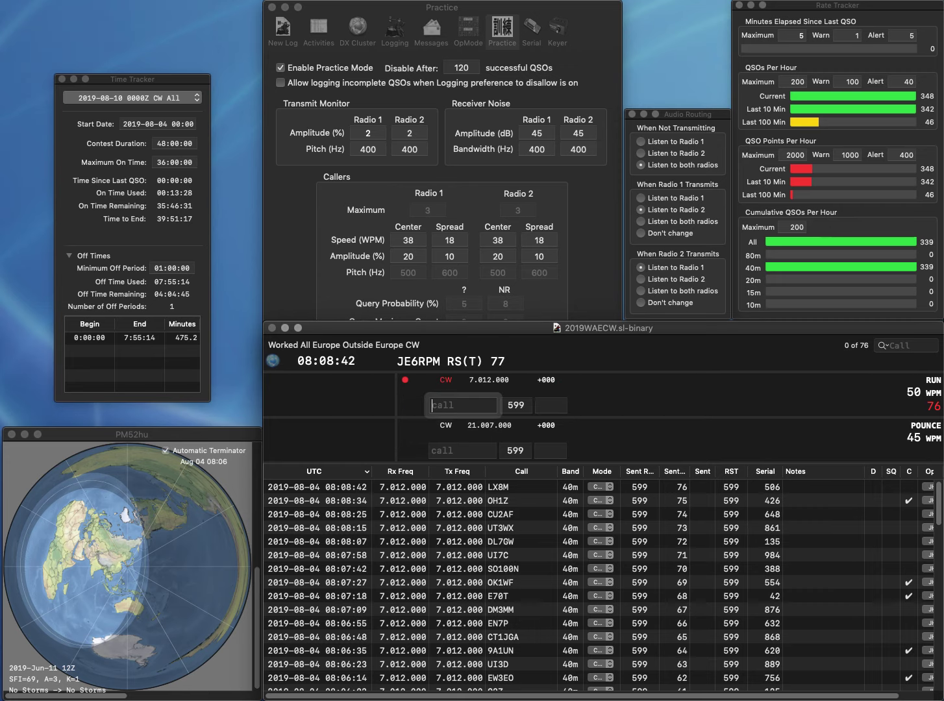
Log a contact with OK6T on the 7.012 MHz run radio, with received serial 60.
text(OK6T)
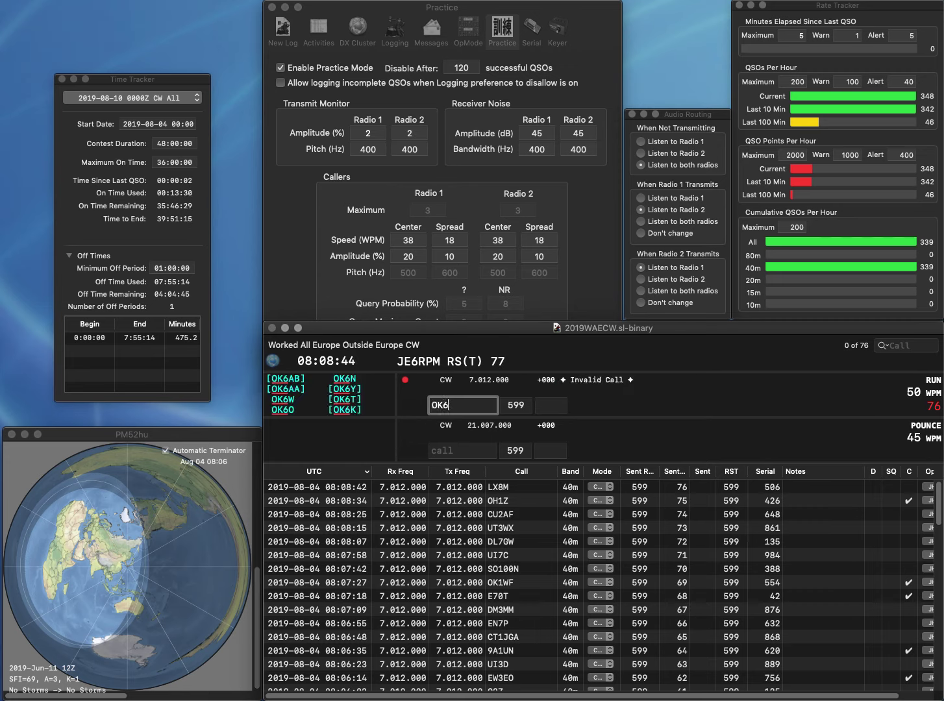
key(Return)
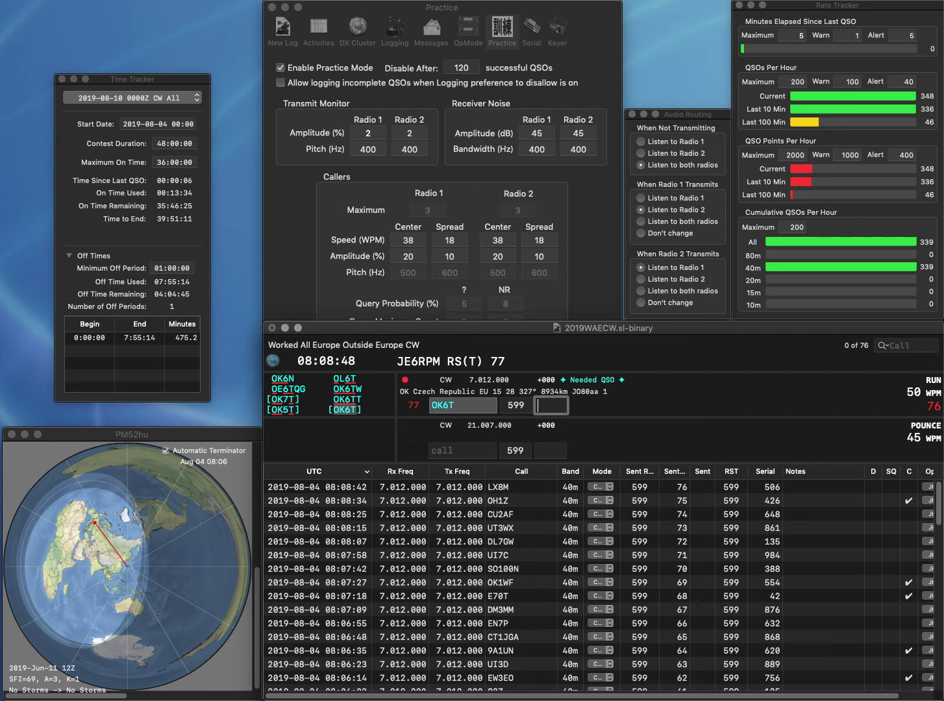
text(60)
key(Return)
text(DK1WA)
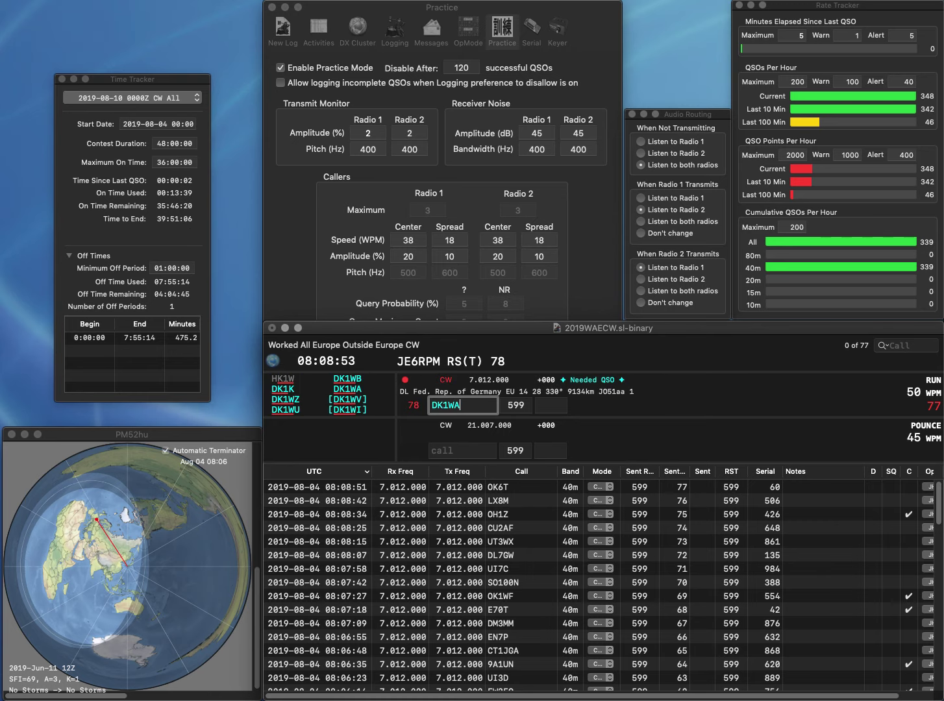
key(Tab)
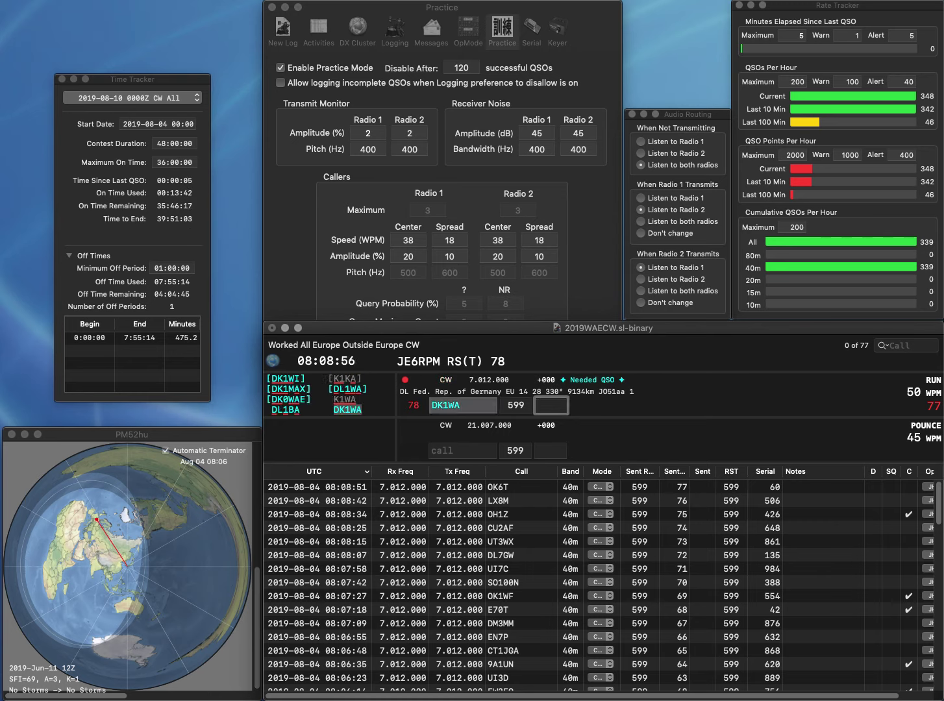
text(844)
key(Return)
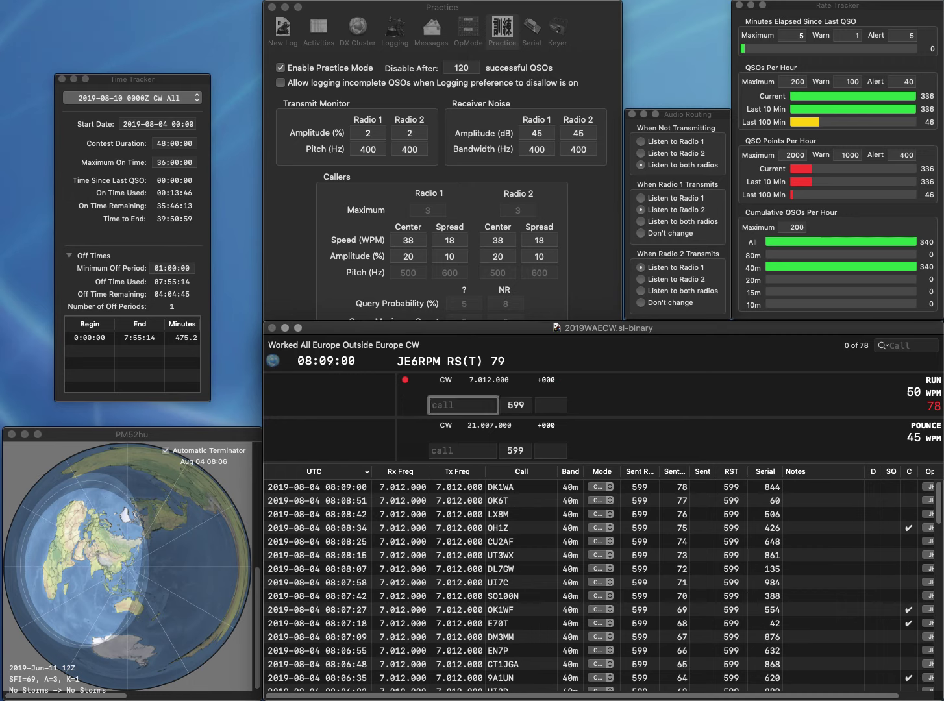
Log a contact with OK1UKV on the 7.012 MHz run radio, with received serial 762.
text(OK1)
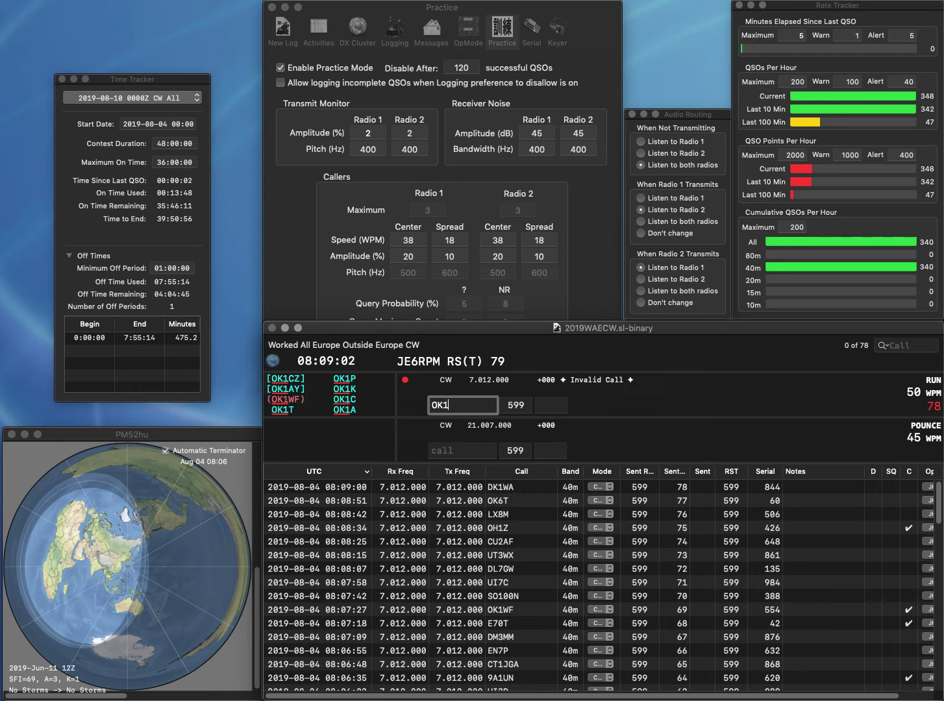
text(UKV)
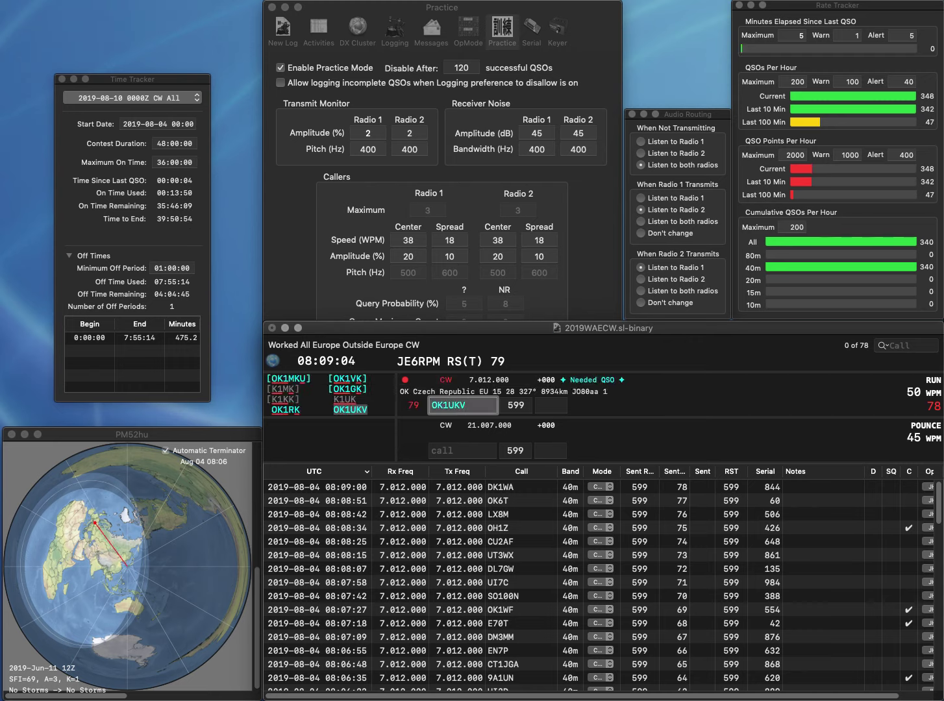
key(Tab)
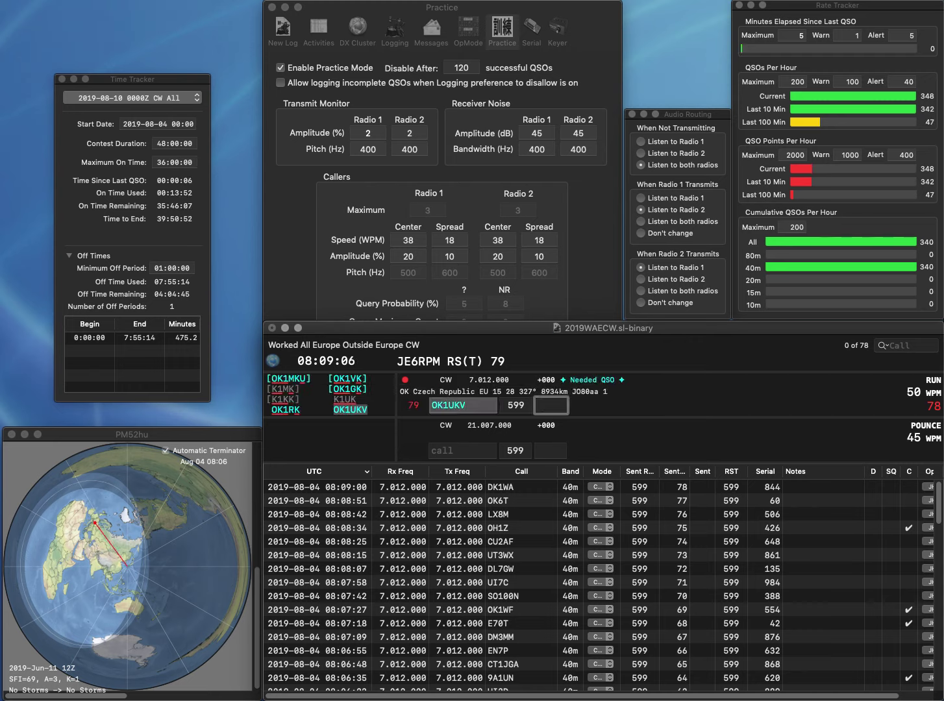
text(762)
key(Return)
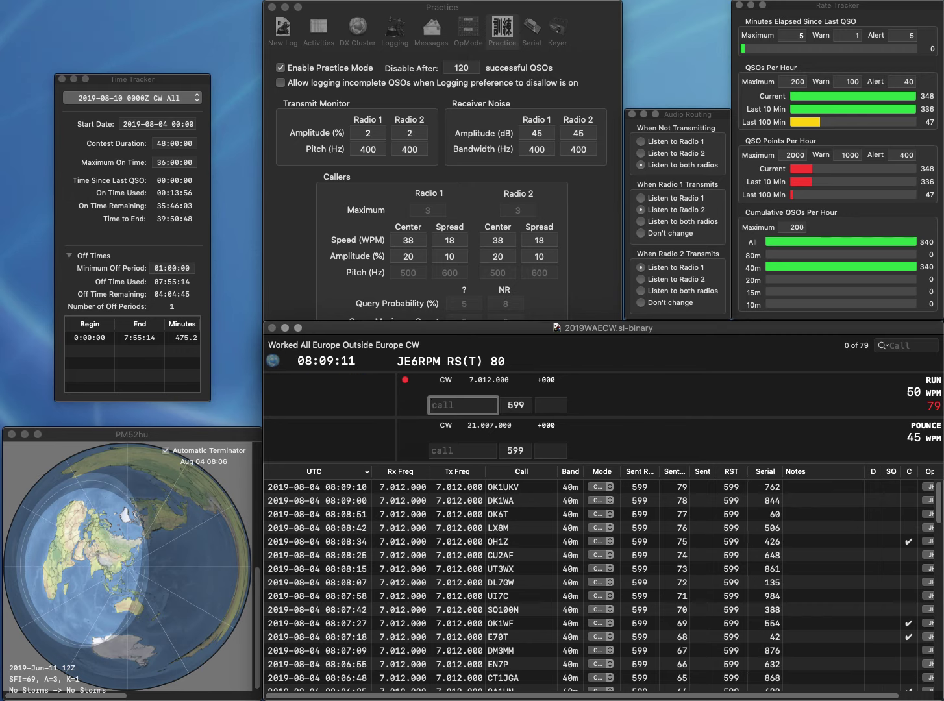
text(LY2X)
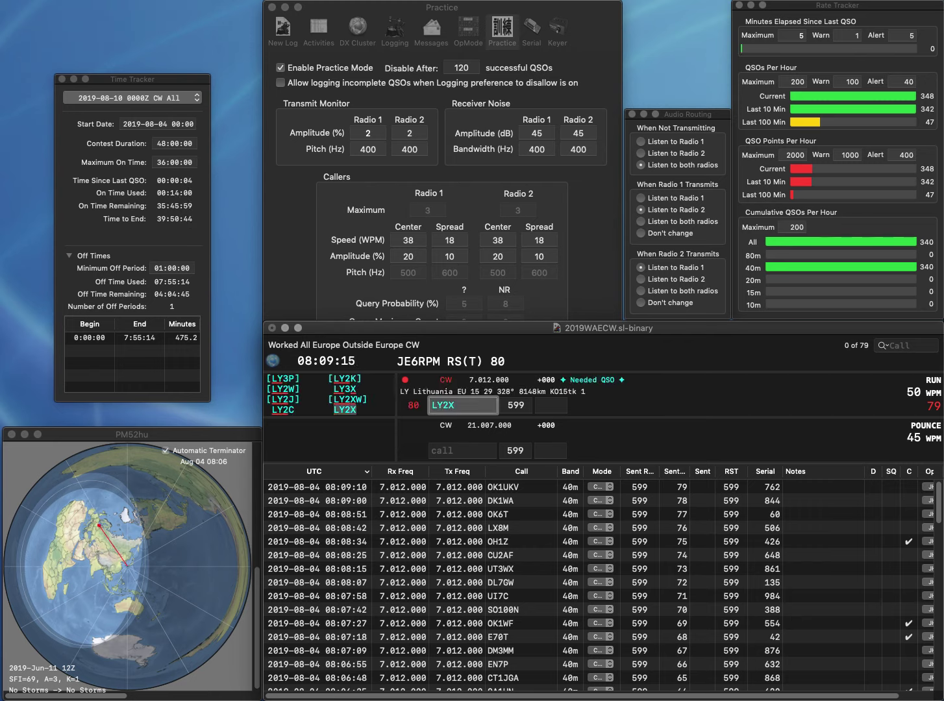
key(Return)
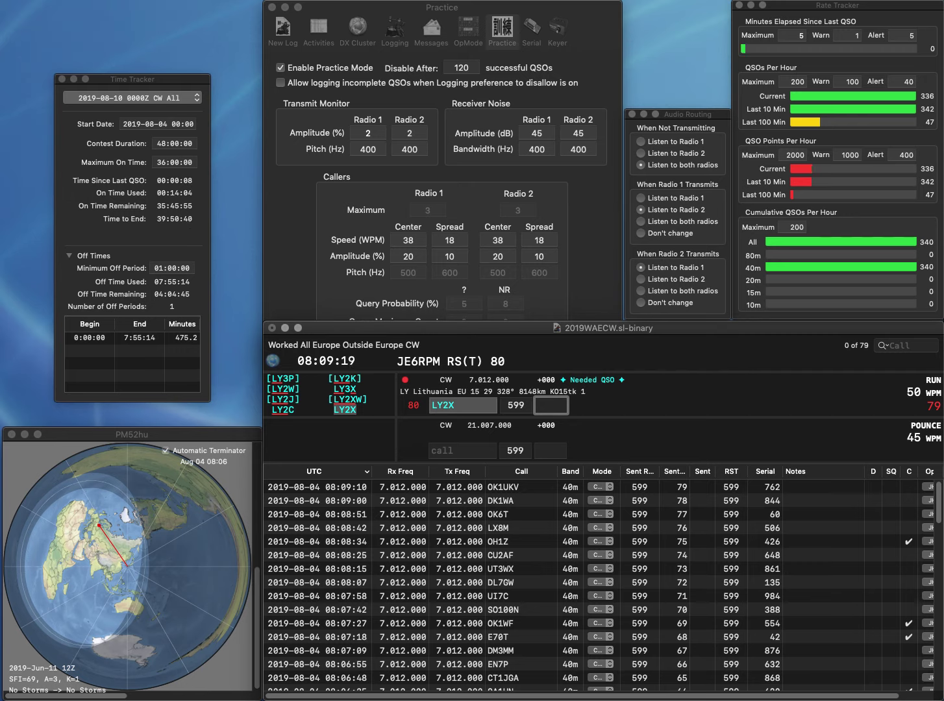
text(429)
key(Return)
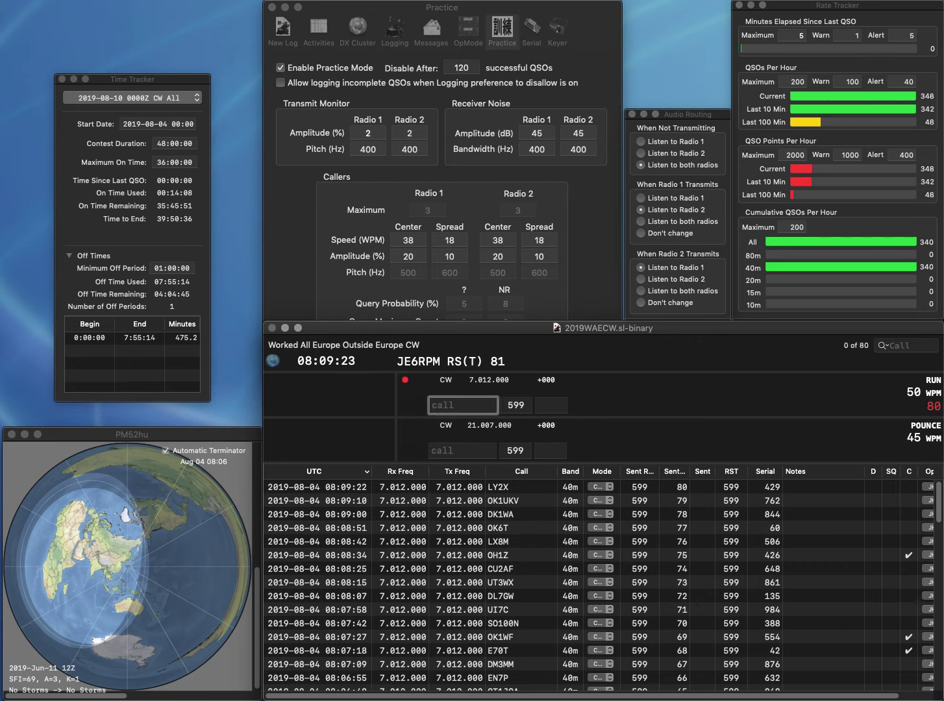
text(R3KCW)
key(space)
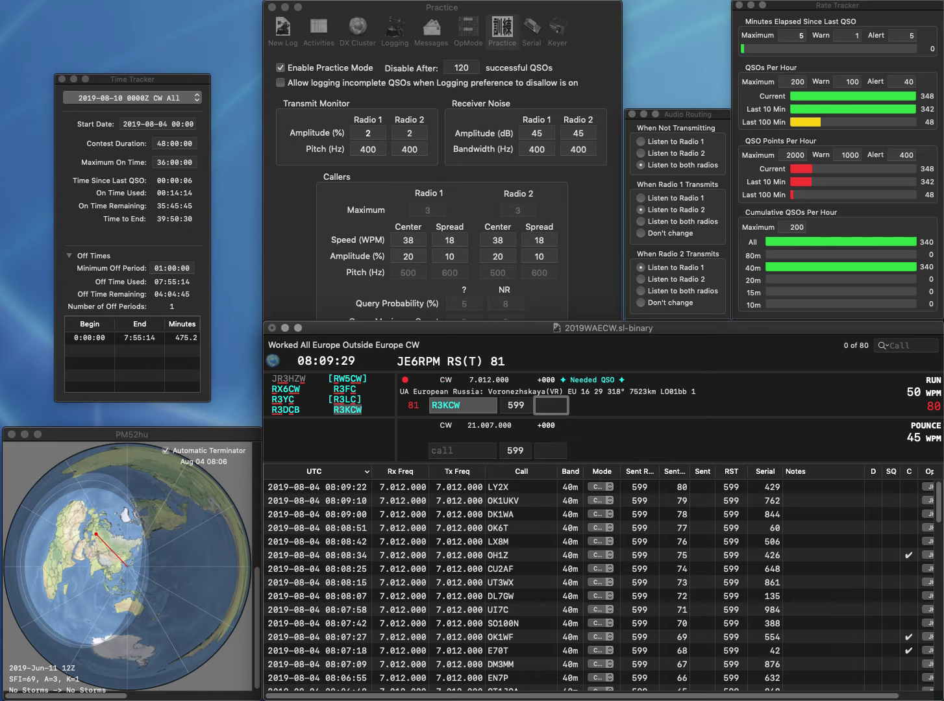
text(470)
key(Return)
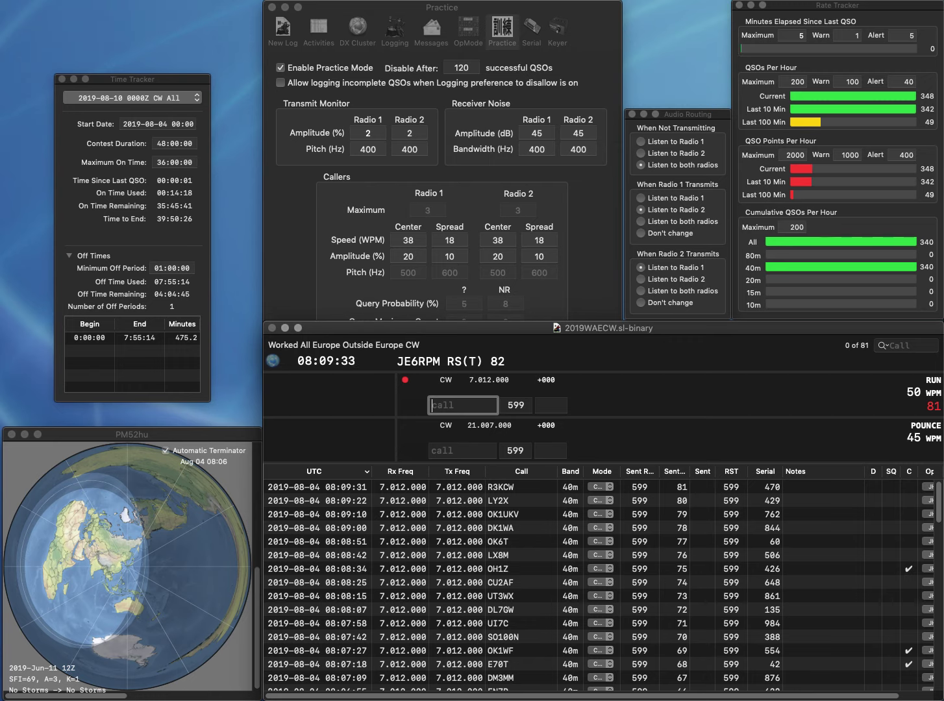
Log a contact with SP3AU on the 7.012 MHz run radio, with received serial 793.
text(SP3AU)
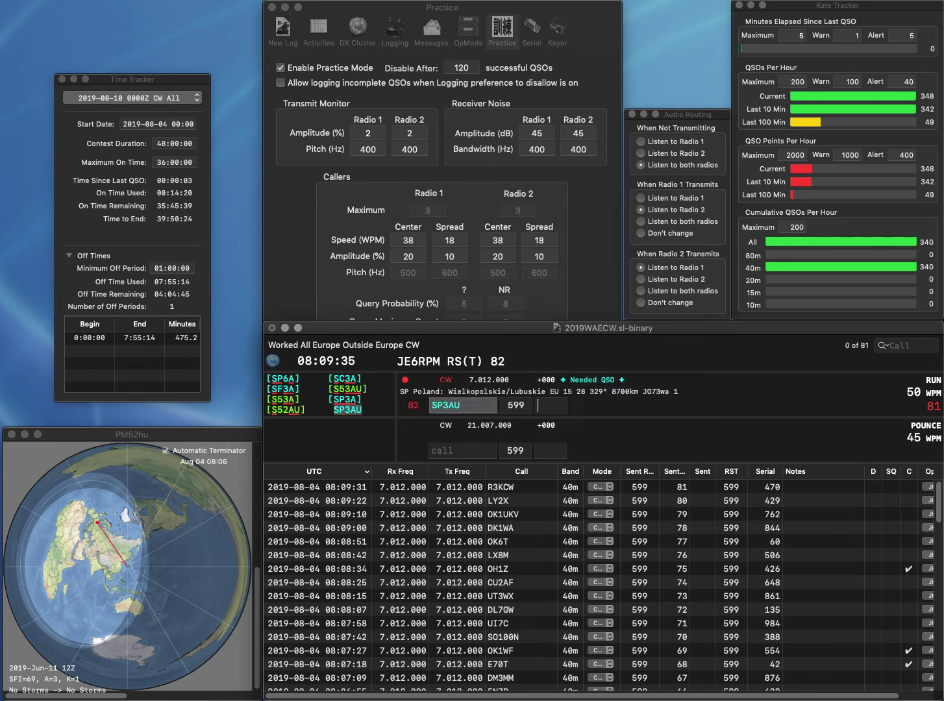
key(space)
text(793)
key(Return)
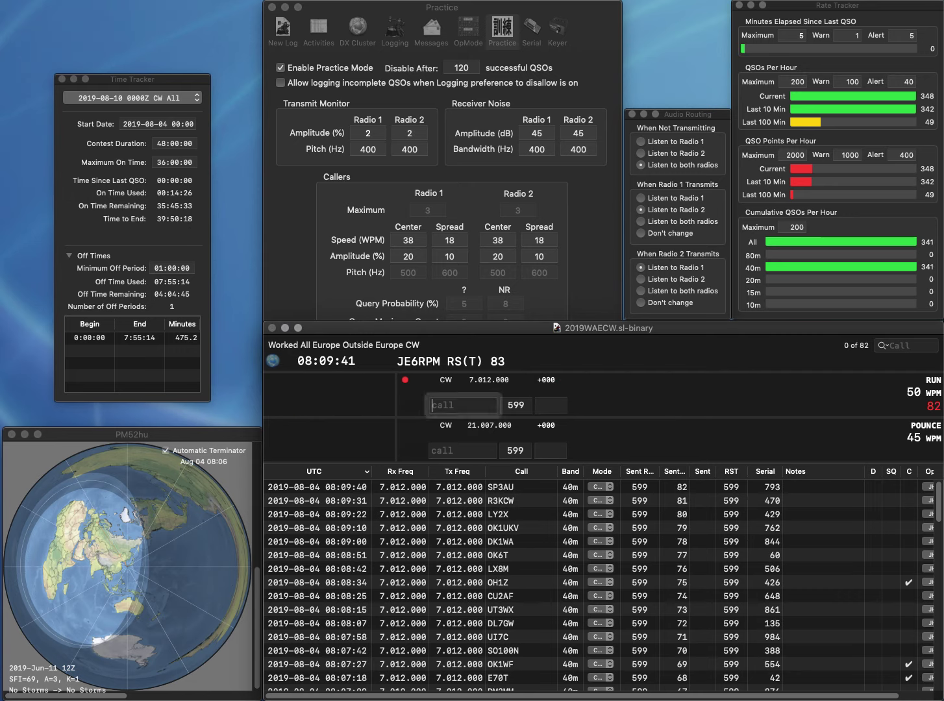
Log a contact with DJ3NJ on the 7.012 MHz run radio, with received serial 373.
text(DJ)
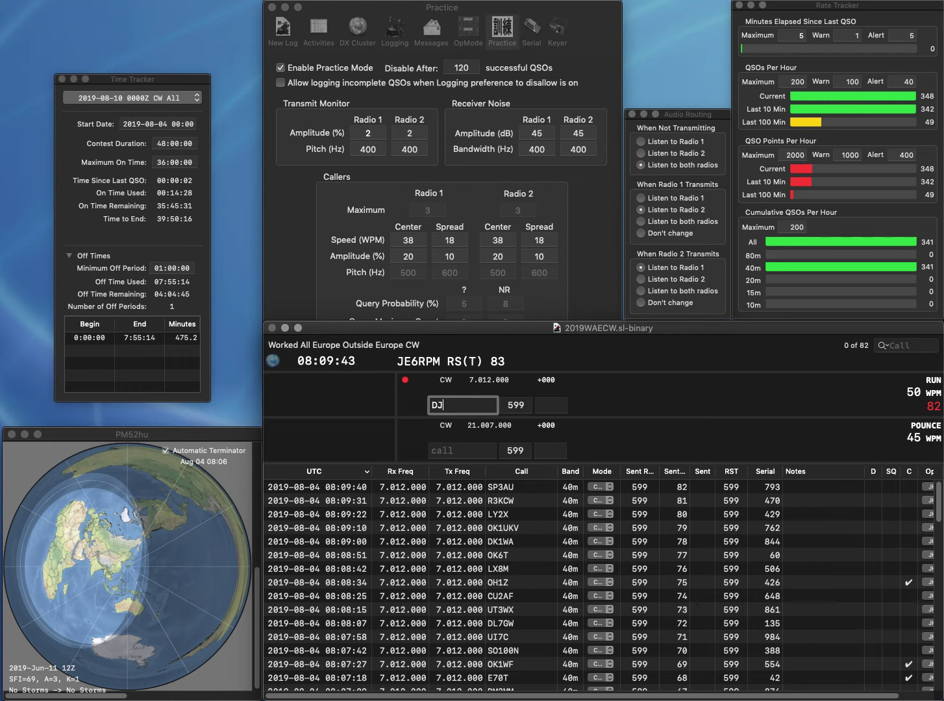
text(3NJ)
key(space)
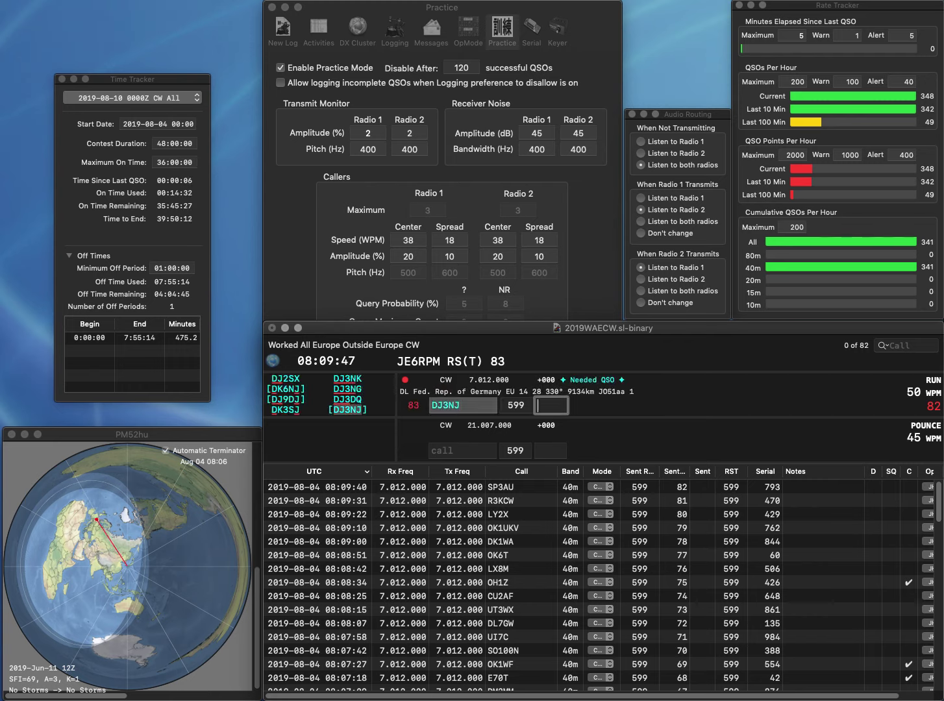
text(373)
key(Return)
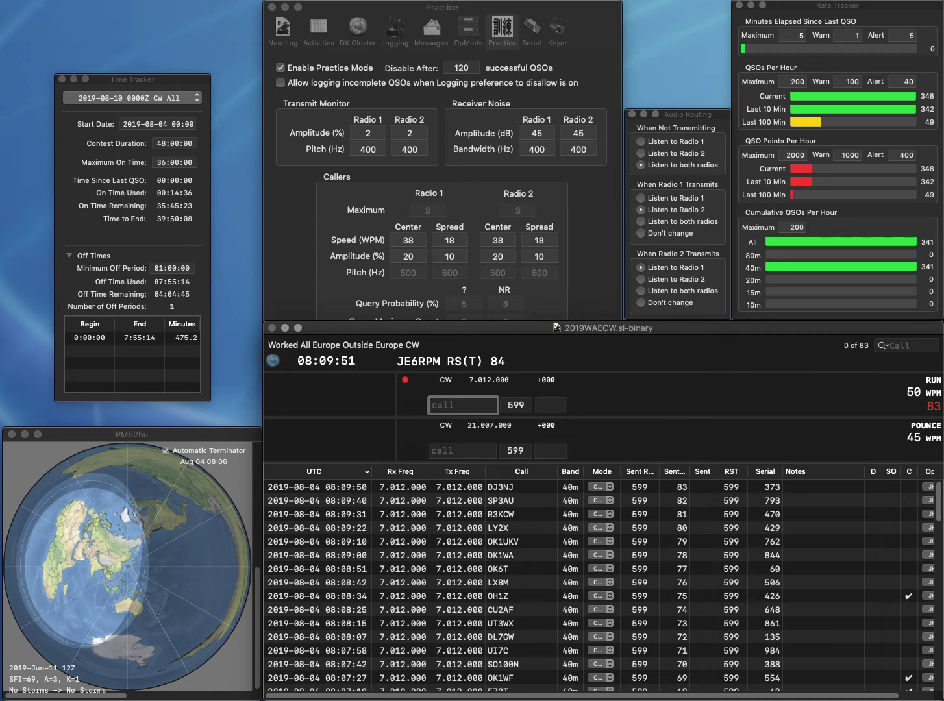
Log a contact with 9A2N on the 7.012 MHz run radio, with received serial 174.
text(9A2N)
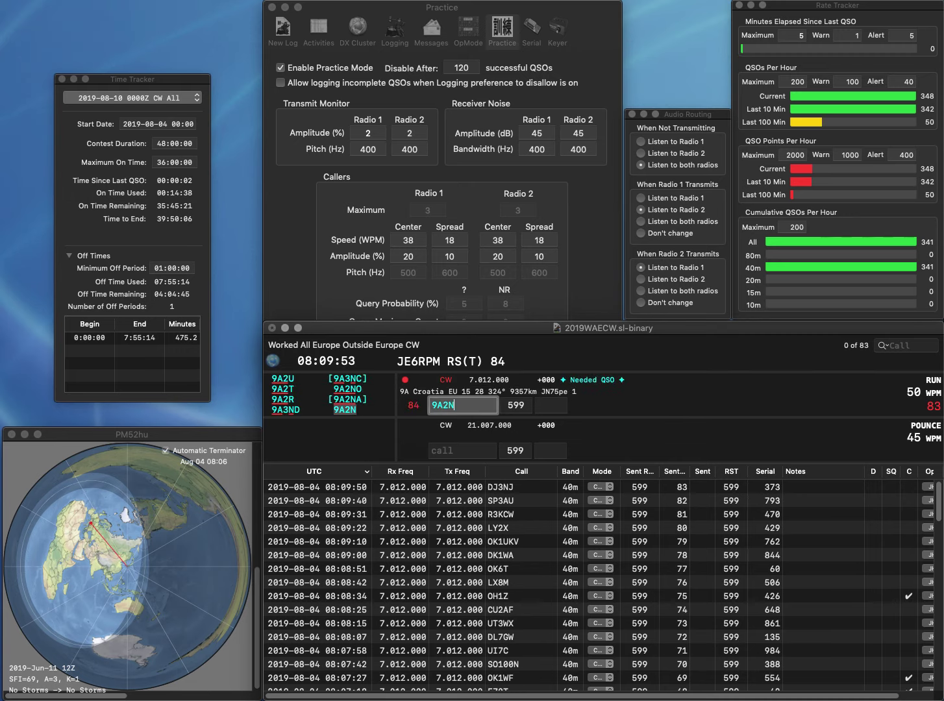
key(Return)
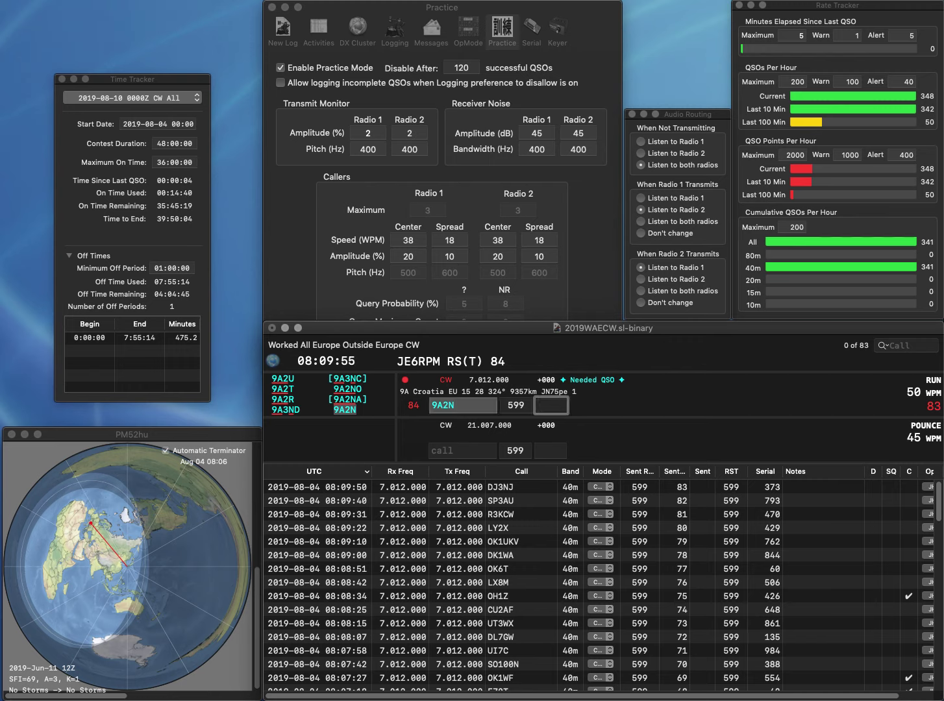
text(1)
key(Return)
text(DO1)
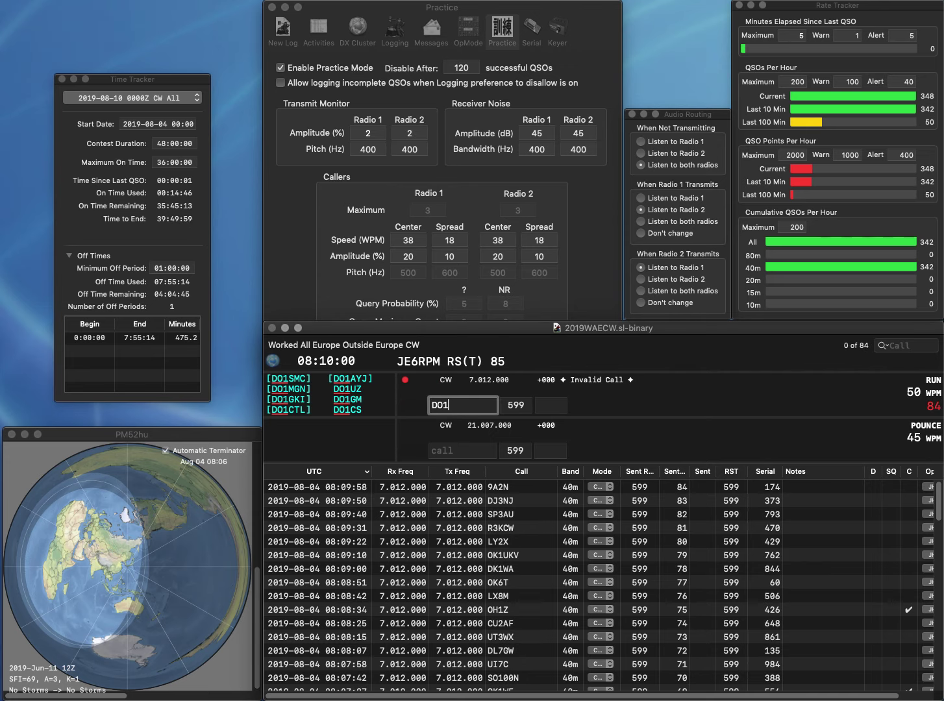
text(CTL)
key(space)
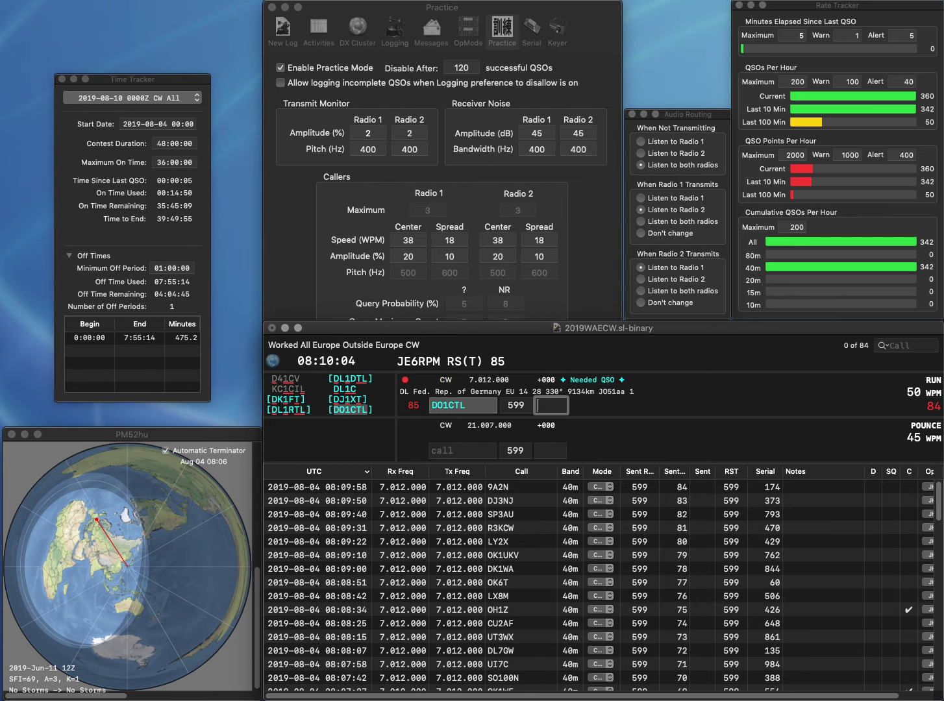
text(840)
key(Return)
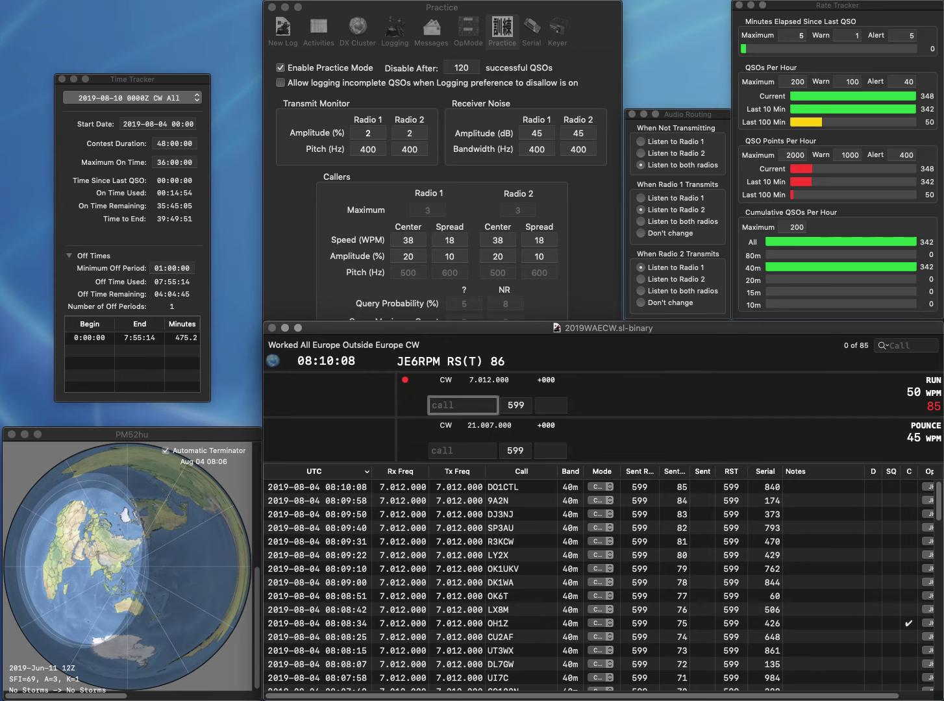
Log a contact with DK0TA on the 7.012 MHz run radio, with received serial 41.
text(DK0TA)
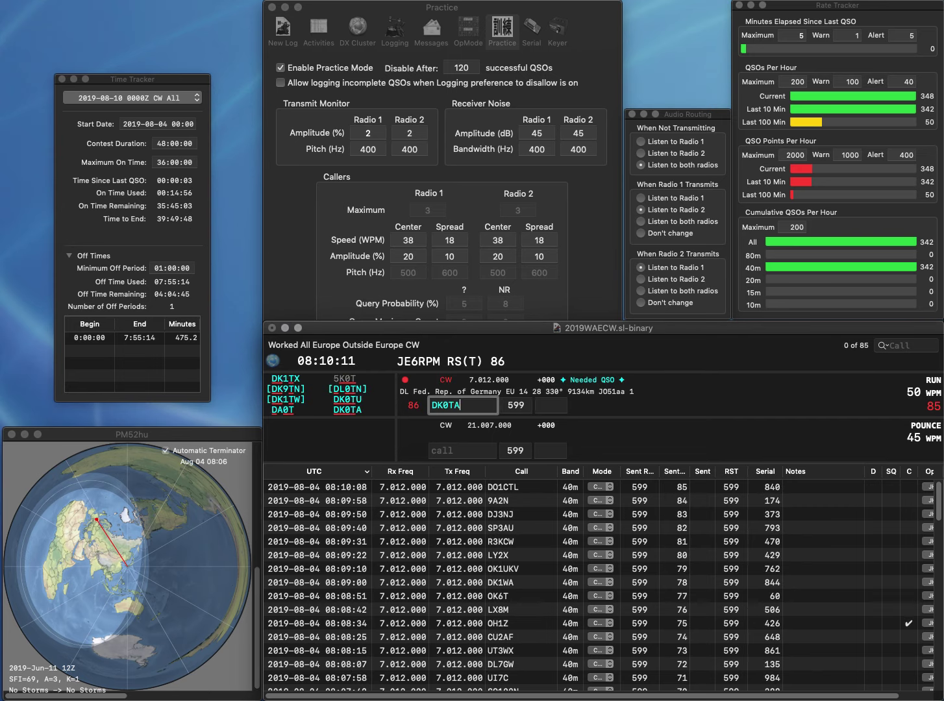
key(Return)
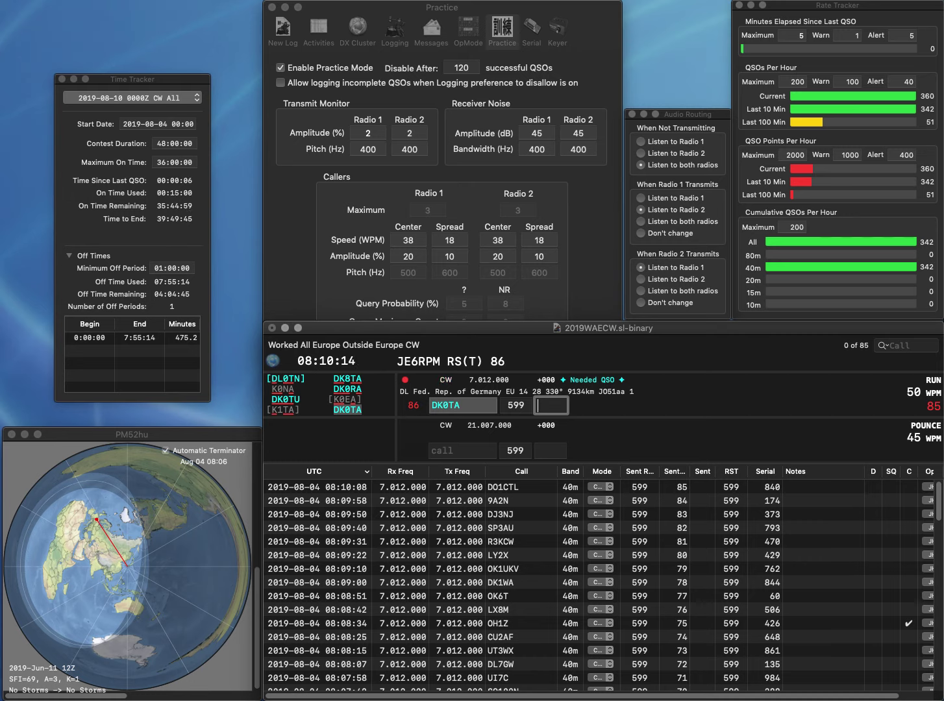
text(41)
key(Return)
text(OE5)
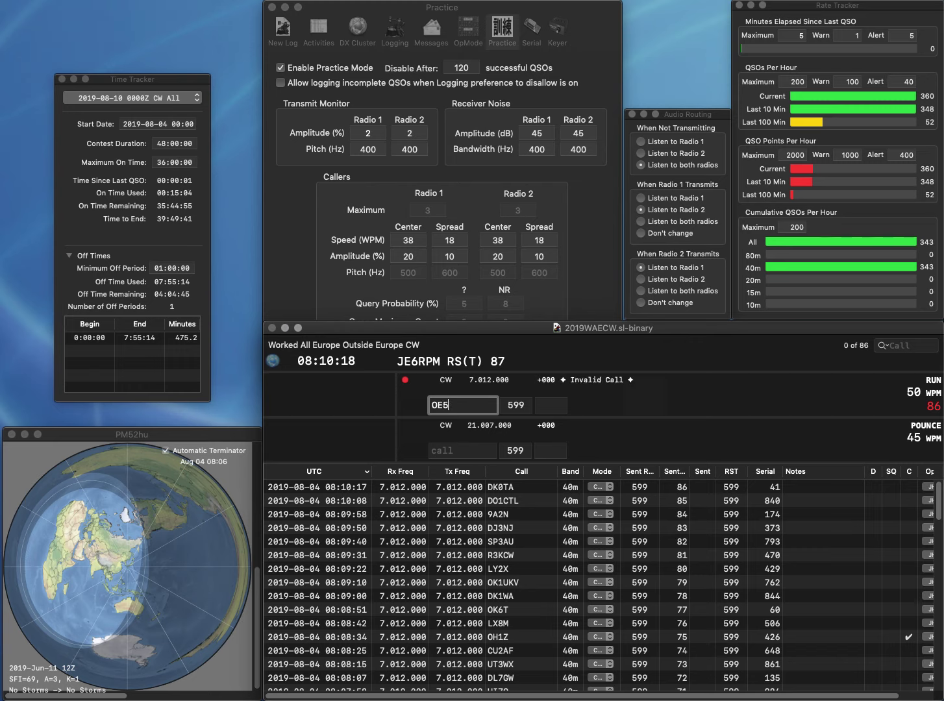
text(RLM)
key(space)
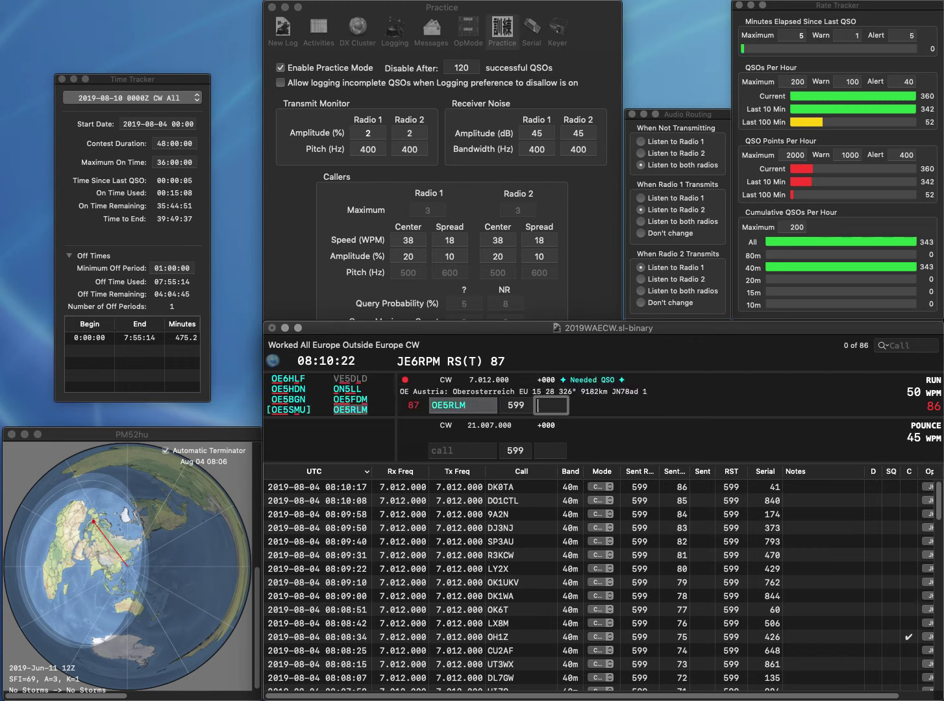
text(223)
key(Return)
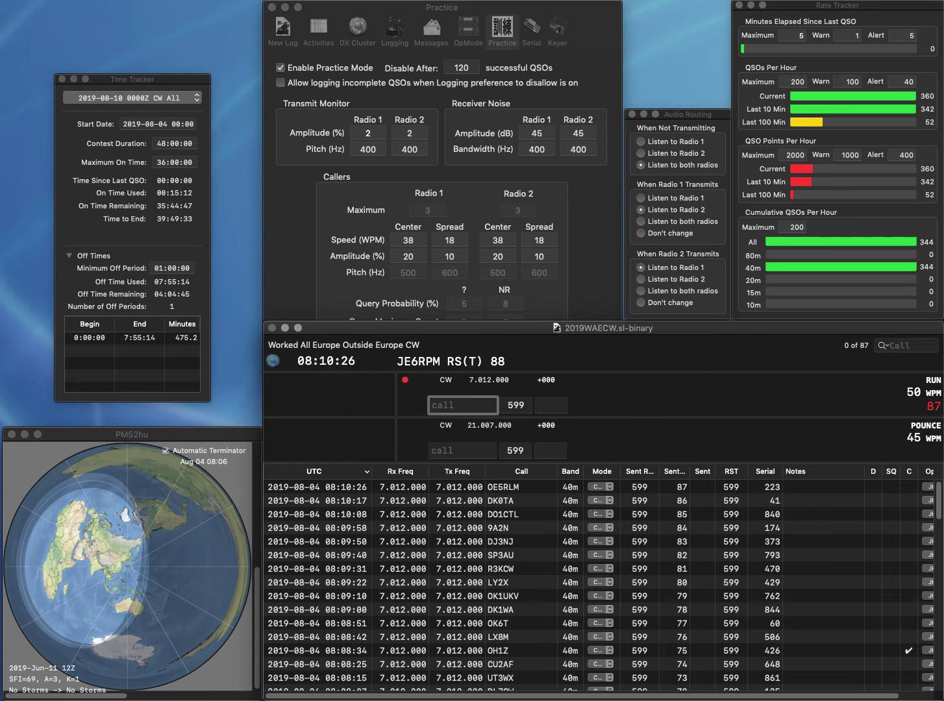
Log a contact with RM7M on the 7.012 MHz run radio, with received serial 759.
text(RM7M)
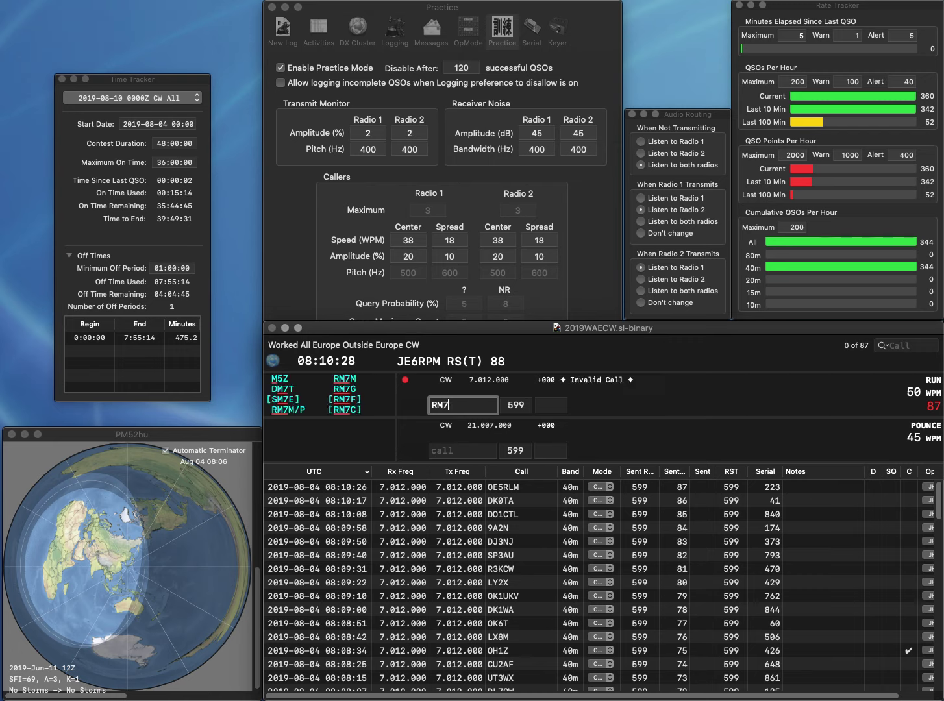
key(space)
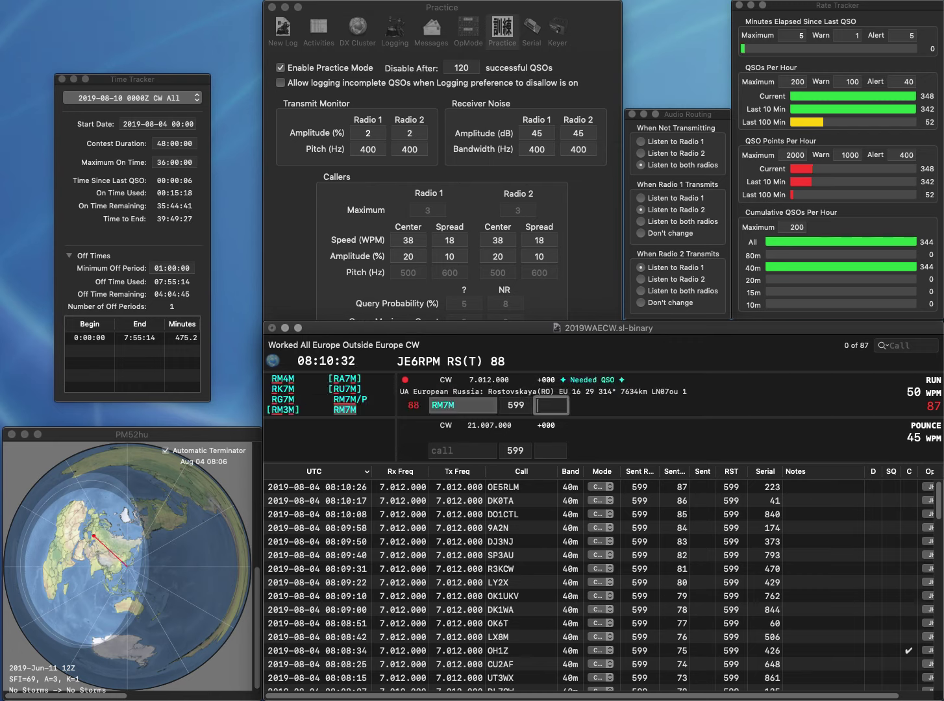
text(59)
key(Return)
text(O)
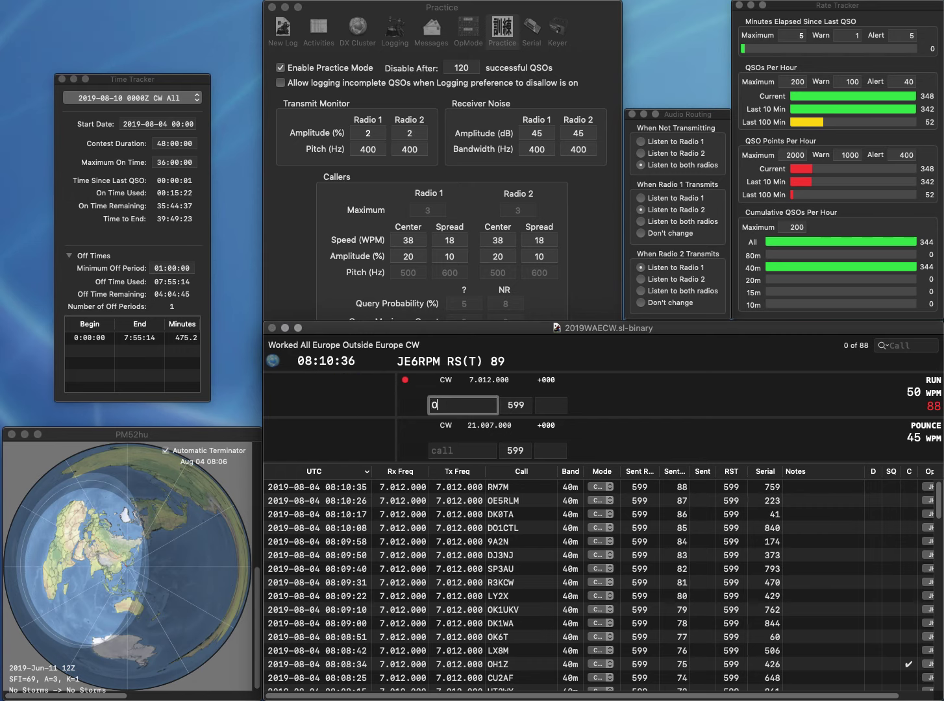
text(M3RWB)
key(space)
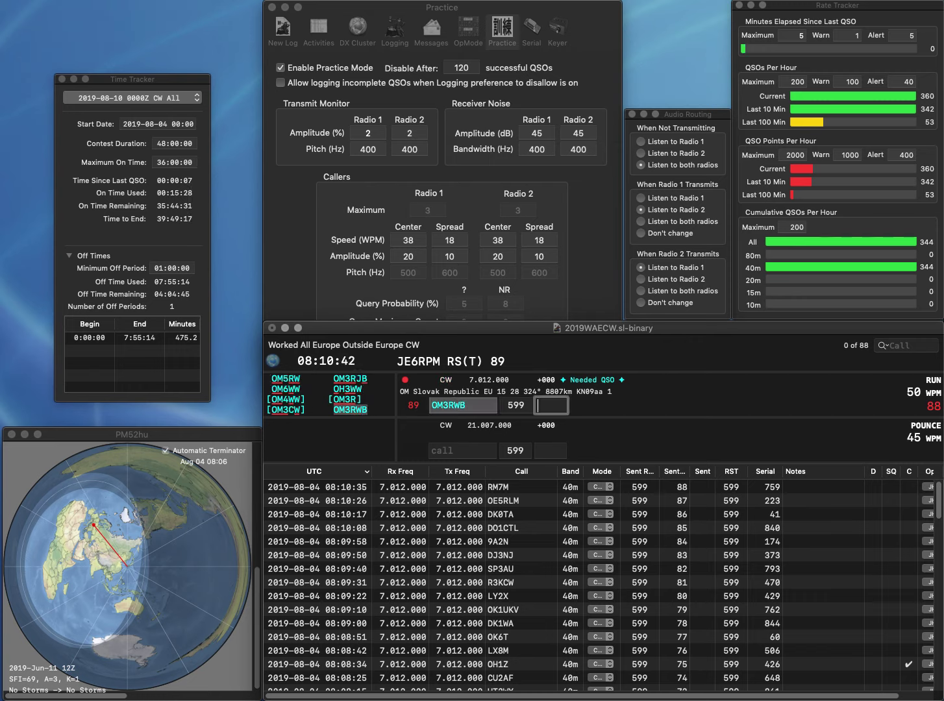
text(793)
key(Return)
Log a contact with YT7B on the 7.012 MHz run radio, with received serial 240.
text(YT7B)
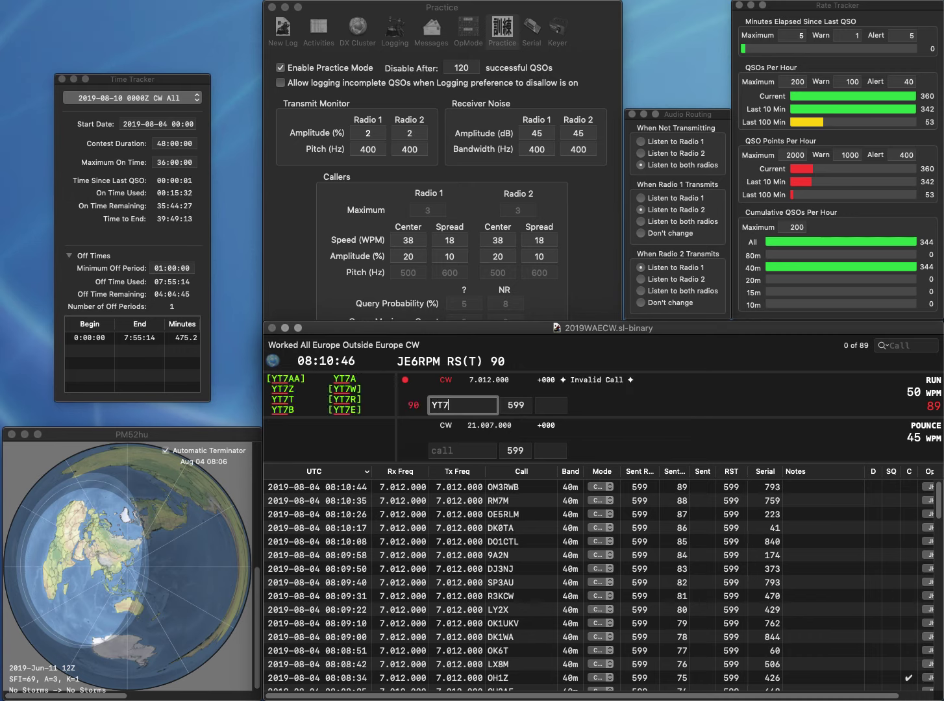
key(Return)
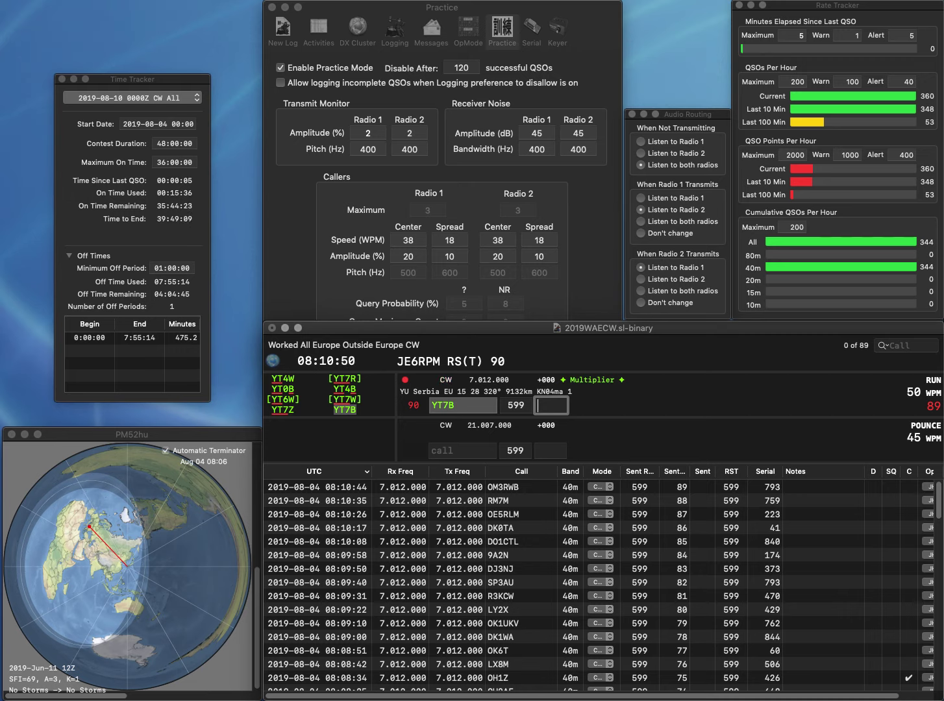
text(240)
key(Return)
text(9BBE)
key(Up)
text(D)
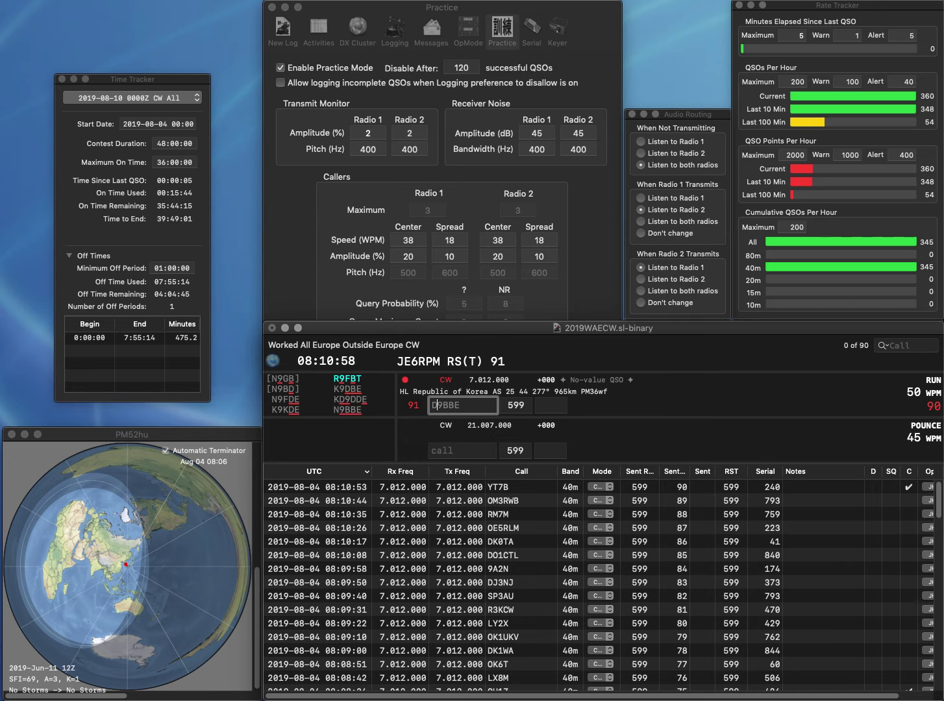
text(L)
key(space)
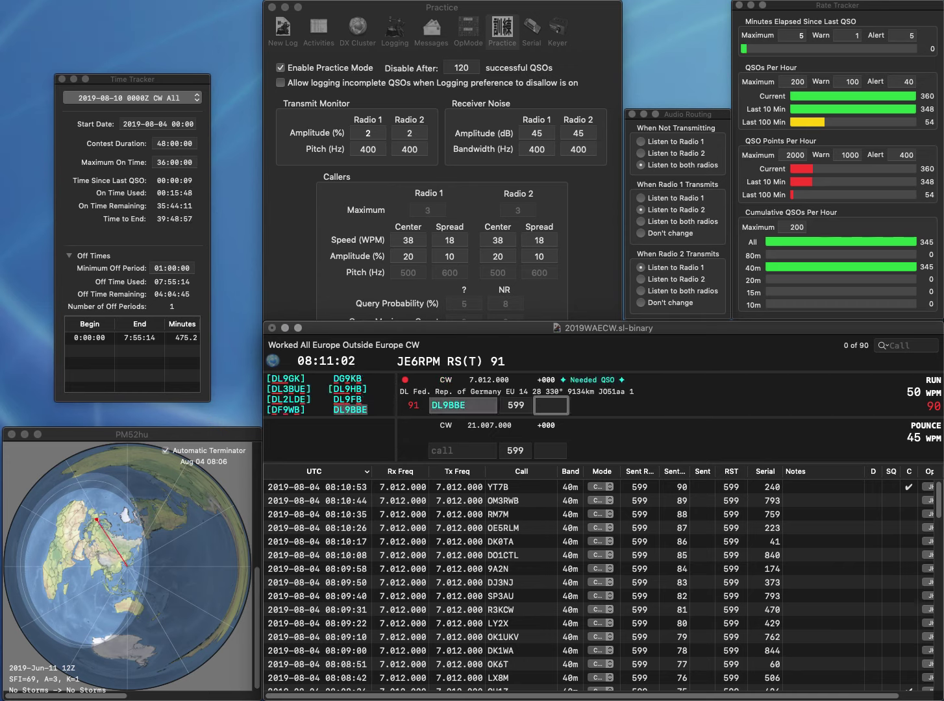
text(37)
key(Return)
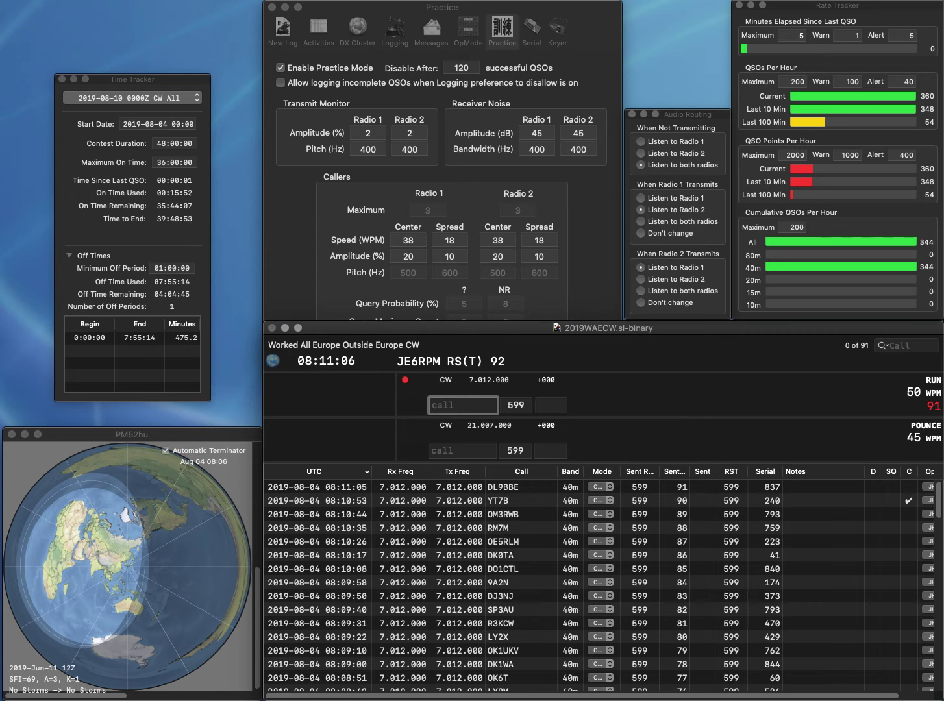
text(UY5QQ)
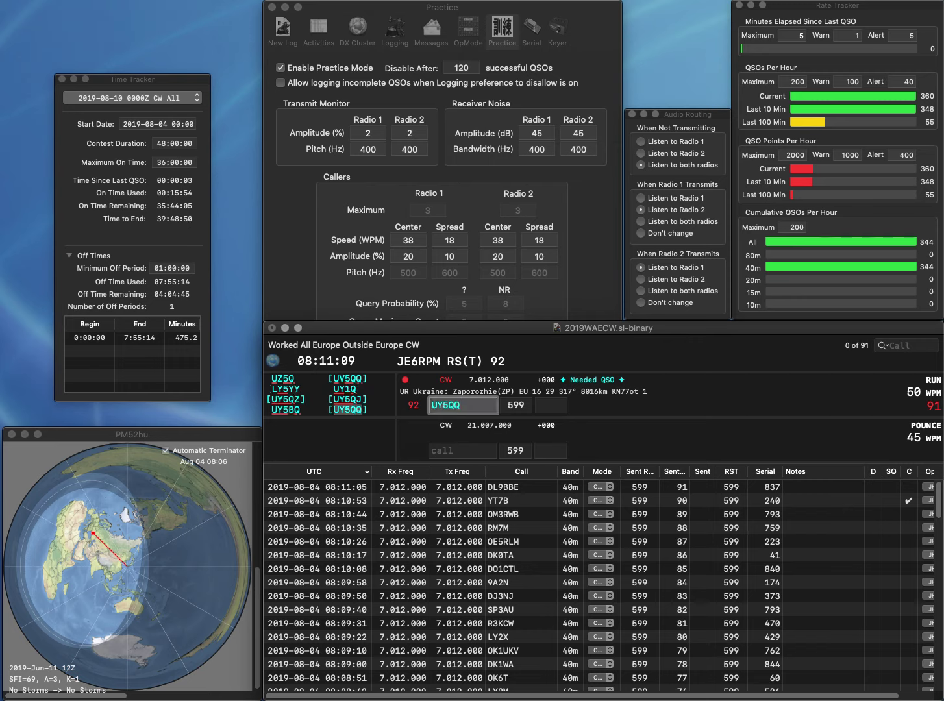
key(Tab)
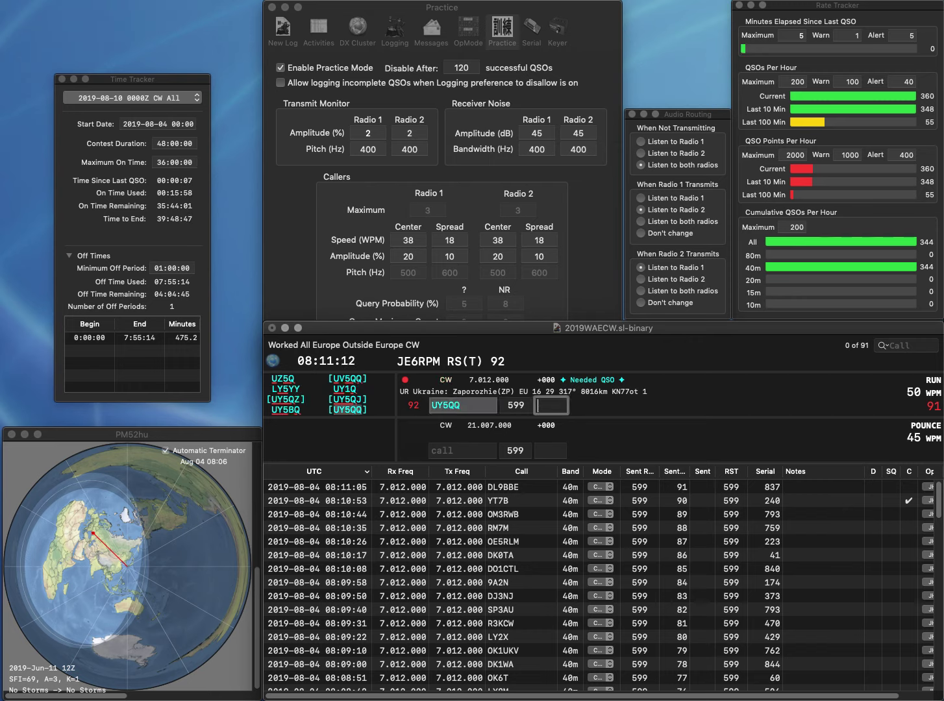
text(520)
key(Return)
text(Y)
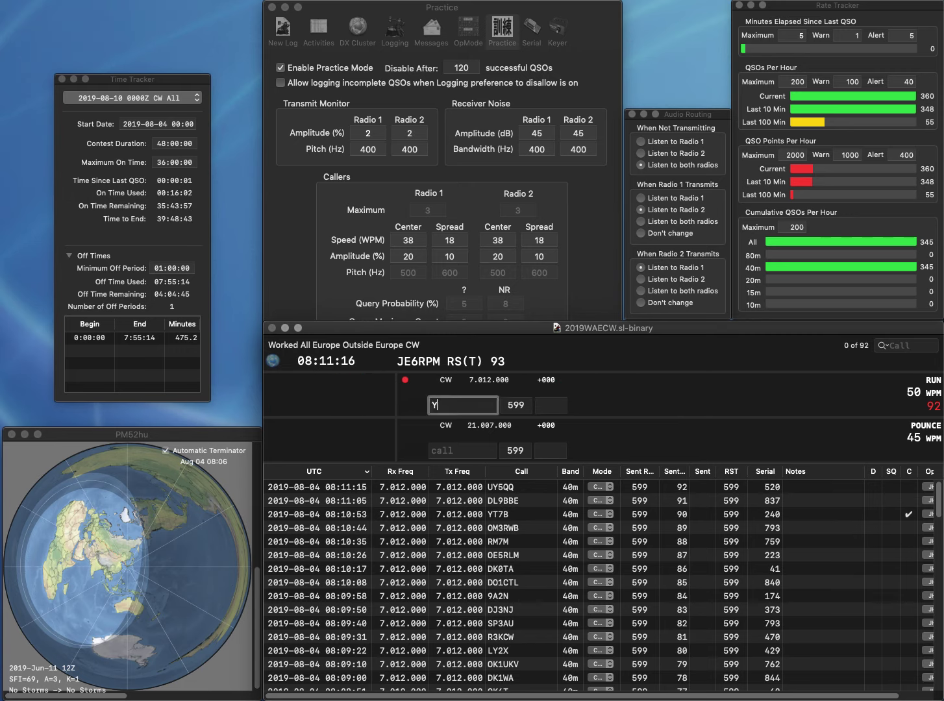
text(O3GCL)
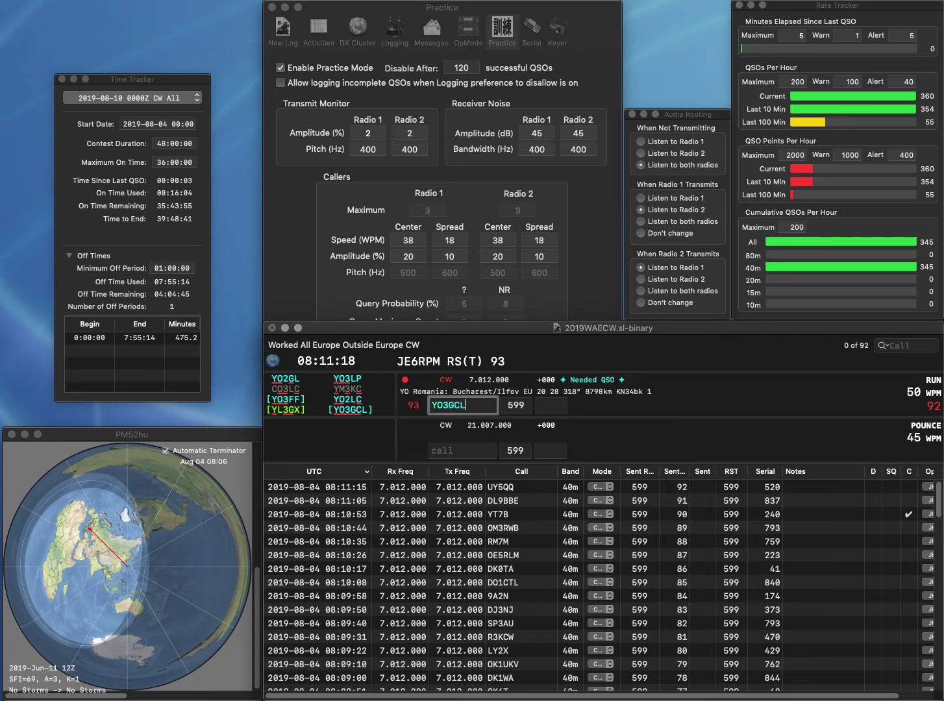
key(Return)
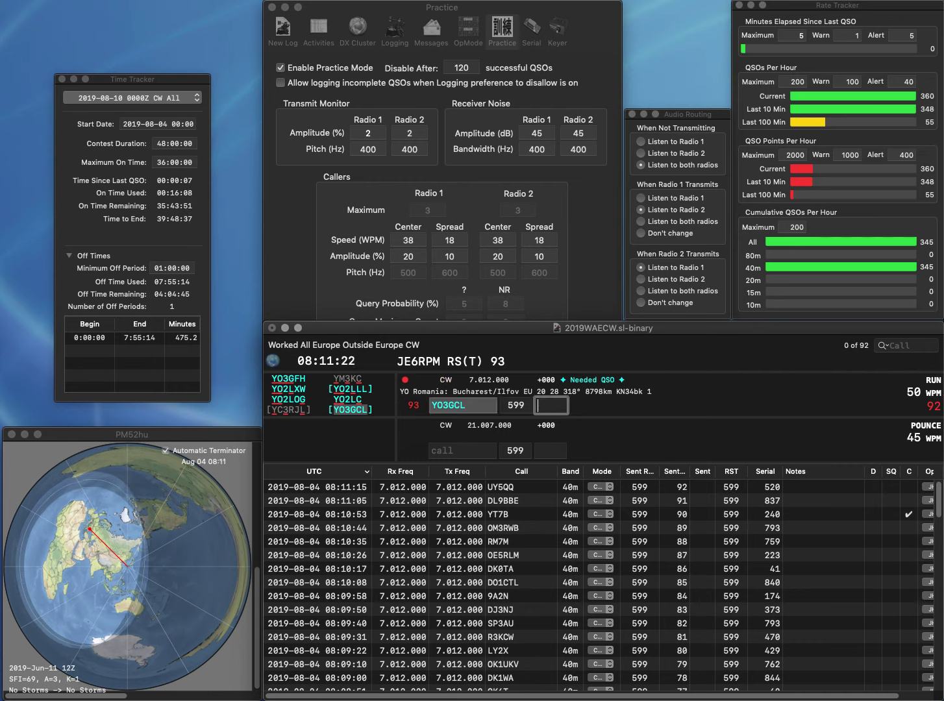
text(654)
key(Return)
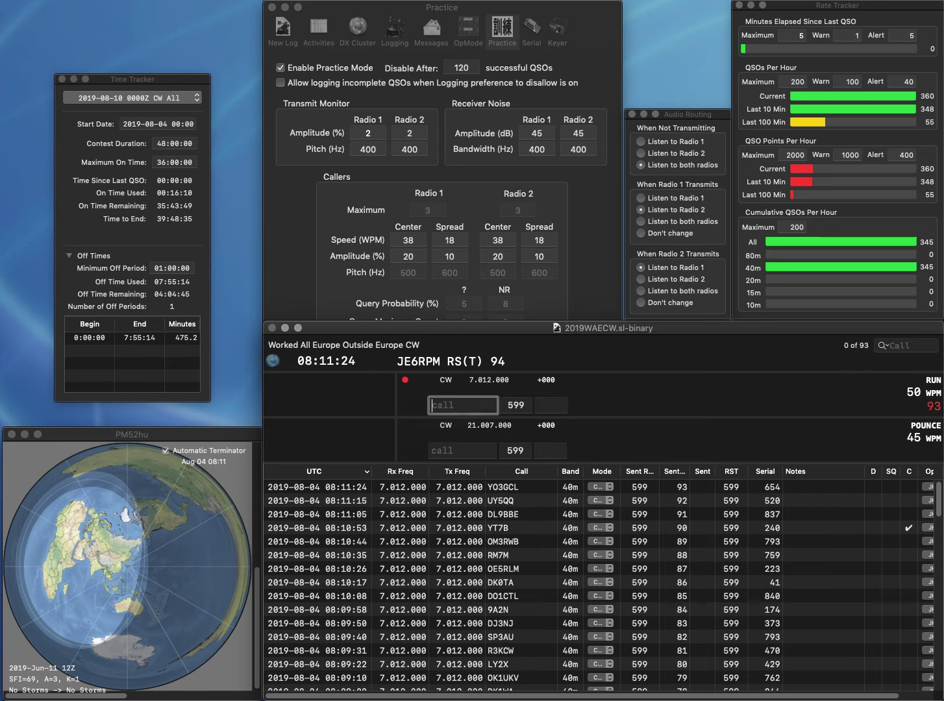
text(SP2)
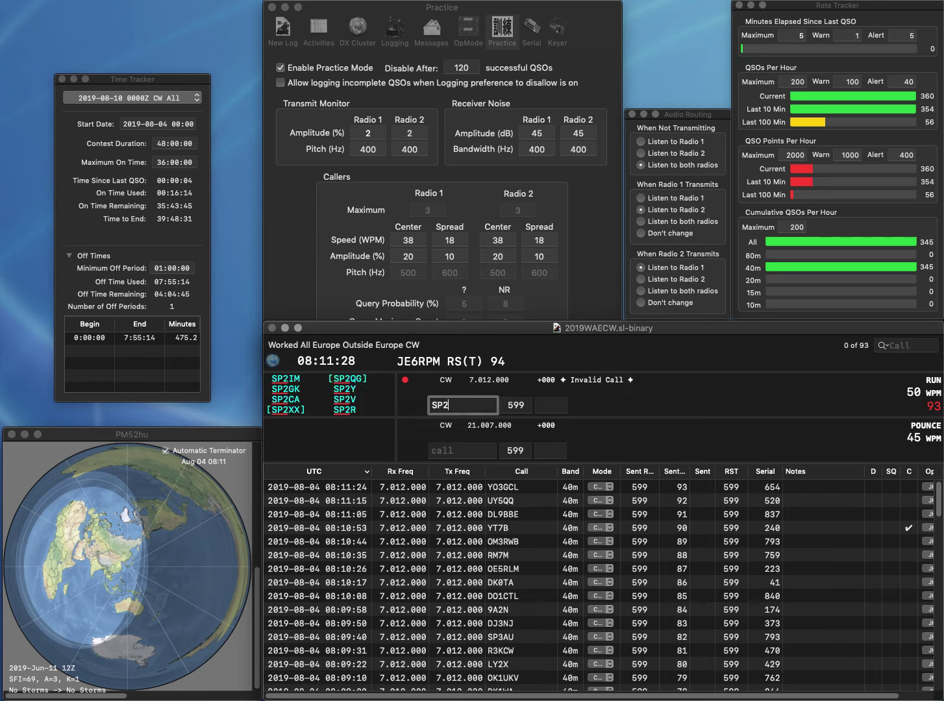
text(MW)
key(space)
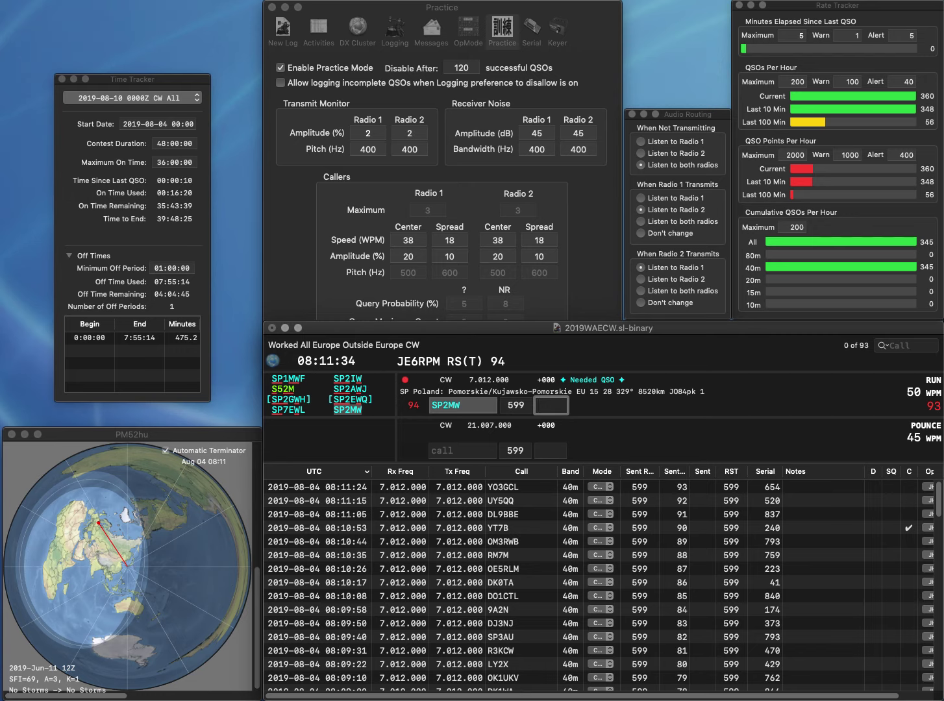
text(638)
key(Return)
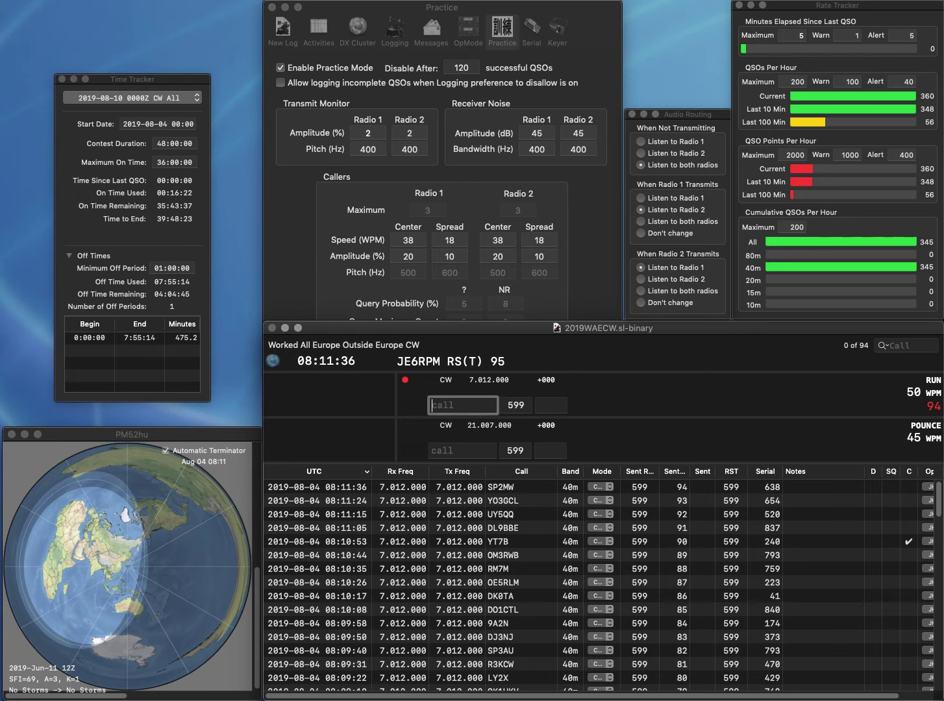
text(EE7Y)
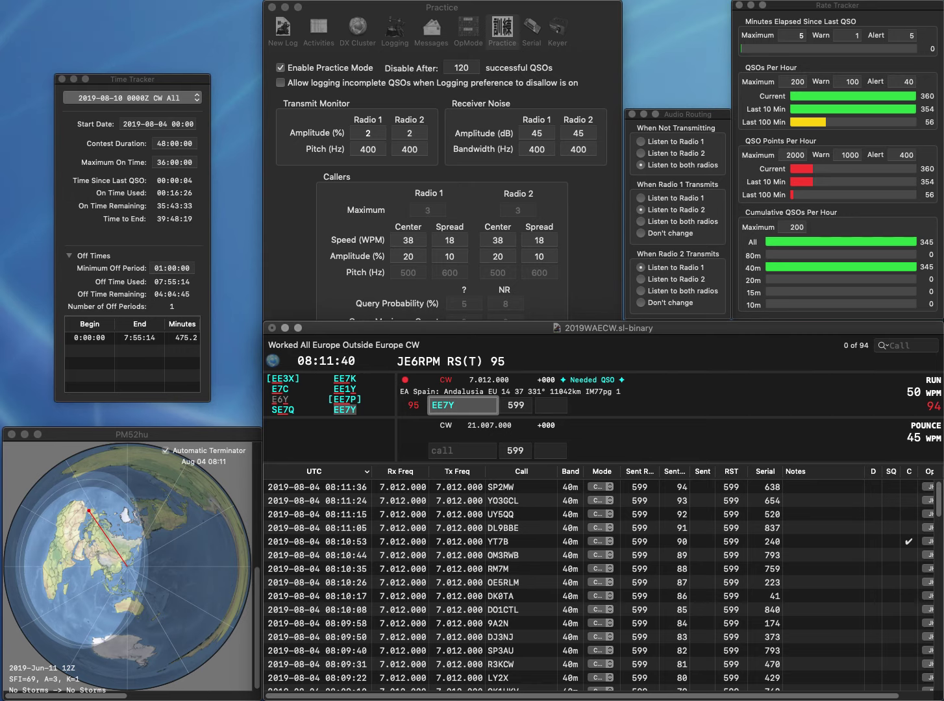
key(space)
text(6)
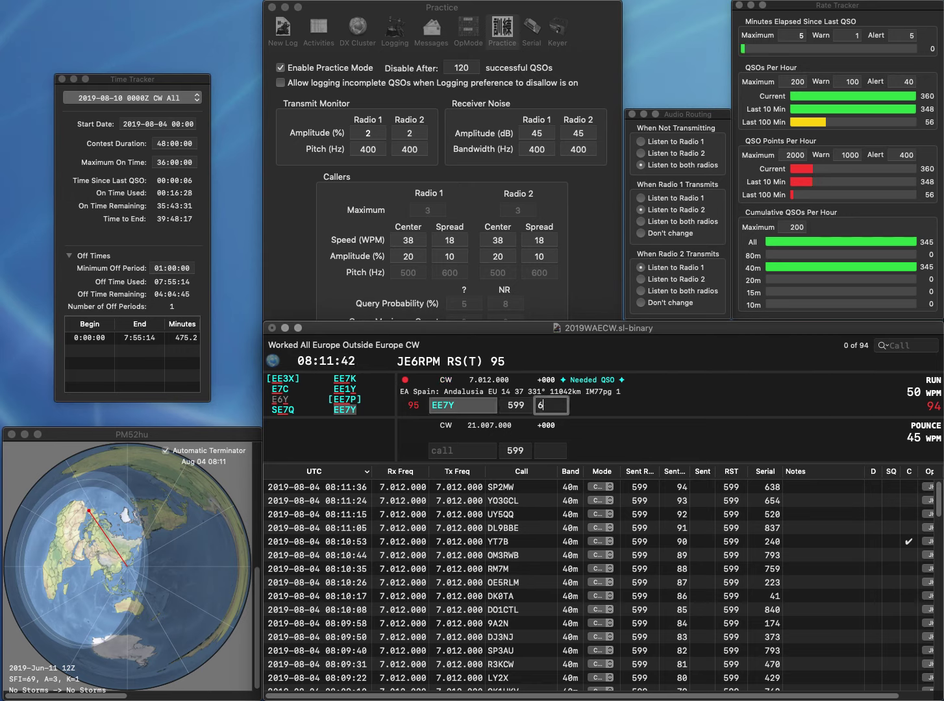
text(61)
key(Return)
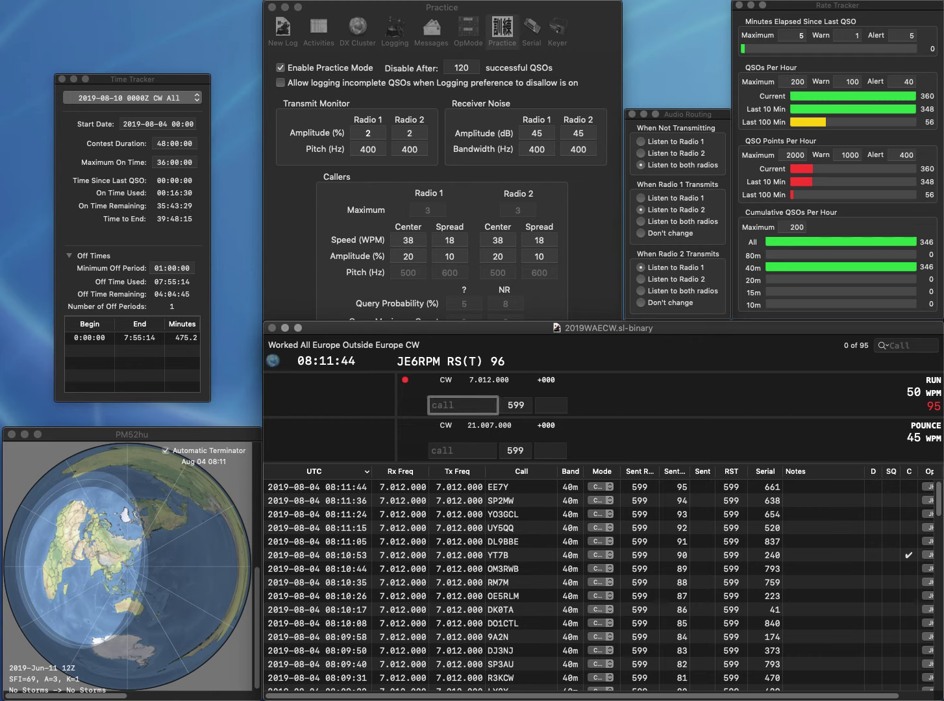
Log a contact with SX5R on the 7.012 MHz run radio, with received serial 239.
text(SX5R)
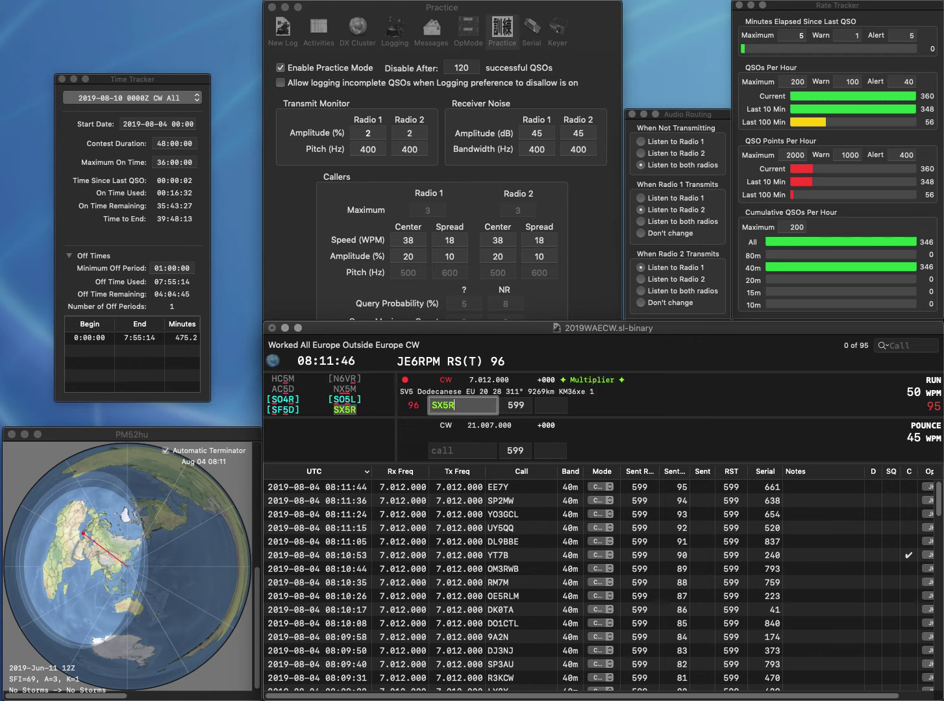
key(space)
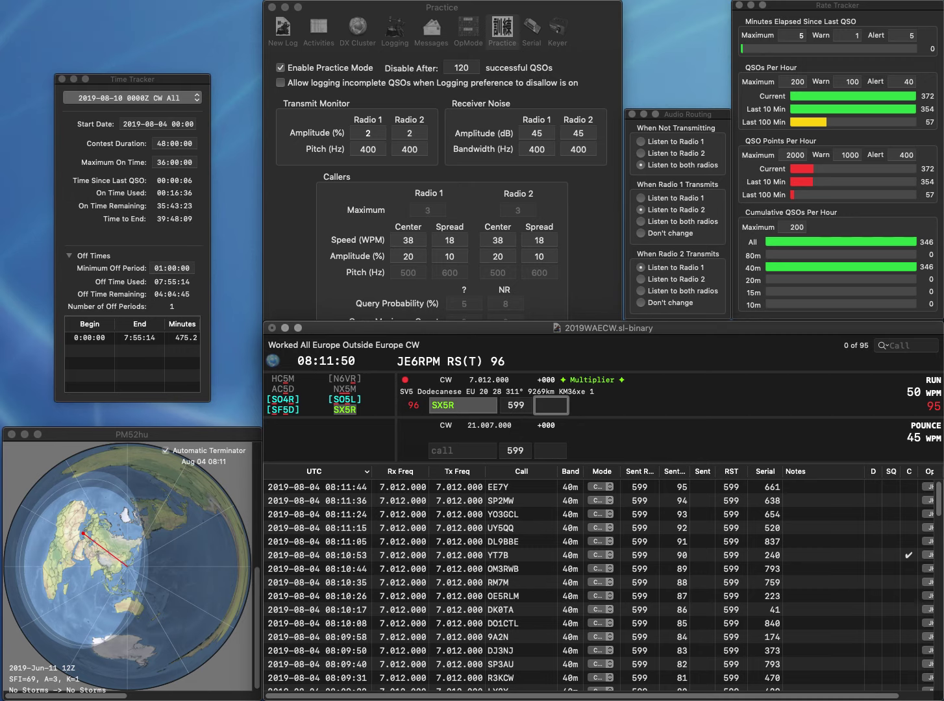
text(239)
key(Return)
Log a contact with RD3FV on the 7.012 MHz run radio, with received serial 918.
text(RD2)
text(V)
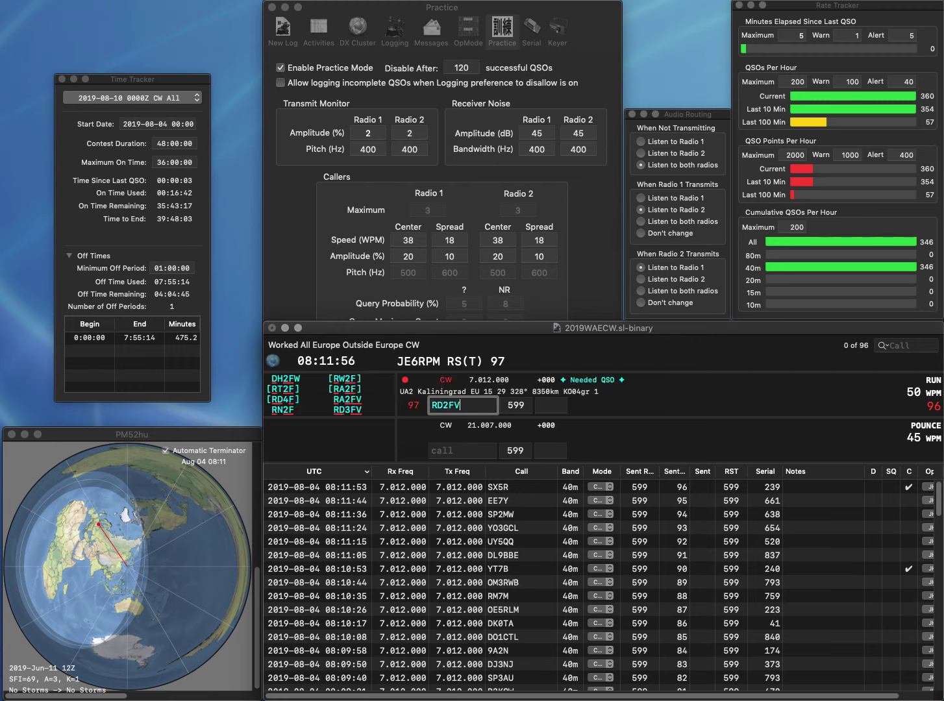
key(Left)
key(Left)
key(Left)
key(BackSpace)
text(3)
key(space)
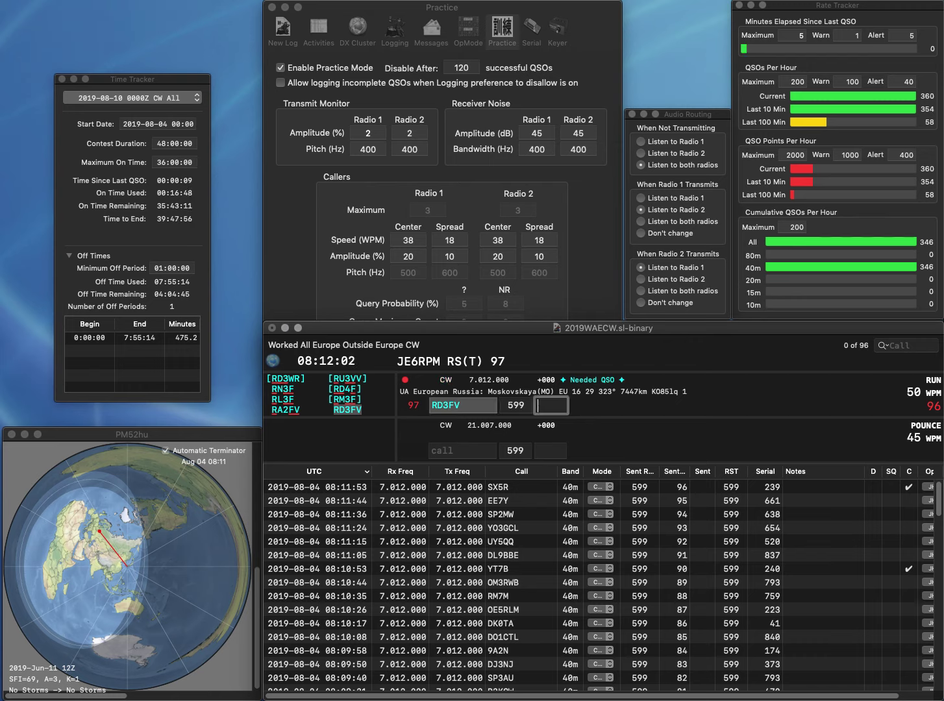
text(918)
key(Return)
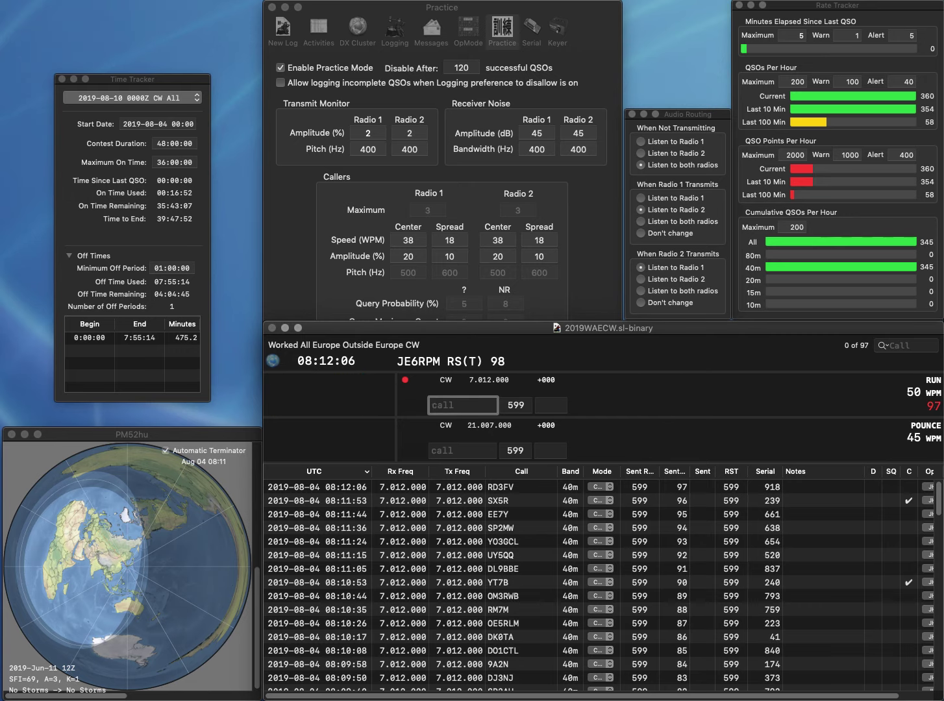
Log a contact with G1EIX on the 7.012 MHz run radio, with received serial 363.
text(G1E)
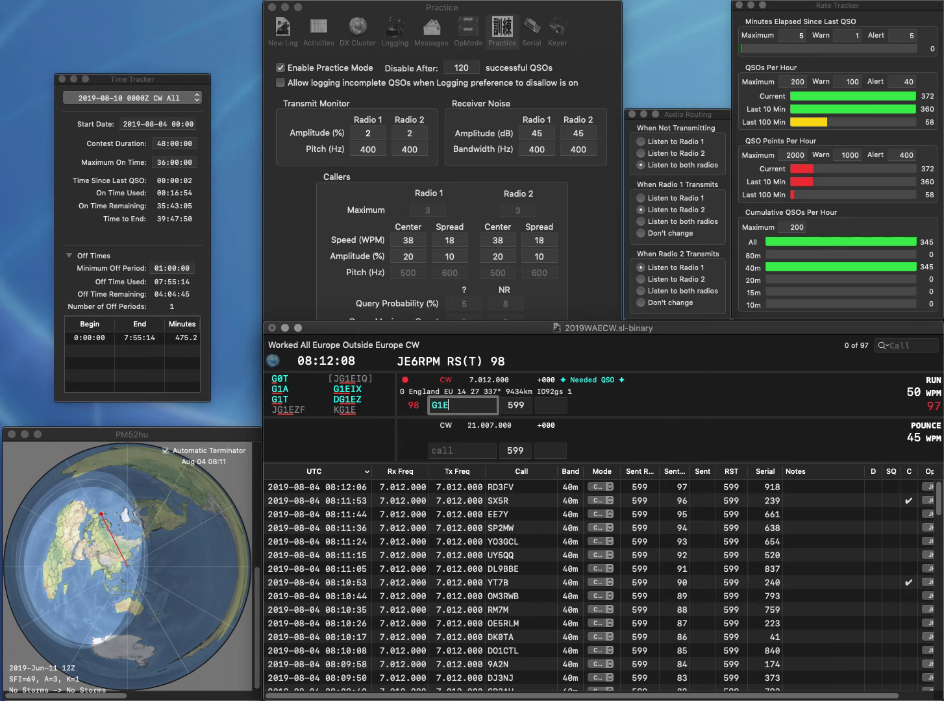
text(IX)
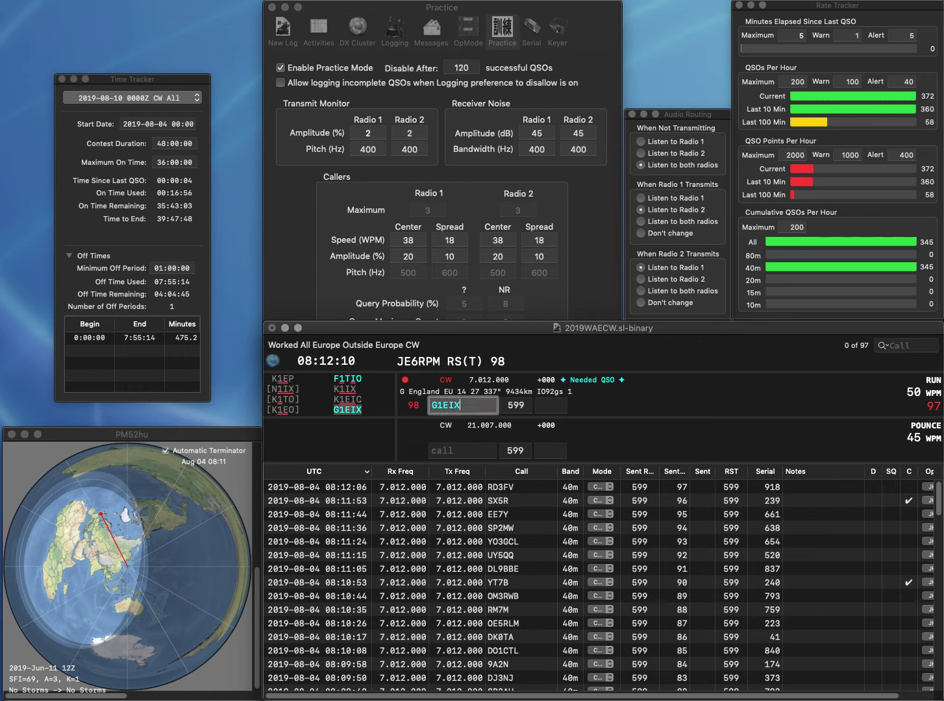
key(Return)
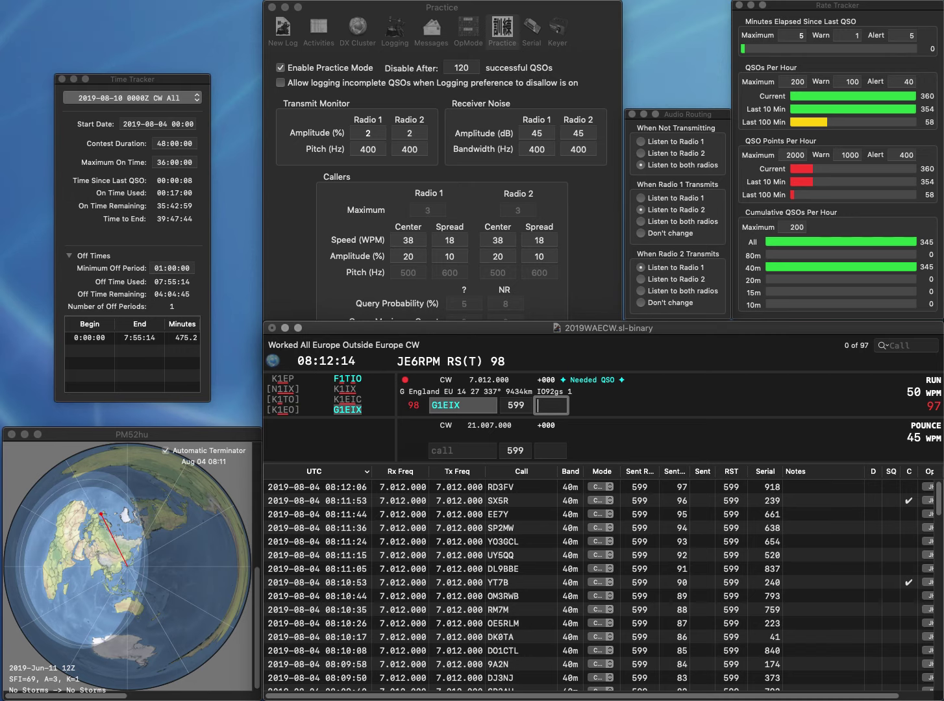
text(363)
key(Return)
text(F4HQZ)
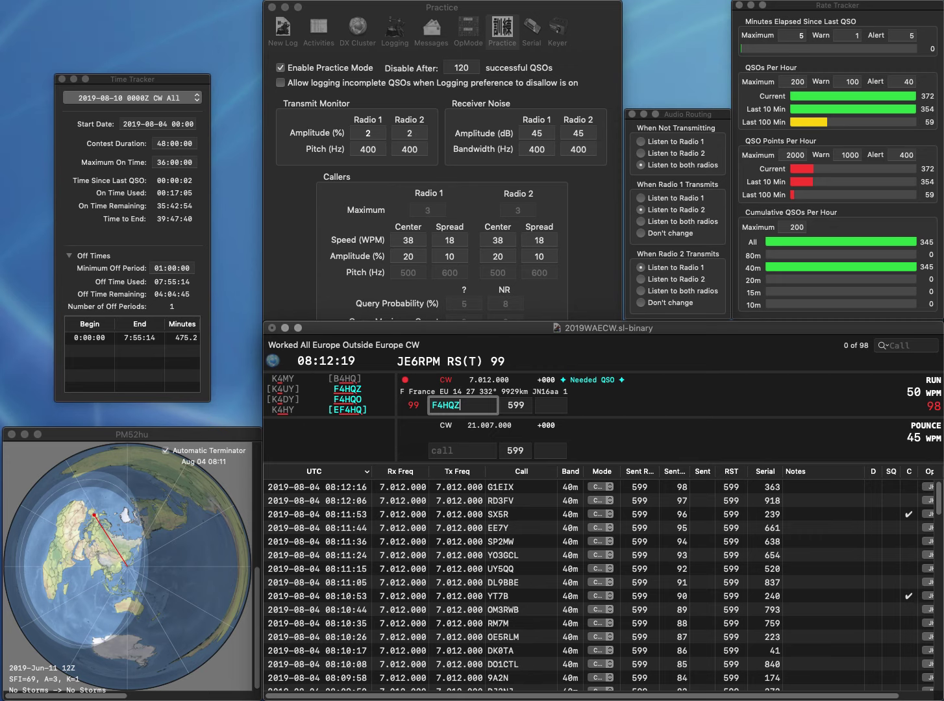
key(Return)
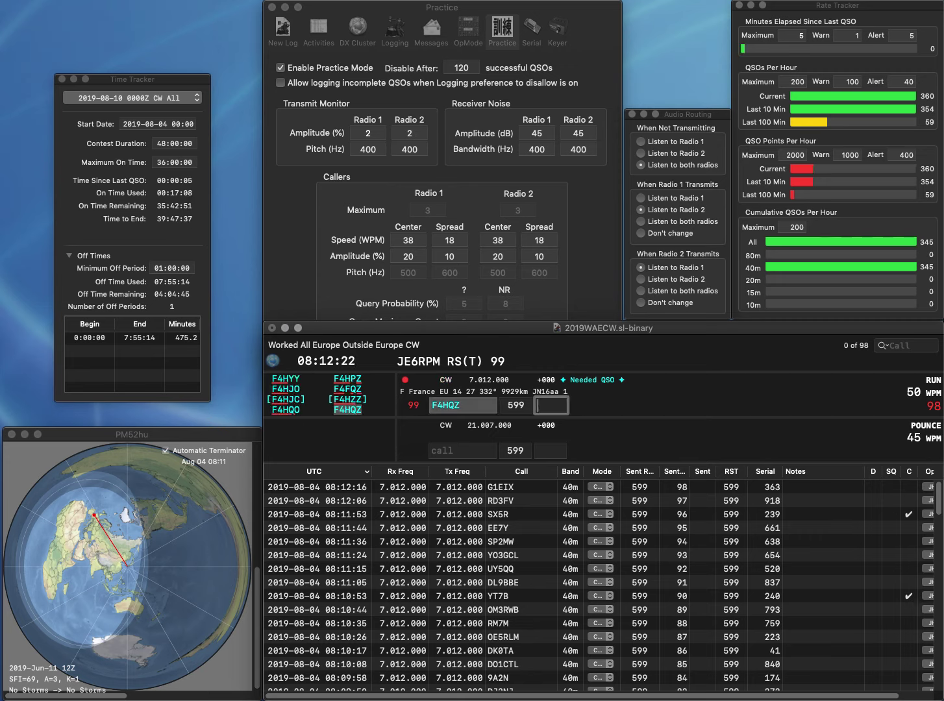
text(678)
key(Return)
Log a contact with M6FPW on the 7.012 MHz run radio, with received serial 432.
text(M6FPW)
key(Return)
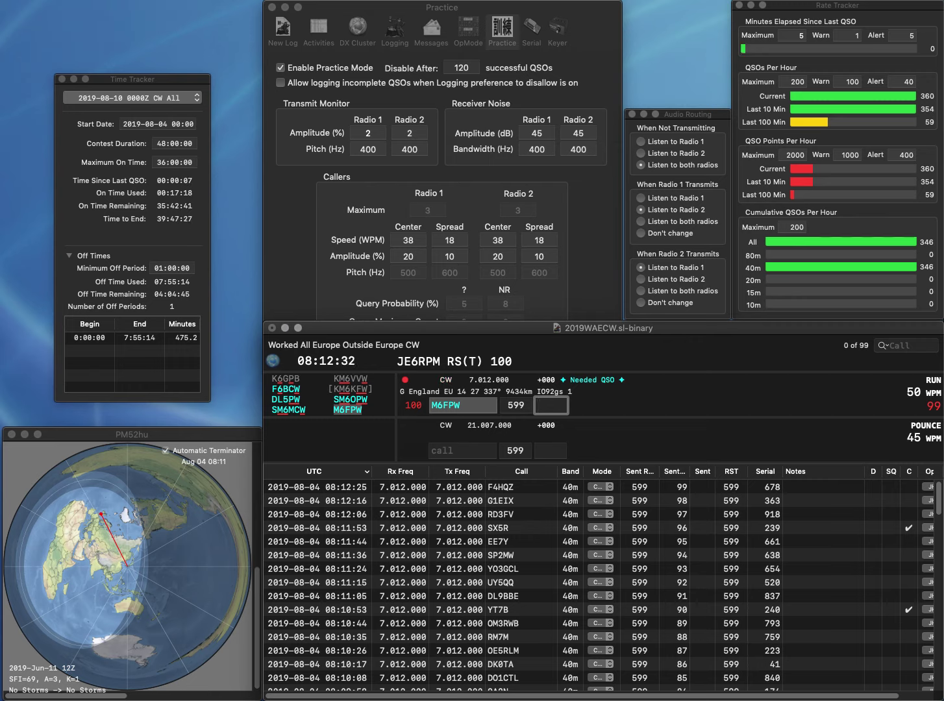
text(432)
key(Return)
text(H)
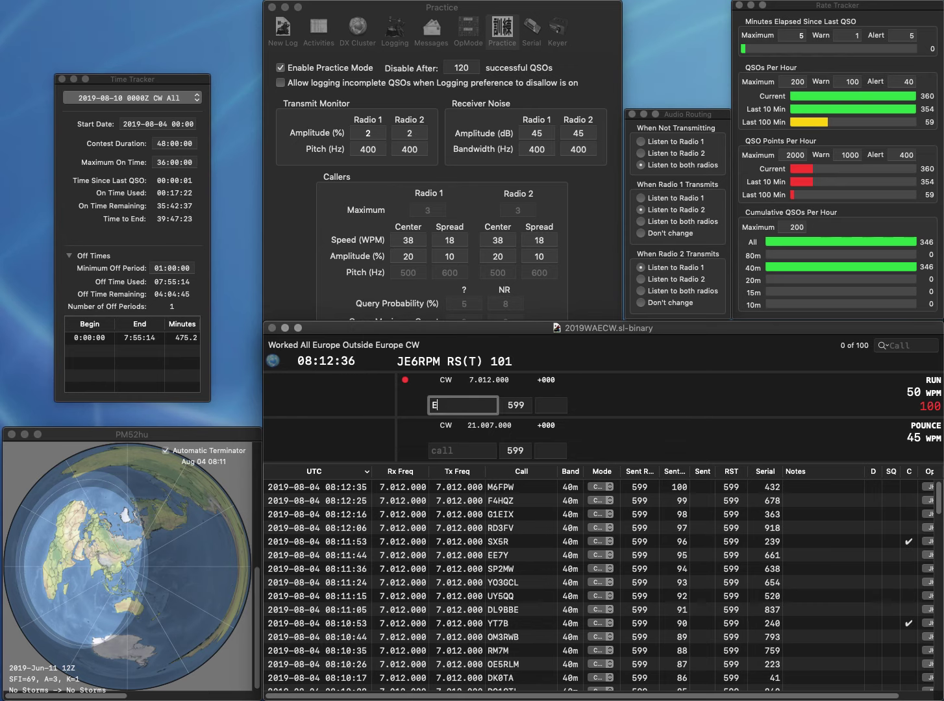
text(N)
text(G3)
key(Return)
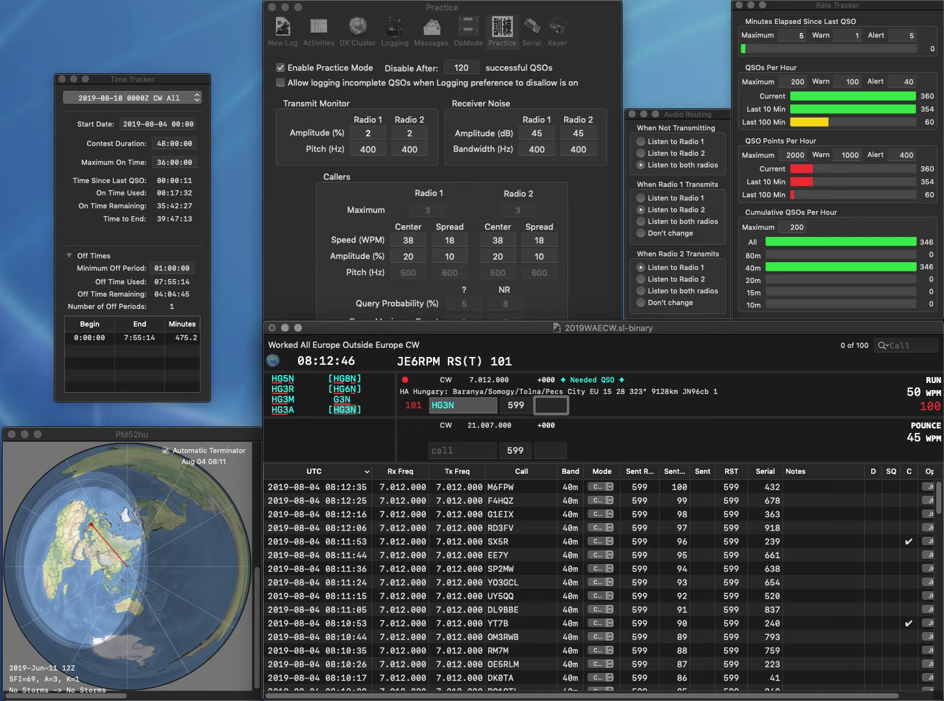
text(97)
key(Return)
text(EA)
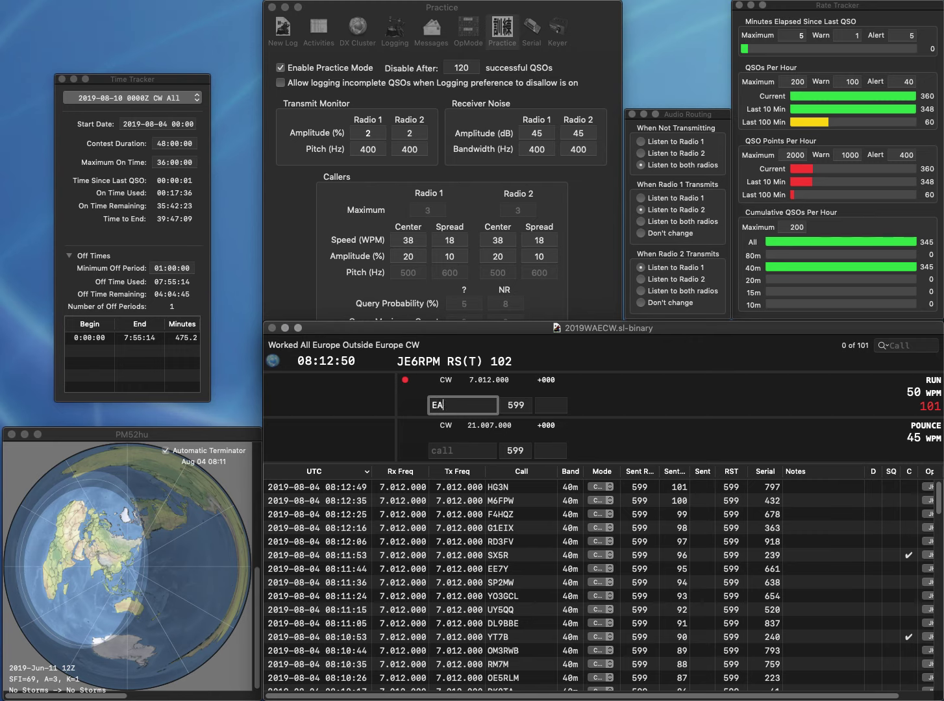
text(1VT)
key(Return)
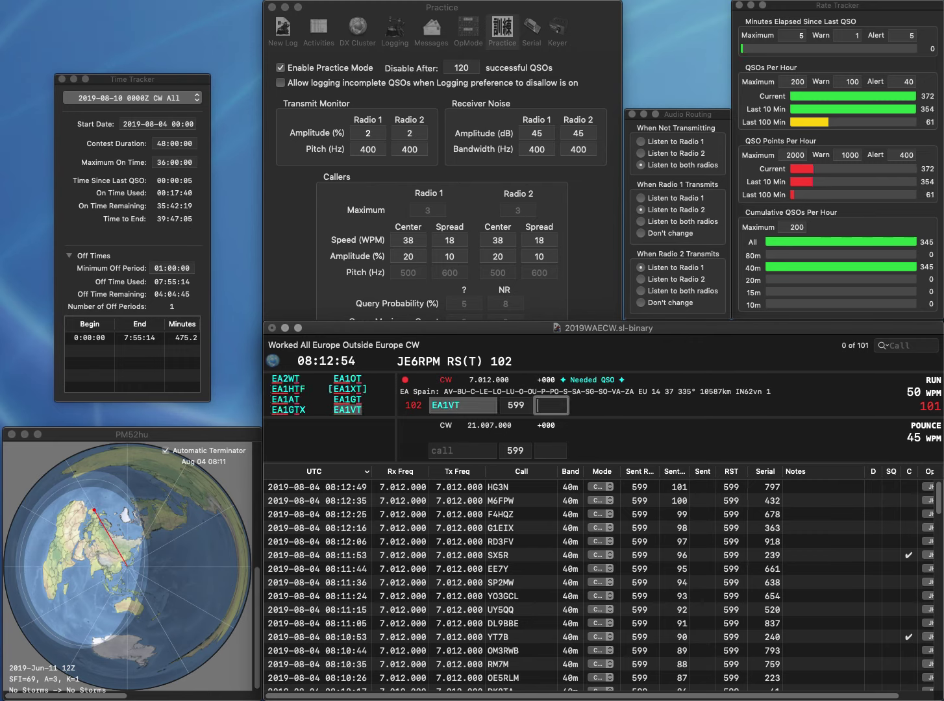
text(254)
key(Return)
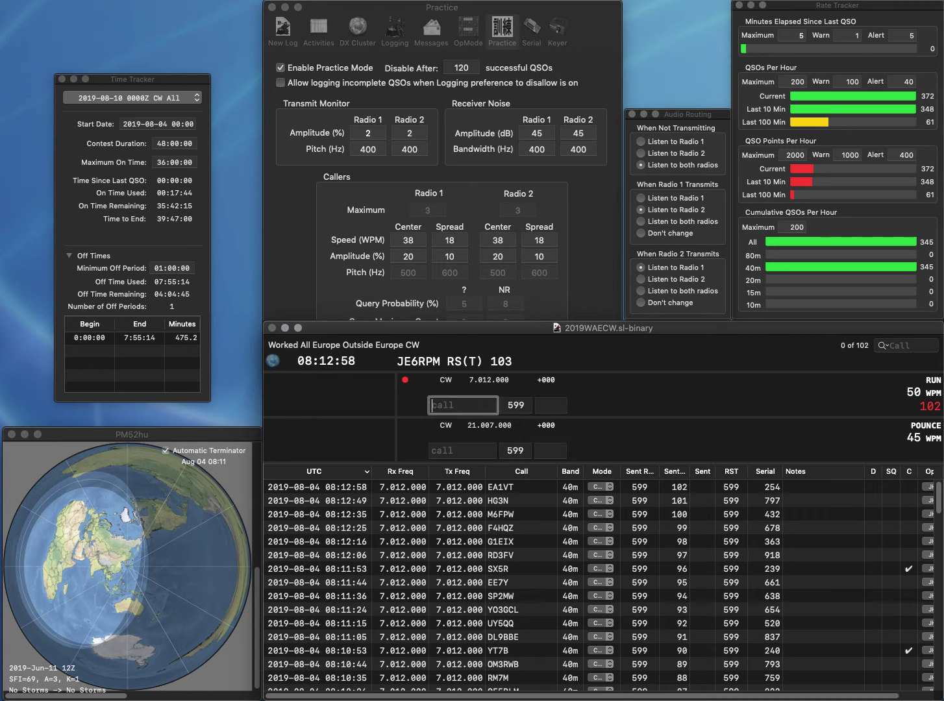
Log a contact with MX0SNB on the 7.012 MHz run radio, with received serial 27.
text(MXIN)
key(Left)
key(Left)
text(X)
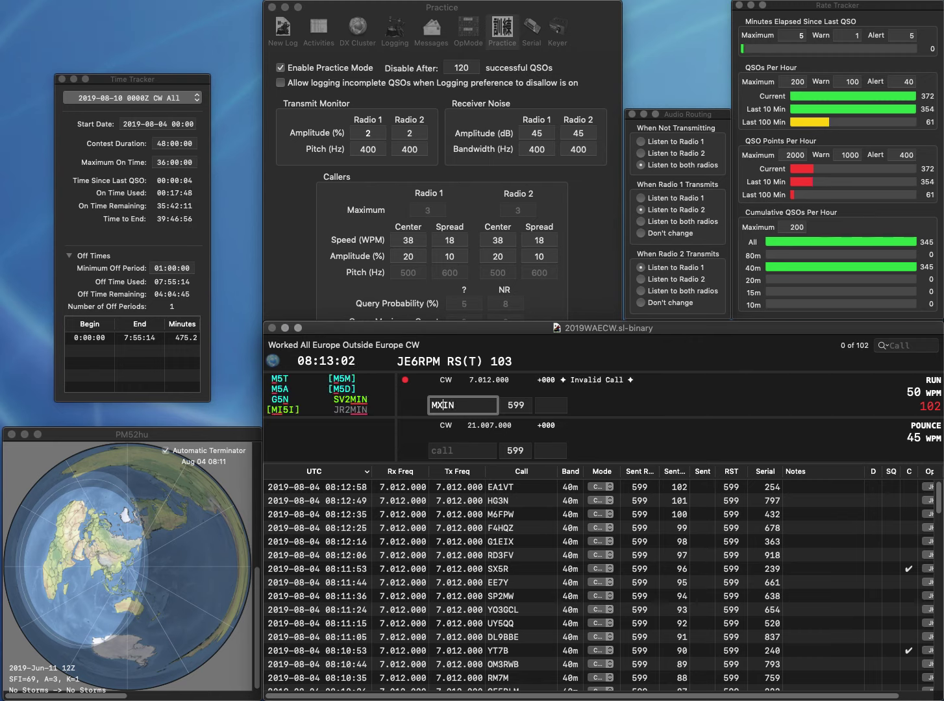
key(Delete)
text(0S)
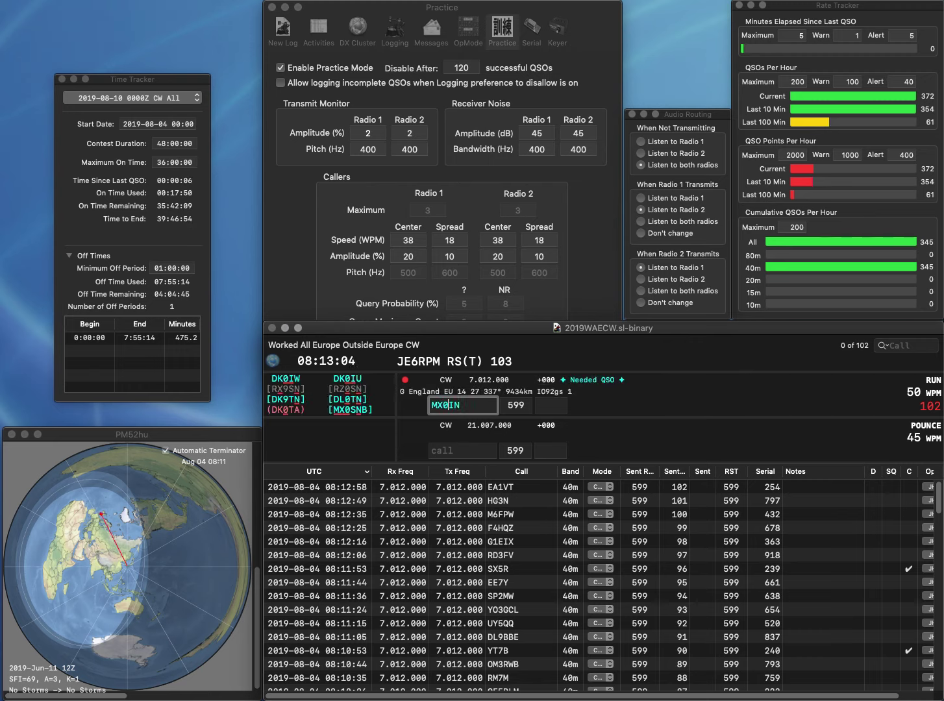
key(Right)
text(B)
key(Tab)
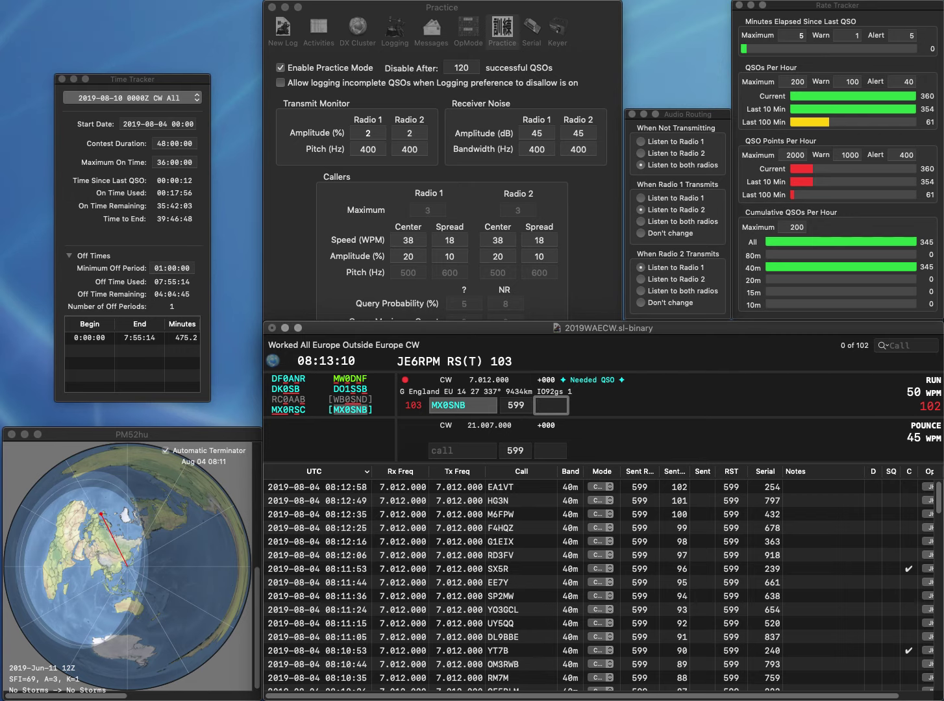
text(27)
key(Return)
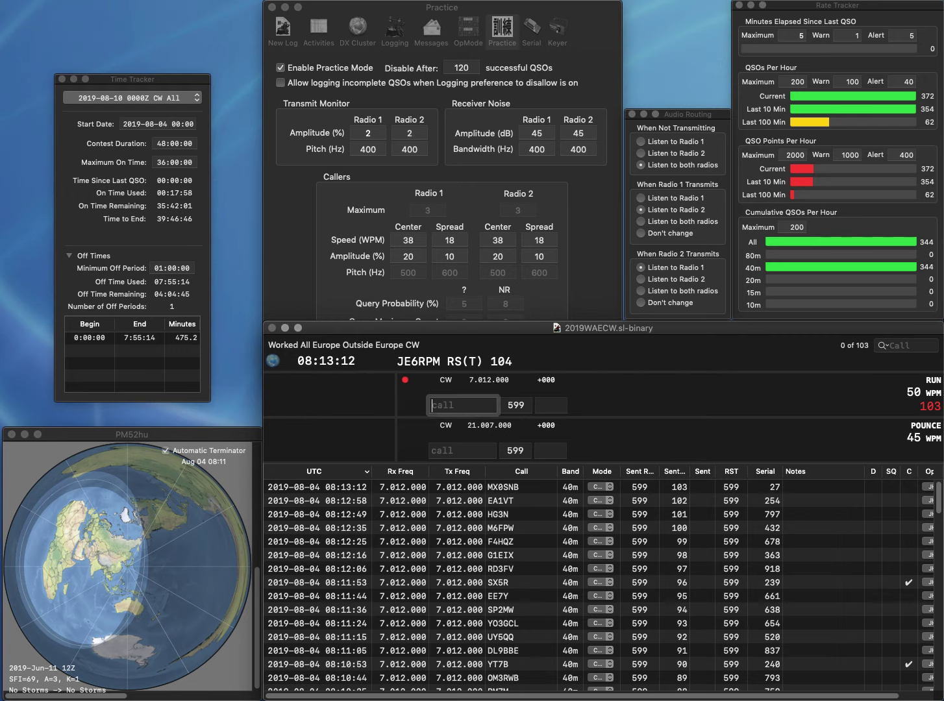
Log a contact with DL3FF on the 7.012 MHz run radio, with received serial 772.
text(DL3FF)
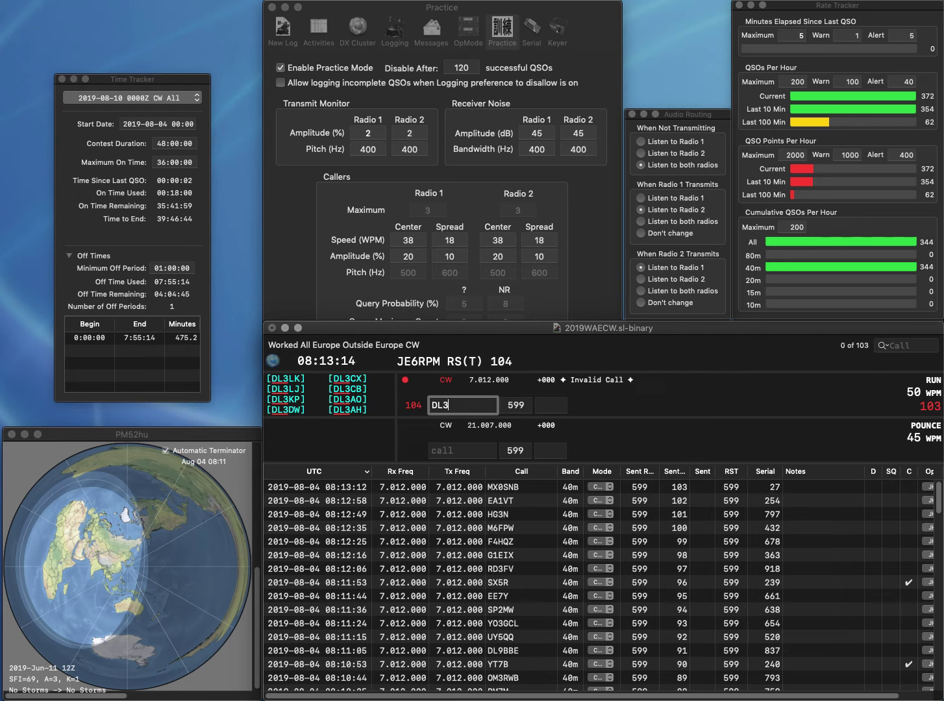
key(space)
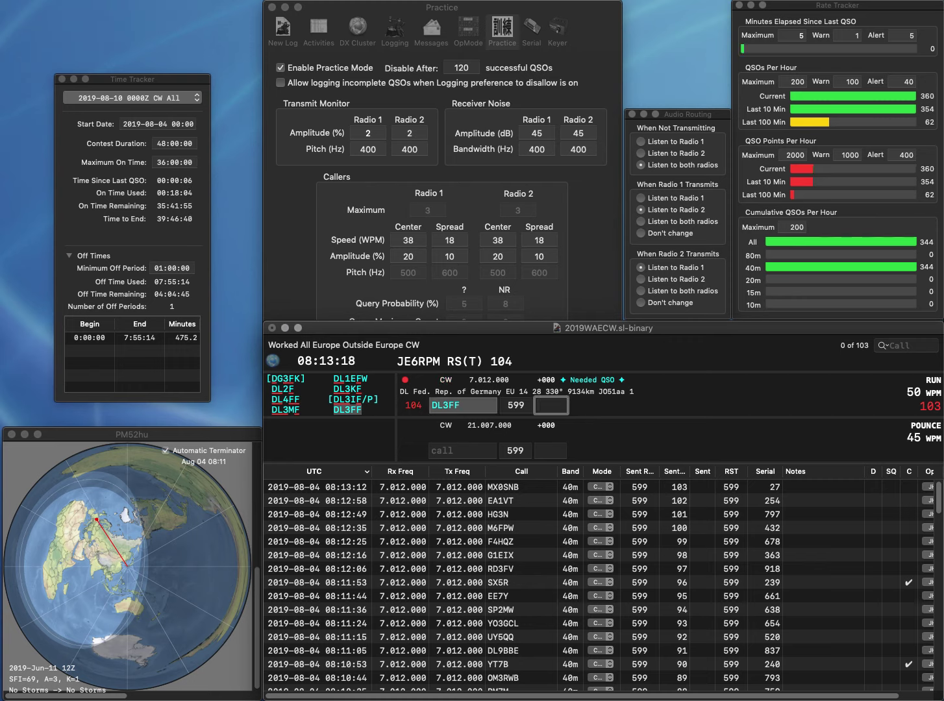
text(772)
key(Return)
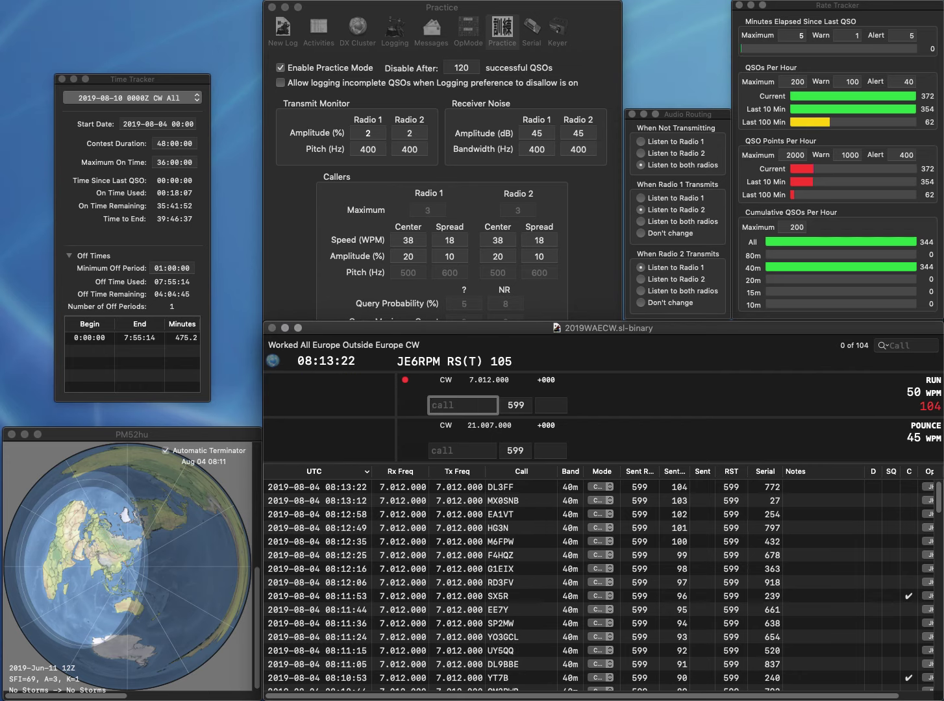
Log a contact with YU7AOP on the 7.012 MHz run radio, with received serial 431.
text(YU7AO)
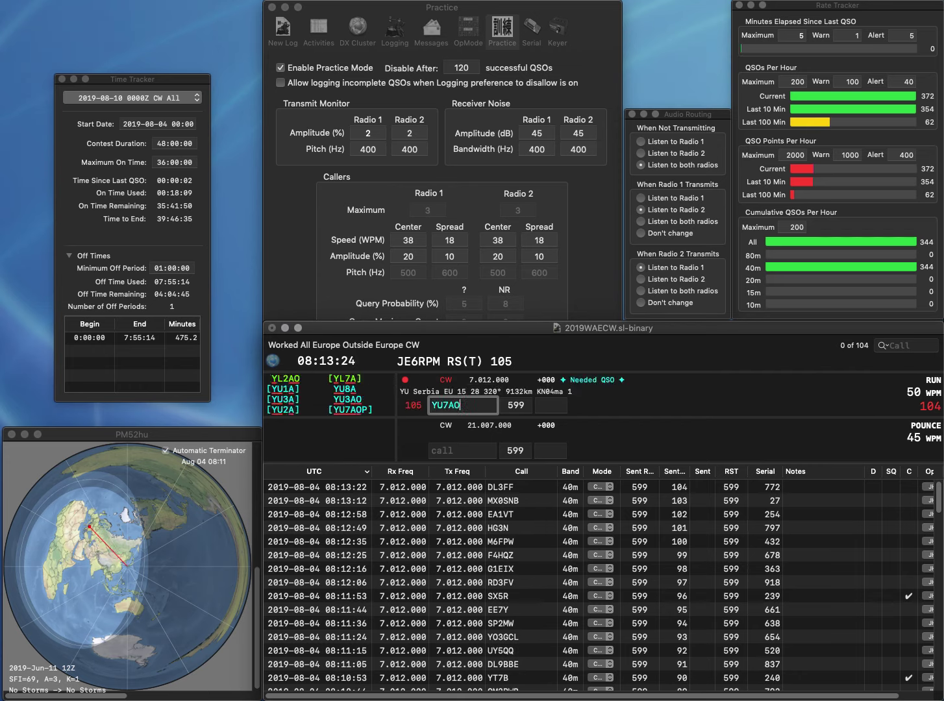
text(P)
key(space)
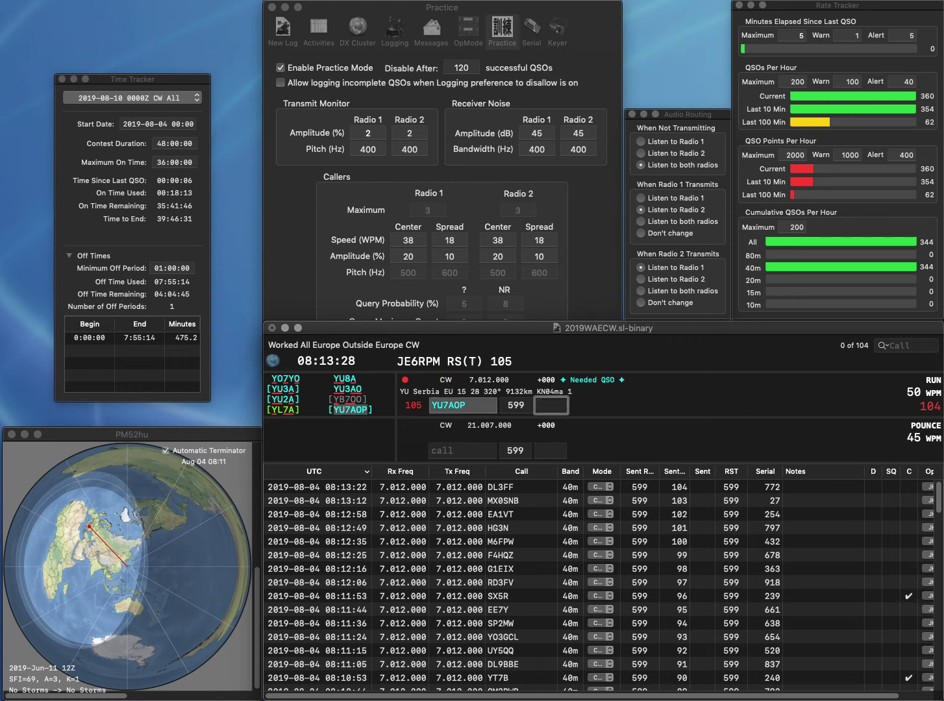
text(431)
key(Return)
Log a contact with DJ5KW on the 7.012 MHz run radio, with received serial 762.
text(DJ)
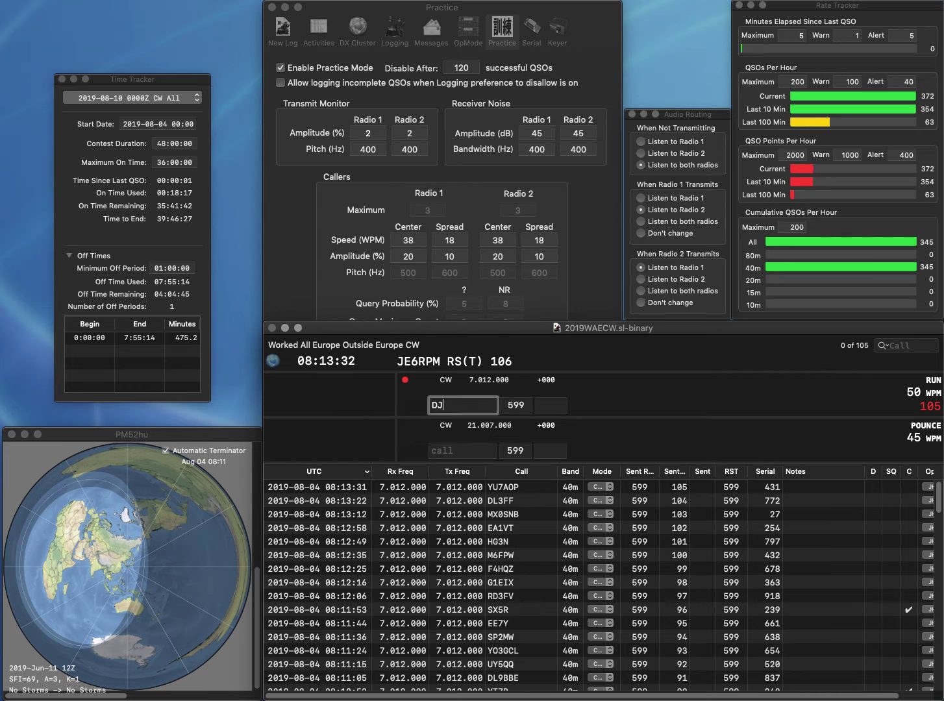
text(5KW)
key(space)
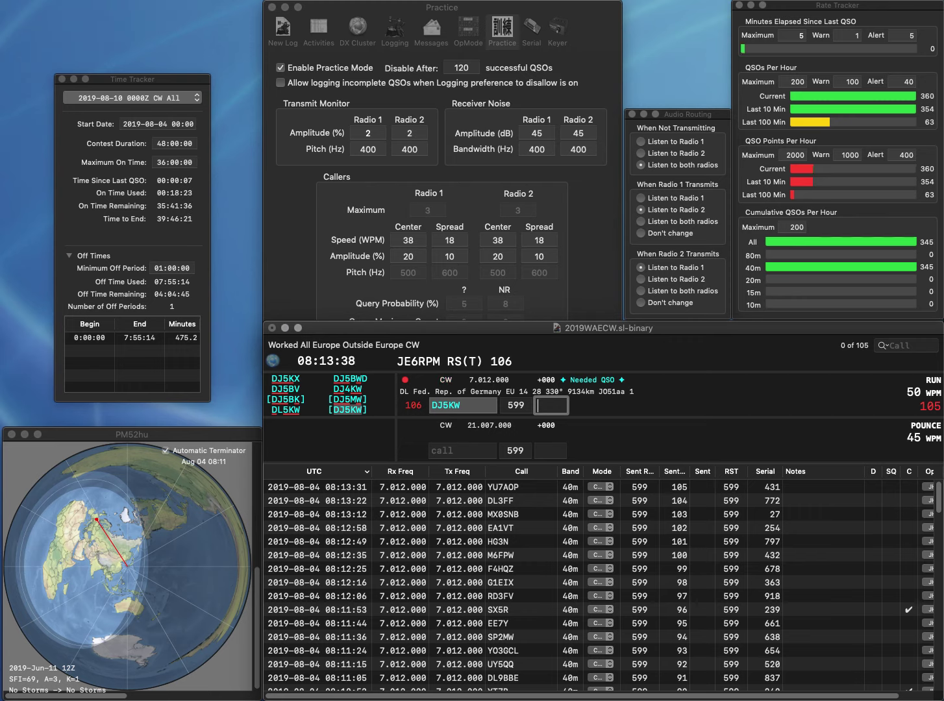
text(762)
key(Return)
Log a contact with S51J on the 7.012 MHz run radio, with received serial 568.
text(H)
key(BackSpace)
text(S51J)
key(space)
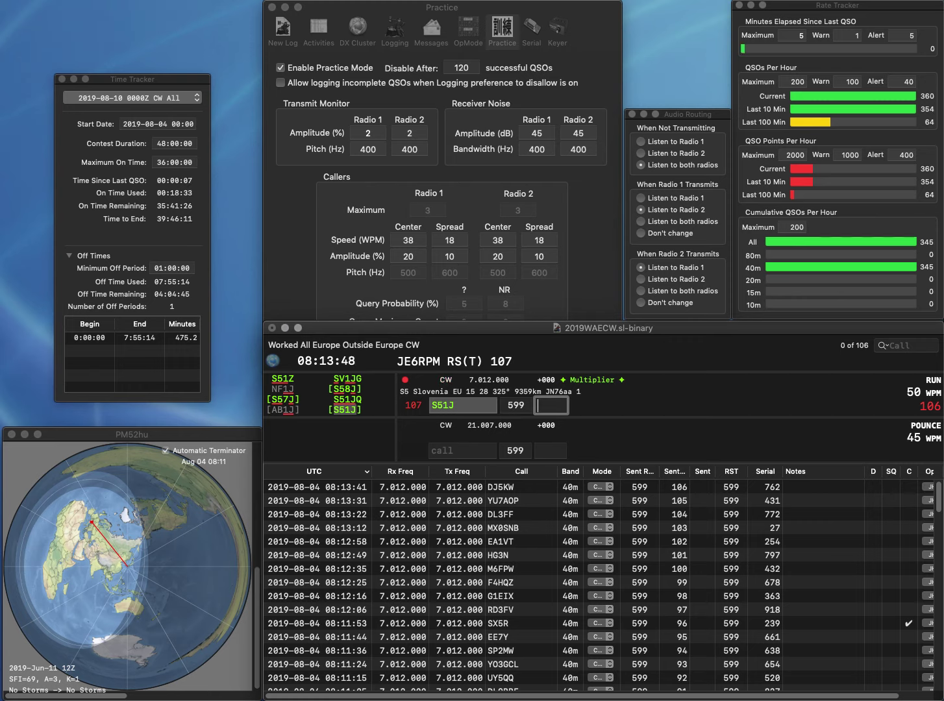
text(568)
key(Return)
text(D)
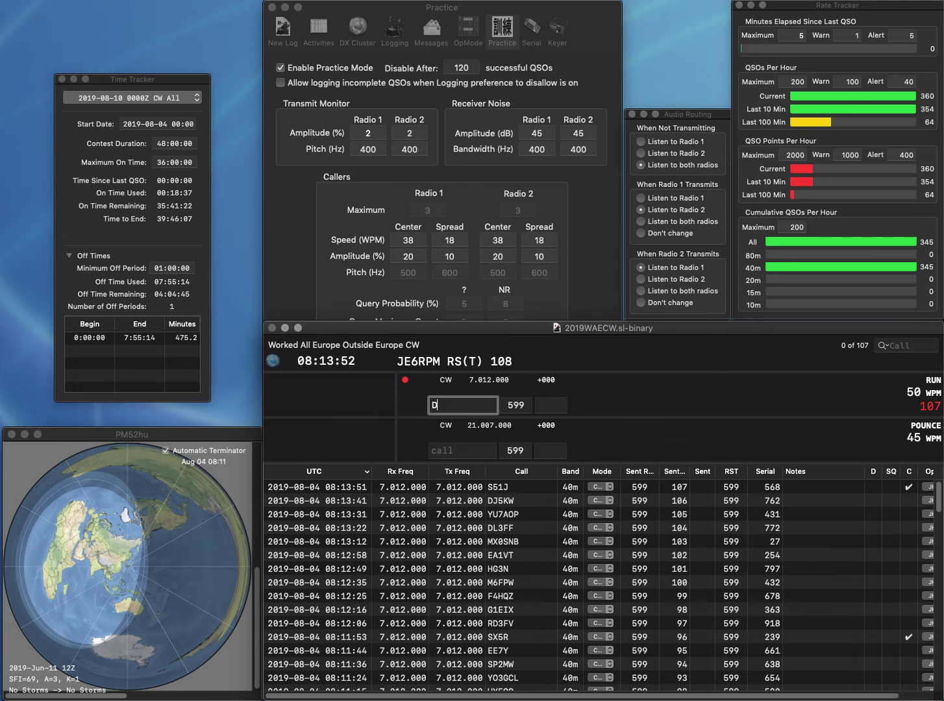
text(F6LQ)
key(space)
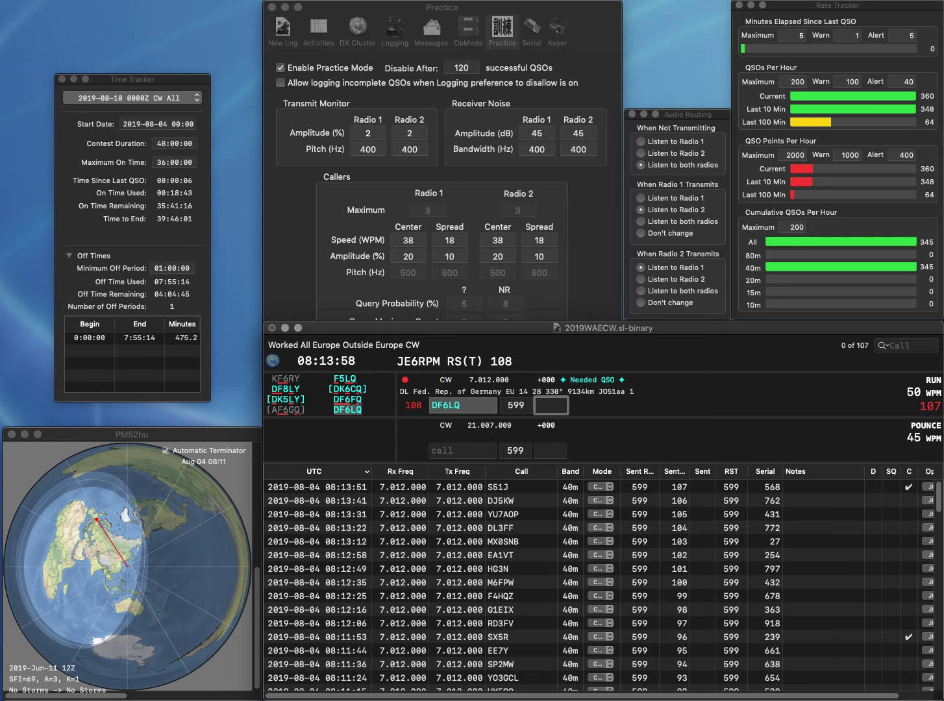
text(629)
key(Return)
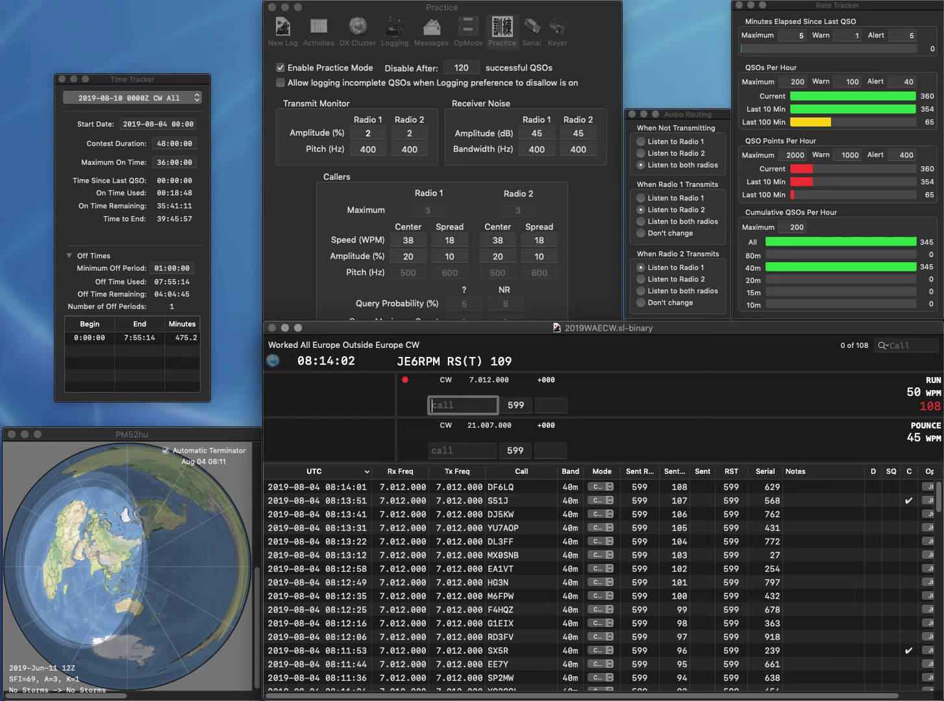
Log a contact with RG4D on the 7.012 MHz run radio, with received serial 295.
text(RG4D)
key(Return)
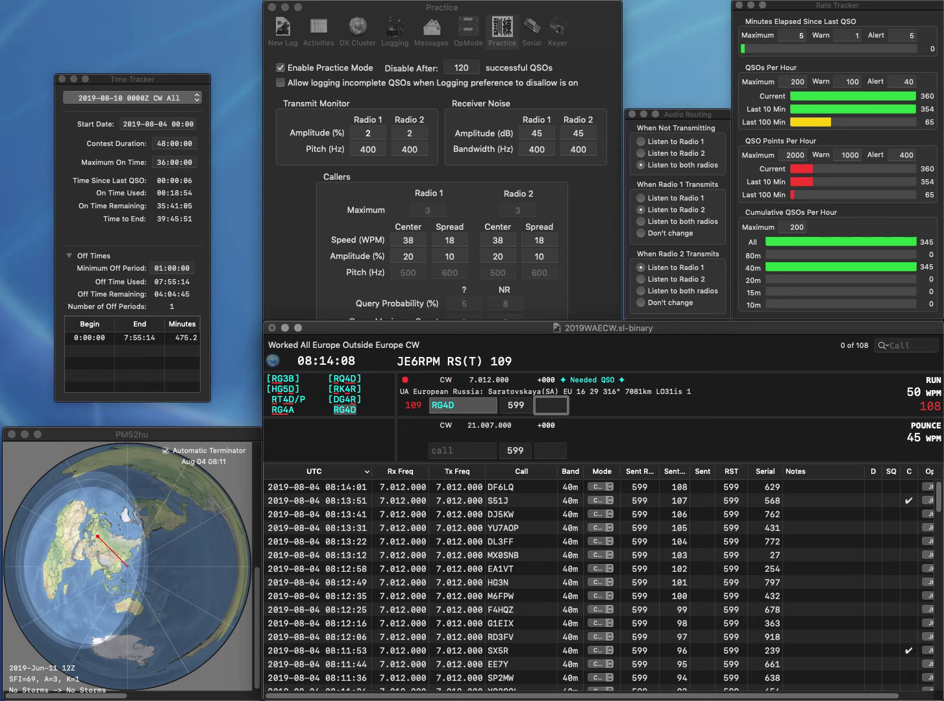
text(295)
key(Return)
Log a contact with OK7Y on the 7.012 MHz run radio, with received serial 184.
text(OK7Y)
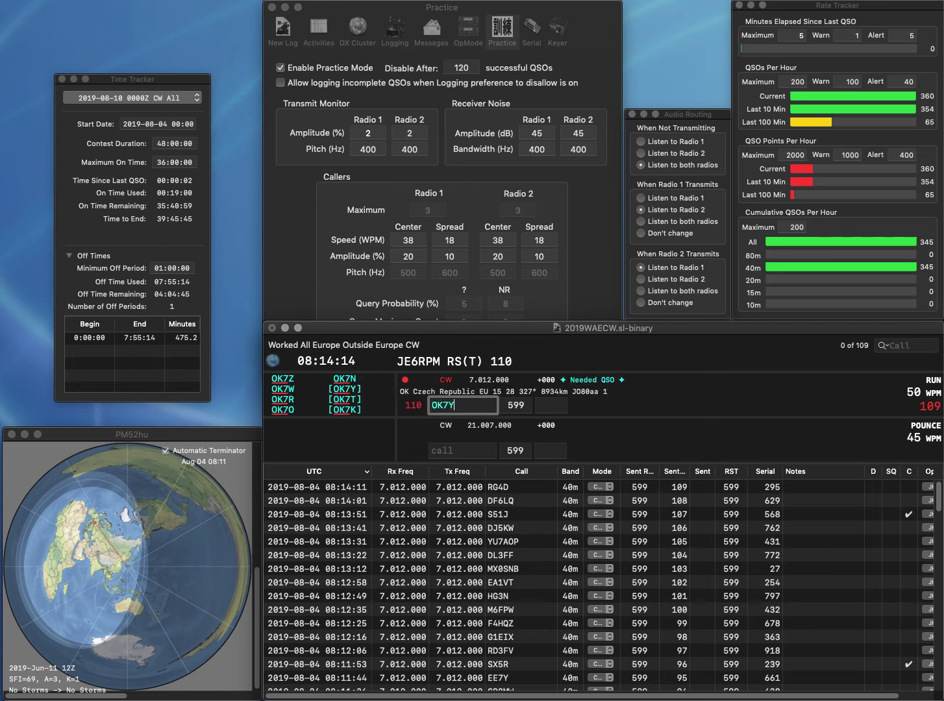
key(Return)
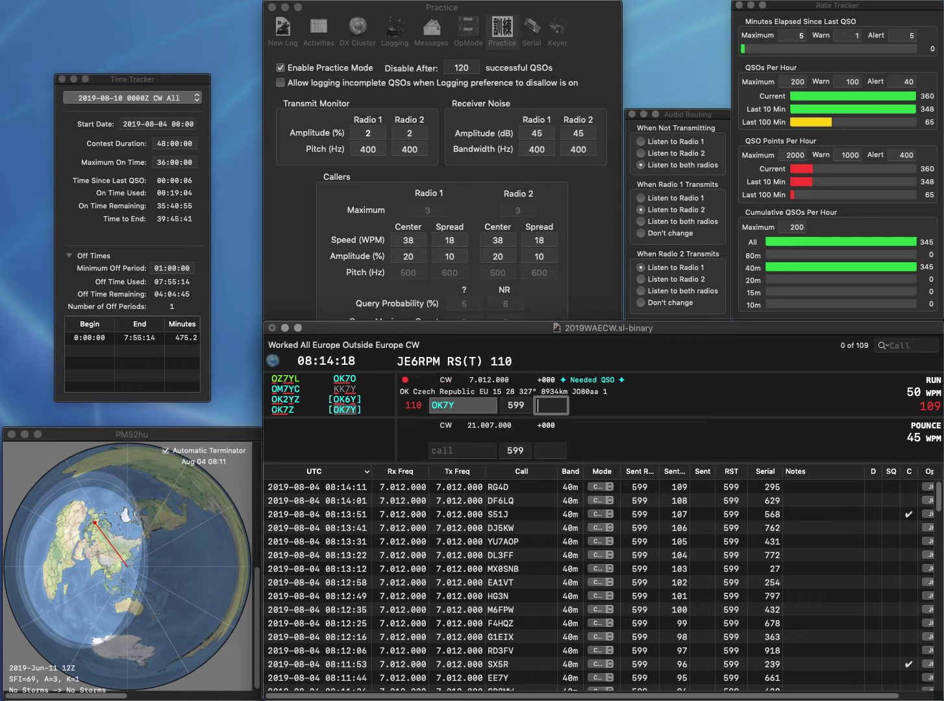
text(184)
key(Return)
text(R)
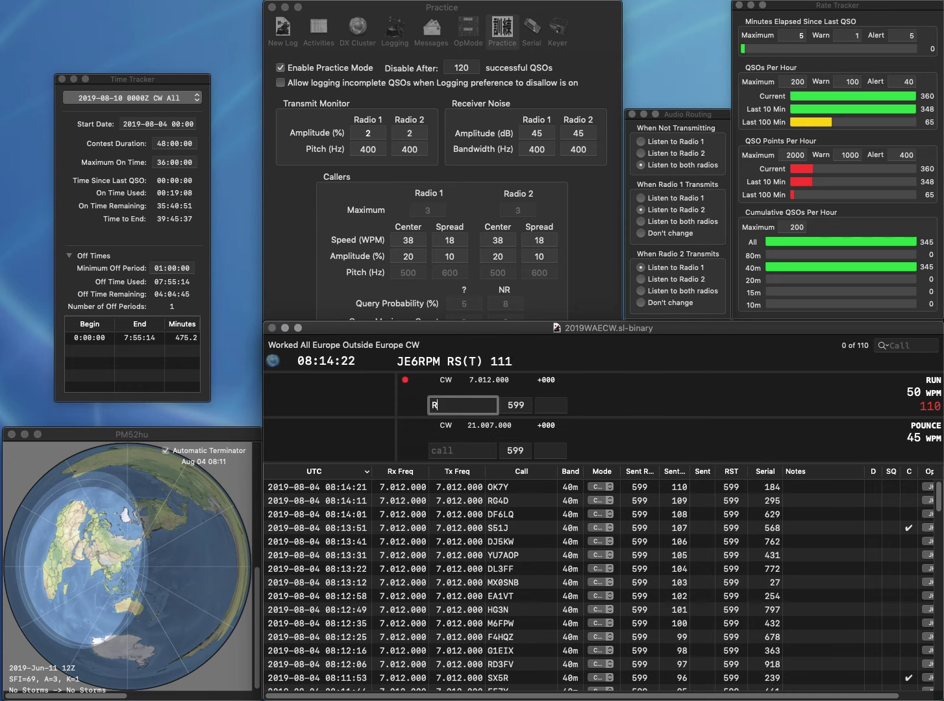
text(J3A)
key(Tab)
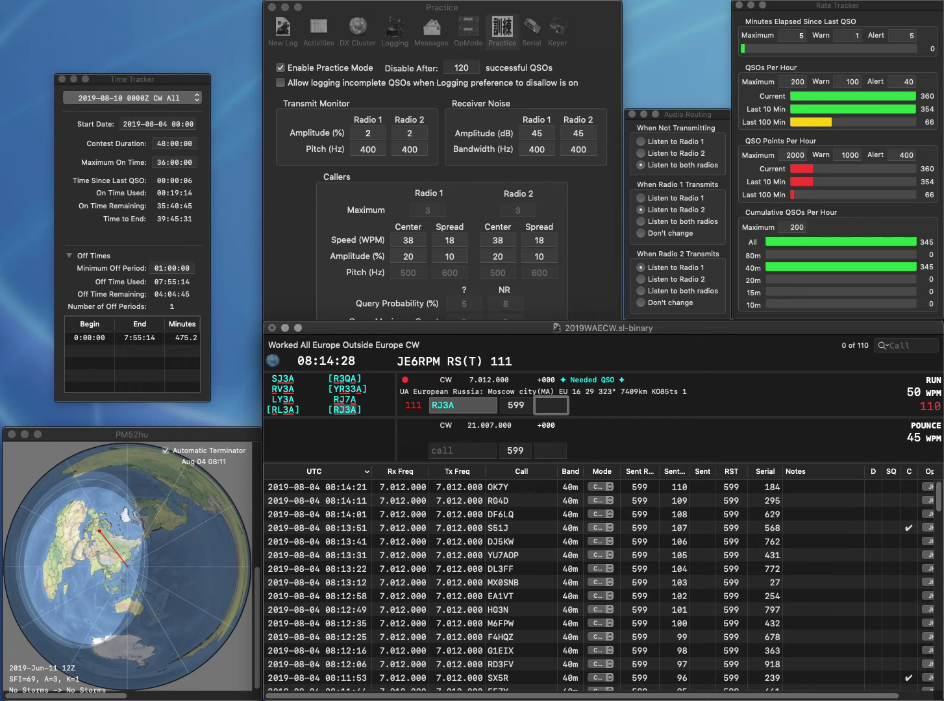
text(514)
key(Return)
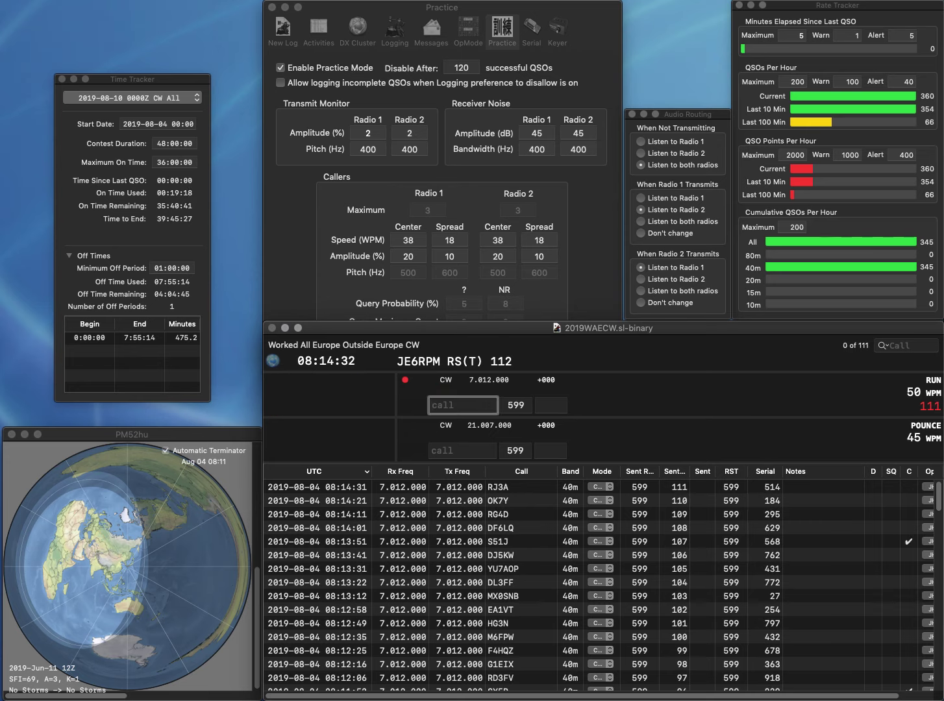
text(UA6AKD)
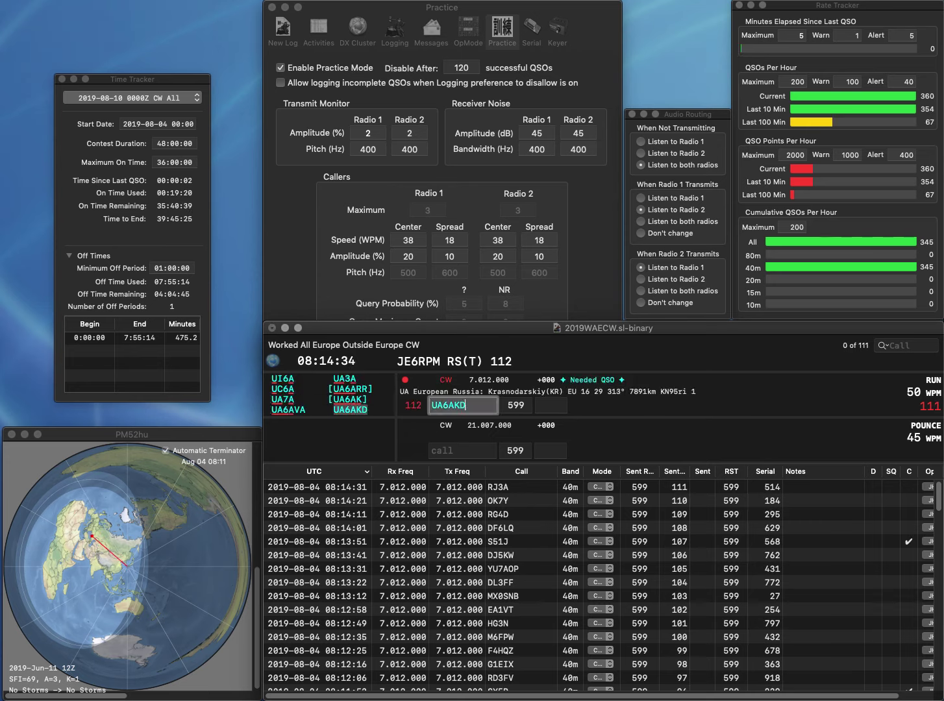
key(space)
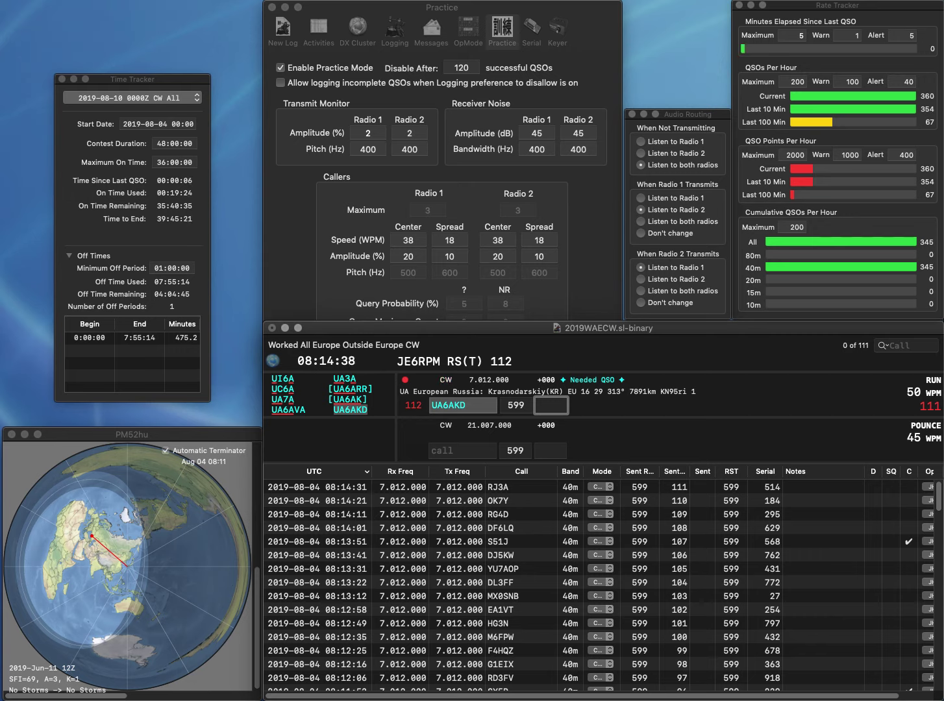
text(547)
key(Return)
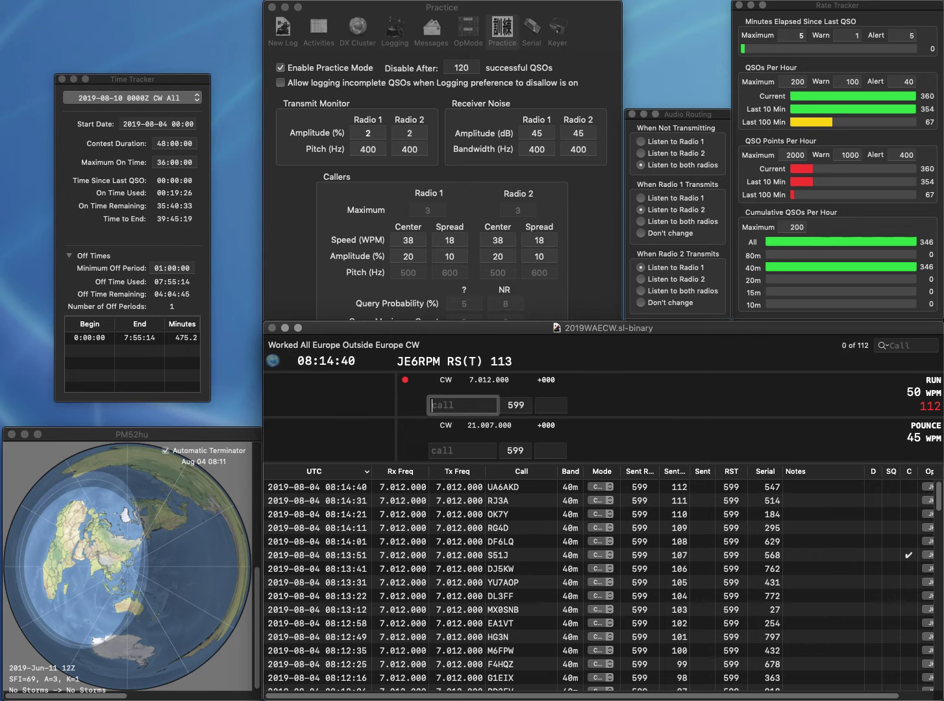
Log a contact with UR5VAA on the 7.012 MHz run radio, with received serial 518.
text(UR)
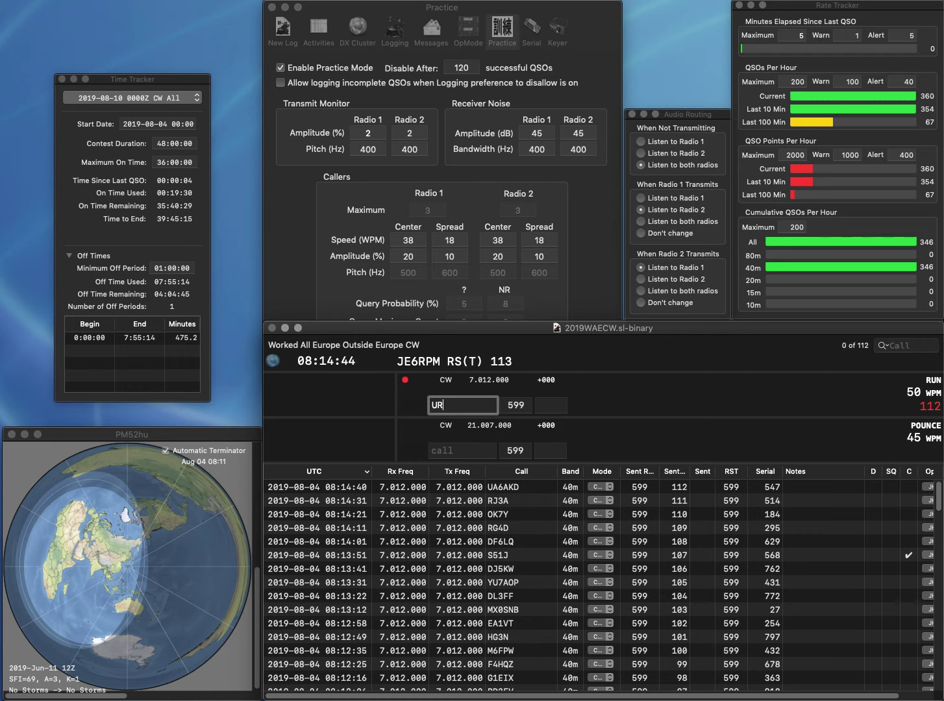
text(5VAA)
key(Return)
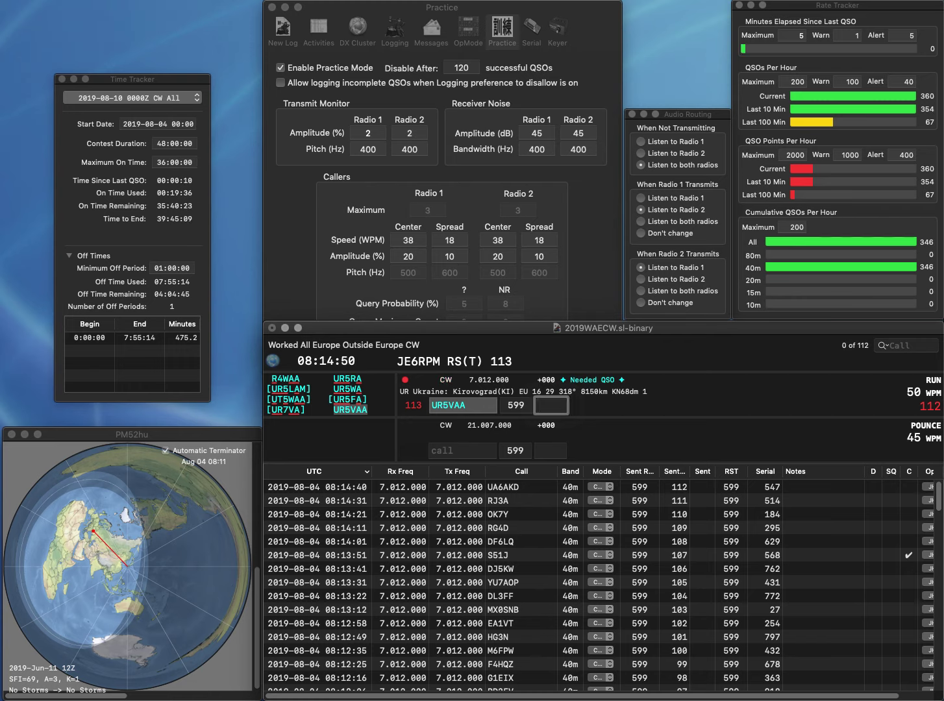
text(518)
key(Return)
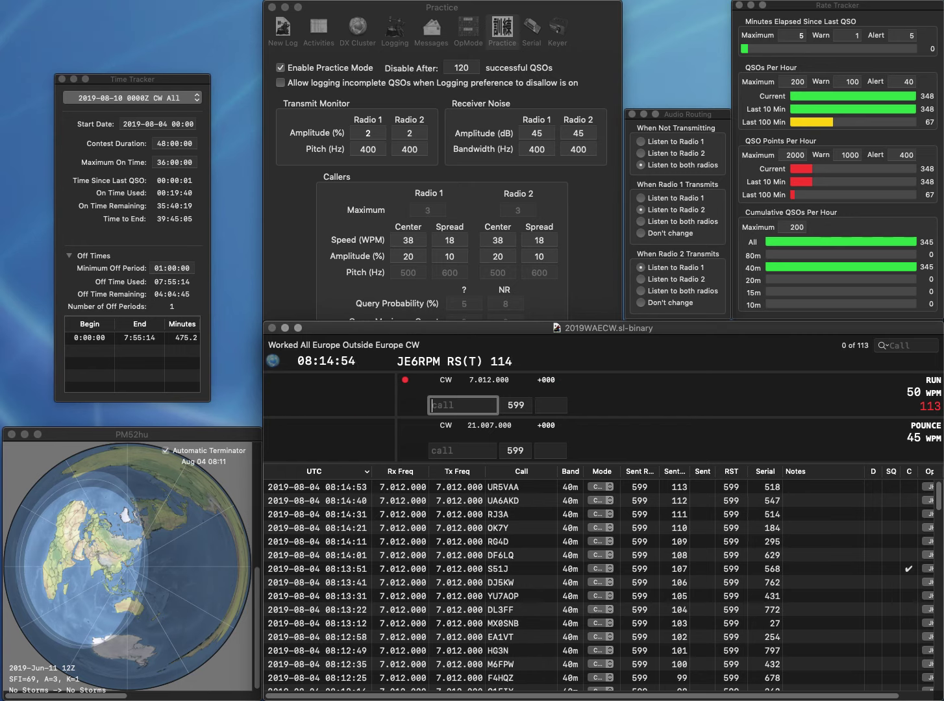
text(RD1AH)
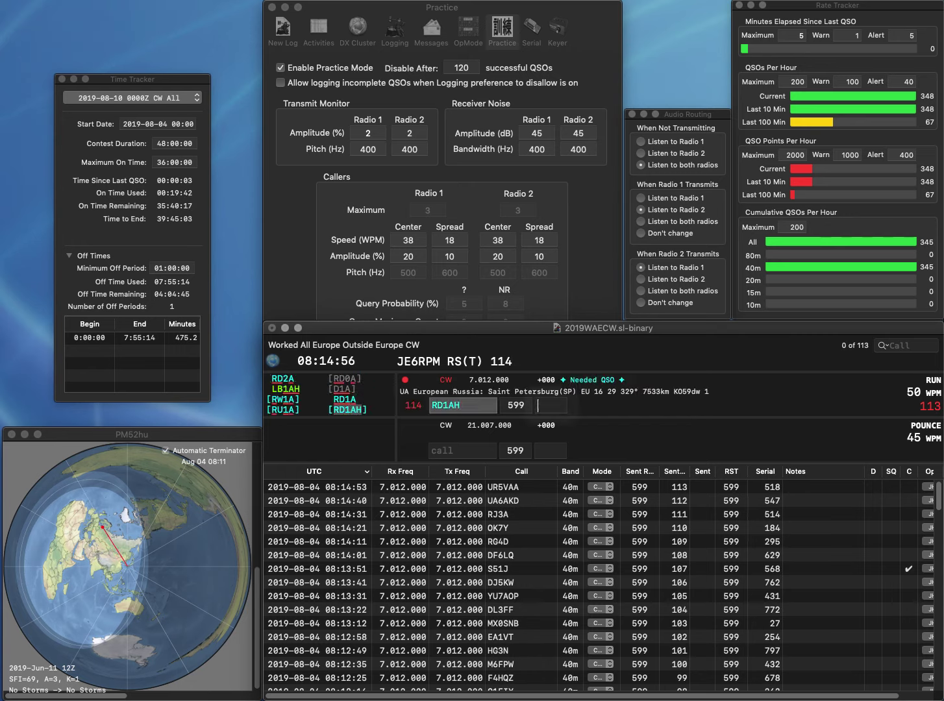
key(space)
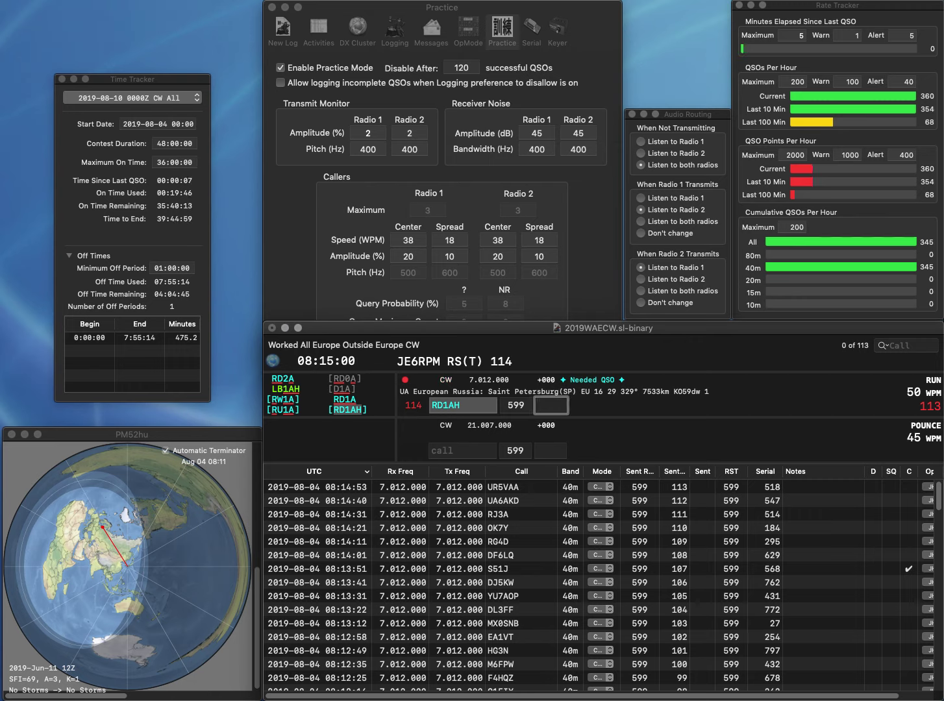
text(626)
key(Return)
text(SV9)
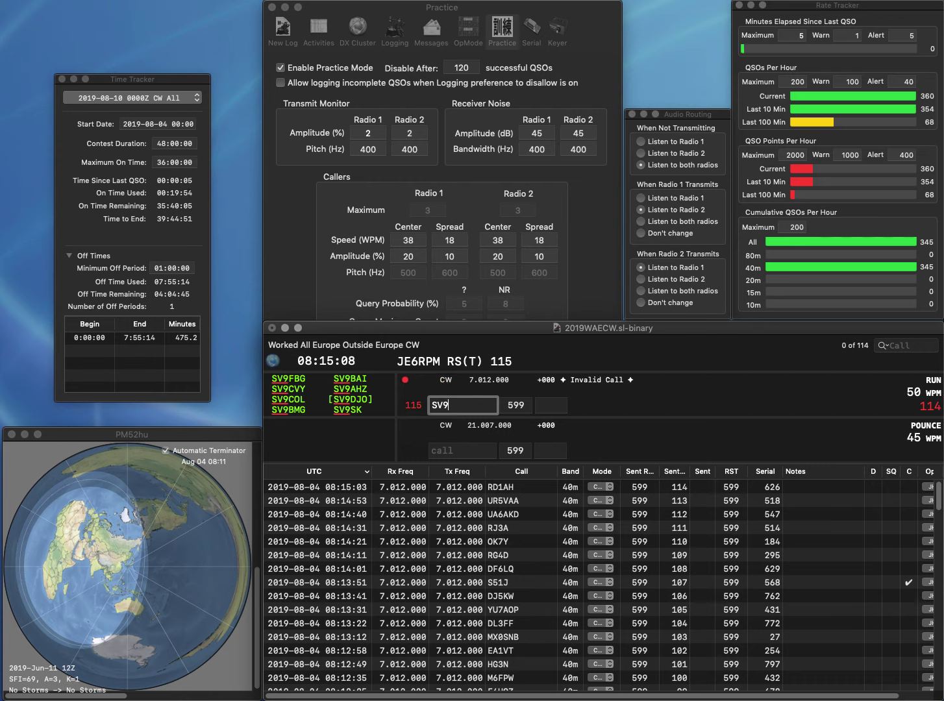
key(BackSpace)
text(8LMQ)
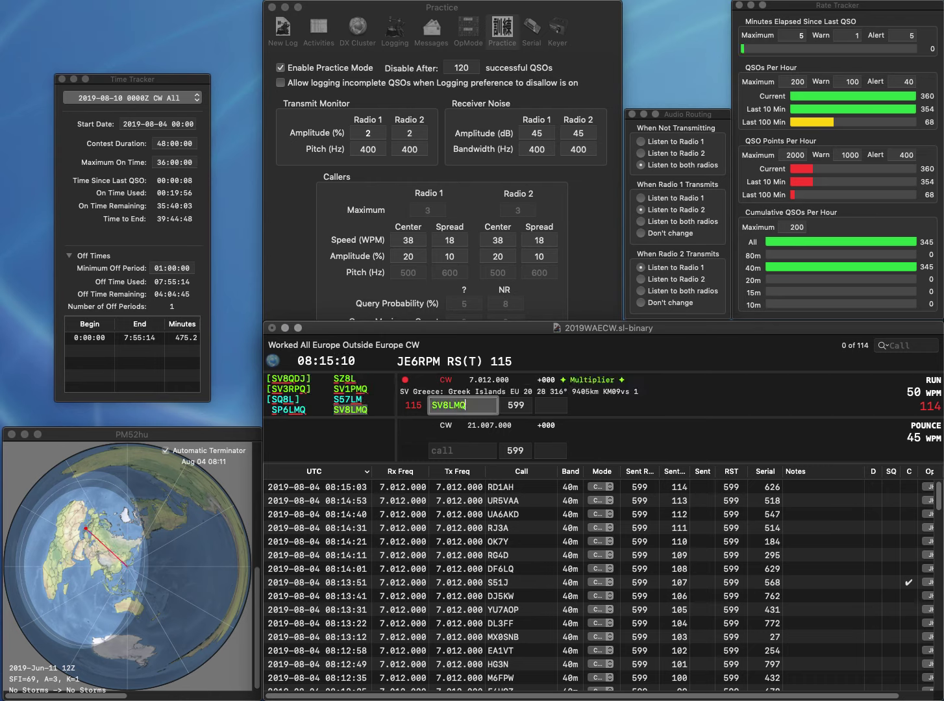
key(space)
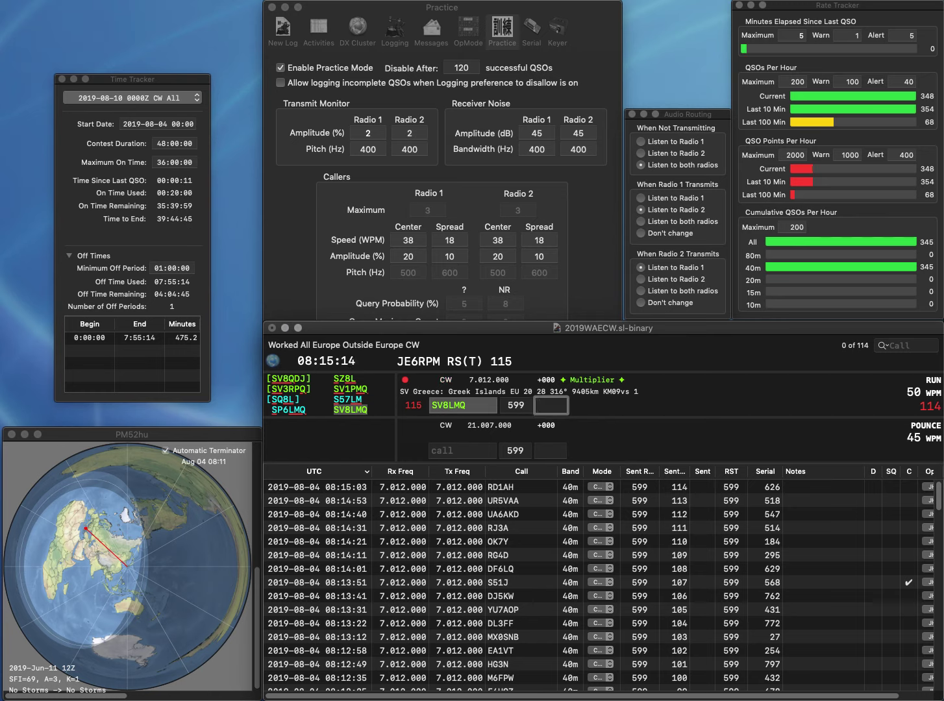
text(281)
key(Return)
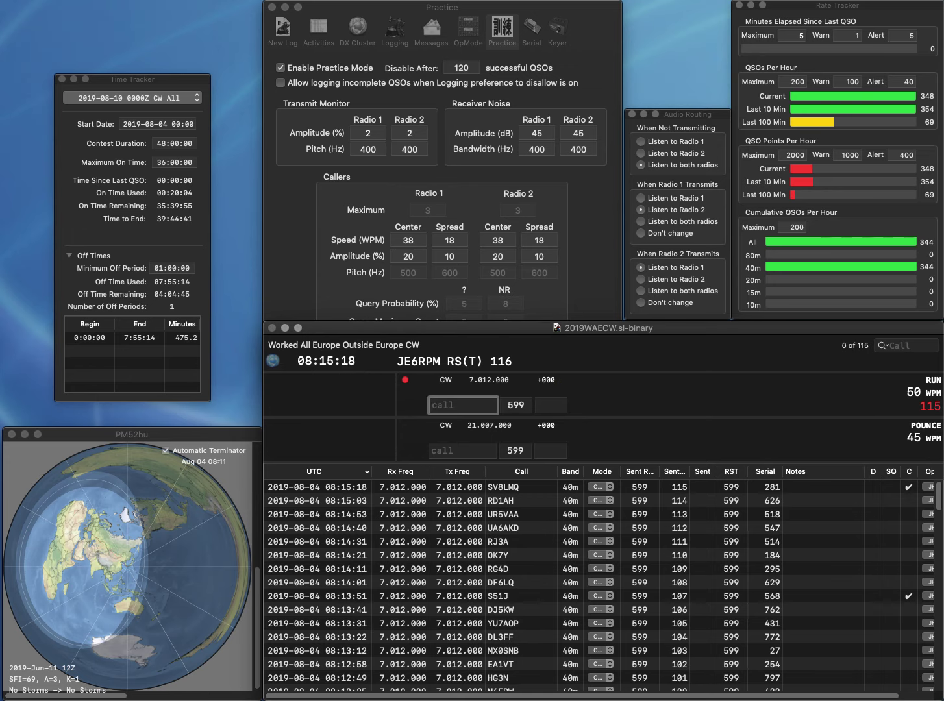
text(SP7)
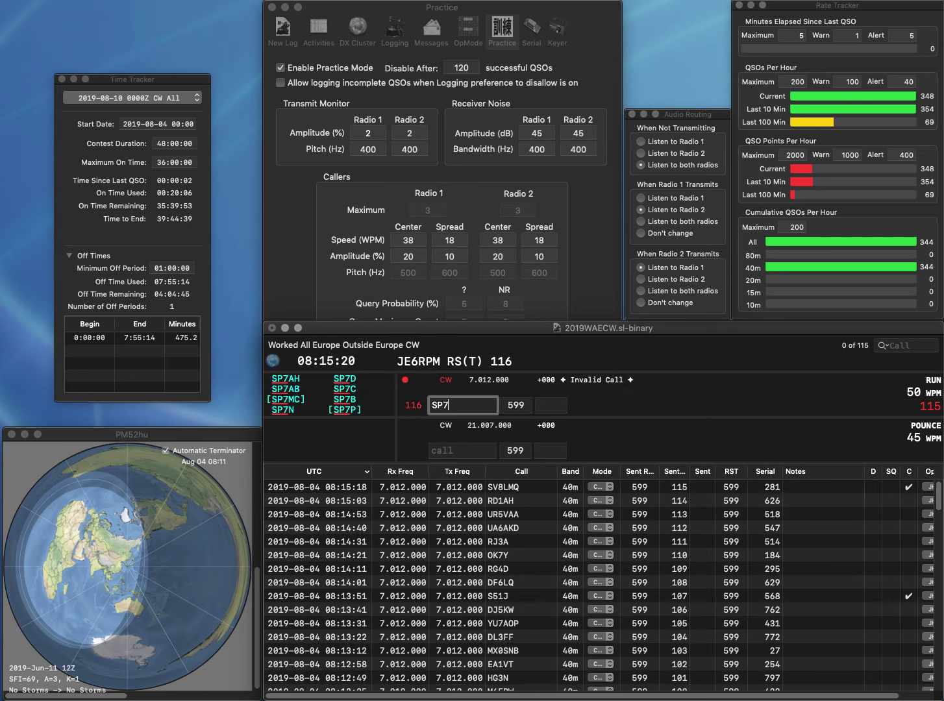
text(VTQ)
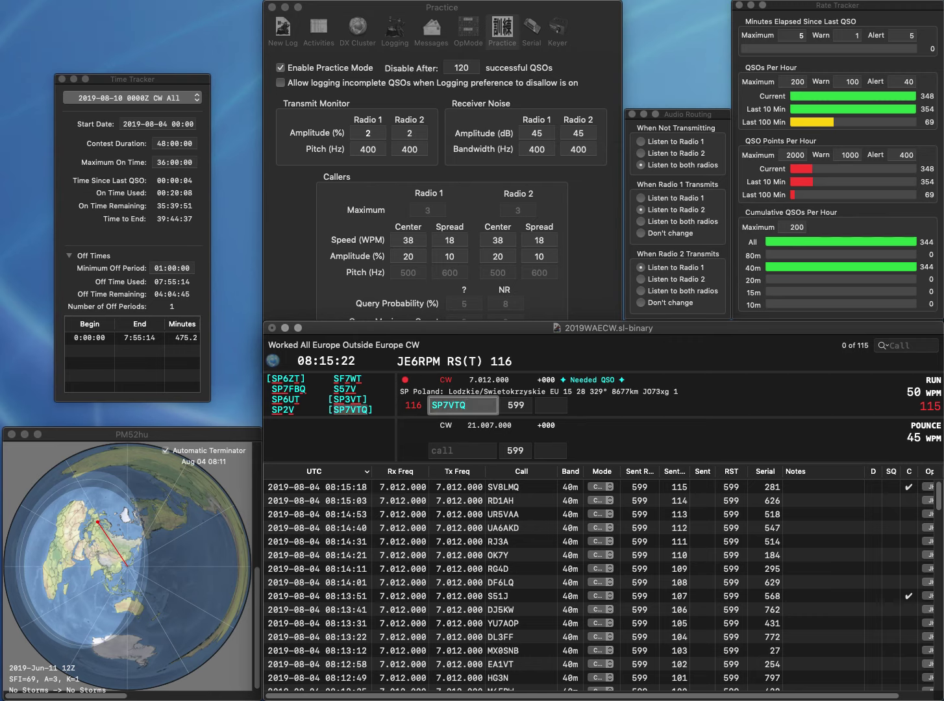
key(Return)
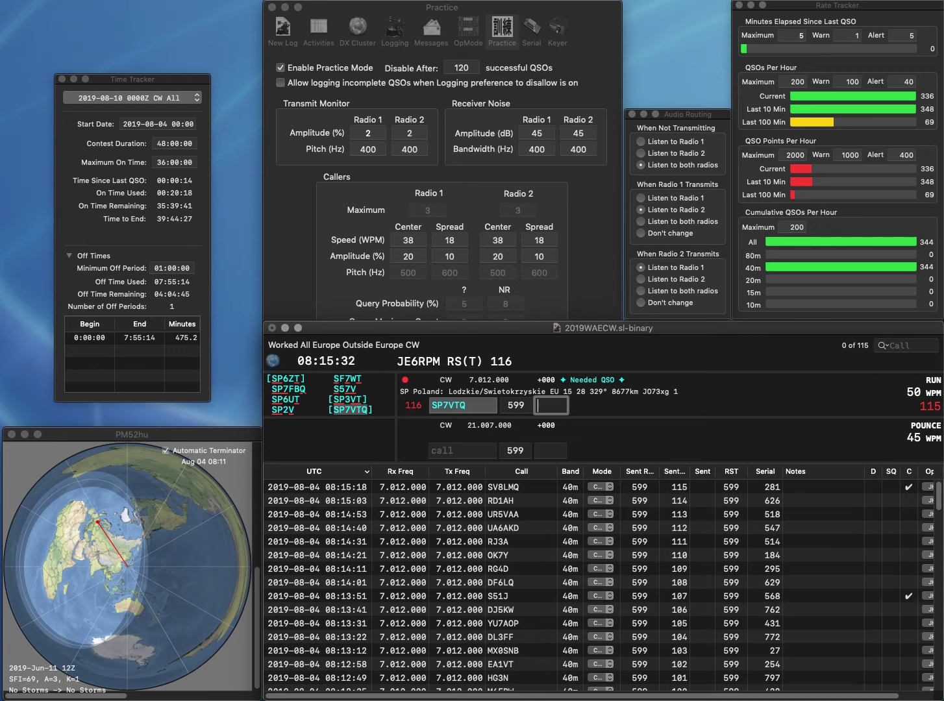
text(882)
key(Return)
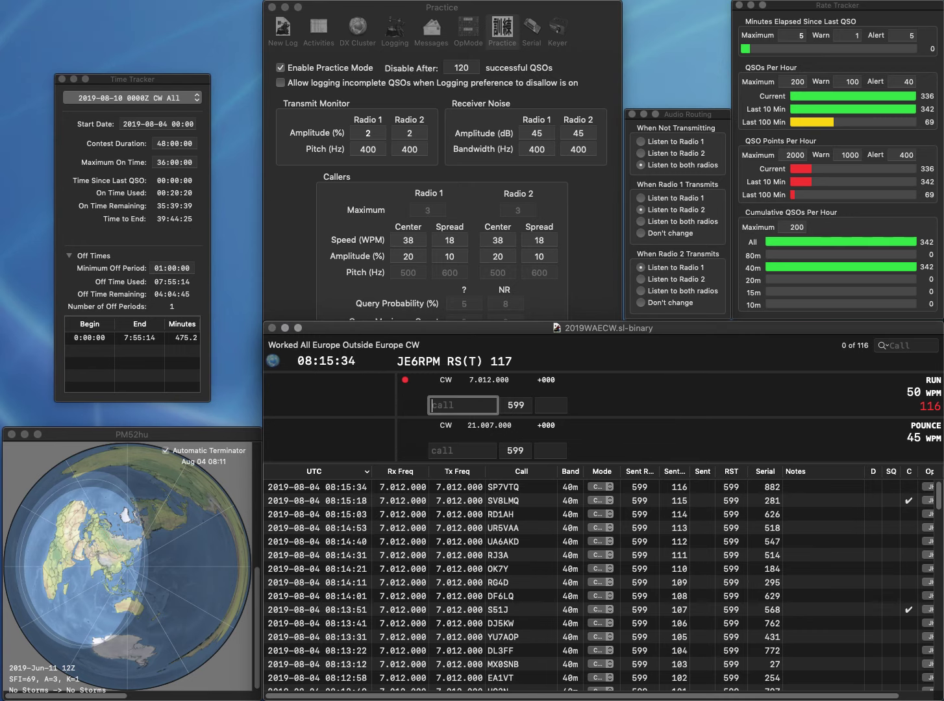
text(F5PT)
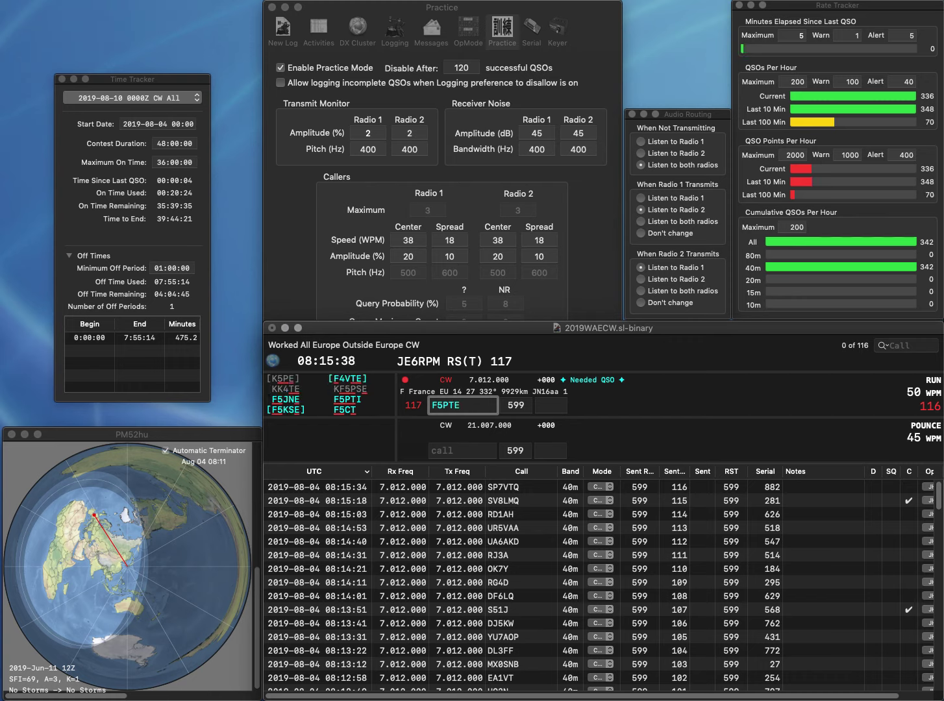
key(BackSpace)
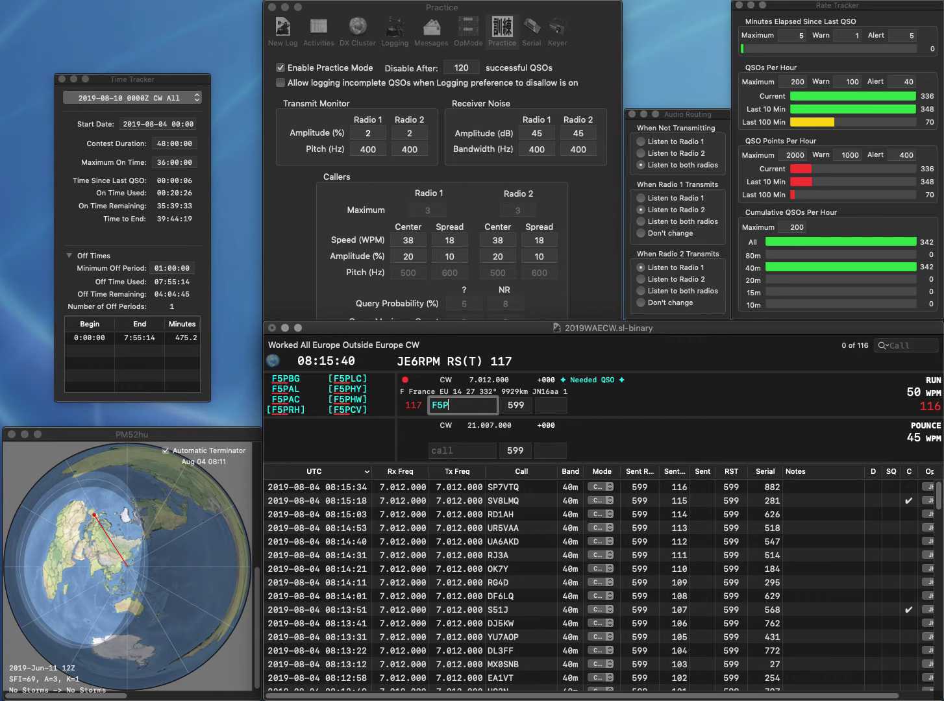
text(TI)
key(Return)
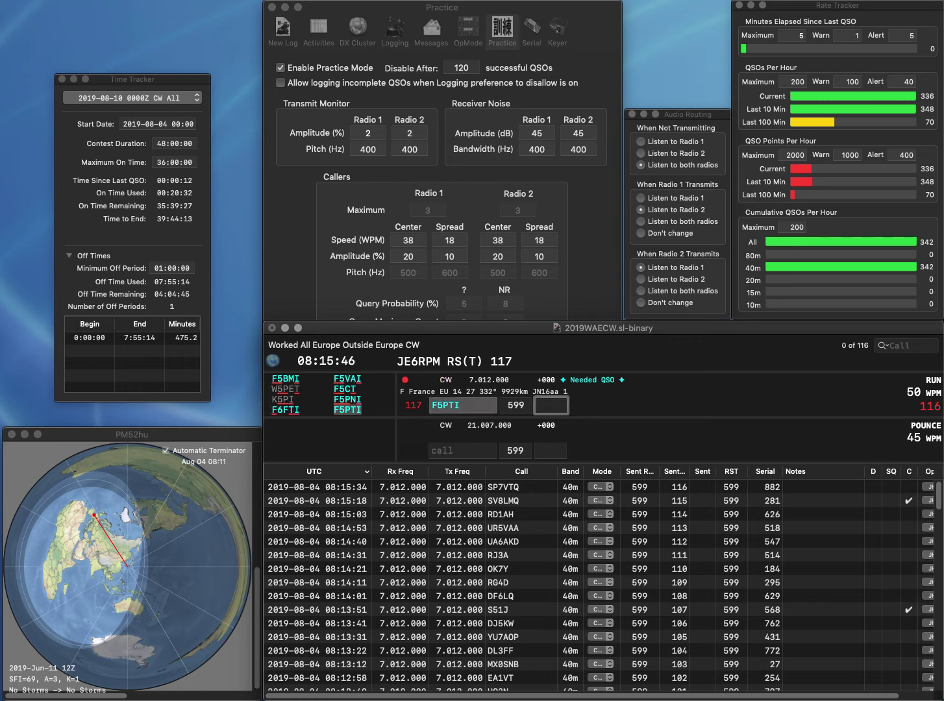
text(805)
key(Return)
Log a contact with SE5L on the 7.012 MHz run radio, with received serial 735.
text(SE5L)
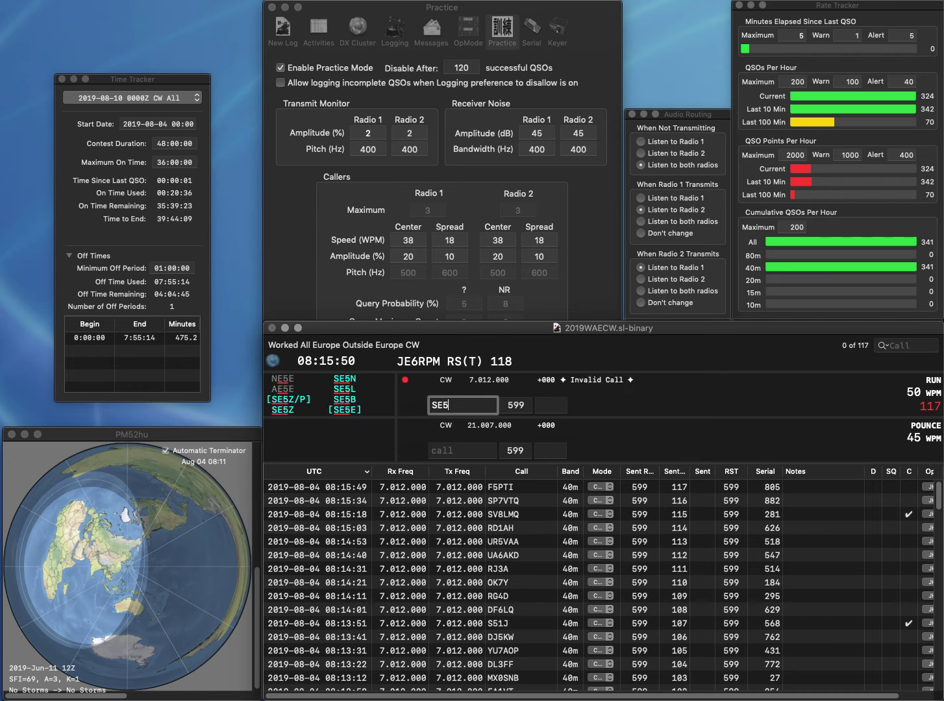
key(Return)
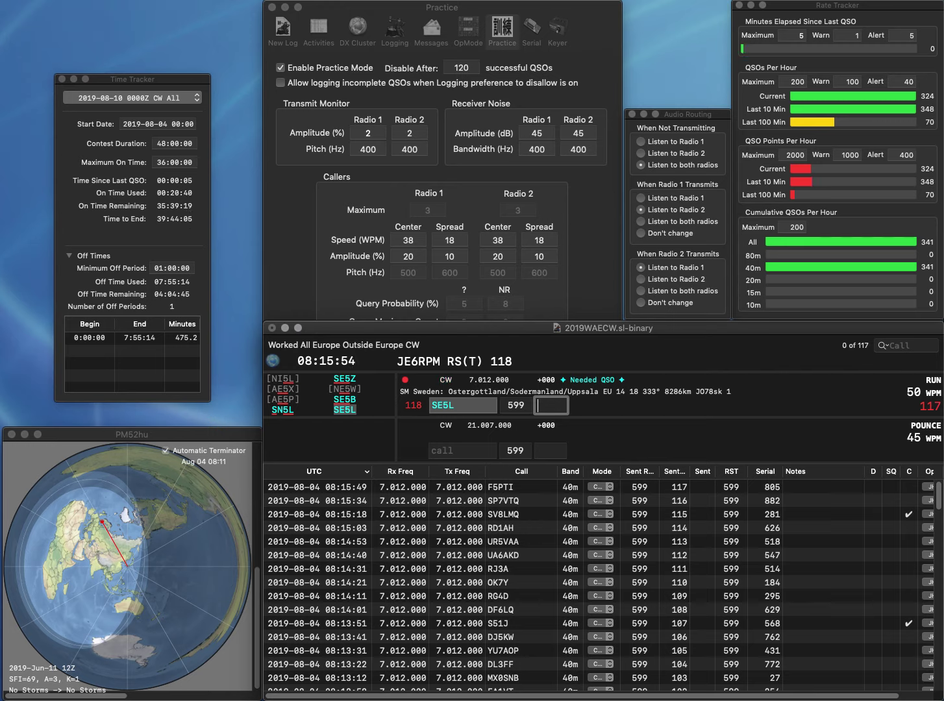
text(735)
key(Return)
Log a contact with F5FJ on the 7.012 MHz run radio, with received serial 766.
text(F)
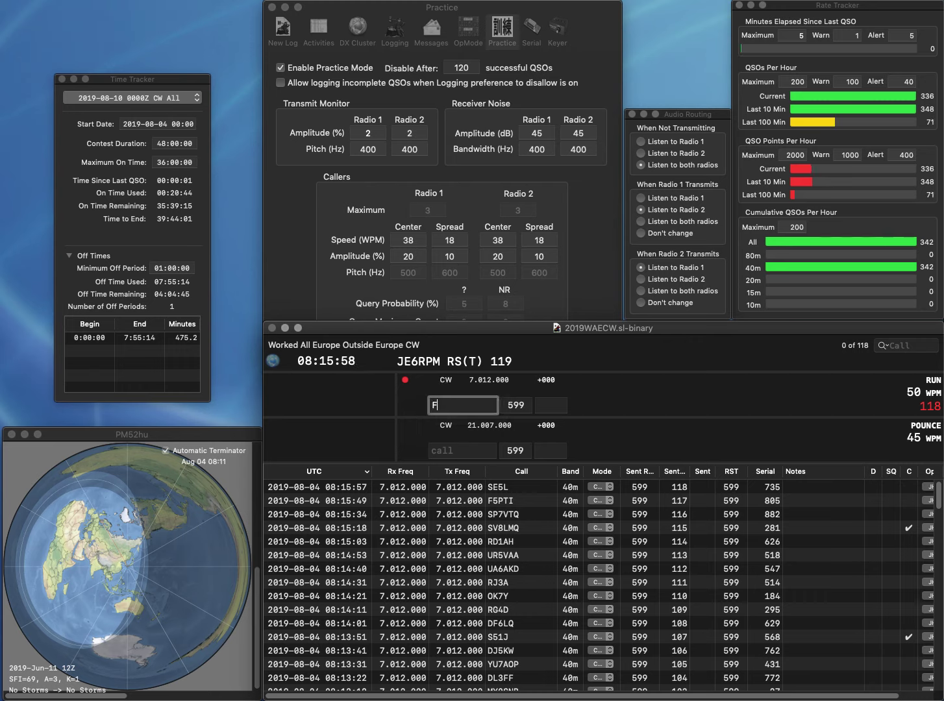
text(5FJ)
key(Tab)
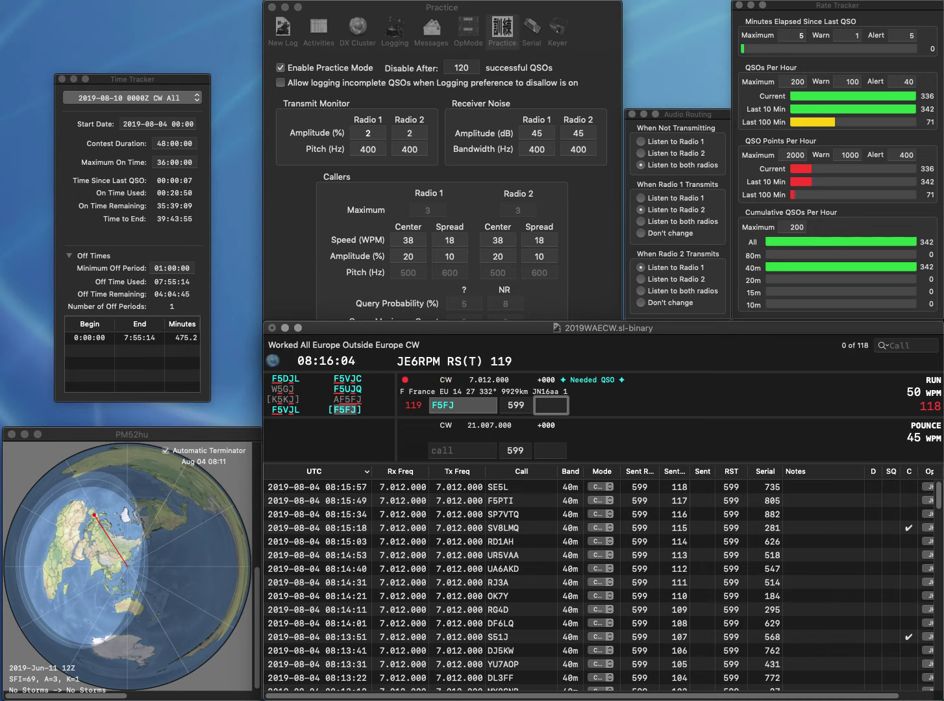
text(766)
key(Return)
text(PA)
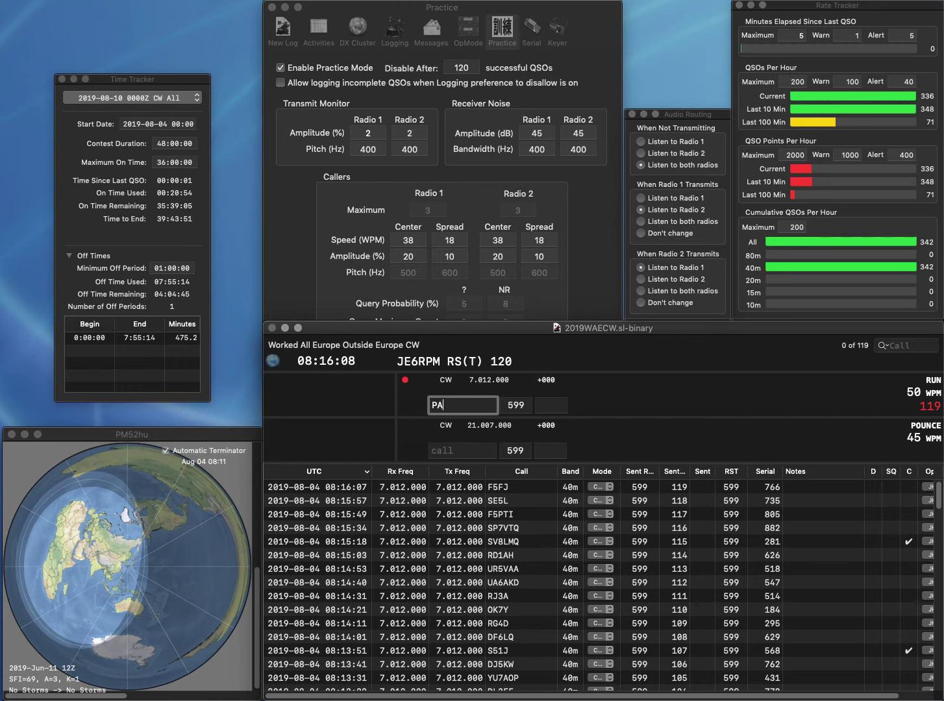
text(7FB)
key(space)
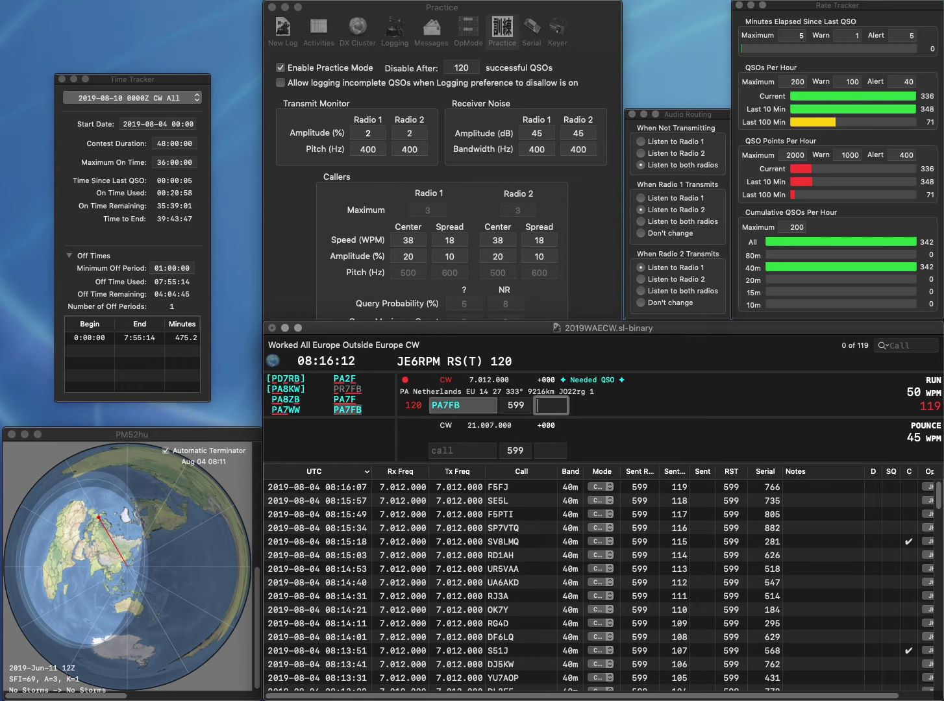
text(182)
key(Return)
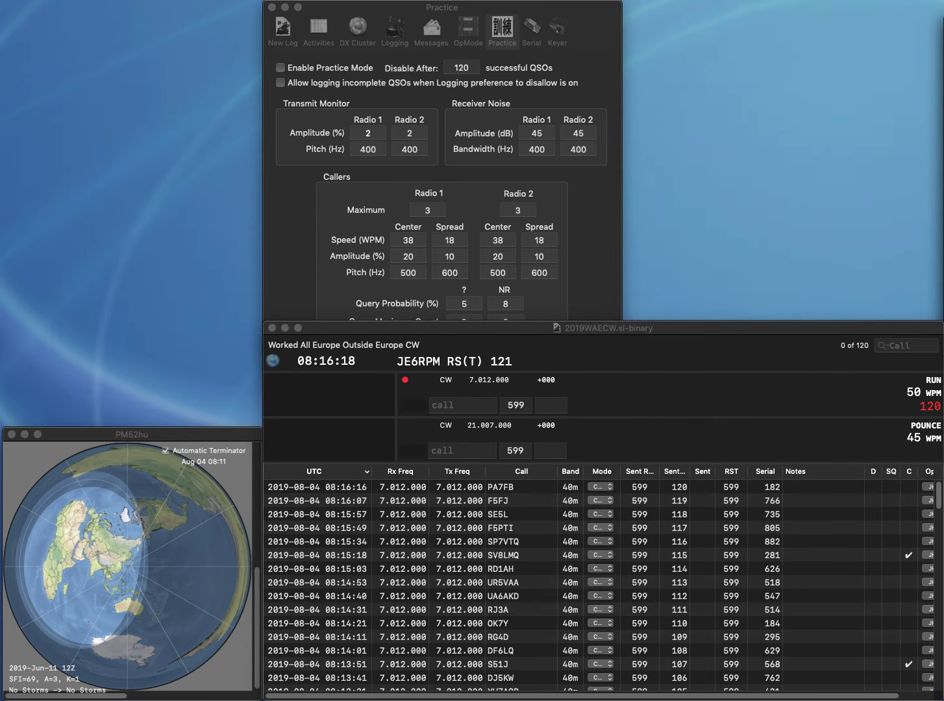
key(super+Tab)
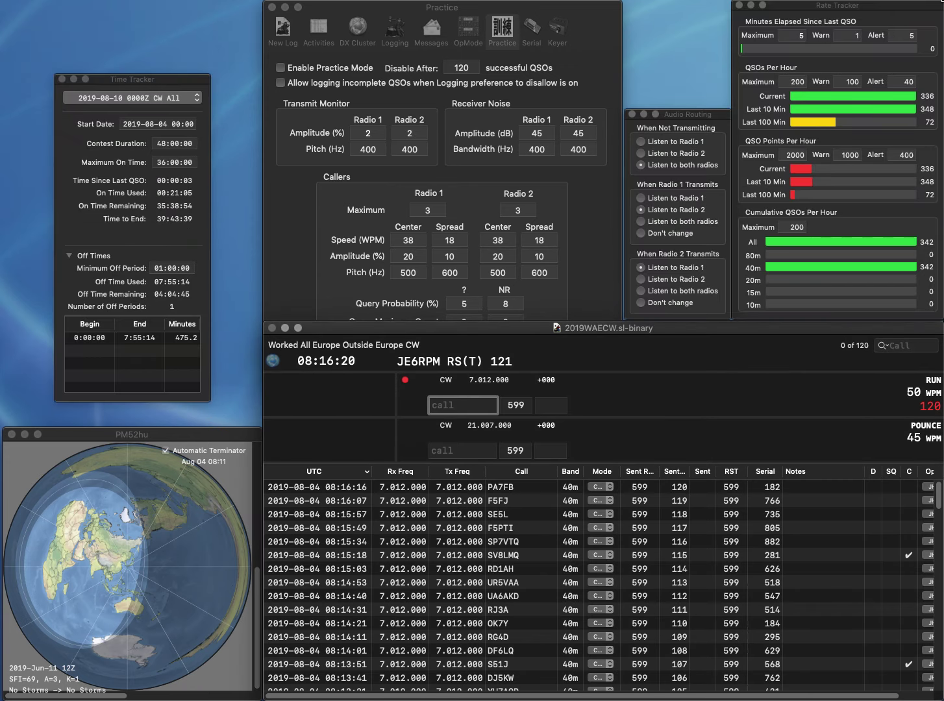
key(super+Tab)
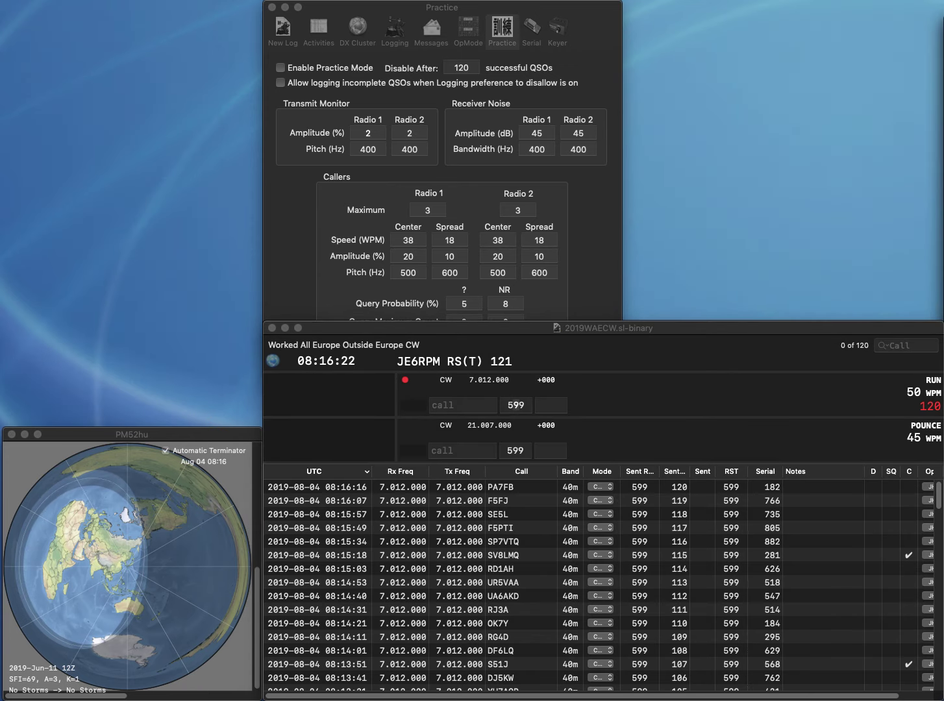